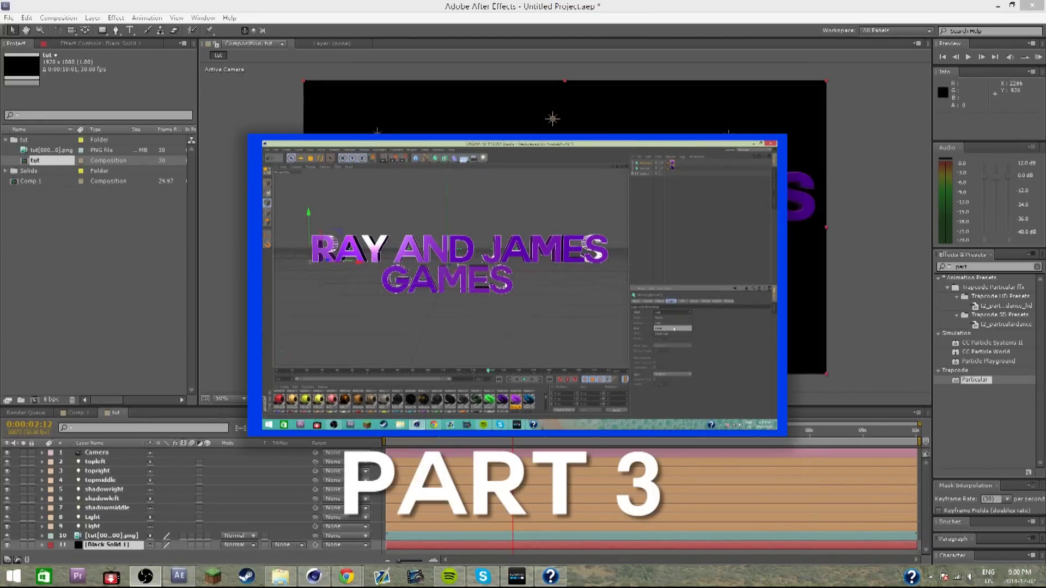
Delete the Black Solid 1 layer from the tut comp.
{"action": "key", "text": "alt+Tab"}
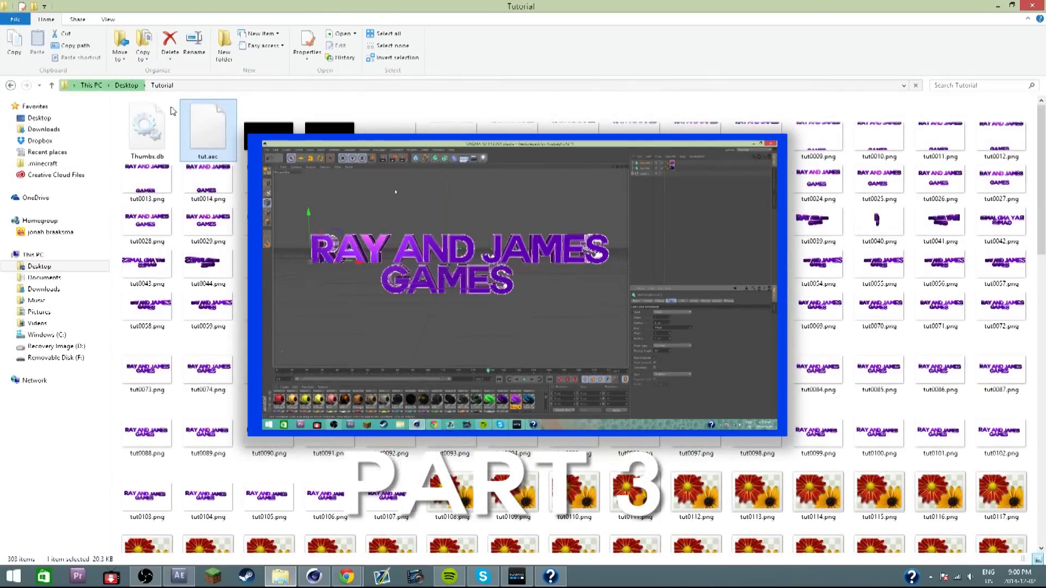
{"action": "key", "text": "alt+Tab"}
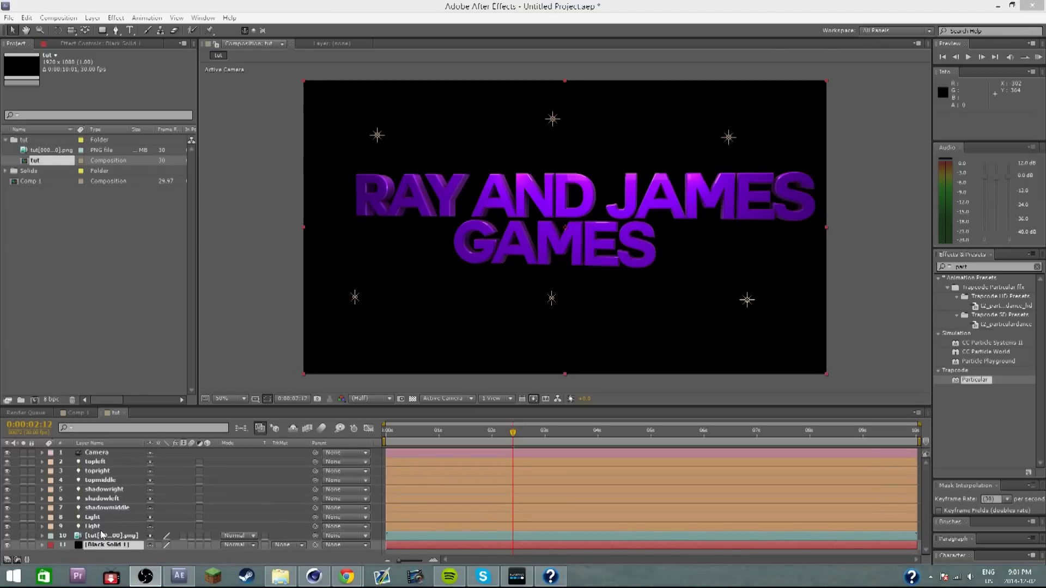
{"action": "left_click", "coordinate": [70, 548]}
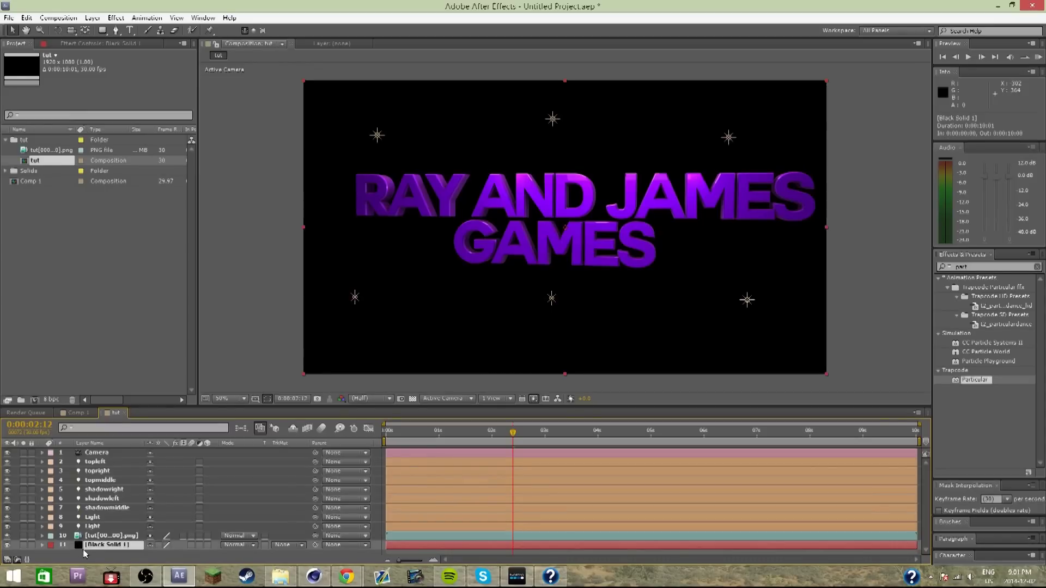
{"action": "key", "text": "Delete"}
Add a new 1920×1080 black solid and apply Particular to the tut png layer.
{"action": "right_click", "coordinate": [80, 551]}
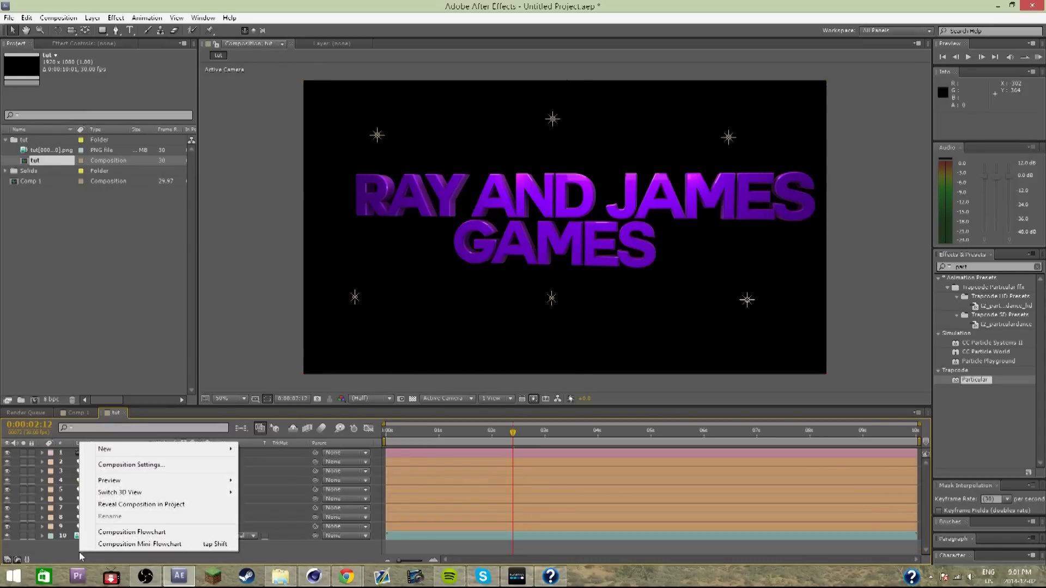
{"action": "mouse_move", "coordinate": [137, 449]}
{"action": "left_click", "coordinate": [261, 475]}
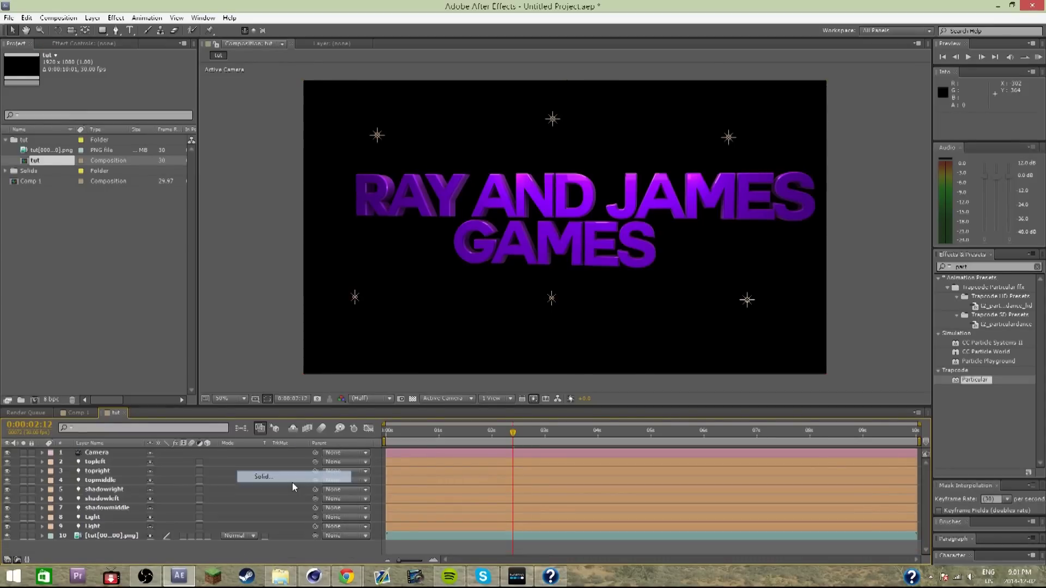
{"action": "left_click", "coordinate": [557, 384]}
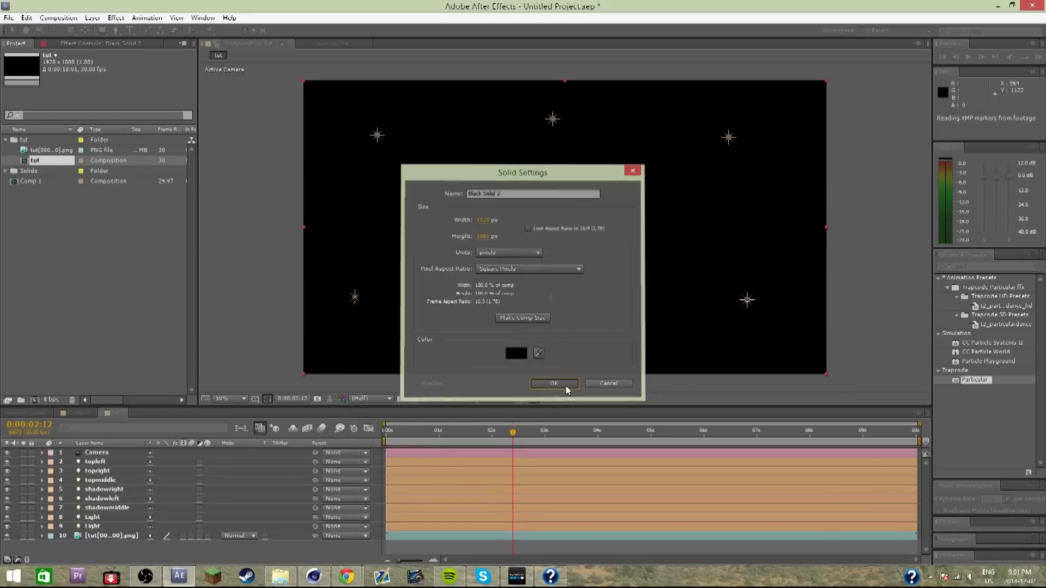
{"action": "left_click_drag", "start_coordinate": [964, 383], "coordinate": [105, 547]}
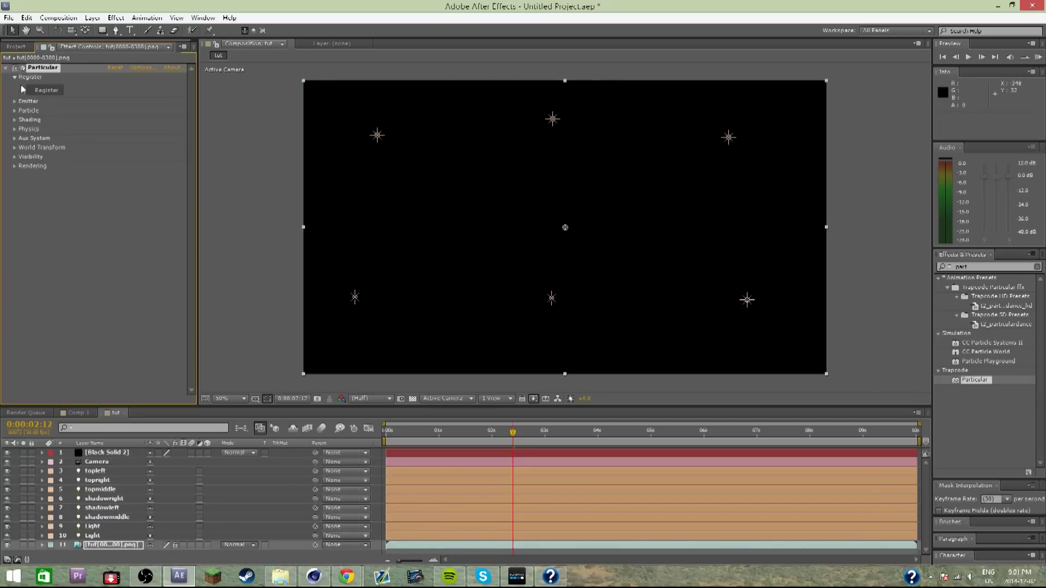
{"action": "left_click", "coordinate": [15, 86]}
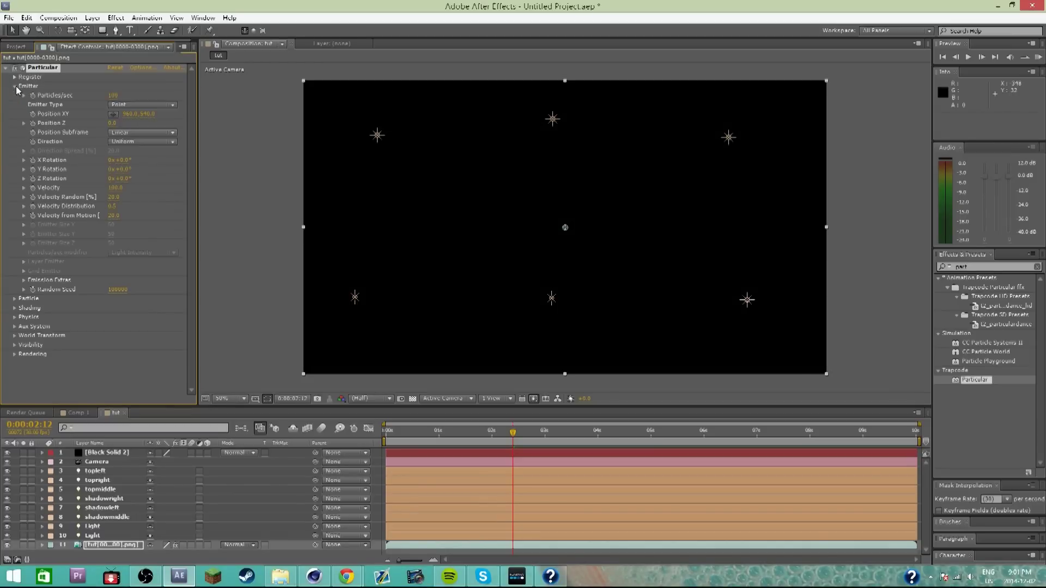
Preview the star animation between 3 and 10 seconds.
{"action": "left_click_drag", "start_coordinate": [517, 443], "coordinate": [945, 455]}
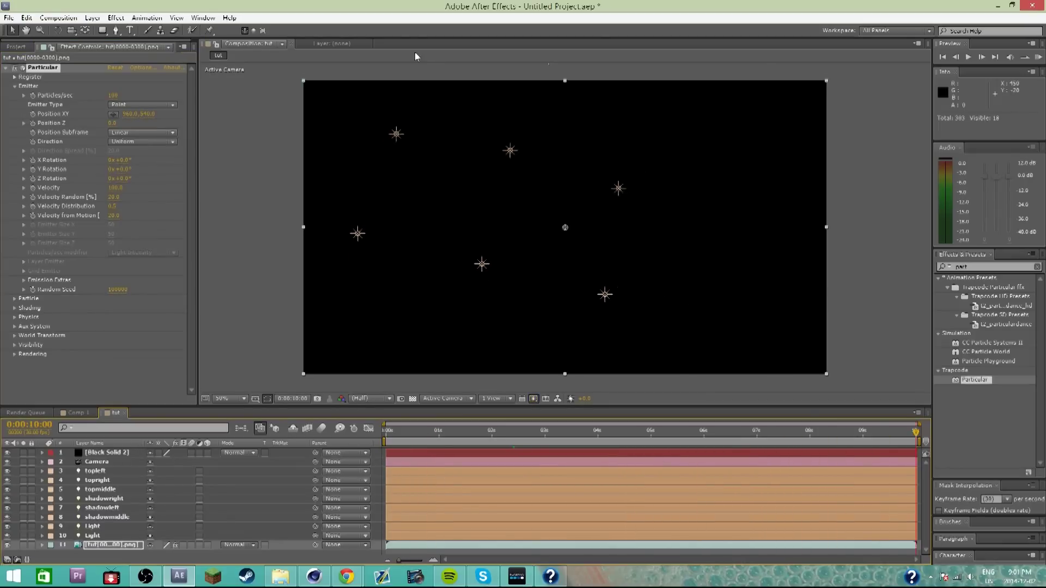
{"action": "left_click", "coordinate": [568, 435]}
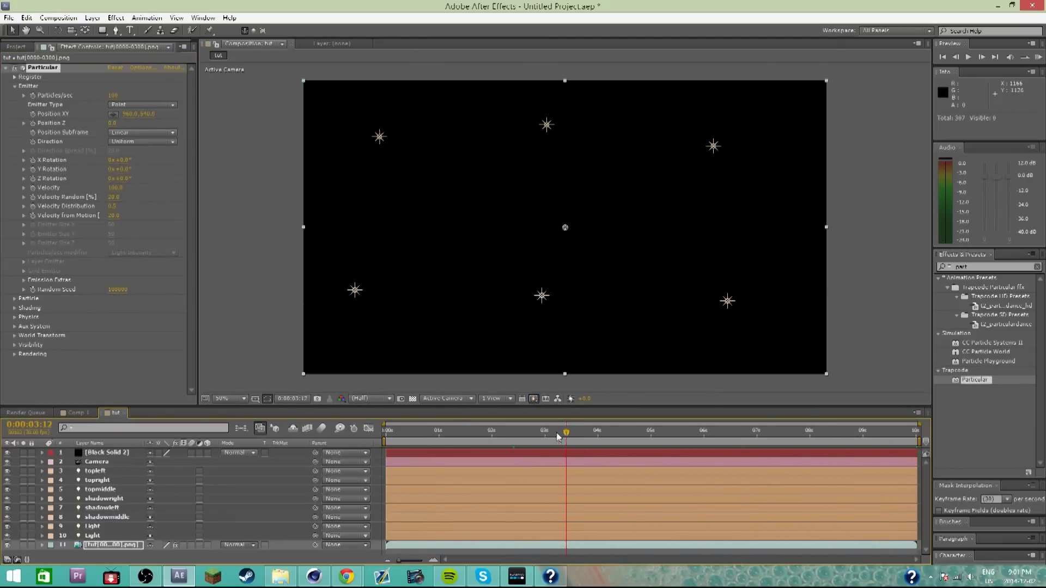
{"action": "left_click", "coordinate": [265, 328]}
{"action": "left_click_drag", "start_coordinate": [473, 434], "coordinate": [715, 434]}
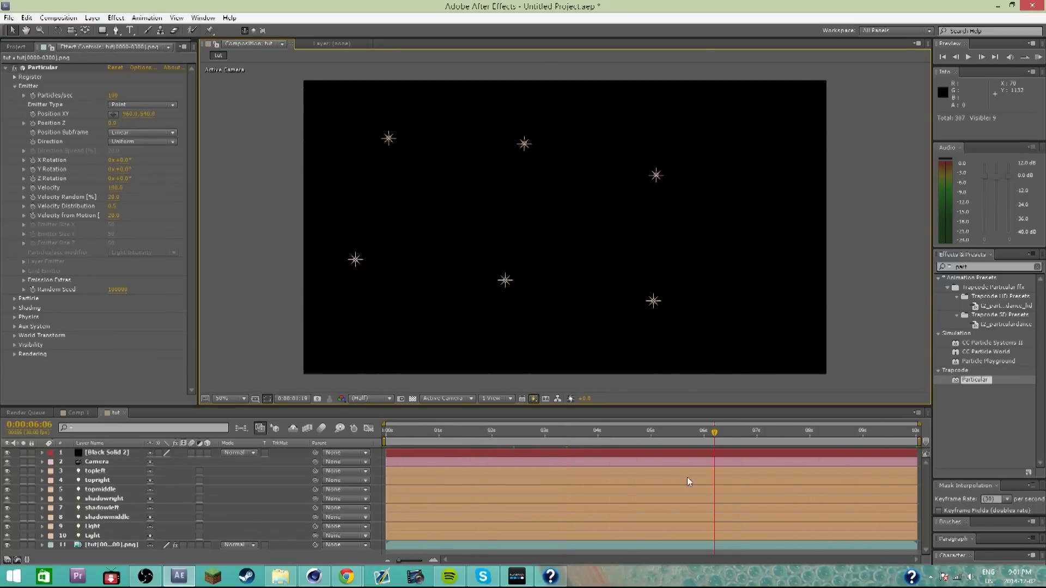
Move Black Solid 2 to the bottom of the layers and preview from 2 to 8 seconds.
{"action": "left_click", "coordinate": [103, 453]}
{"action": "left_click_drag", "start_coordinate": [92, 565], "coordinate": [94, 561]}
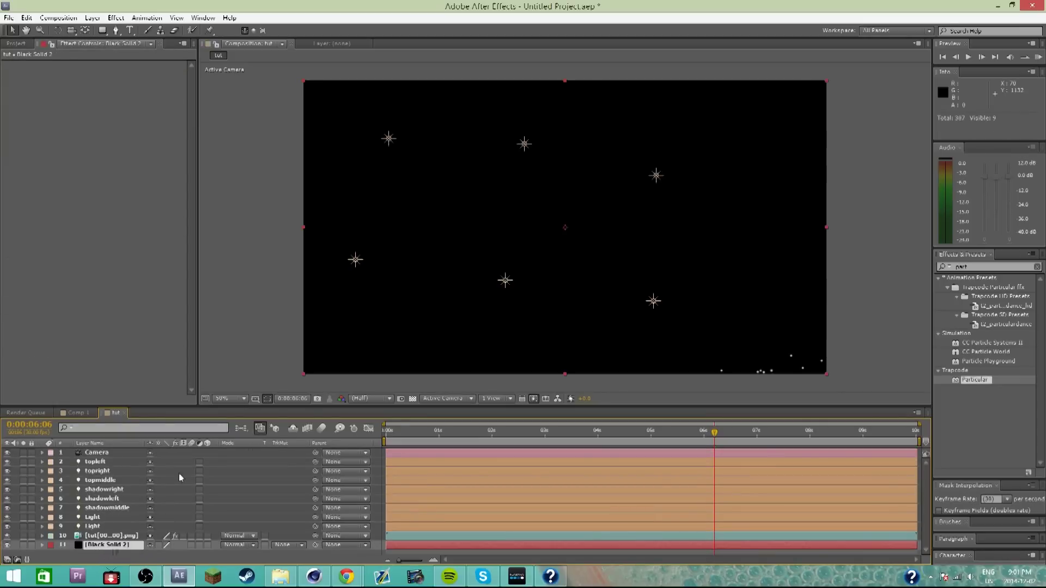
{"action": "left_click_drag", "start_coordinate": [400, 436], "coordinate": [582, 436]}
{"action": "key", "text": "space"}
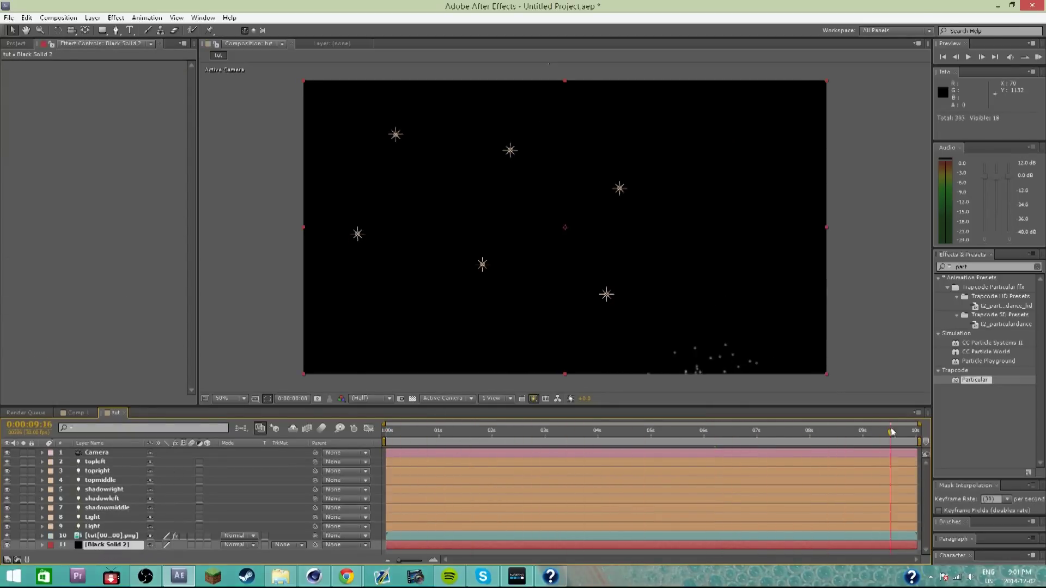
{"action": "left_click_drag", "start_coordinate": [498, 486], "coordinate": [509, 483]}
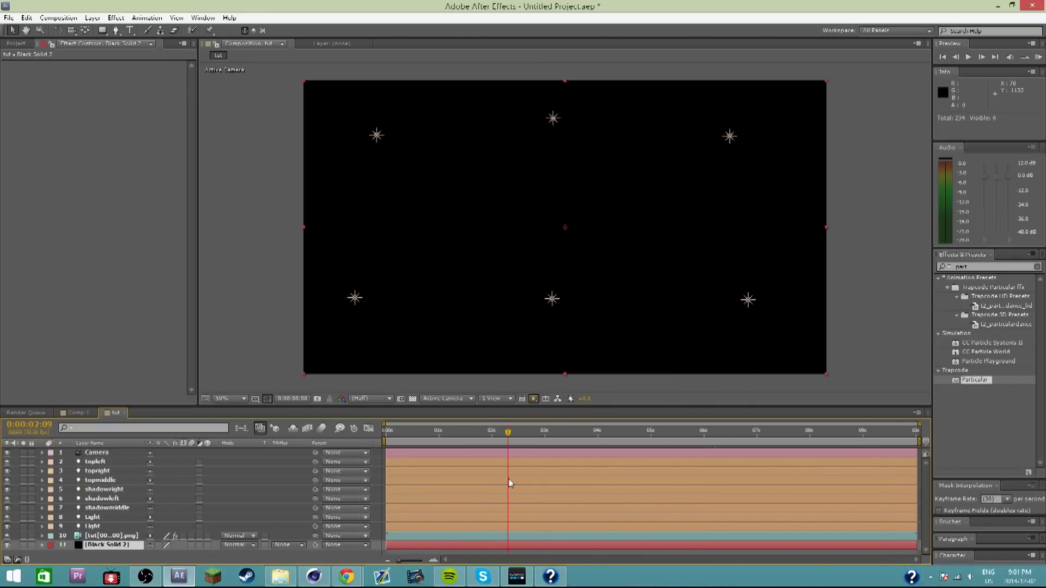
{"action": "left_click_drag", "start_coordinate": [443, 440], "coordinate": [842, 462]}
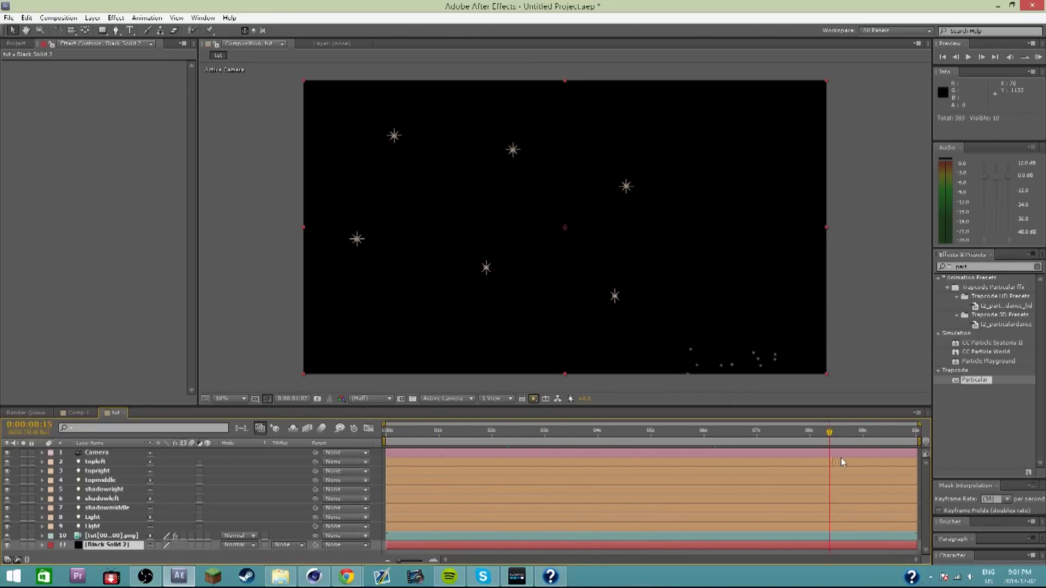
Undo the layer move and the creation of Black Solid 2.
{"action": "key", "text": "ctrl+z"}
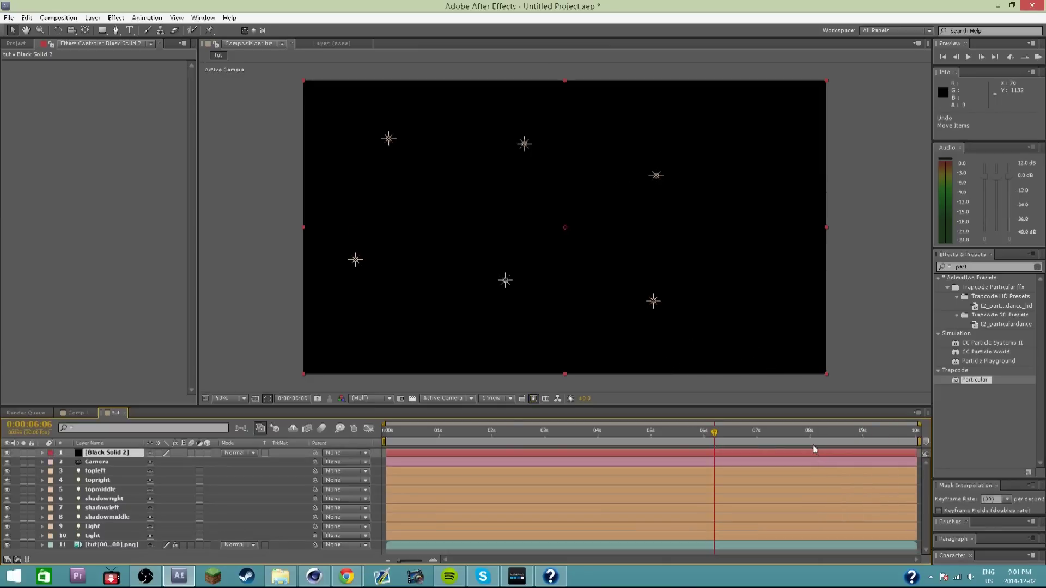
{"action": "key", "text": "ctrl+z"}
{"action": "key", "text": "ctrl+z"}
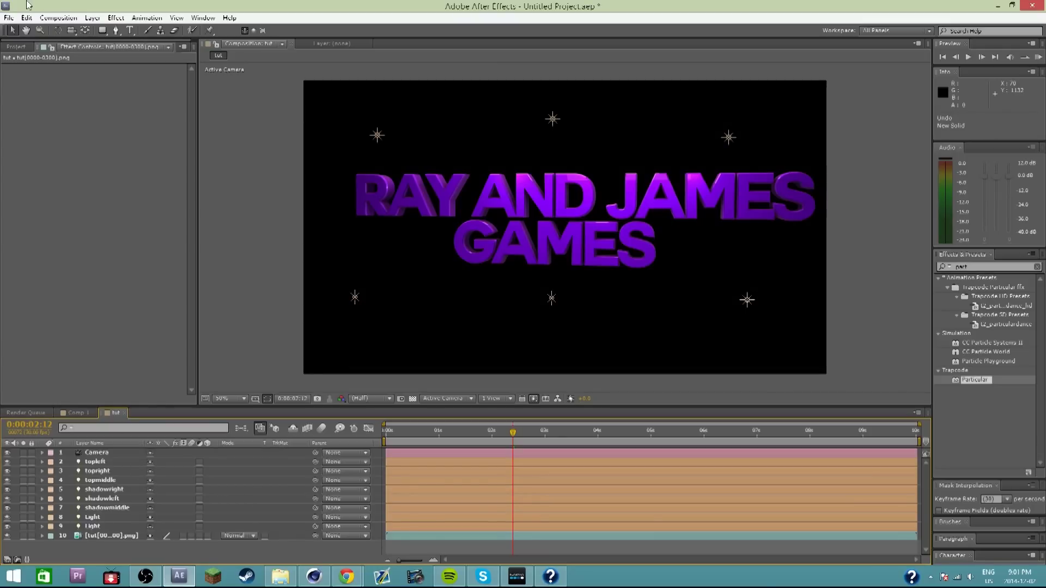
{"action": "right_click", "coordinate": [165, 542]}
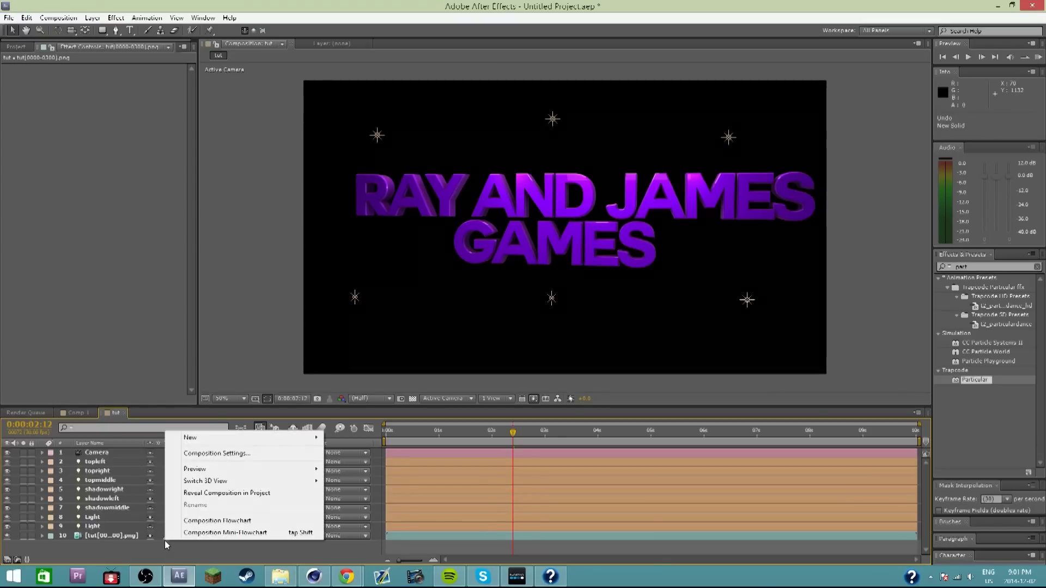
Create a new black solid and move it below the title layers.
{"action": "mouse_move", "coordinate": [218, 439]}
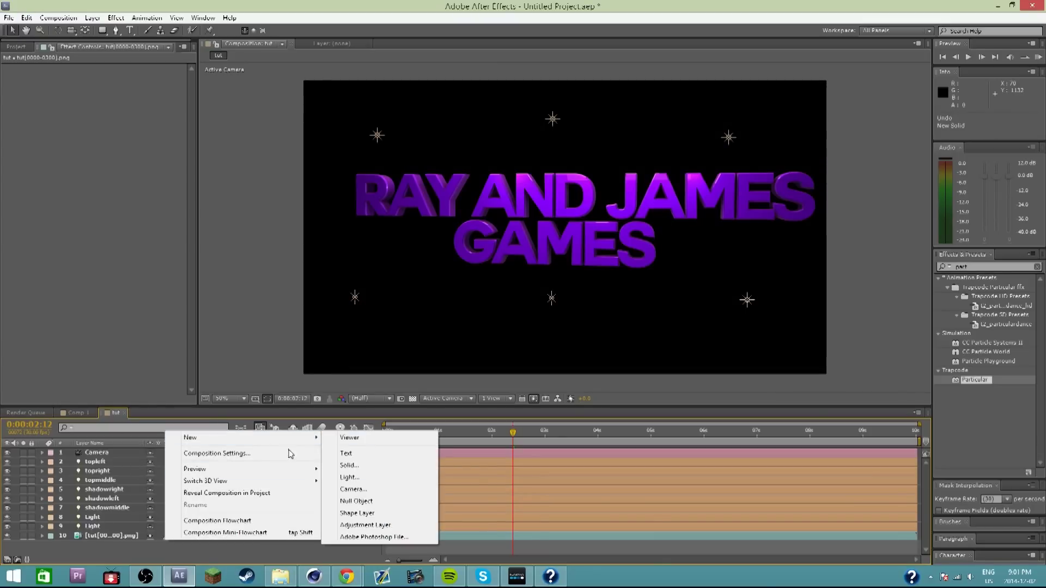
{"action": "left_click", "coordinate": [391, 467]}
{"action": "left_click", "coordinate": [556, 384]}
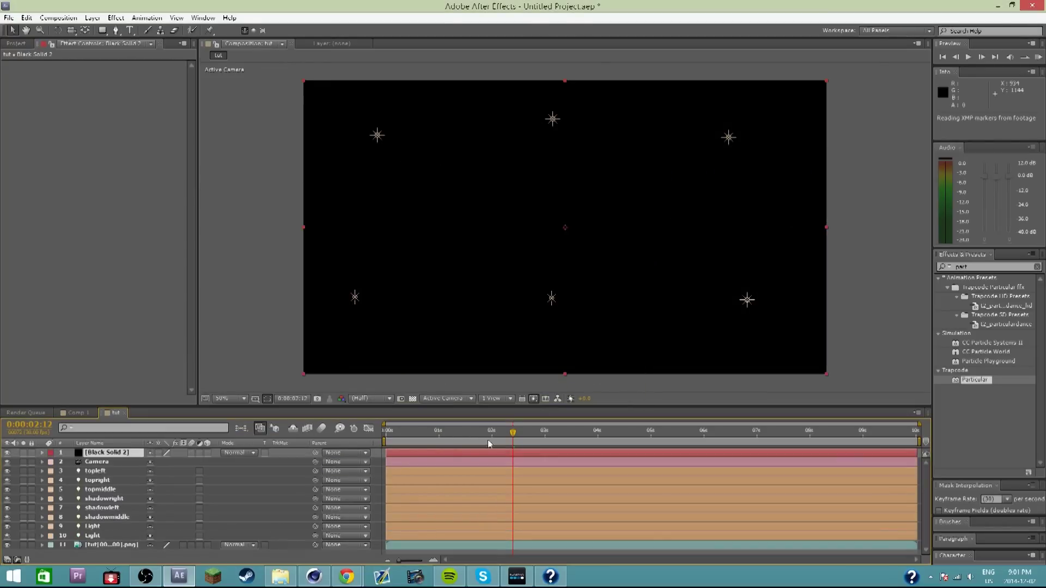
{"action": "left_click_drag", "start_coordinate": [126, 454], "coordinate": [135, 556]}
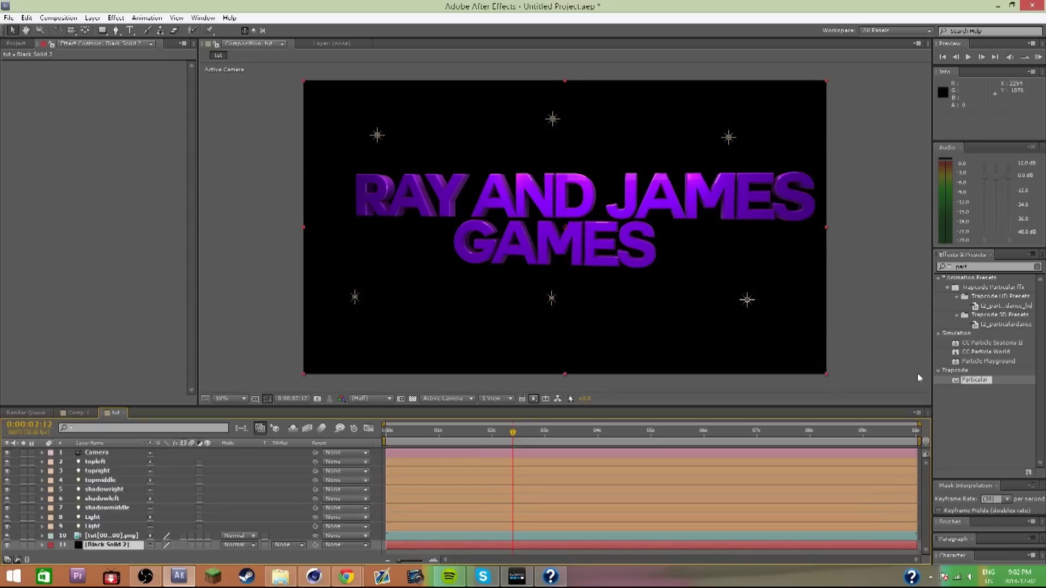
Apply Particular to Black Solid 2 and preview the particles with the title.
{"action": "left_click_drag", "start_coordinate": [965, 383], "coordinate": [96, 546]}
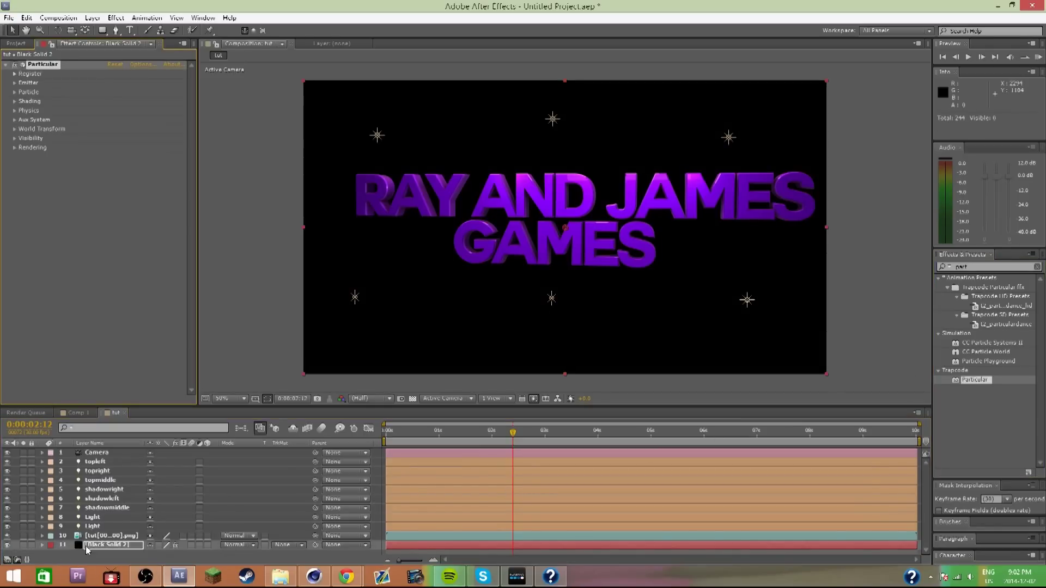
{"action": "left_click_drag", "start_coordinate": [525, 439], "coordinate": [858, 463]}
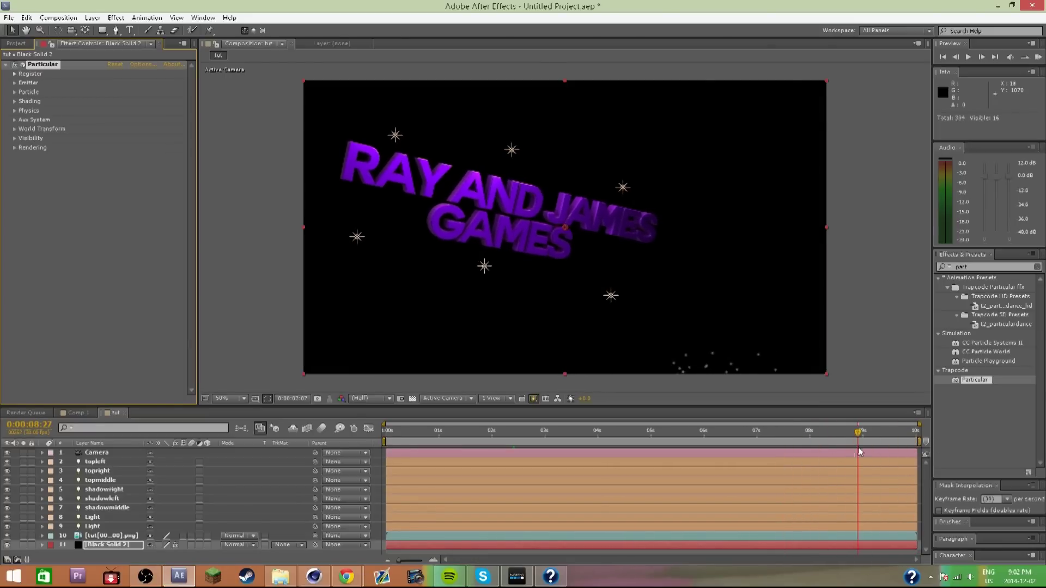
{"action": "left_click", "coordinate": [16, 82]}
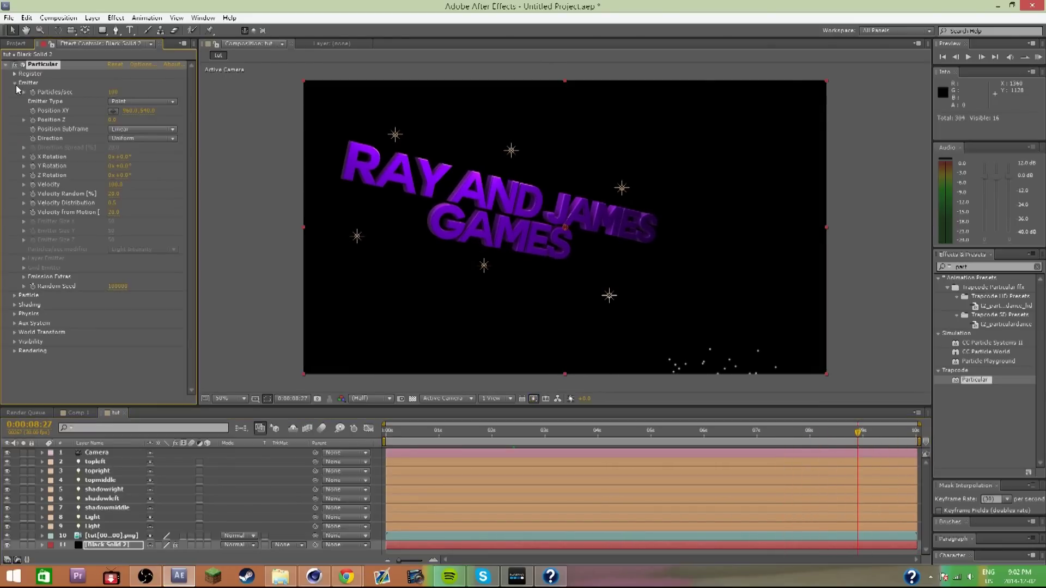
Shift Particular's Emitter Position XY up and left so particles burst behind the title.
{"action": "left_click_drag", "start_coordinate": [131, 110], "coordinate": [76, 110]}
{"action": "left_click_drag", "start_coordinate": [147, 116], "coordinate": [43, 100]}
{"action": "left_click_drag", "start_coordinate": [126, 111], "coordinate": [60, 111]}
{"action": "left_click_drag", "start_coordinate": [131, 112], "coordinate": [66, 121]}
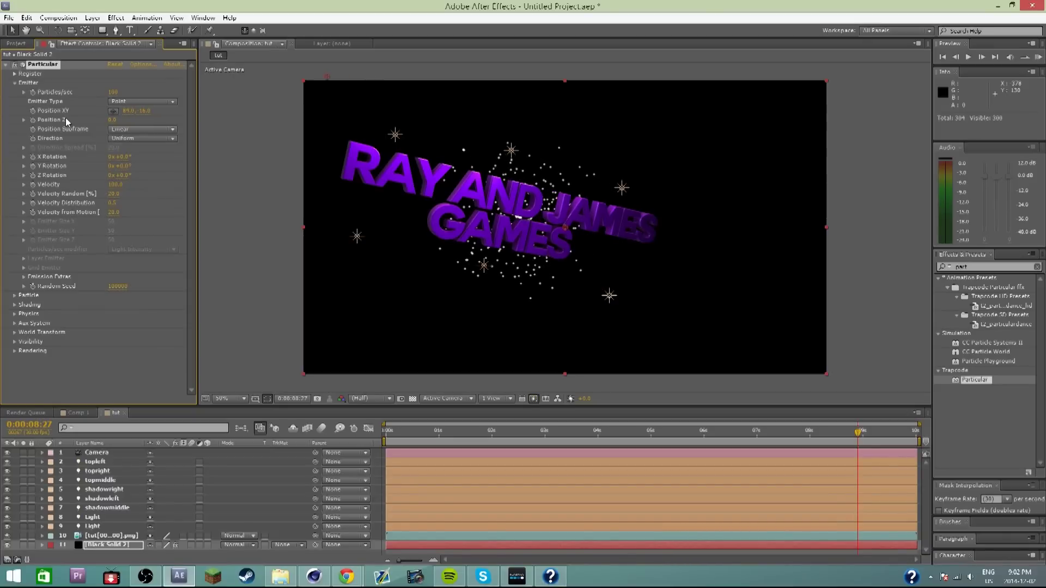
{"action": "left_click", "coordinate": [136, 139]}
{"action": "left_click", "coordinate": [140, 102]}
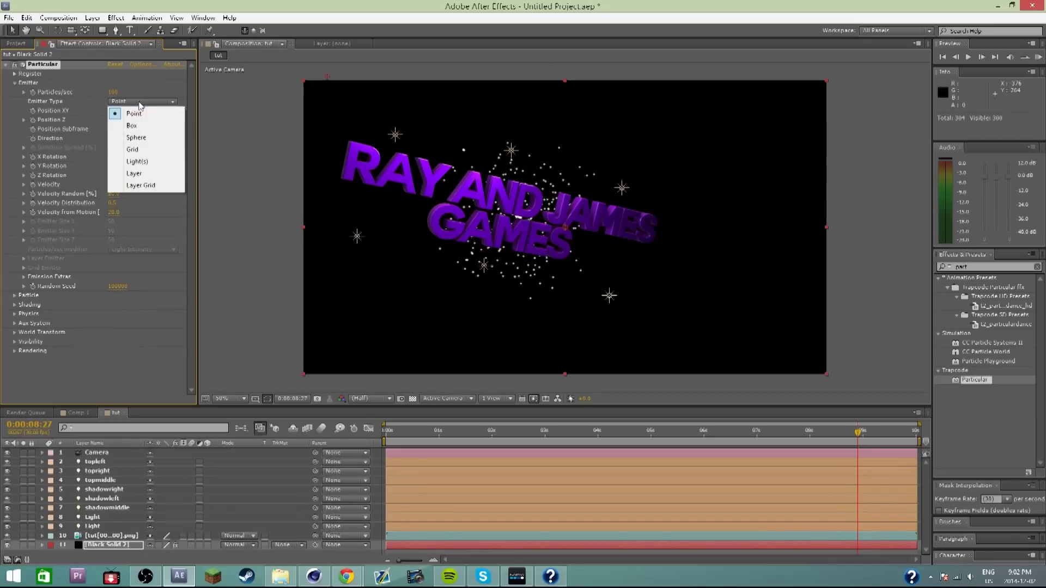
Make the emitter a Box about 5927 wide, 1027 high and 1306 deep.
{"action": "left_click", "coordinate": [134, 127]}
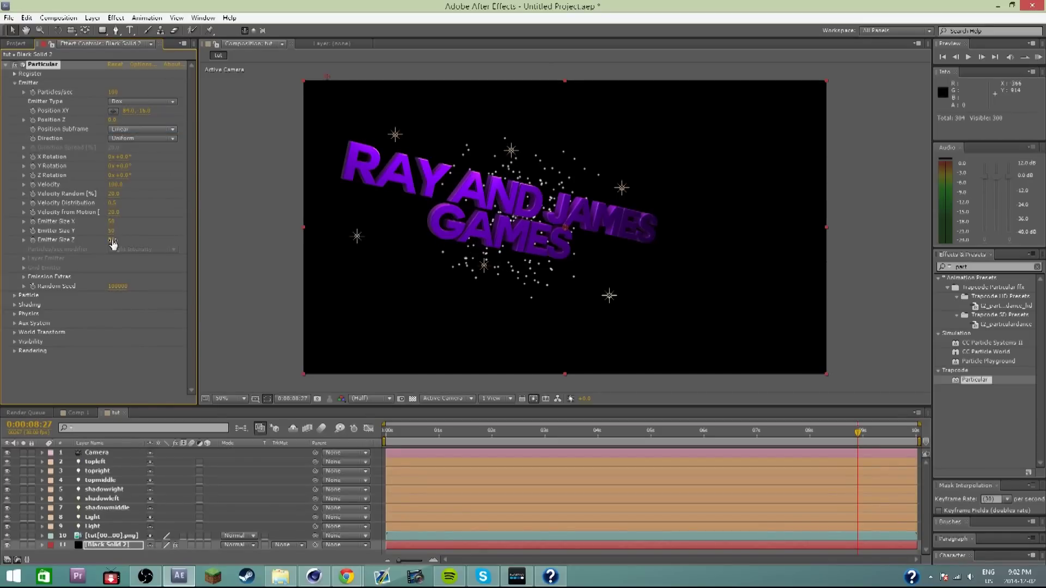
{"action": "mouse_move", "coordinate": [168, 241]}
{"action": "left_mouse_down"}
{"action": "mouse_move", "coordinate": [958, 404]}
{"action": "mouse_move", "coordinate": [1035, 408]}
{"action": "mouse_move", "coordinate": [224, 151]}
{"action": "left_mouse_up"}
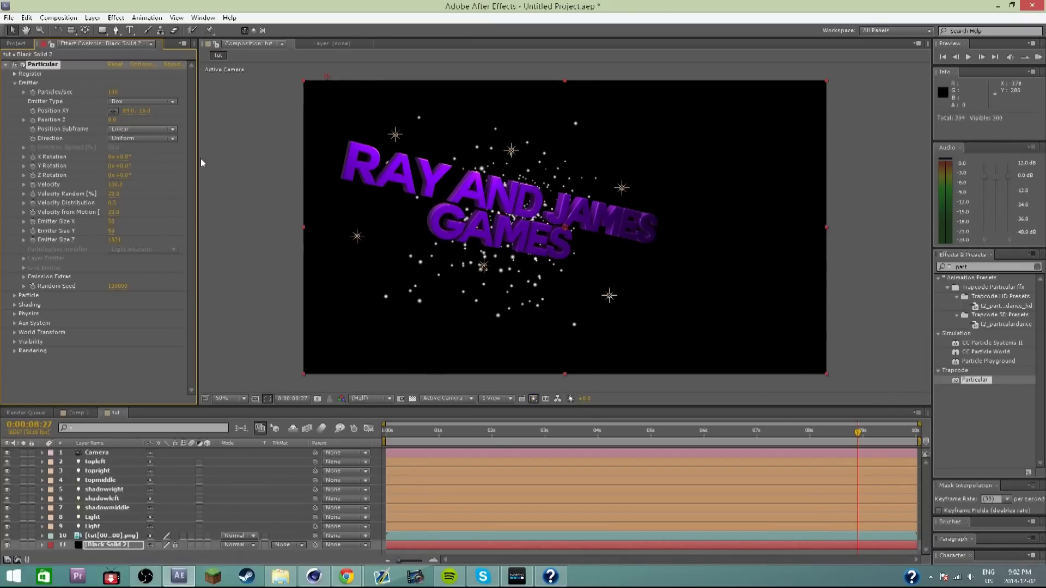
{"action": "left_click_drag", "start_coordinate": [111, 235], "coordinate": [451, 514]}
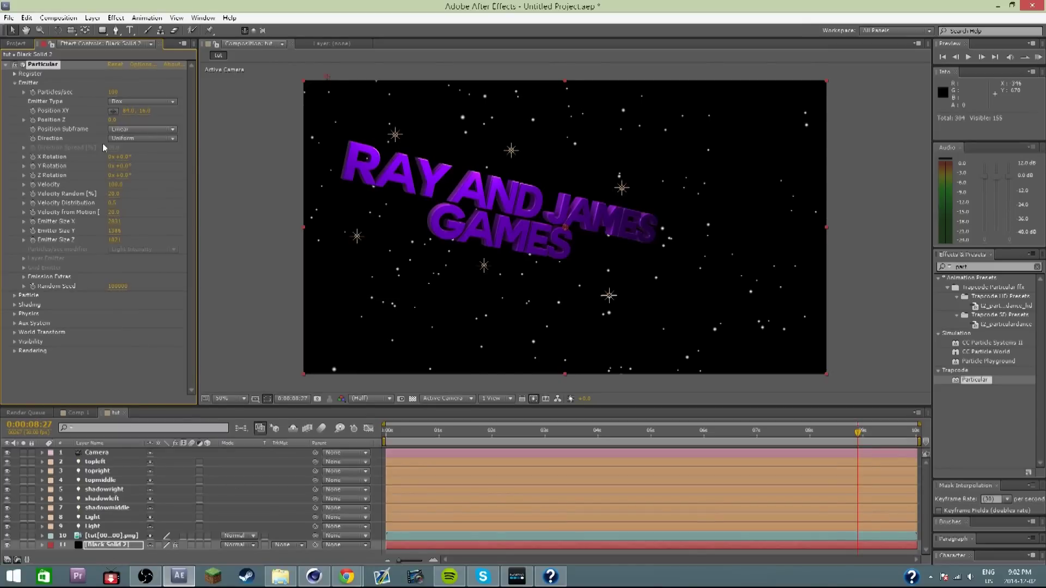
{"action": "left_click_drag", "start_coordinate": [115, 230], "coordinate": [652, 230]}
{"action": "left_click_drag", "start_coordinate": [116, 230], "coordinate": [116, 231]}
{"action": "left_click_drag", "start_coordinate": [113, 231], "coordinate": [657, 313]}
{"action": "left_click_drag", "start_coordinate": [114, 231], "coordinate": [455, 373]}
Set the star emitter's Velocity to -360.
{"action": "left_click_drag", "start_coordinate": [496, 428], "coordinate": [780, 430]}
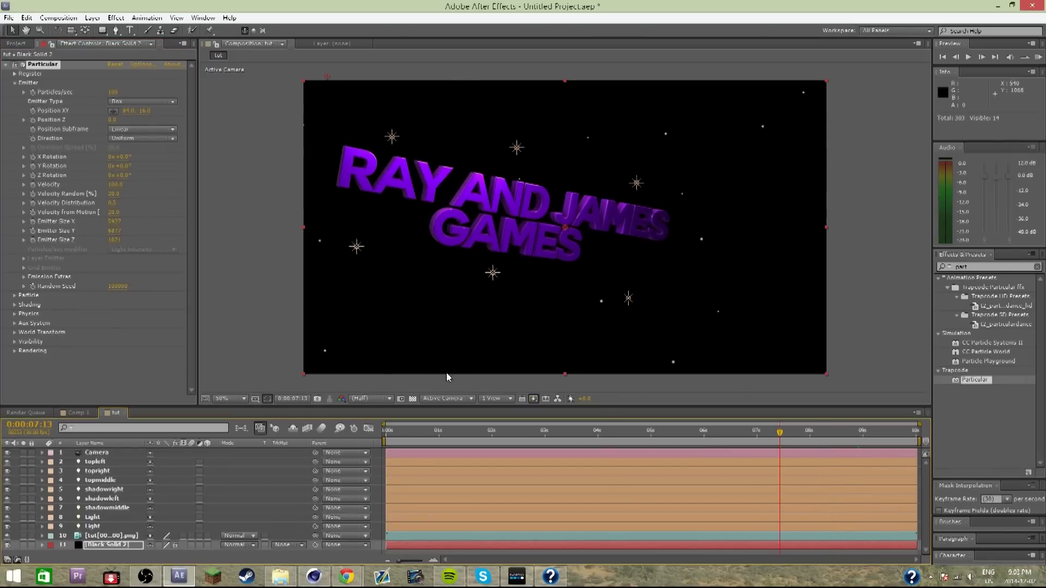
{"action": "left_click_drag", "start_coordinate": [115, 184], "coordinate": [100, 194]}
{"action": "left_click", "coordinate": [117, 186]}
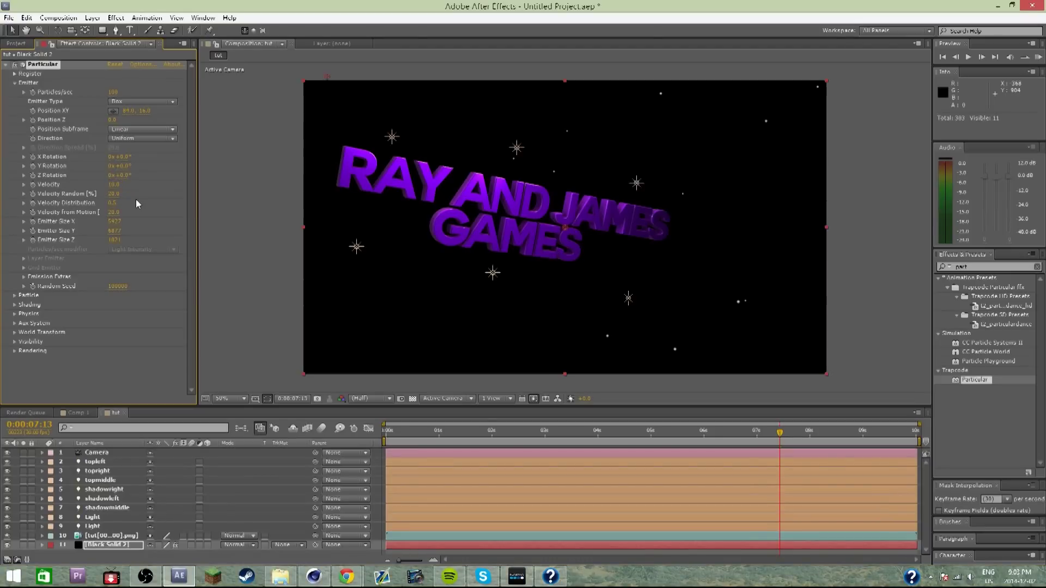
Scrub the title animation to the comp's end and back near the start.
{"action": "left_click_drag", "start_coordinate": [396, 434], "coordinate": [810, 432]}
{"action": "left_click_drag", "start_coordinate": [818, 394], "coordinate": [1019, 420]}
{"action": "left_click_drag", "start_coordinate": [915, 432], "coordinate": [427, 433]}
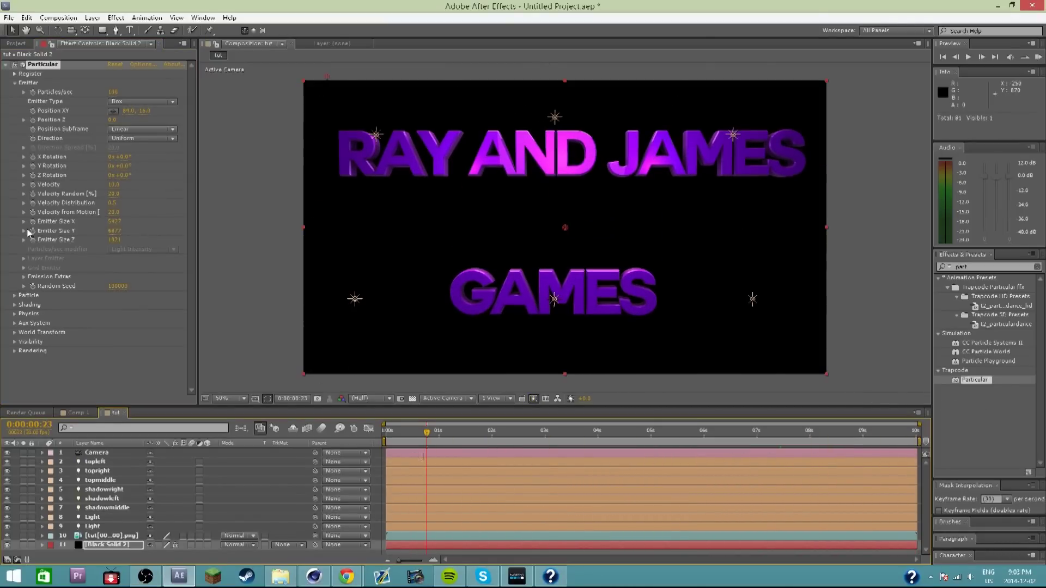
{"action": "left_click", "coordinate": [139, 556]}
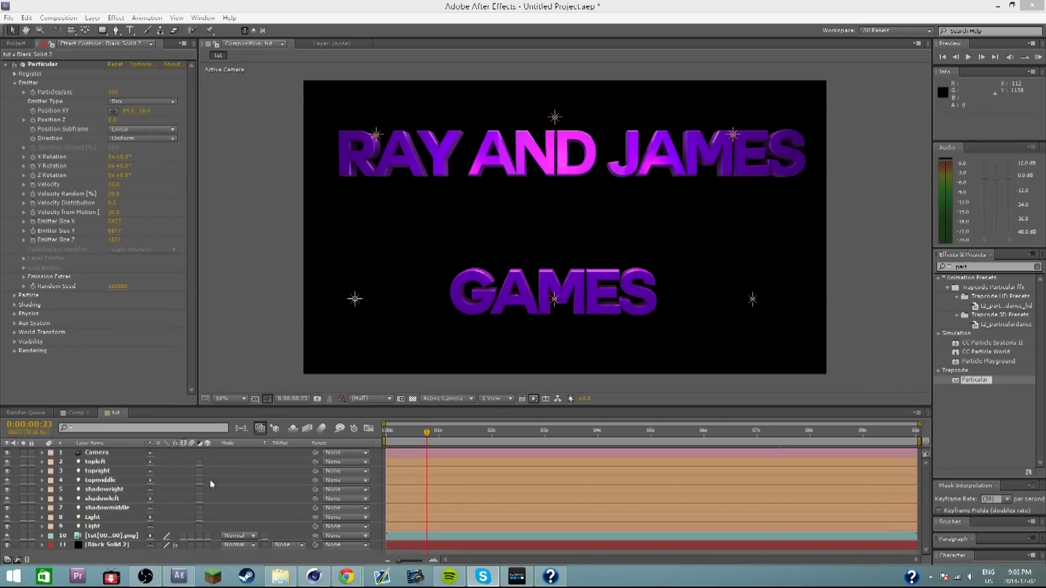
{"action": "right_click", "coordinate": [117, 557]}
Create Black Solid 3, move it to the bottom of the stack, and apply Particular.
{"action": "mouse_move", "coordinate": [256, 451]}
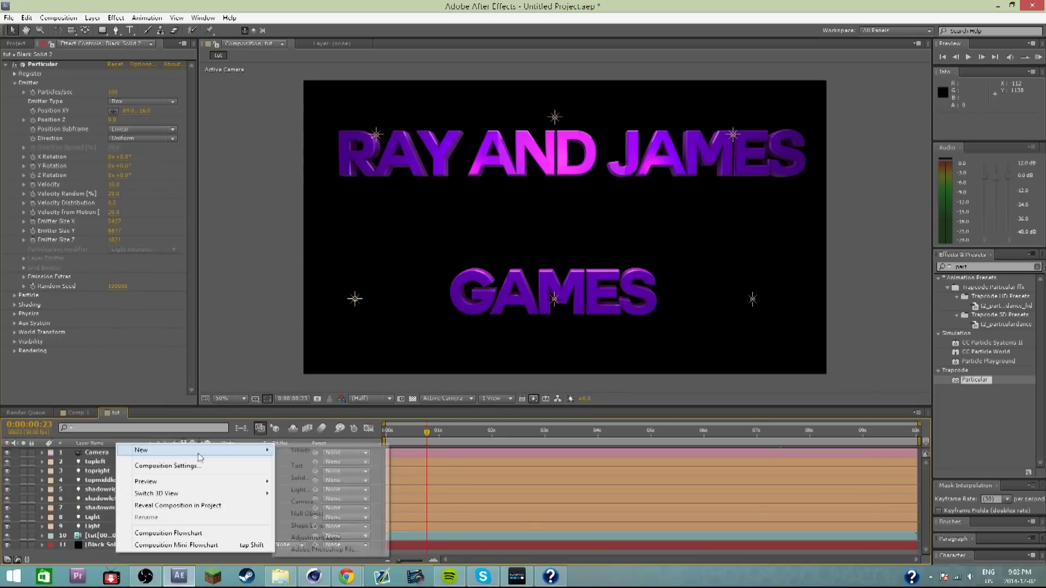
{"action": "left_click", "coordinate": [327, 479]}
{"action": "left_click", "coordinate": [557, 384]}
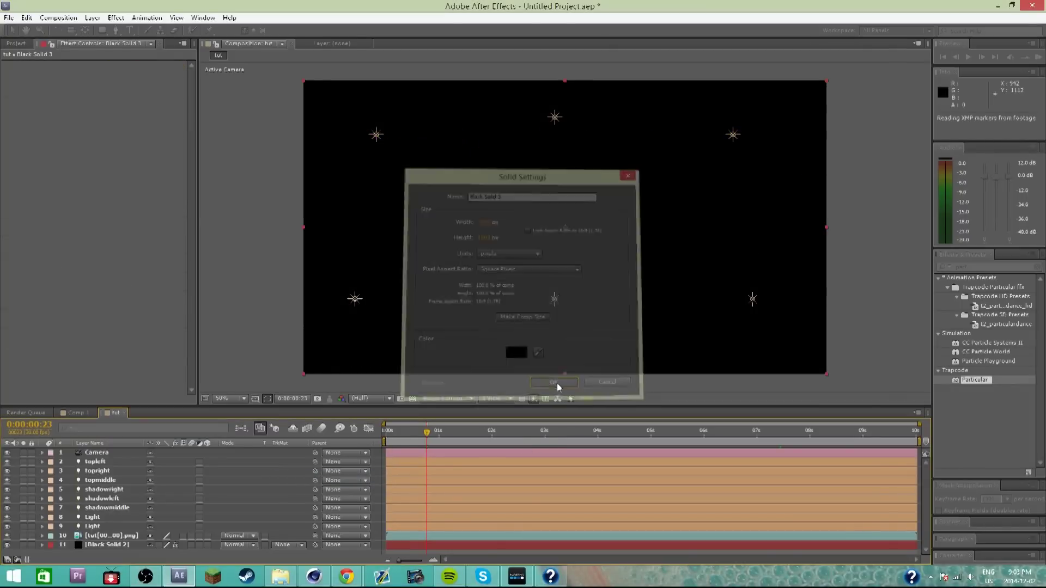
{"action": "left_click_drag", "start_coordinate": [114, 454], "coordinate": [118, 556]}
{"action": "left_click_drag", "start_coordinate": [974, 379], "coordinate": [153, 551]}
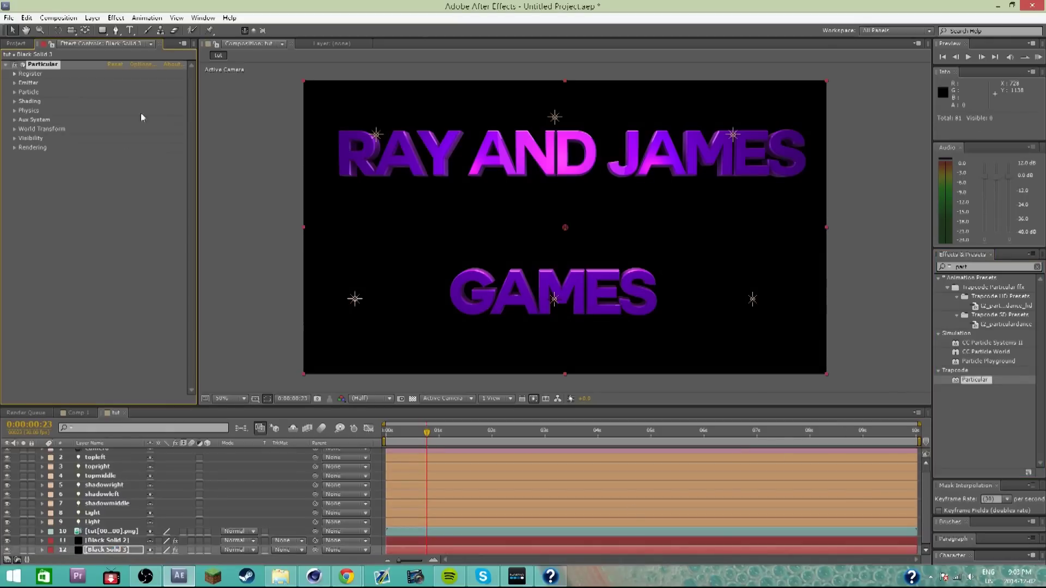
{"action": "left_click", "coordinate": [16, 83]}
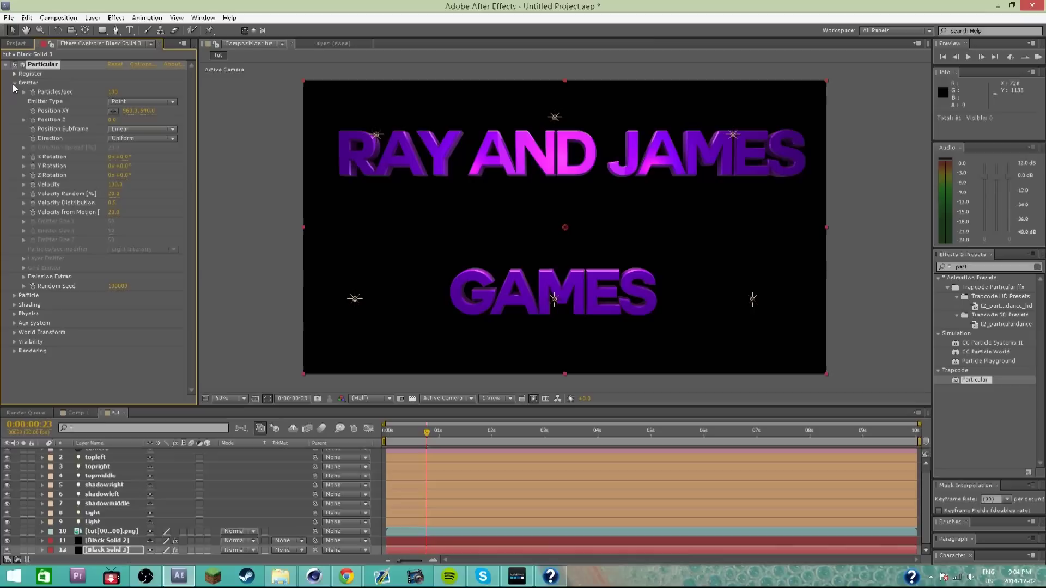
At about 6 seconds, drag the new emitter's Position XY below the title.
{"action": "left_click_drag", "start_coordinate": [519, 439], "coordinate": [698, 450]}
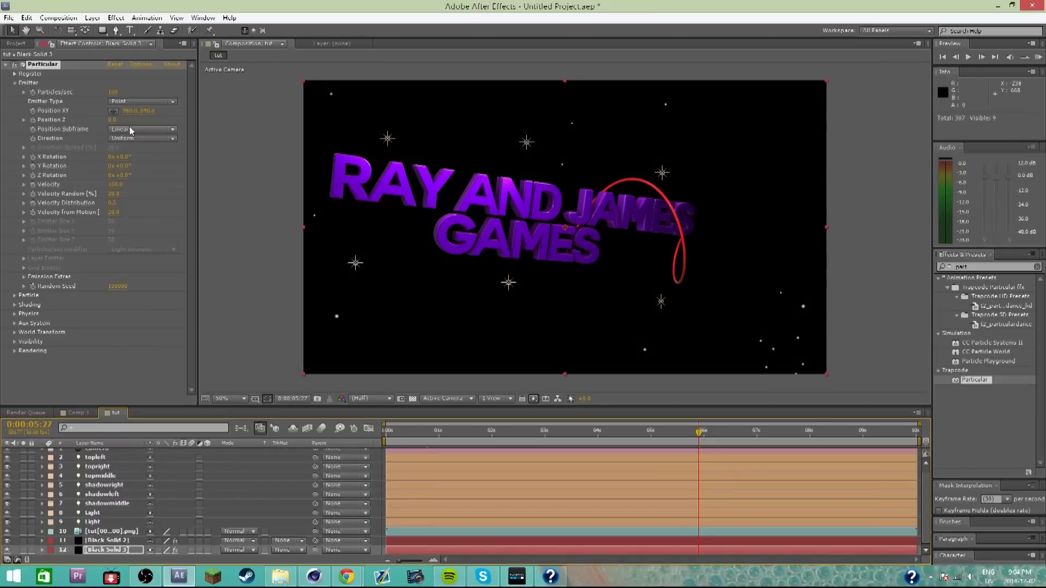
{"action": "left_click_drag", "start_coordinate": [121, 111], "coordinate": [98, 92]}
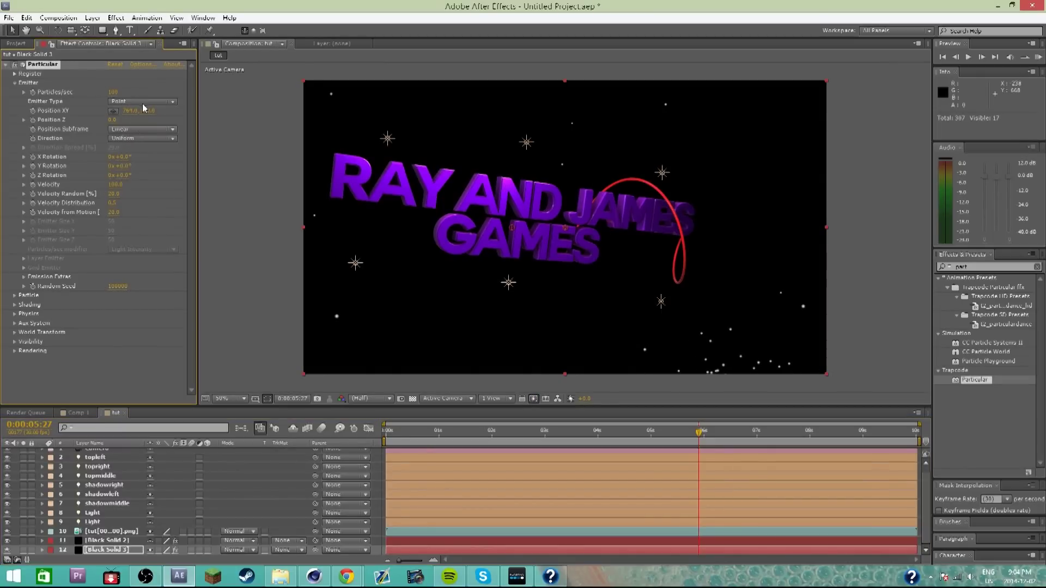
{"action": "left_click_drag", "start_coordinate": [137, 113], "coordinate": [86, 153]}
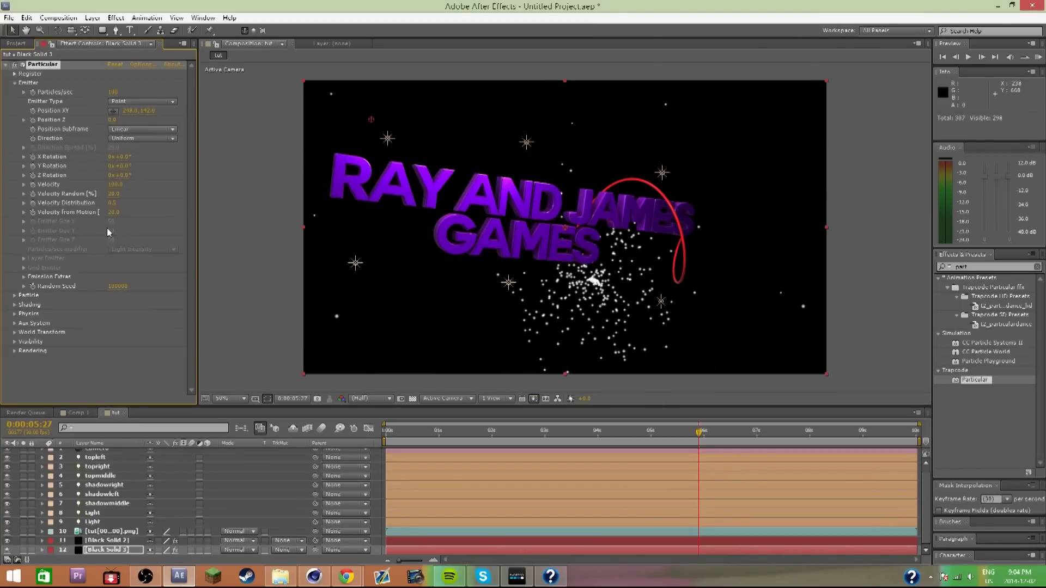
Set Velocity from Motion to 1000, then undo it back to 20.
{"action": "left_click", "coordinate": [112, 213]}
{"action": "type", "text": "1000"}
{"action": "key", "text": "Return"}
{"action": "left_click_drag", "start_coordinate": [115, 218], "coordinate": [1, 232]}
{"action": "key", "text": "ctrl+z"}
{"action": "left_click", "coordinate": [112, 203]}
Make the emitter a Box sized 2520 wide and about 1699 high.
{"action": "left_click", "coordinate": [154, 102]}
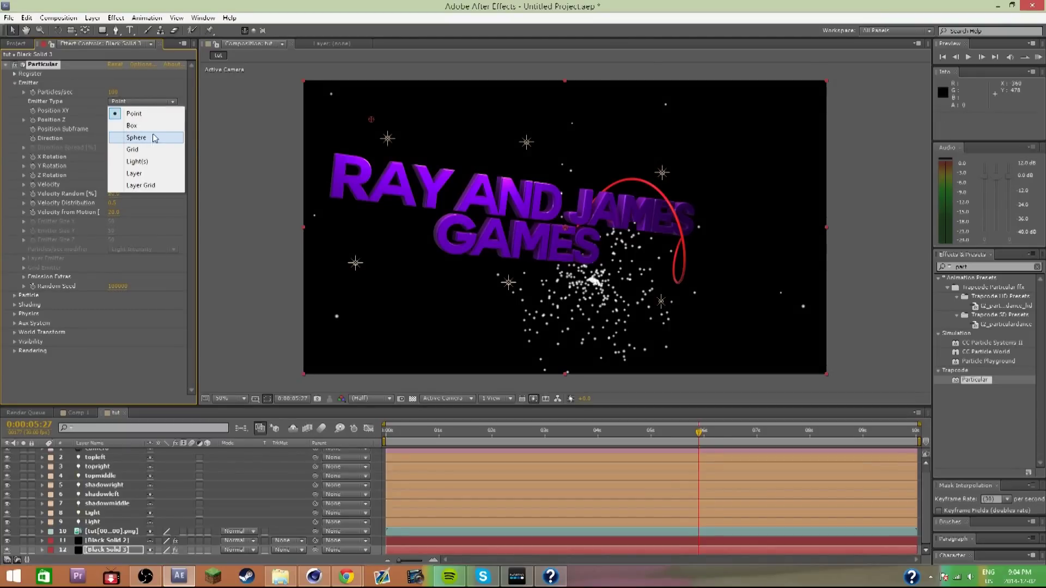
{"action": "left_click", "coordinate": [148, 125]}
{"action": "left_click_drag", "start_coordinate": [111, 222], "coordinate": [249, 312]}
{"action": "left_click_drag", "start_coordinate": [111, 221], "coordinate": [210, 247]}
{"action": "left_click_drag", "start_coordinate": [127, 231], "coordinate": [390, 485]}
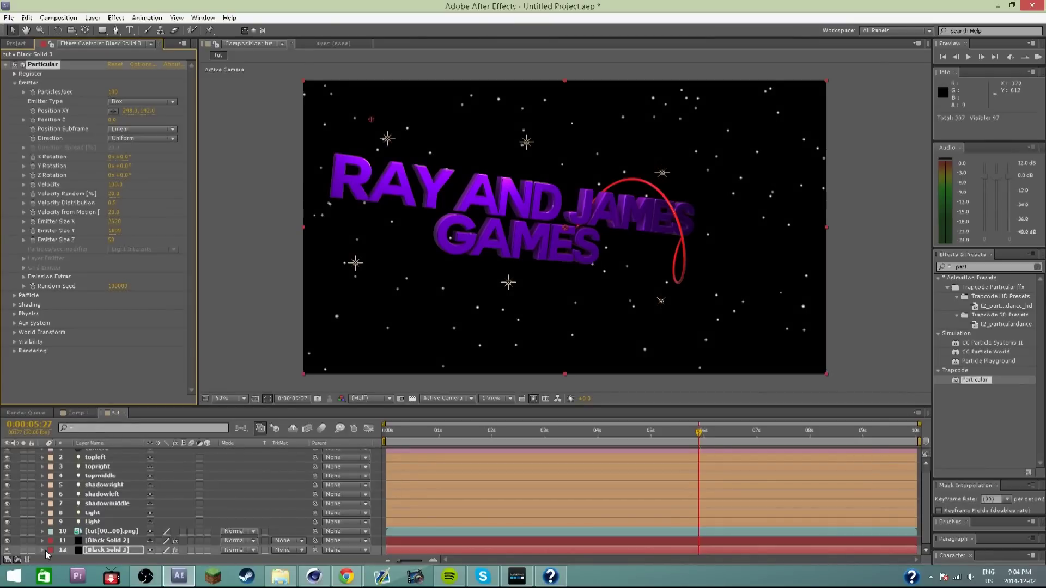
Set the particle Color to blue 0018FF.
{"action": "left_click", "coordinate": [15, 295]}
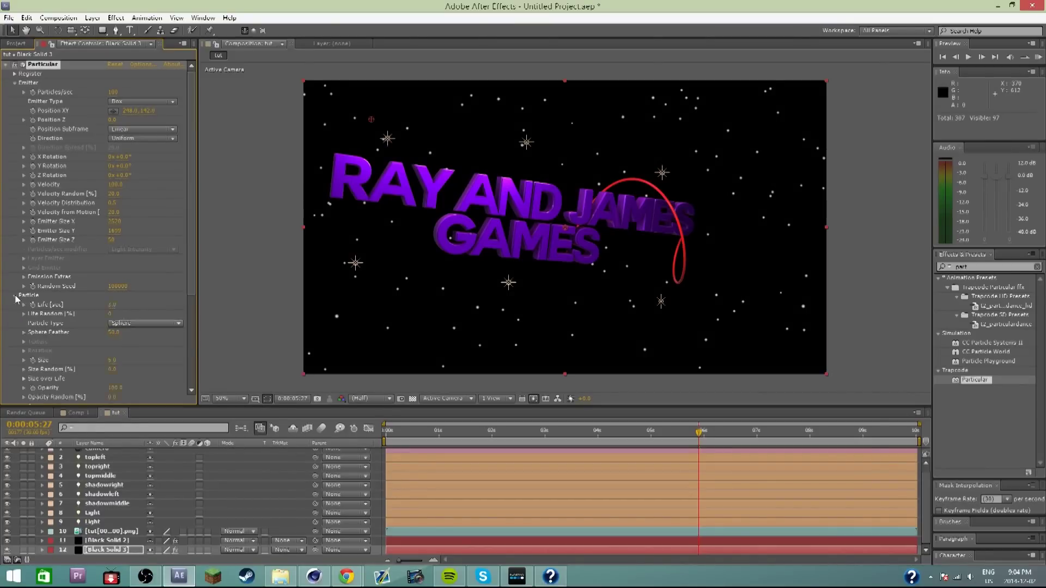
{"action": "scroll", "coordinate": [22, 303], "scroll_direction": "down", "scroll_amount": 3}
{"action": "left_click", "coordinate": [113, 345]}
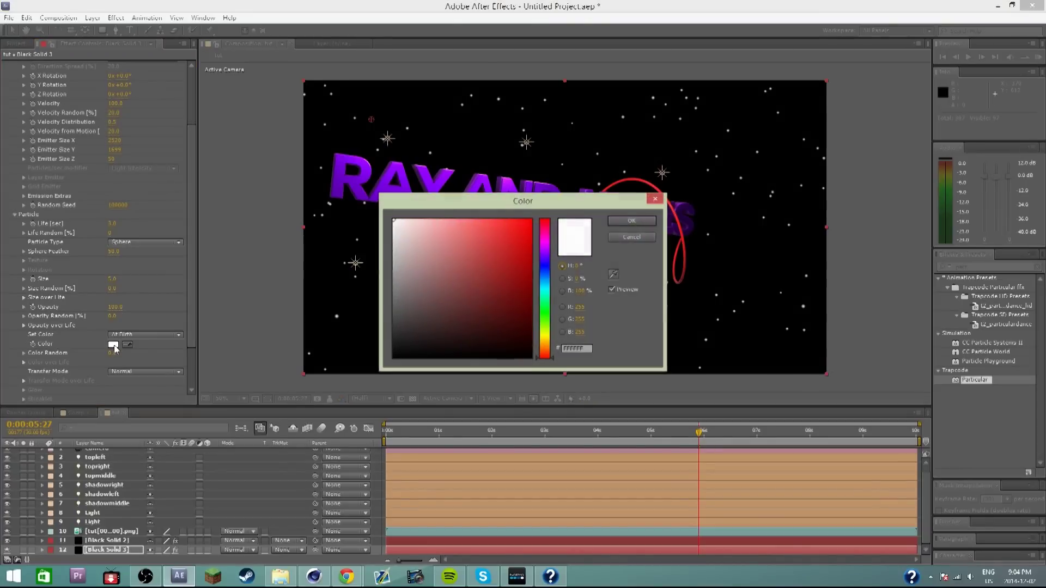
{"action": "left_click", "coordinate": [544, 268]}
{"action": "left_click", "coordinate": [531, 220]}
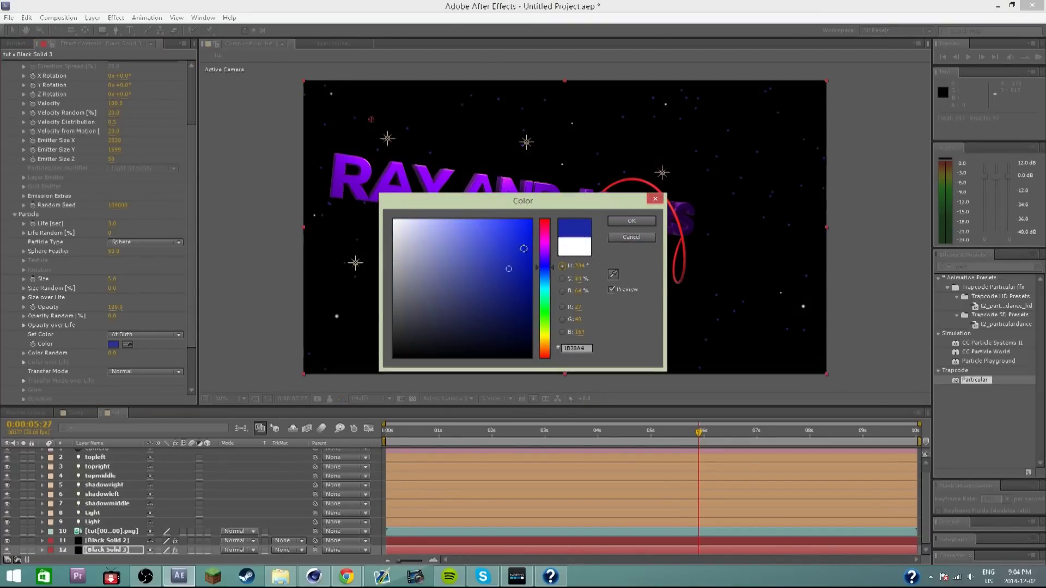
{"action": "key", "text": "Return"}
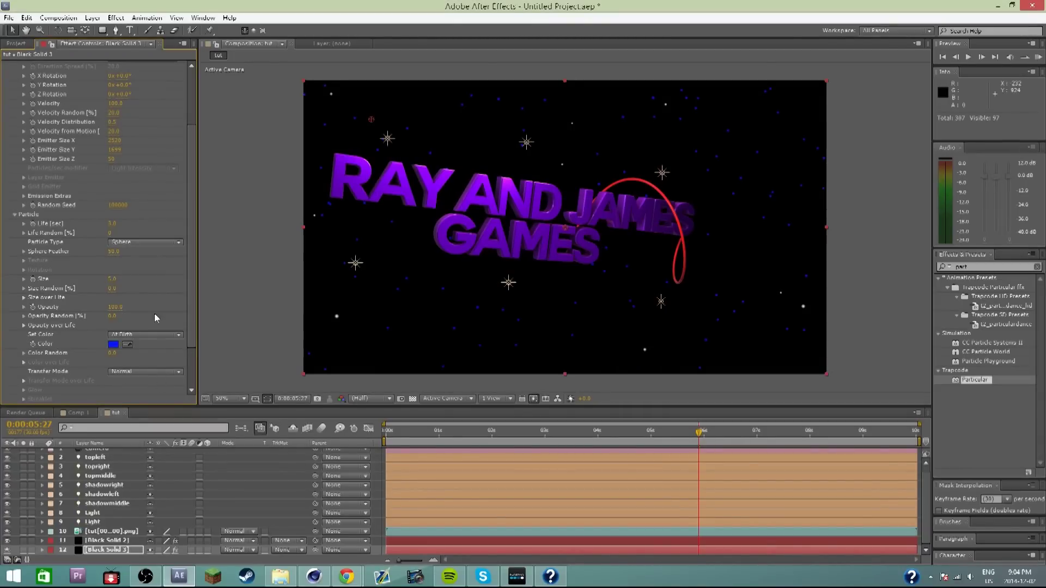
{"action": "left_click", "coordinate": [154, 243]}
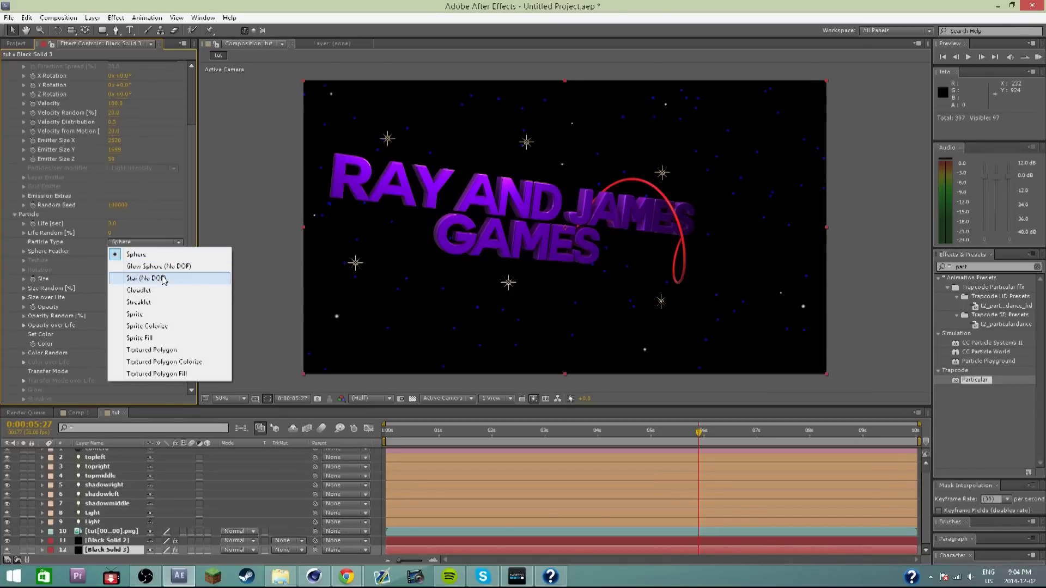
Set Particle Type to Cloudlet with Opacity 2.
{"action": "left_click", "coordinate": [140, 291]}
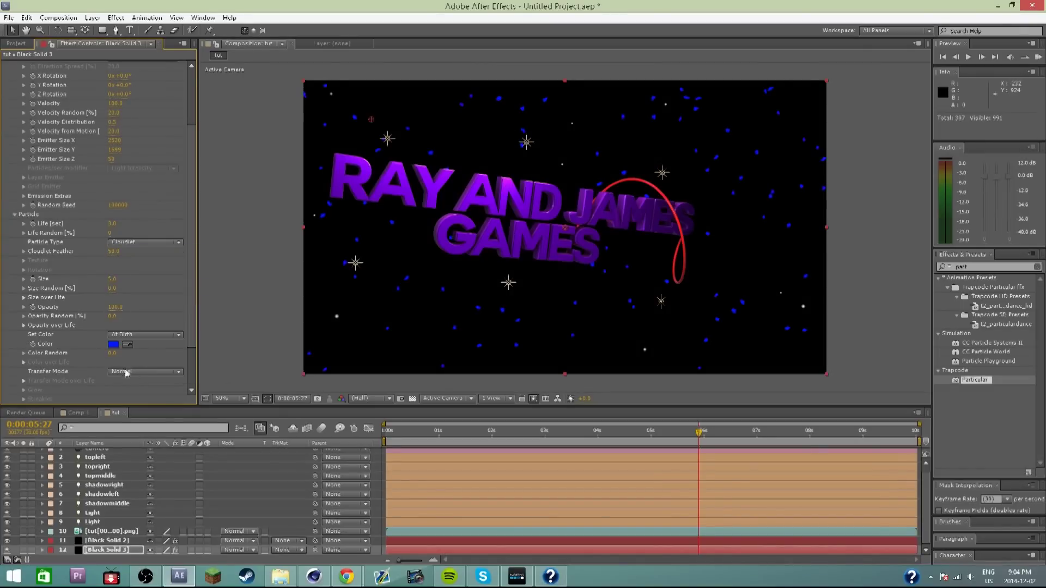
{"action": "left_click", "coordinate": [115, 310]}
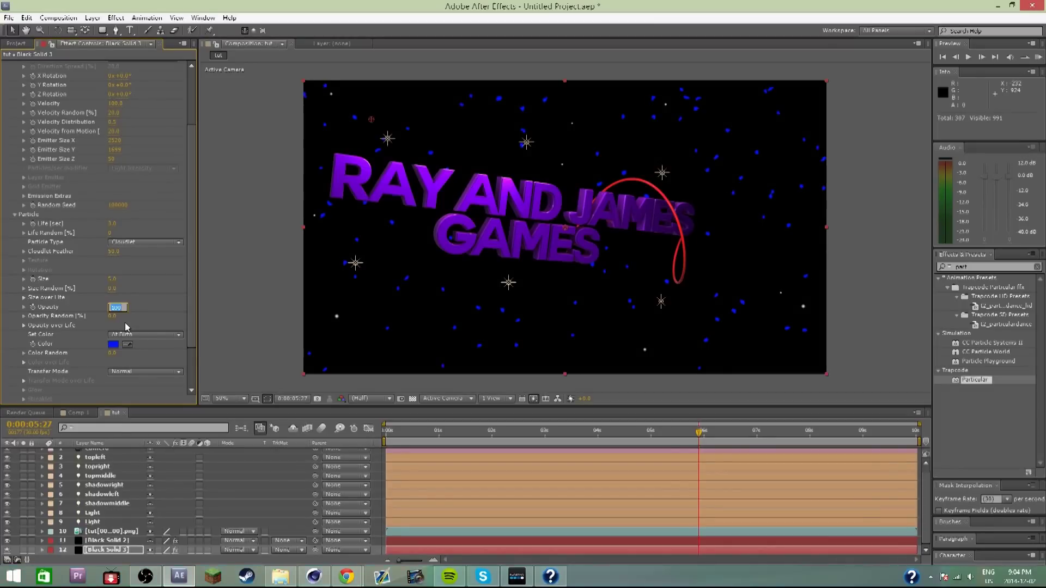
{"action": "type", "text": "2"}
{"action": "key", "text": "Return"}
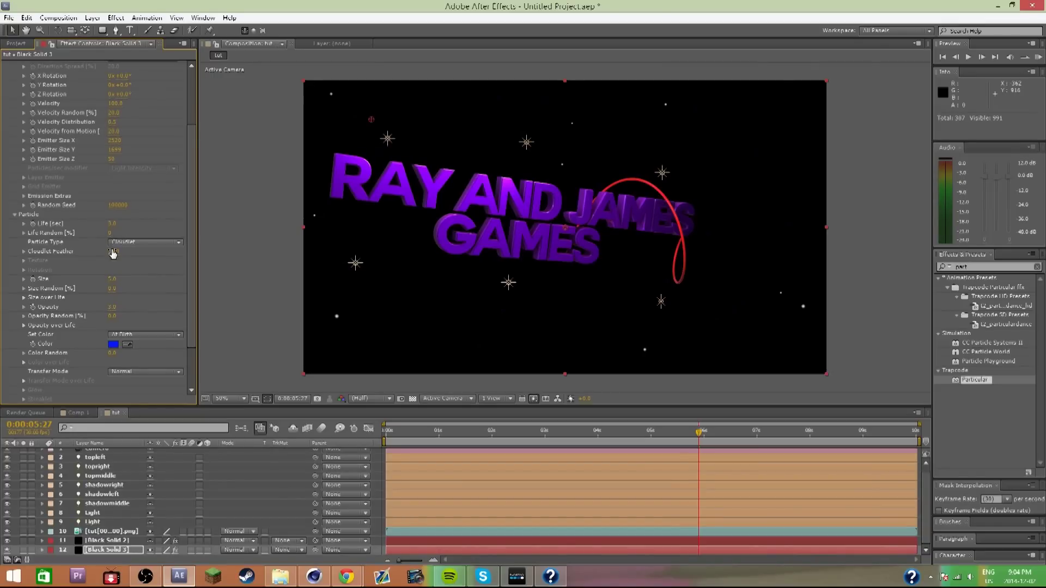
Increase Cloudlet Feather and set the particle size to about 113.
{"action": "mouse_move", "coordinate": [114, 252]}
{"action": "left_mouse_down"}
{"action": "mouse_move", "coordinate": [200, 265]}
{"action": "mouse_move", "coordinate": [123, 237]}
{"action": "left_mouse_up"}
{"action": "left_click_drag", "start_coordinate": [114, 279], "coordinate": [182, 286]}
{"action": "left_click_drag", "start_coordinate": [644, 434], "coordinate": [771, 516]}
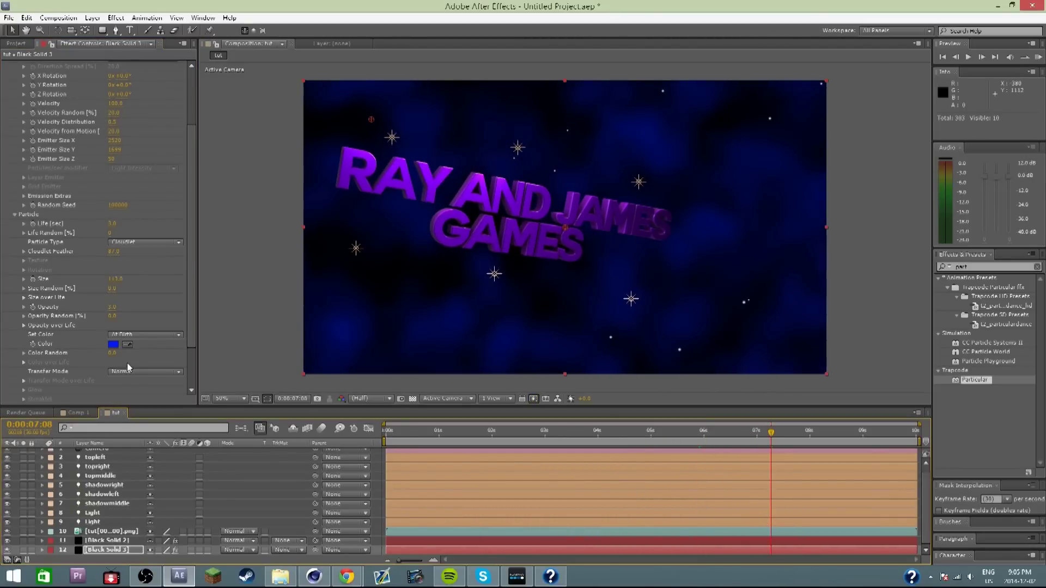
Set emission to 0, then raise it to 40 particles per second.
{"action": "scroll", "coordinate": [195, 200], "scroll_direction": "up", "scroll_amount": 5}
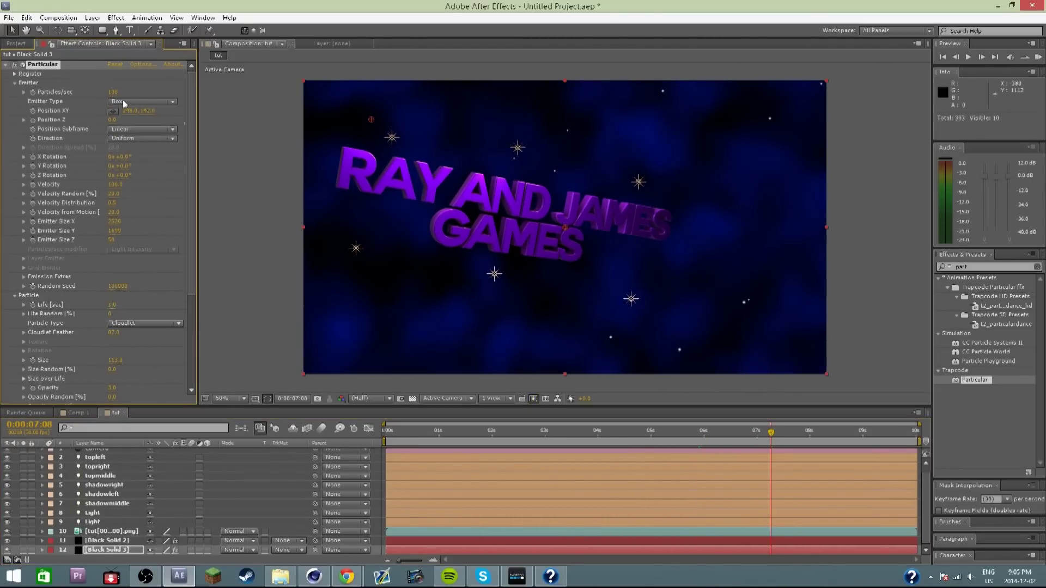
{"action": "type", "text": "0"}
{"action": "key", "text": "Return"}
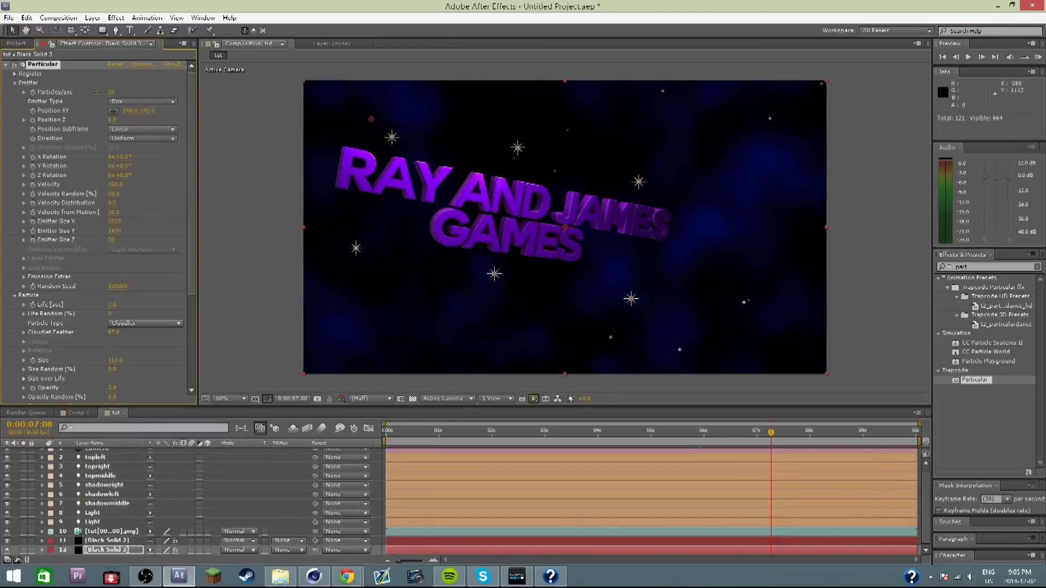
{"action": "left_click_drag", "start_coordinate": [97, 93], "coordinate": [99, 93]}
Enlarge the cloudlets to 210, set Opacity to 1, and darken their colour to navy.
{"action": "scroll", "coordinate": [188, 233], "scroll_direction": "down", "scroll_amount": 5}
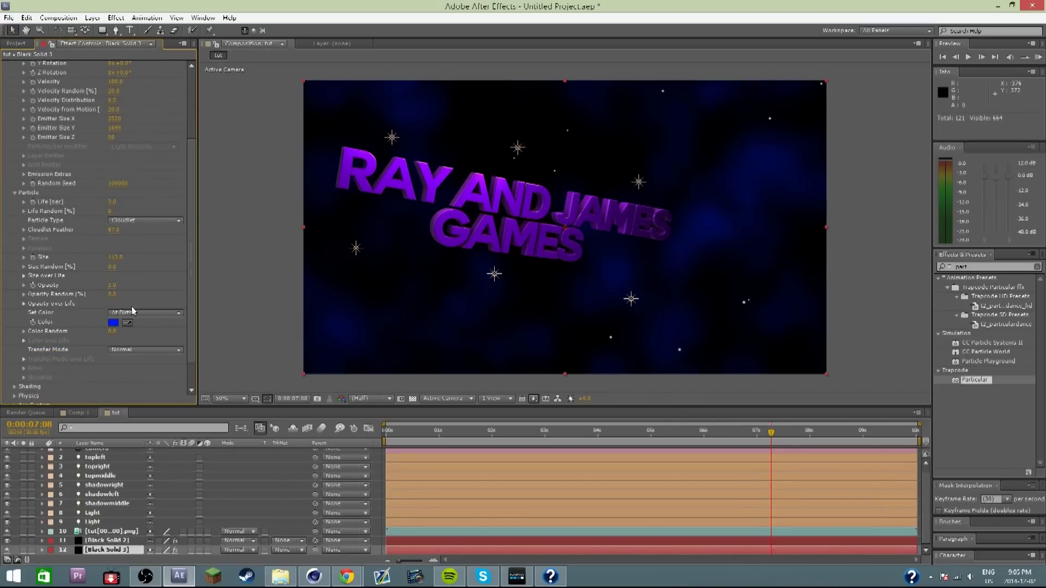
{"action": "left_click_drag", "start_coordinate": [121, 257], "coordinate": [198, 260]}
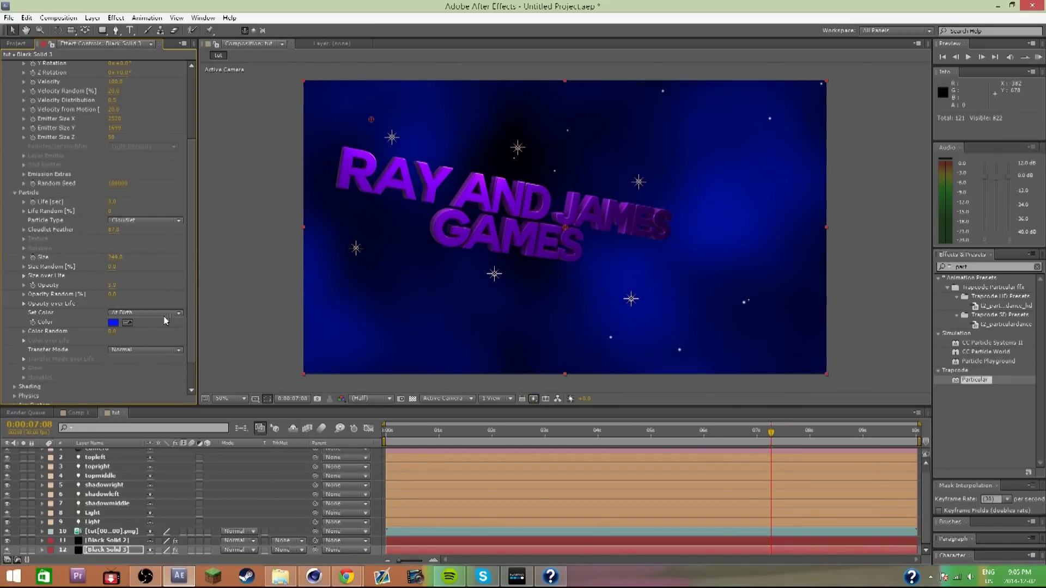
{"action": "left_click_drag", "start_coordinate": [112, 285], "coordinate": [108, 291]}
{"action": "left_click_drag", "start_coordinate": [106, 292], "coordinate": [107, 293]}
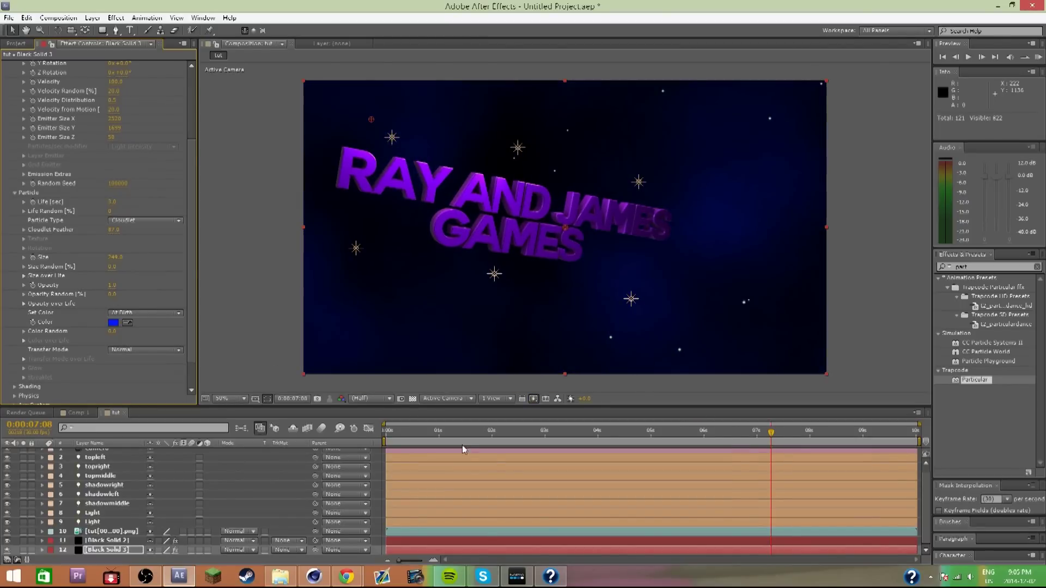
{"action": "left_click", "coordinate": [113, 322]}
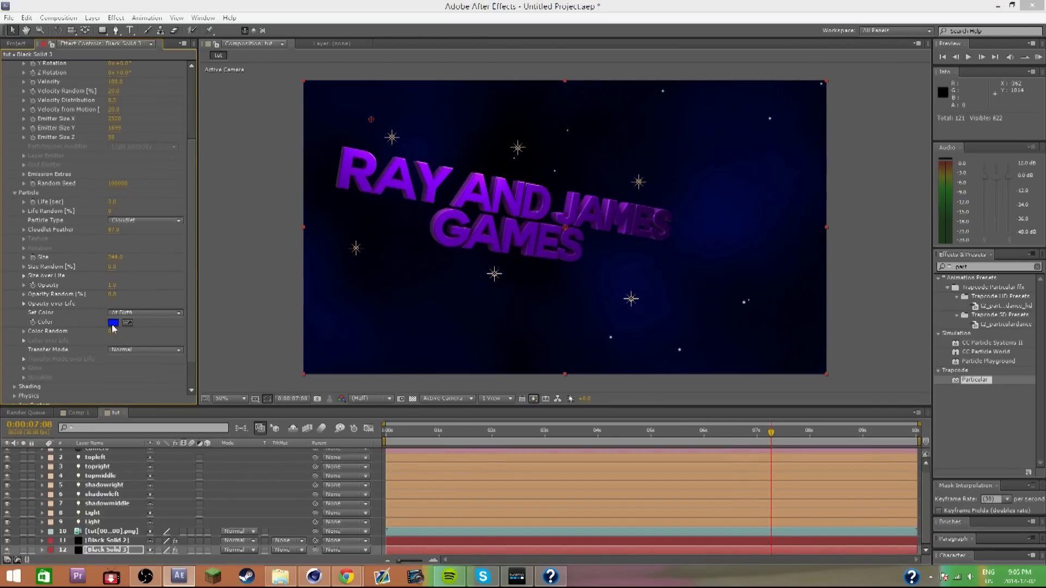
{"action": "mouse_move", "coordinate": [456, 290]}
{"action": "left_mouse_down"}
{"action": "mouse_move", "coordinate": [523, 287]}
{"action": "mouse_move", "coordinate": [574, 250]}
{"action": "left_mouse_up"}
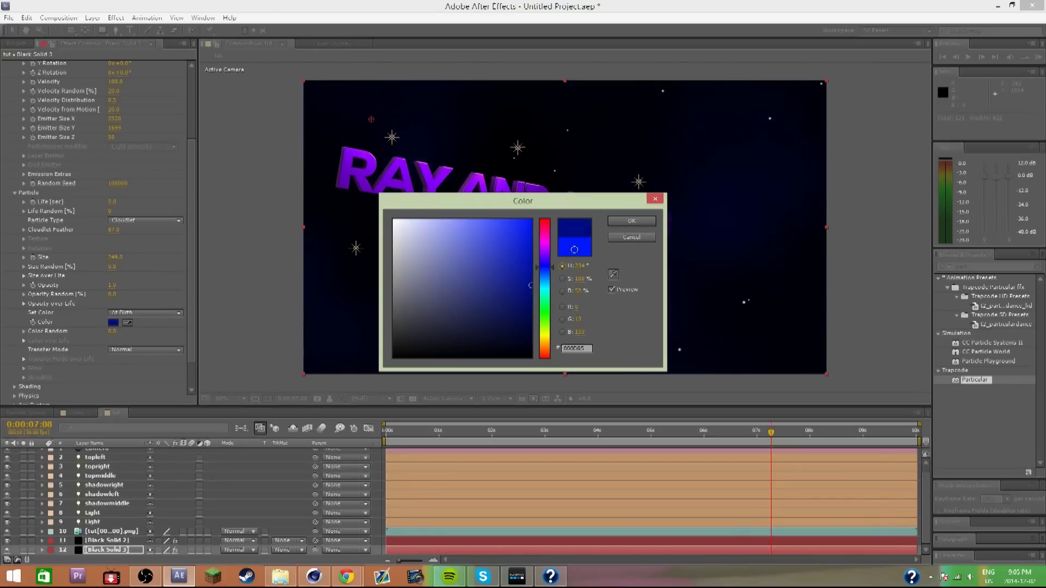
{"action": "left_click", "coordinate": [632, 221]}
Play the animation from about two seconds, then edit the emitter Velocity value.
{"action": "left_click_drag", "start_coordinate": [596, 436], "coordinate": [488, 446]}
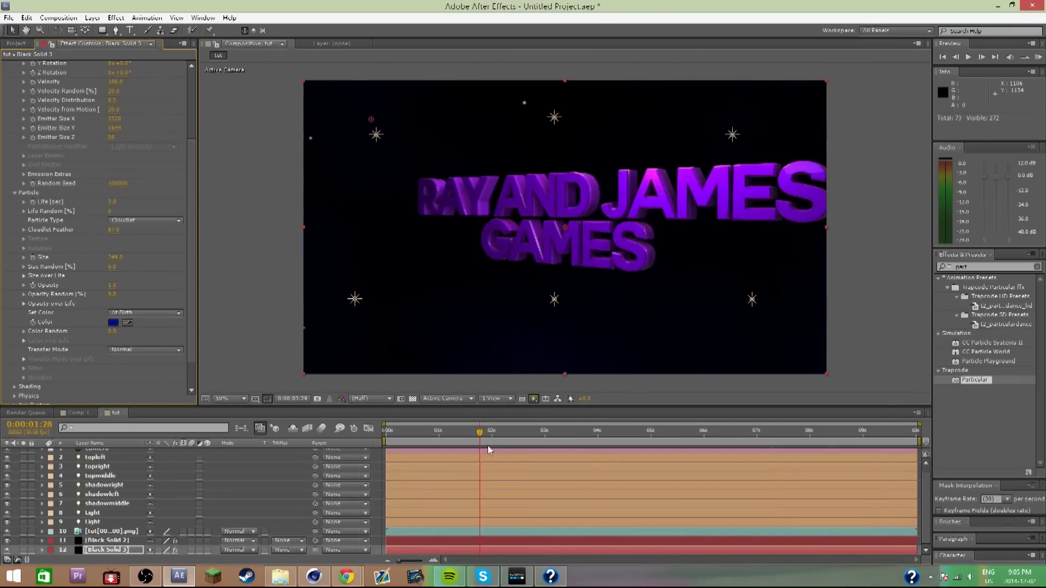
{"action": "key", "text": "space"}
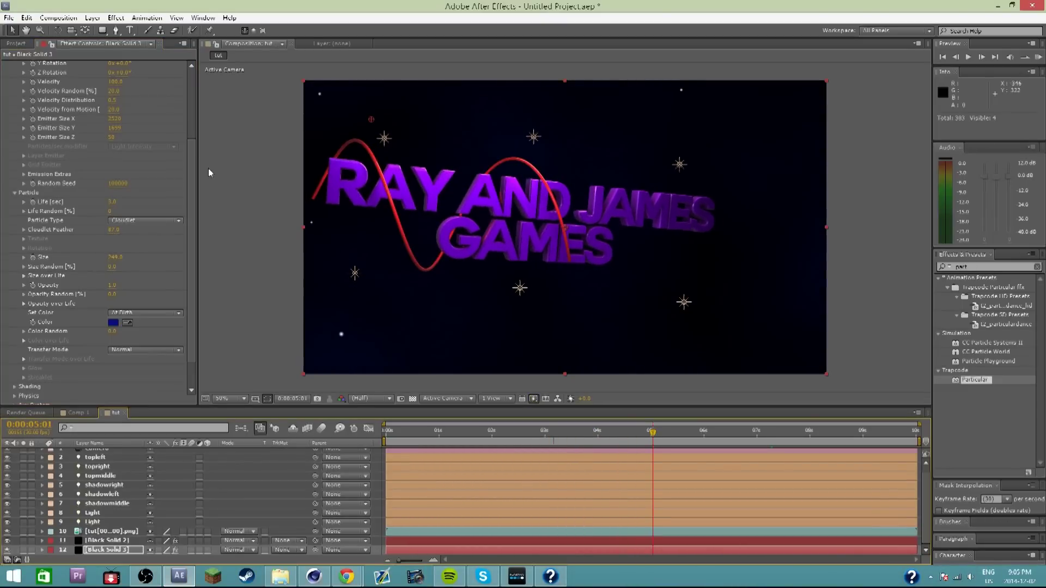
{"action": "scroll", "coordinate": [189, 180], "scroll_direction": "up", "scroll_amount": 3}
{"action": "left_click", "coordinate": [115, 122]}
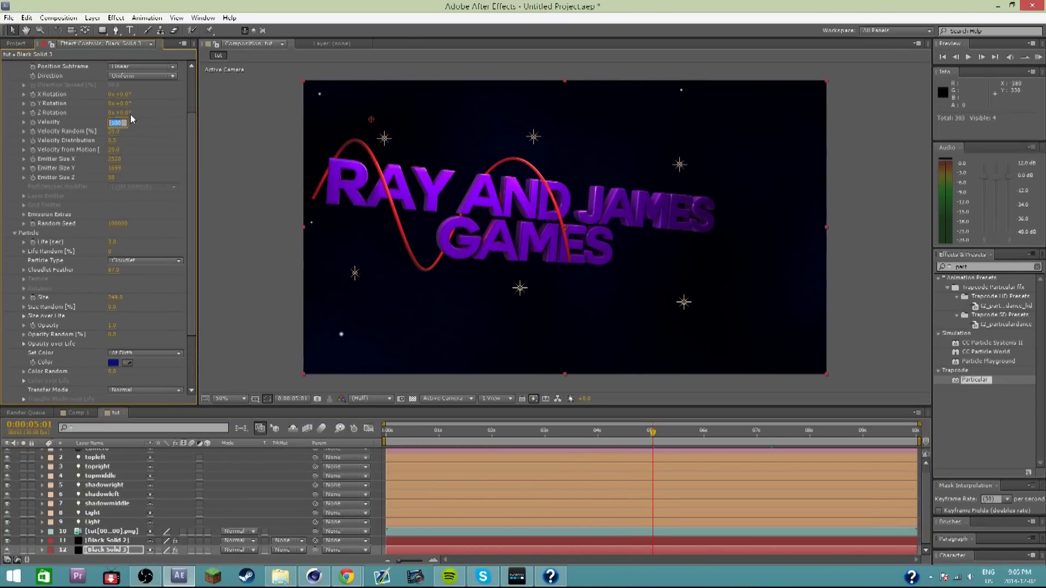
Set Particular's Velocity to 0 and scrub to about five seconds to check the smoke.
{"action": "type", "text": "0"}
{"action": "key", "text": "Return"}
{"action": "left_click_drag", "start_coordinate": [653, 441], "coordinate": [868, 413]}
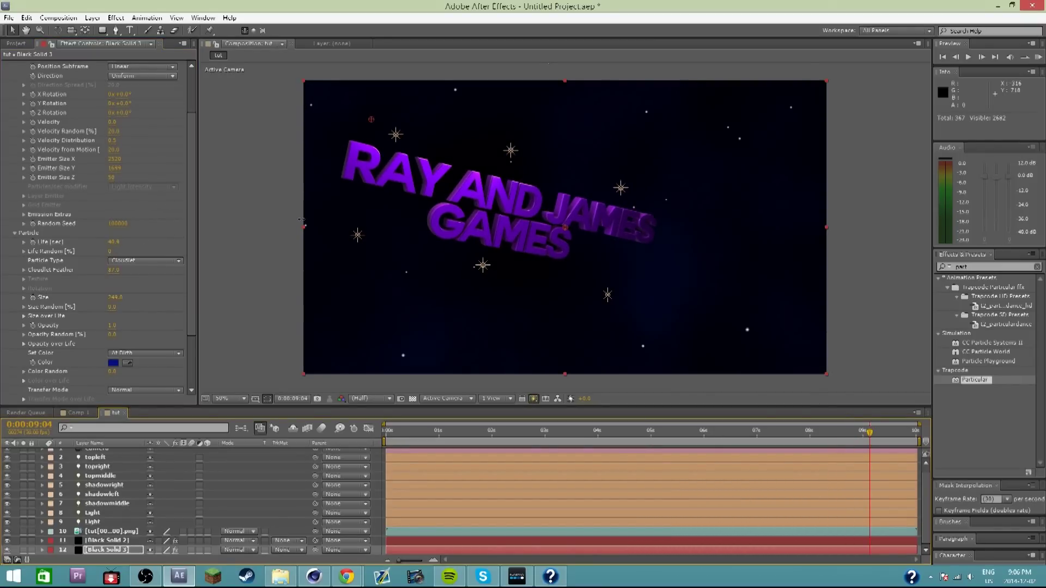
Scrub the title animation from the start to about seven seconds and back toward two.
{"action": "left_click", "coordinate": [443, 440]}
{"action": "left_click_drag", "start_coordinate": [444, 441], "coordinate": [877, 472]}
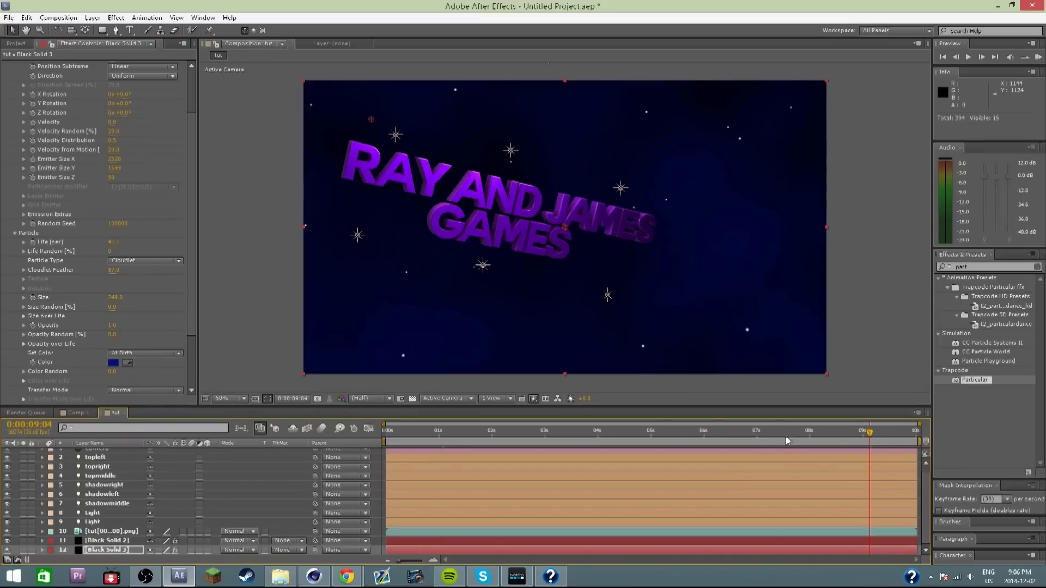
{"action": "left_click", "coordinate": [771, 441]}
{"action": "left_click_drag", "start_coordinate": [769, 441], "coordinate": [466, 486]}
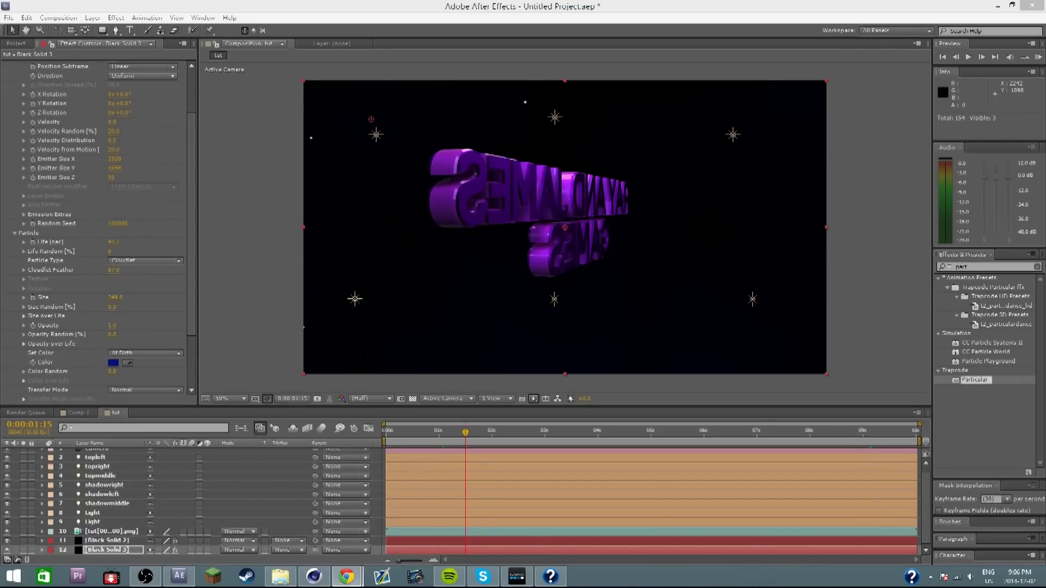
Toggle the system audio mute with the volume key.
{"action": "key", "text": "XF86AudioMute"}
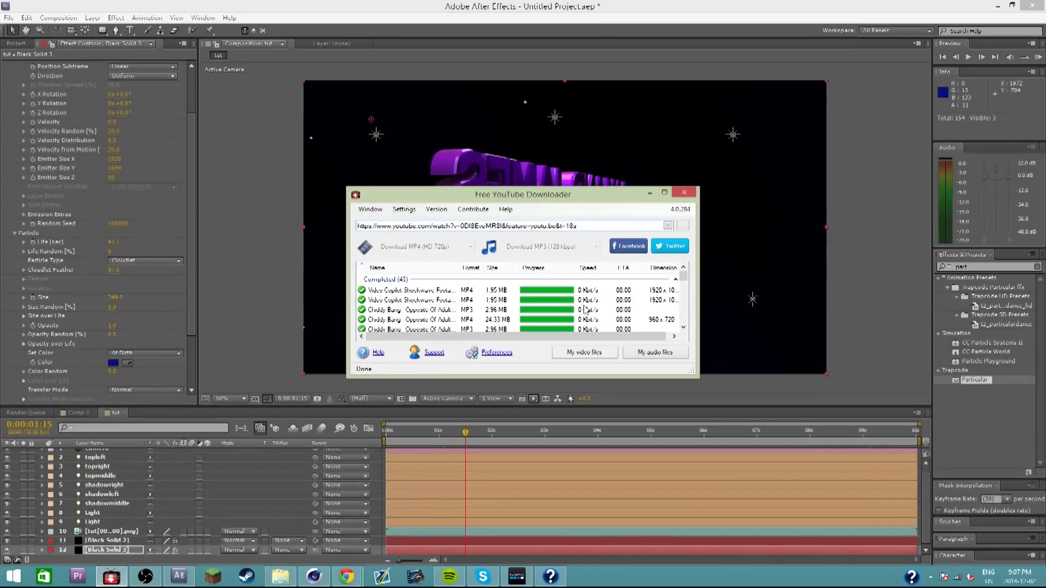
Download the Barracuda track as an MP3, move the update prompt aside, and open My audio files.
{"action": "left_click", "coordinate": [533, 284]}
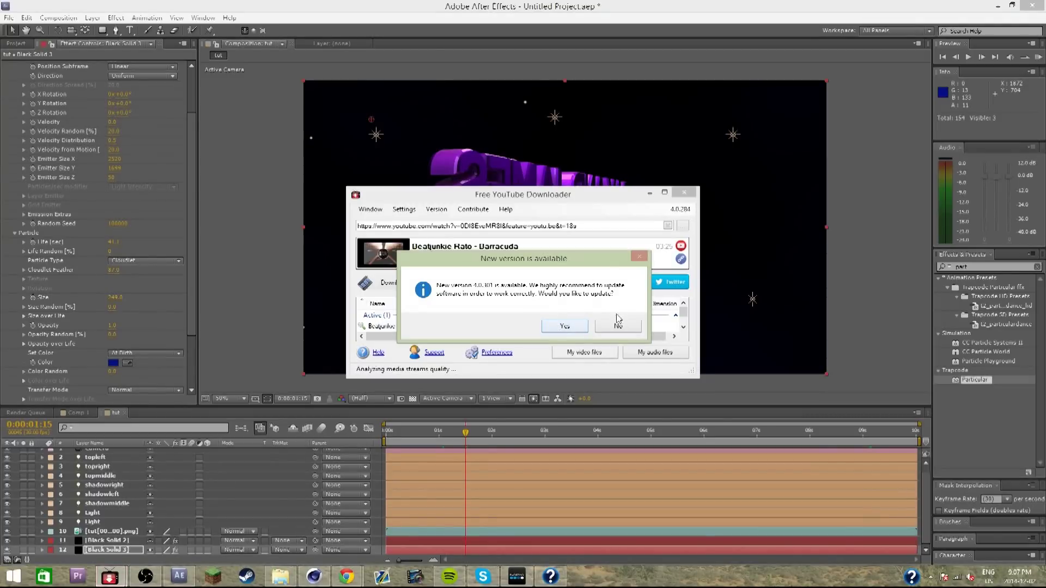
{"action": "left_click_drag", "start_coordinate": [605, 268], "coordinate": [612, 358]}
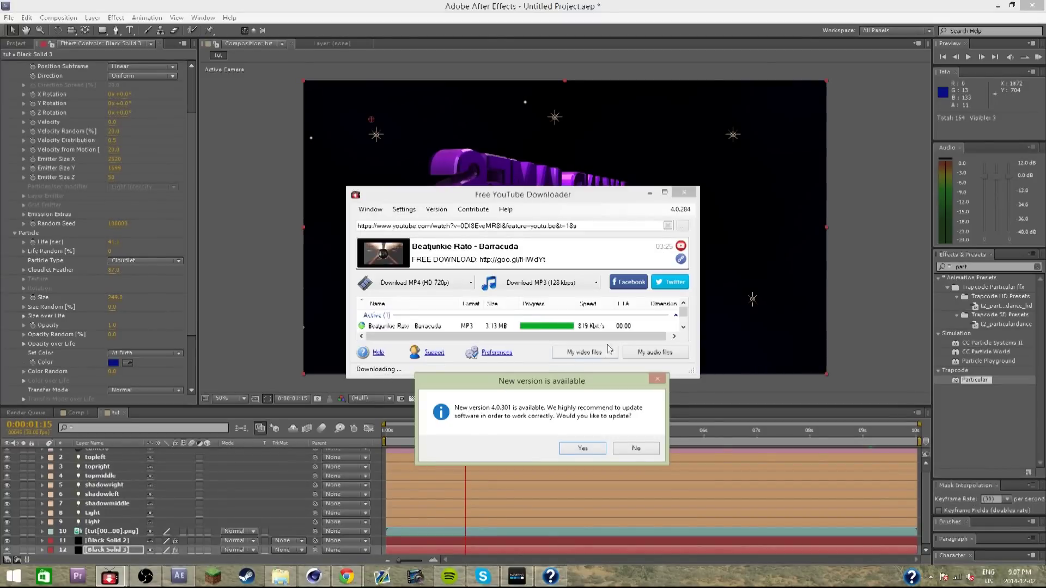
{"action": "left_click", "coordinate": [646, 353]}
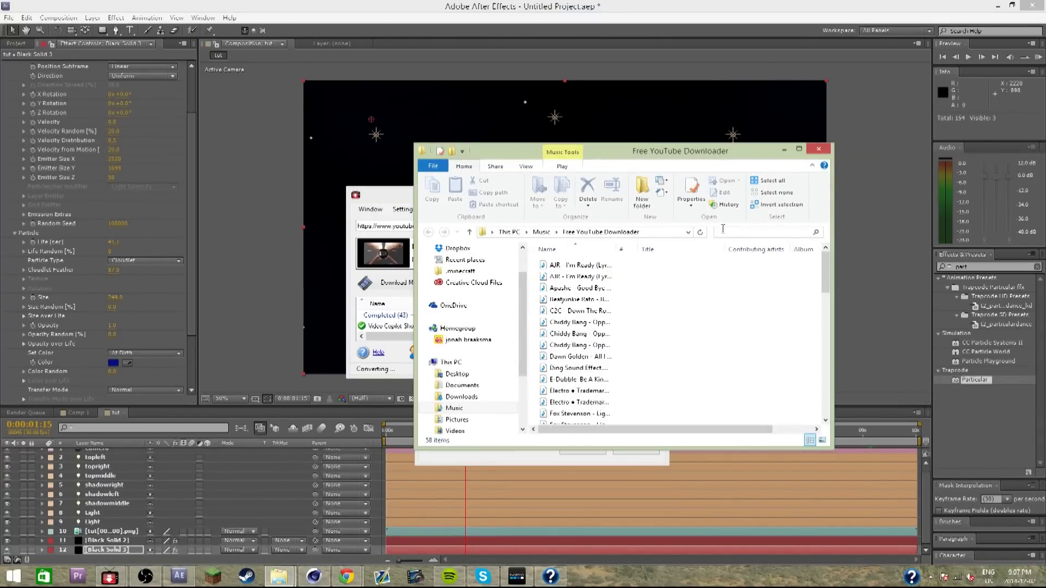
Search the downloaded audio files for 'bea' to find Beatjunkie Rato - Barracuda.mp3.
{"action": "left_click", "coordinate": [723, 229]}
{"action": "type", "text": "bea"}
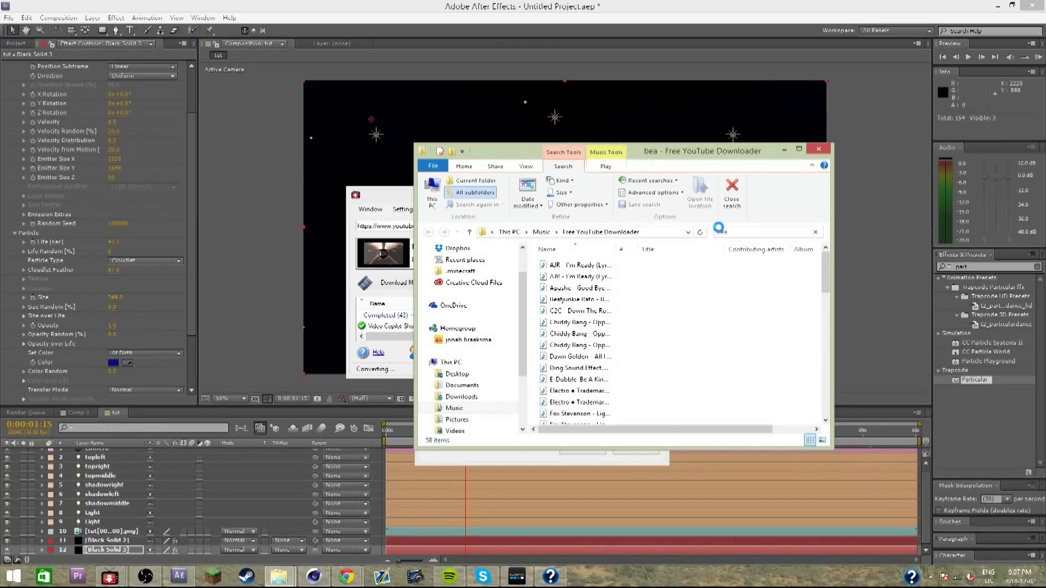
{"action": "type", "text": "t"}
{"action": "key", "text": "BackSpace"}
{"action": "key", "text": "BackSpace"}
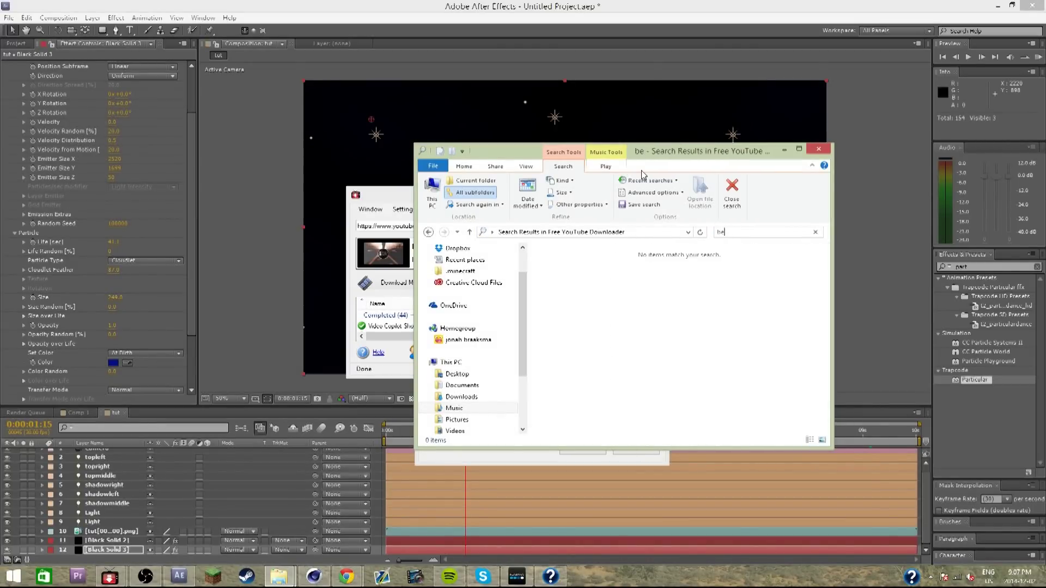
{"action": "left_click", "coordinate": [700, 233]}
{"action": "left_click_drag", "start_coordinate": [600, 282], "coordinate": [17, 51]}
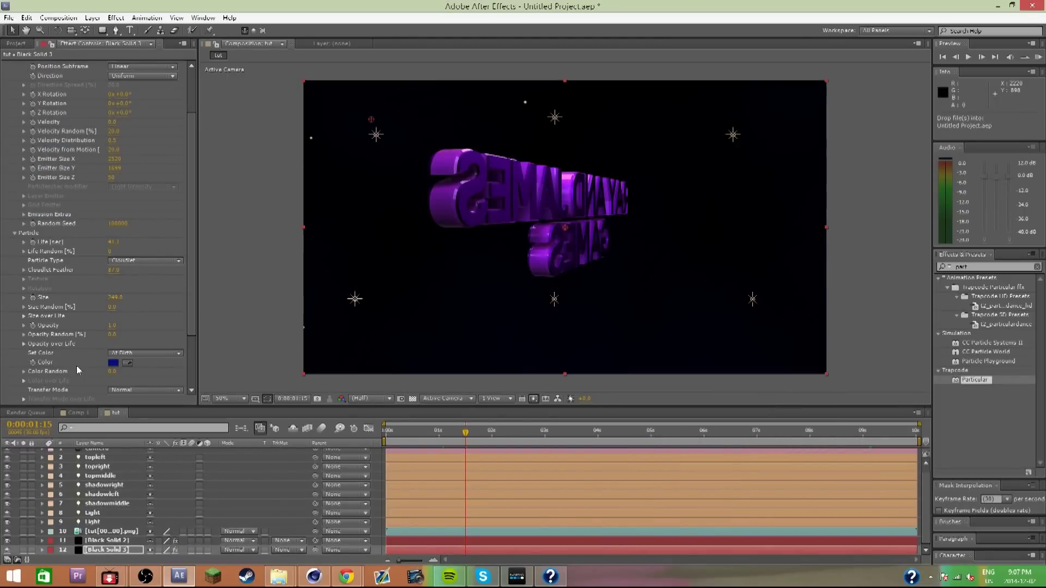
Minimise the Tutorial folder window and bring the search-results window back to the front.
{"action": "left_click", "coordinate": [278, 576]}
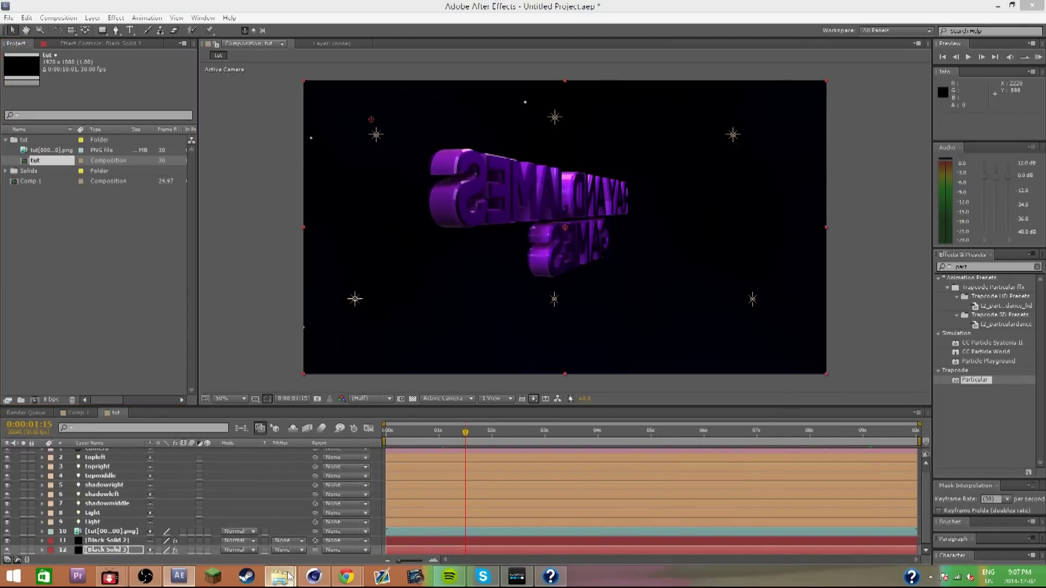
{"action": "left_click", "coordinate": [218, 515]}
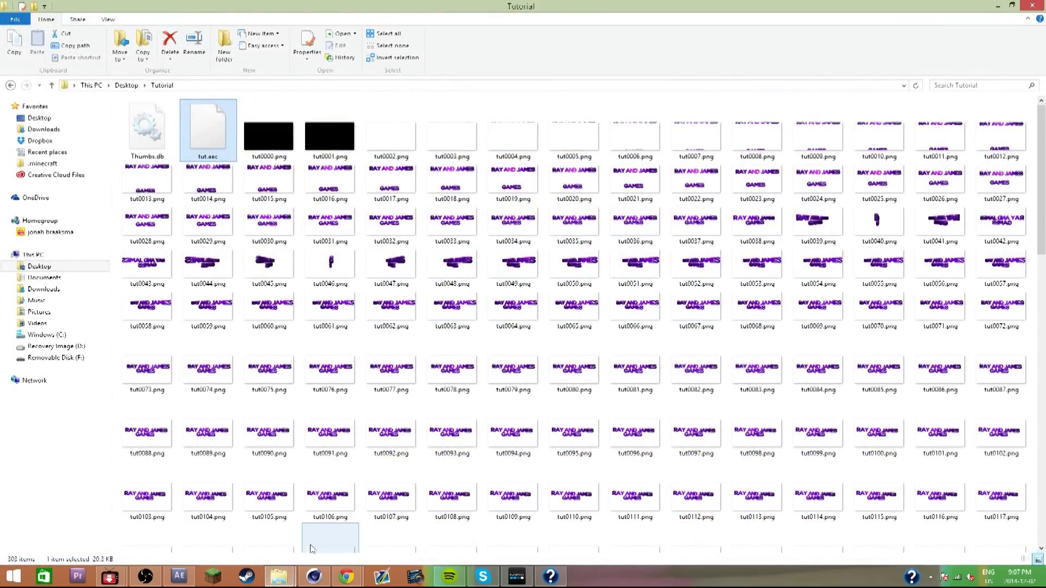
{"action": "left_click", "coordinate": [1001, 6]}
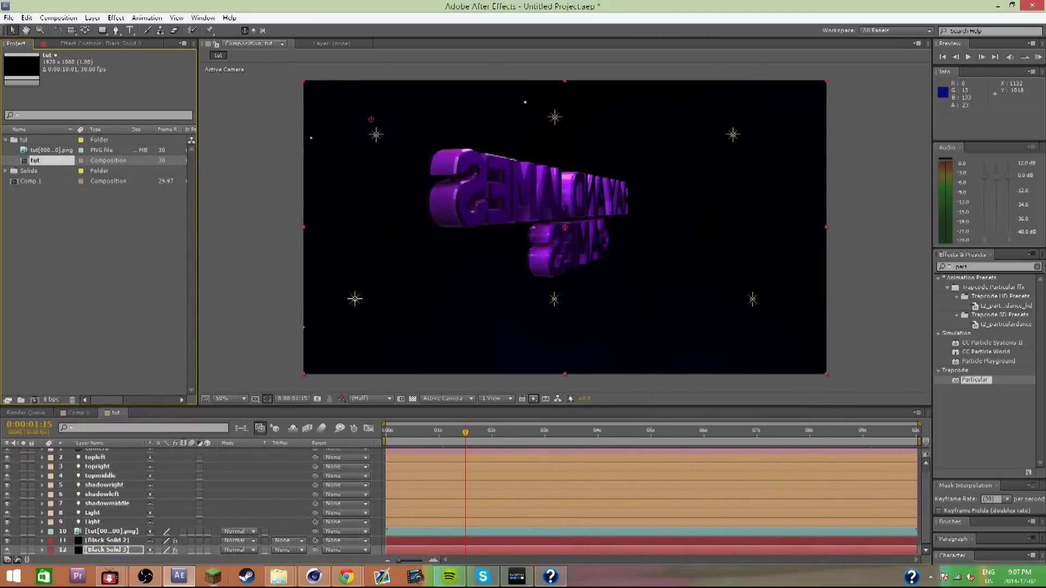
{"action": "mouse_move", "coordinate": [266, 573]}
{"action": "left_click", "coordinate": [336, 518]}
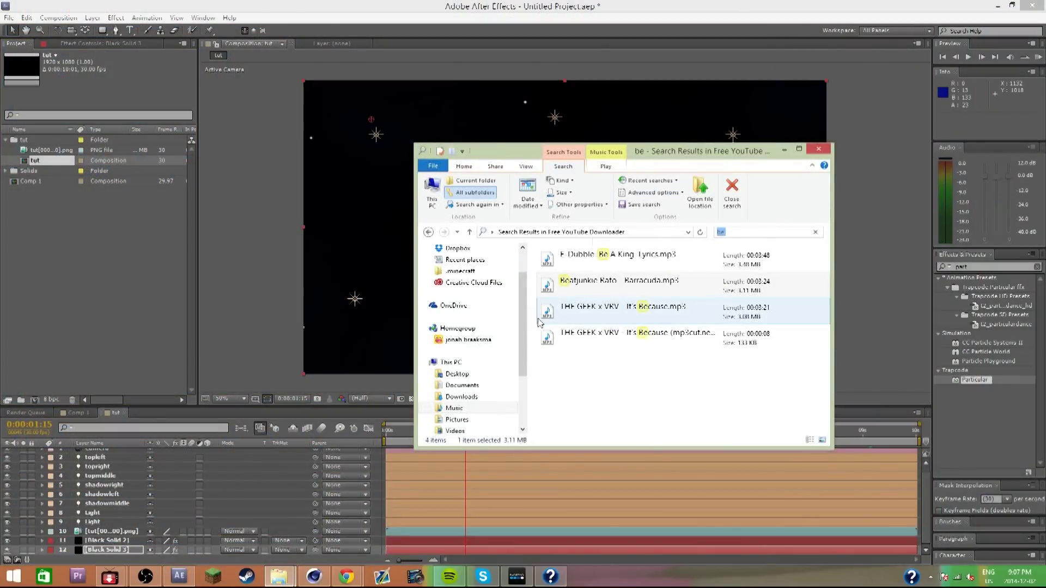
Import the Barracuda MP3 into the project and place it as the comp's bottom layer.
{"action": "left_click_drag", "start_coordinate": [581, 292], "coordinate": [172, 227]}
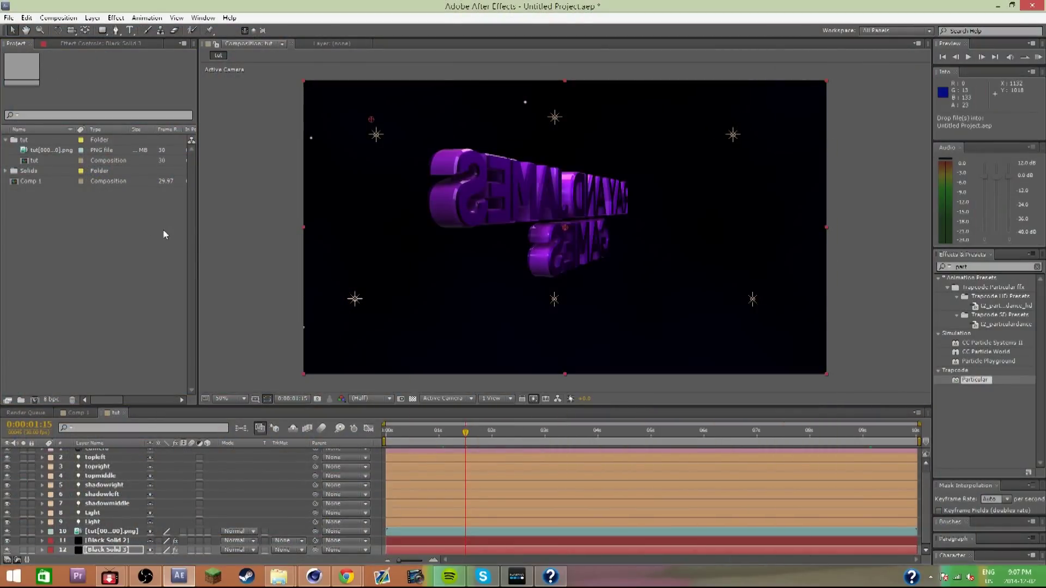
{"action": "left_click_drag", "start_coordinate": [47, 192], "coordinate": [184, 554]}
{"action": "left_click", "coordinate": [414, 431]}
{"action": "left_click_drag", "start_coordinate": [392, 430], "coordinate": [438, 426]}
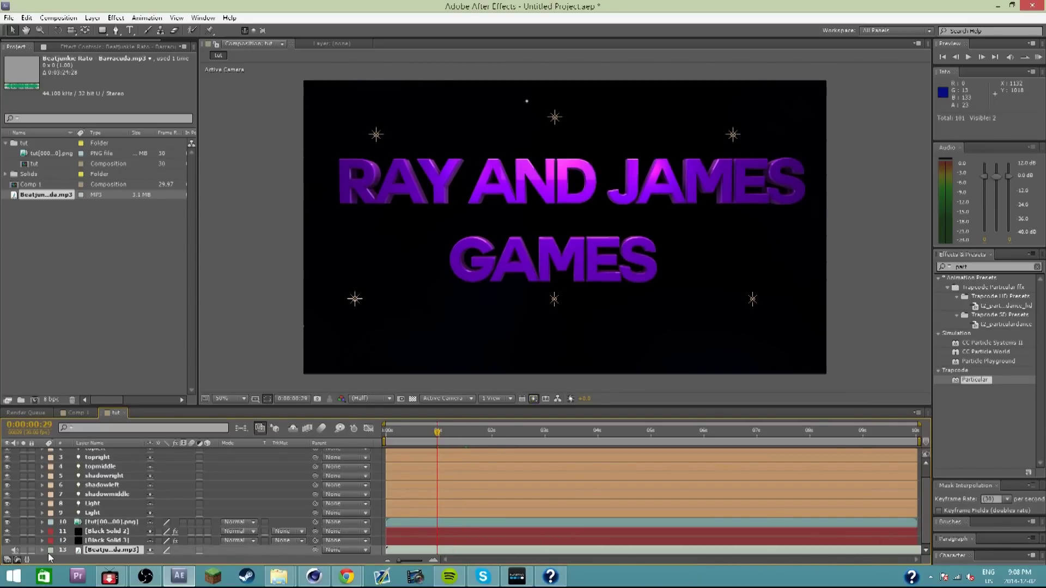
Twirl open the MP3 layer's Audio > Waveform and select the layer.
{"action": "left_click", "coordinate": [42, 550]}
{"action": "left_click", "coordinate": [51, 550]}
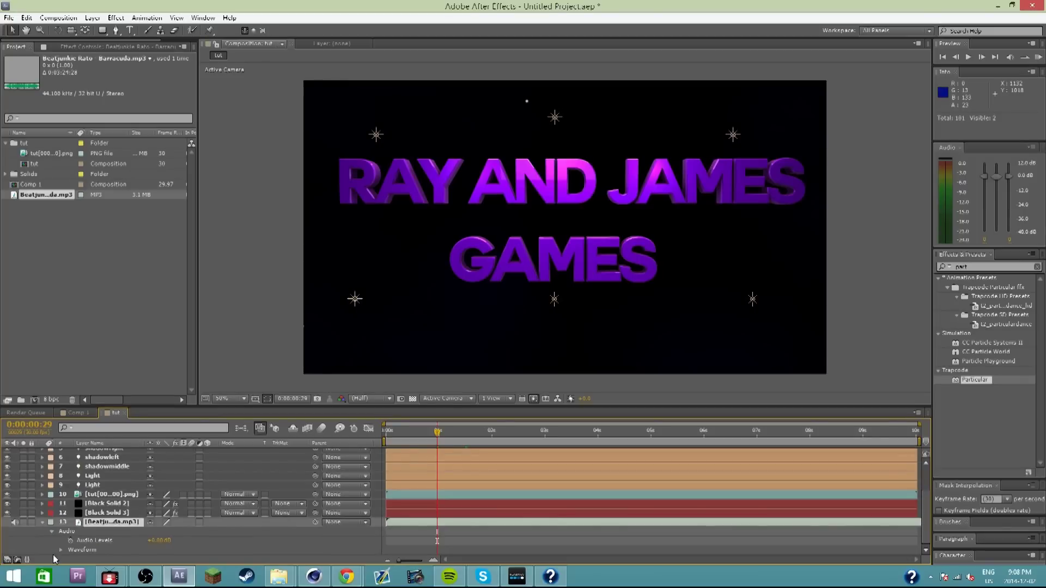
{"action": "left_click", "coordinate": [60, 550]}
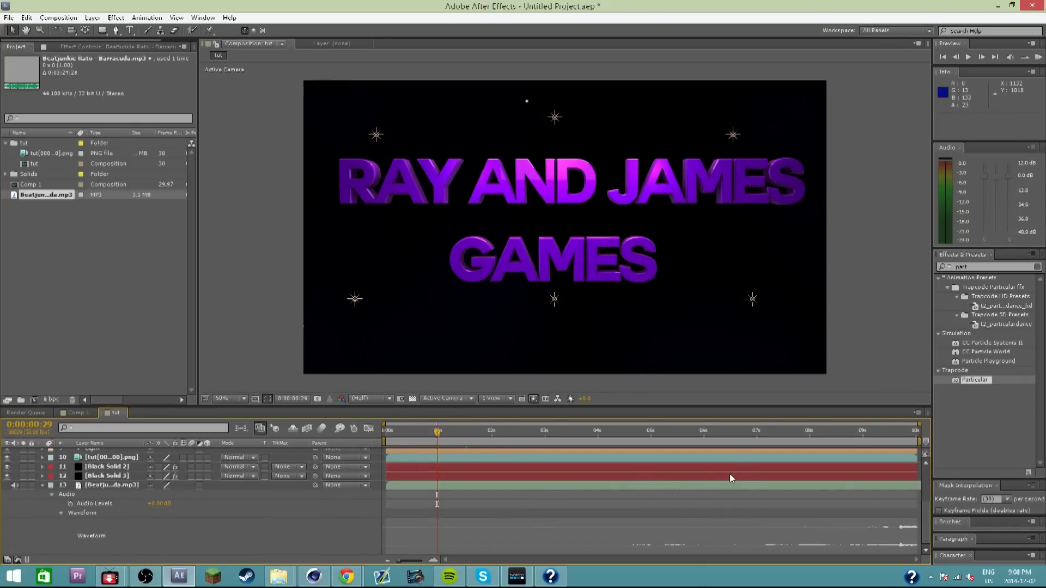
{"action": "left_click", "coordinate": [750, 484]}
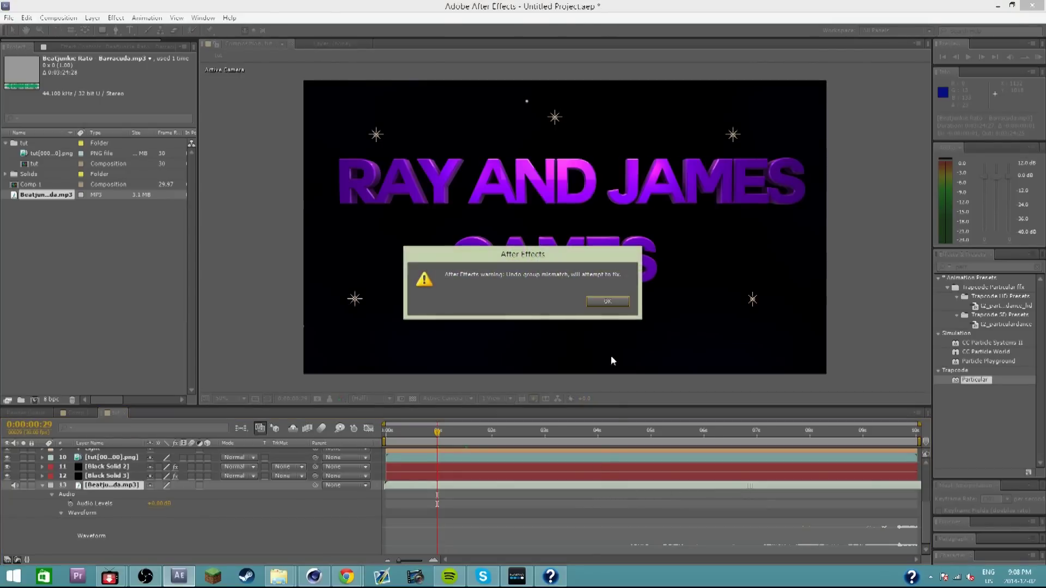
Dismiss the crash errors, save 'Copy of Untitled Project.aep', and re-add the Barracuda MP3 as bottom layer.
{"action": "left_click", "coordinate": [615, 303]}
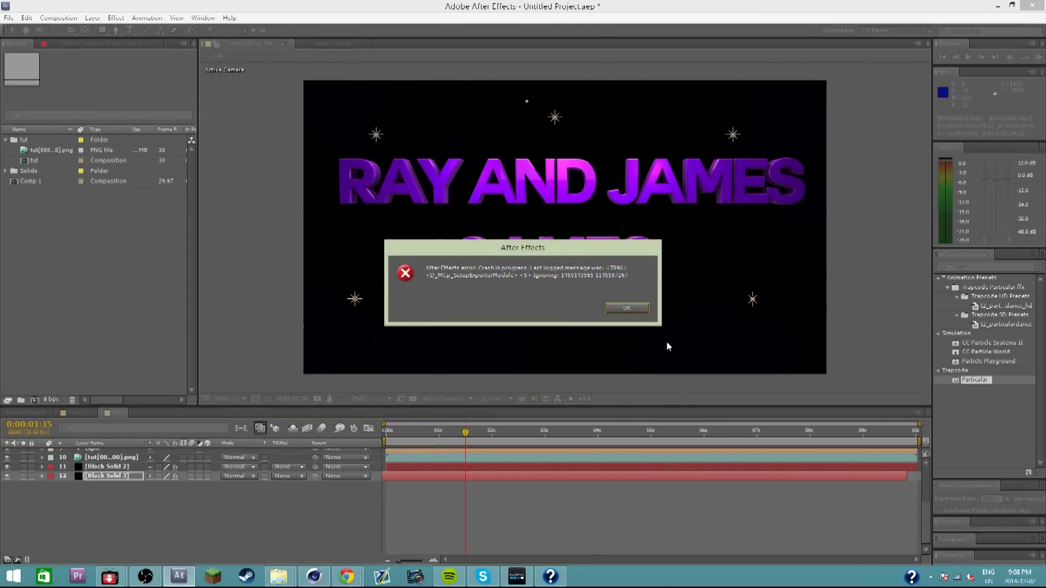
{"action": "left_click", "coordinate": [621, 315]}
{"action": "key", "text": "Return"}
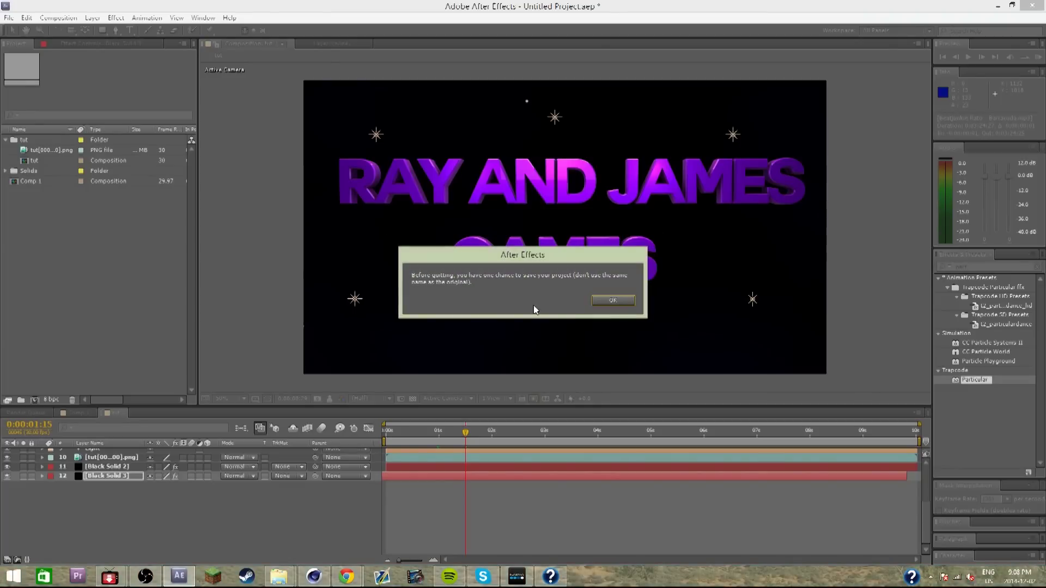
{"action": "left_click", "coordinate": [605, 300]}
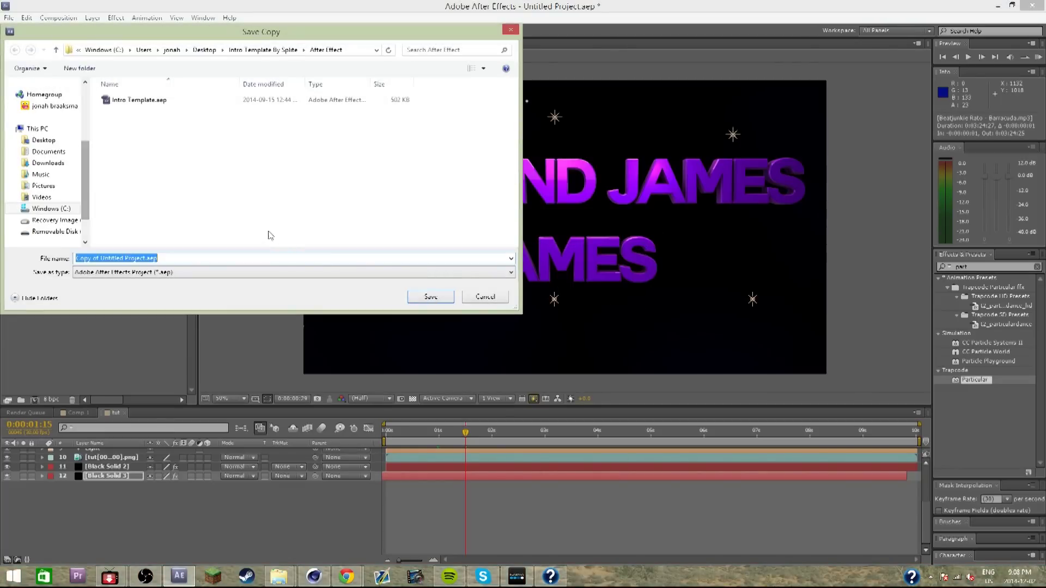
{"action": "left_click", "coordinate": [431, 297]}
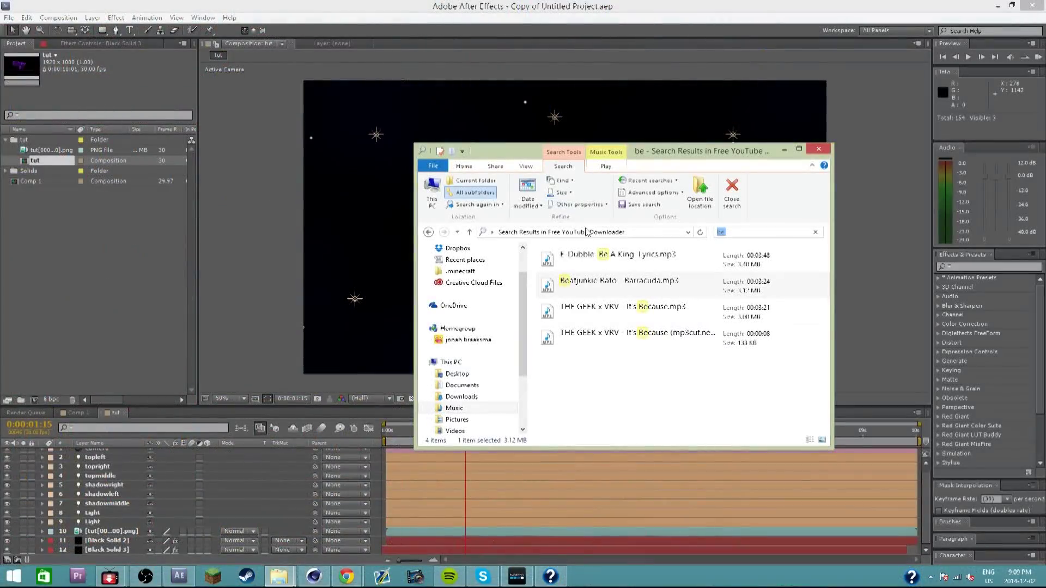
{"action": "left_click_drag", "start_coordinate": [591, 281], "coordinate": [49, 233]}
{"action": "left_click_drag", "start_coordinate": [34, 192], "coordinate": [175, 553]}
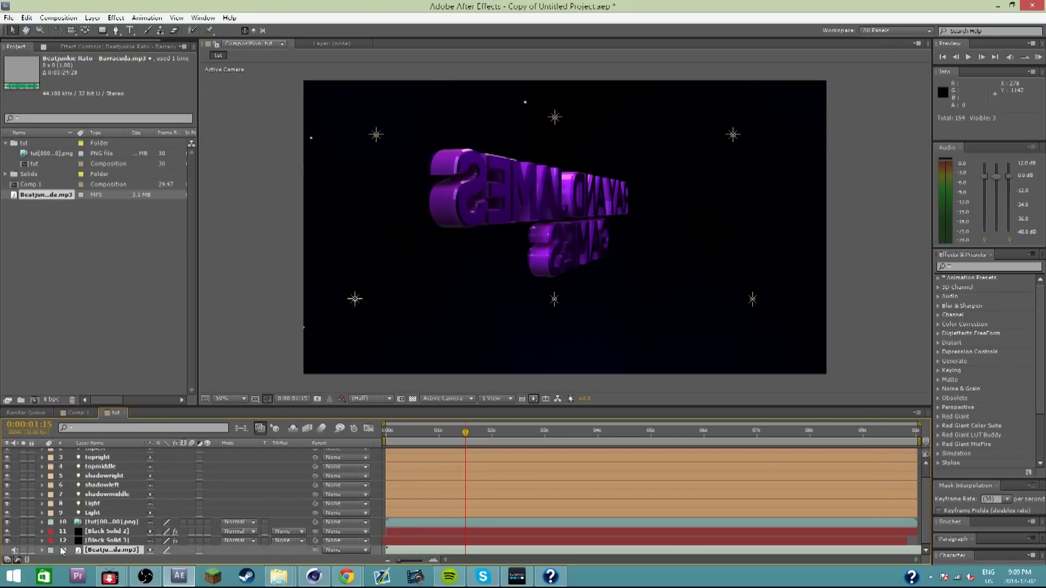
Reveal the MP3 layer's waveform and slide the audio about 5.8 seconds earlier, checking near one second.
{"action": "left_click", "coordinate": [42, 550]}
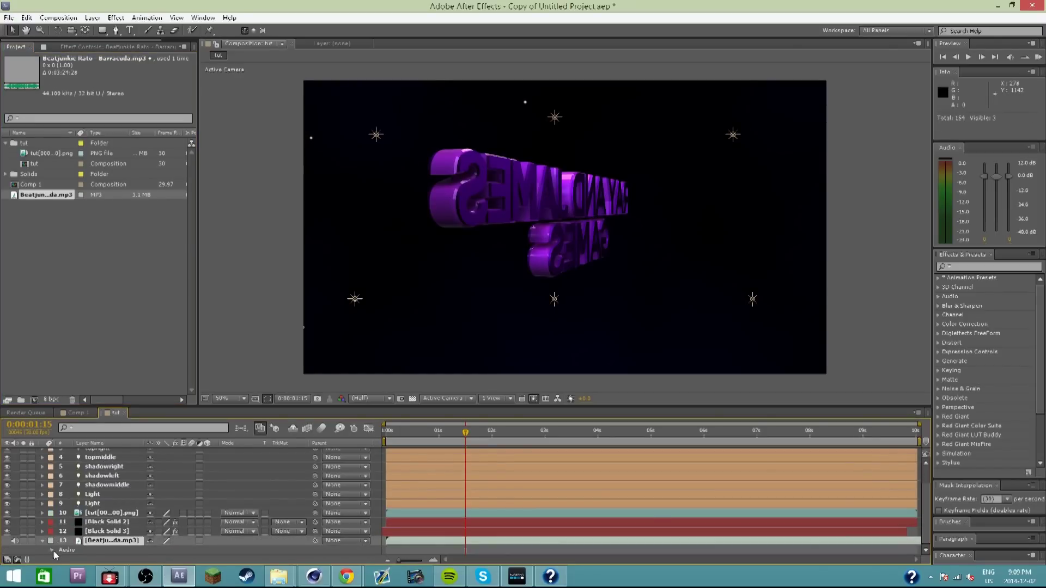
{"action": "left_click", "coordinate": [53, 551]}
{"action": "left_click", "coordinate": [61, 551]}
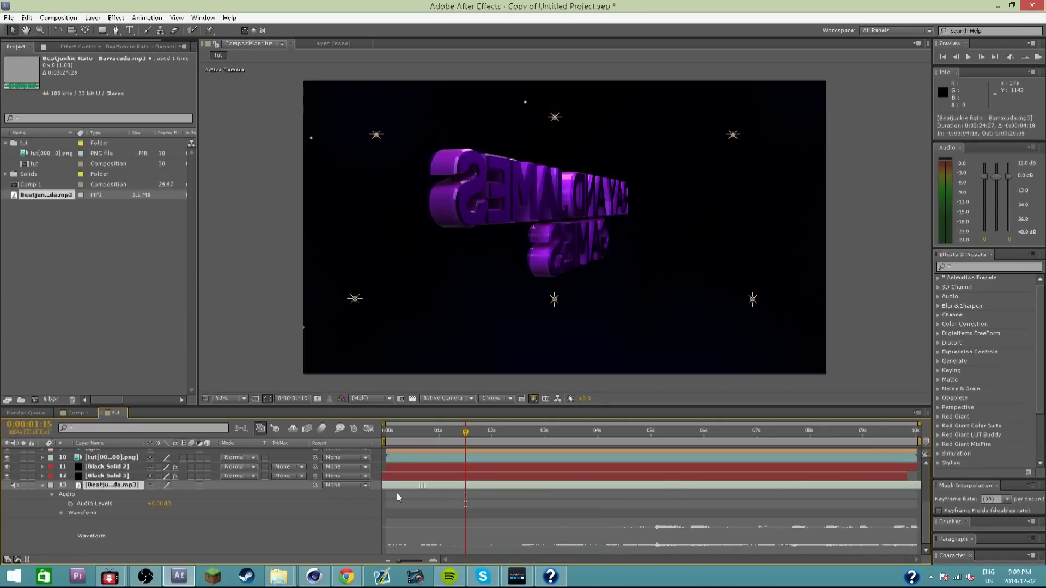
{"action": "left_click_drag", "start_coordinate": [4, 514], "coordinate": [2, 527]}
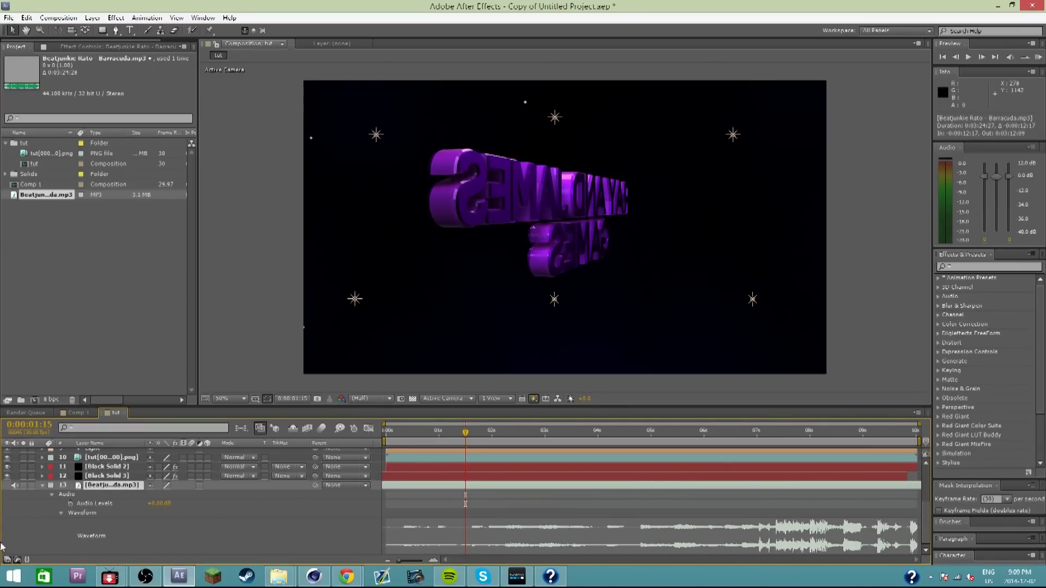
{"action": "left_click_drag", "start_coordinate": [795, 488], "coordinate": [490, 493]}
{"action": "left_click_drag", "start_coordinate": [462, 442], "coordinate": [452, 449]}
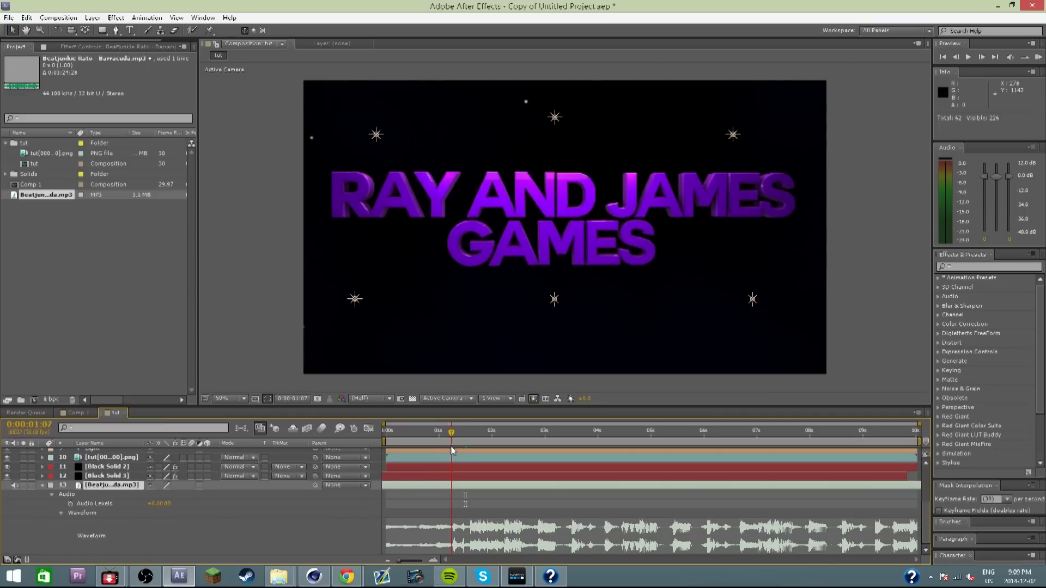
{"action": "left_click_drag", "start_coordinate": [474, 485], "coordinate": [453, 491]}
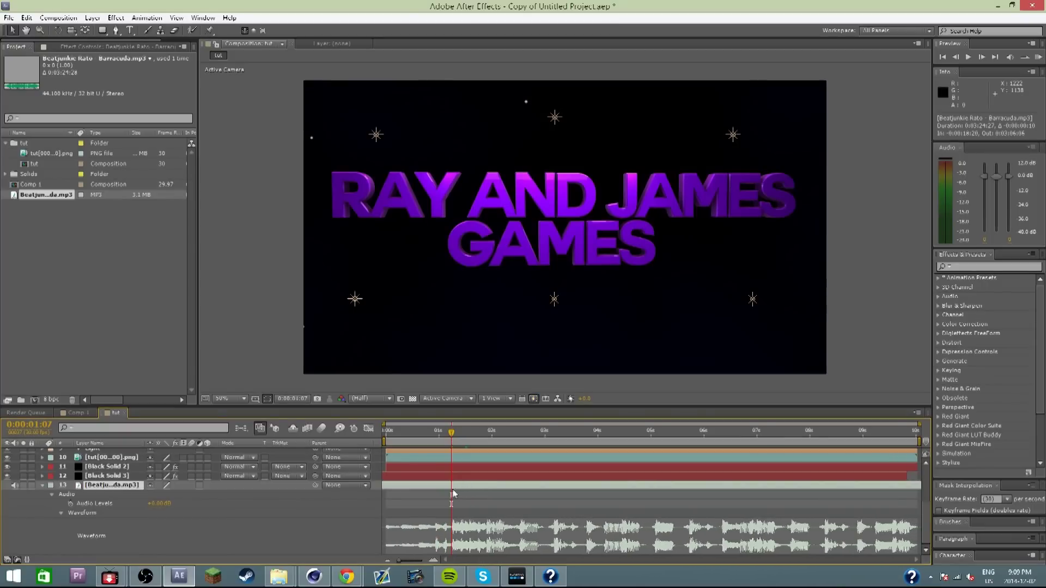
{"action": "left_click_drag", "start_coordinate": [447, 444], "coordinate": [425, 444]}
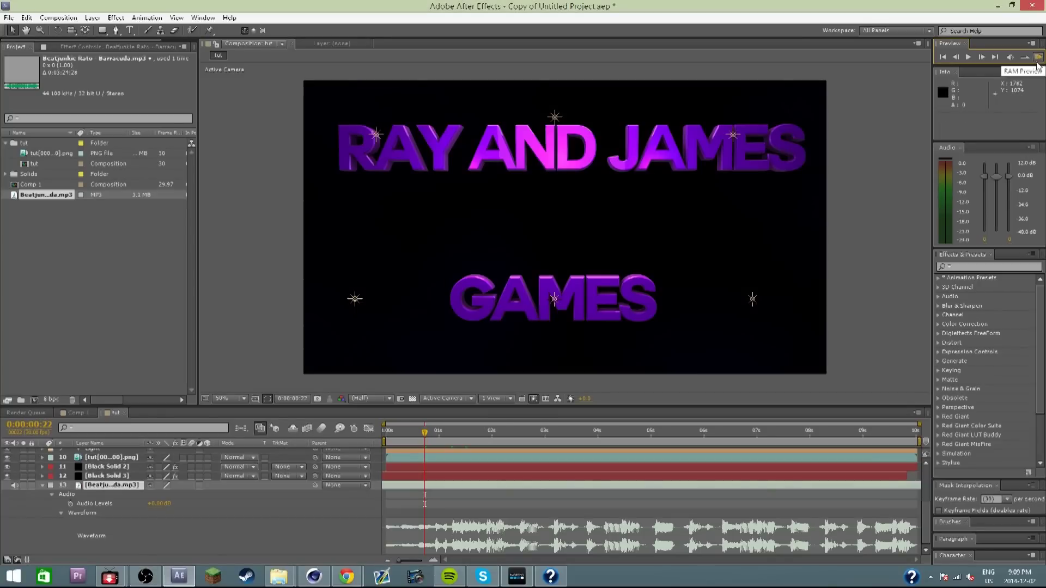
{"action": "left_click", "coordinate": [1039, 58]}
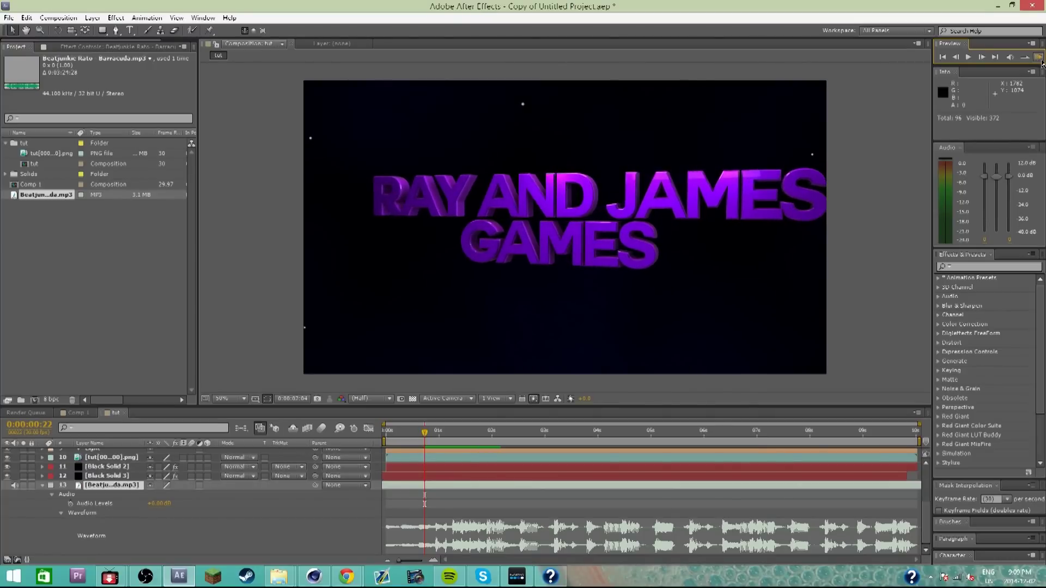
{"action": "left_click", "coordinate": [493, 343]}
{"action": "key", "text": "XF86AudioLowerVolume"}
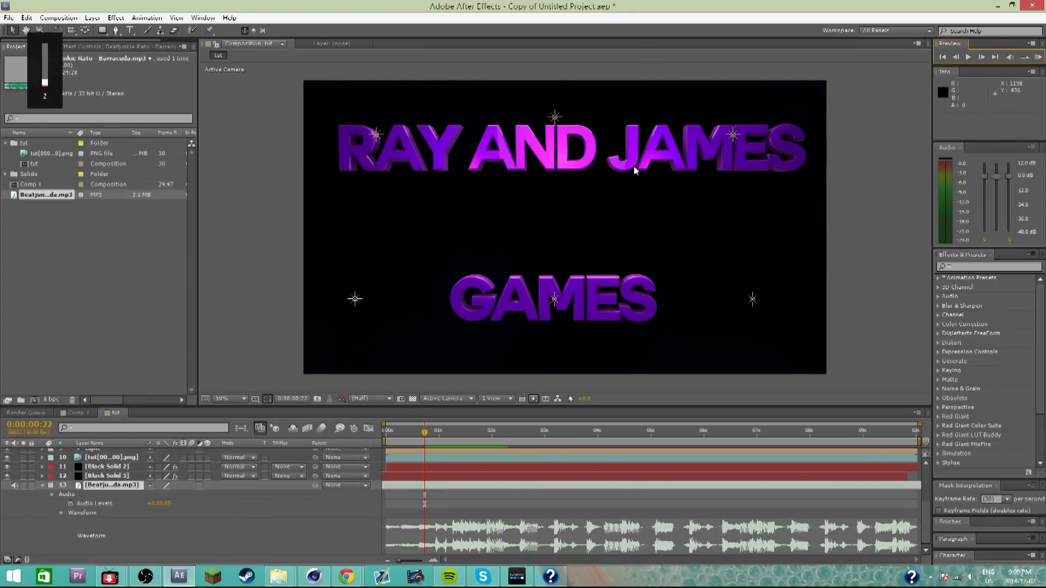
{"action": "left_click", "coordinate": [1038, 57]}
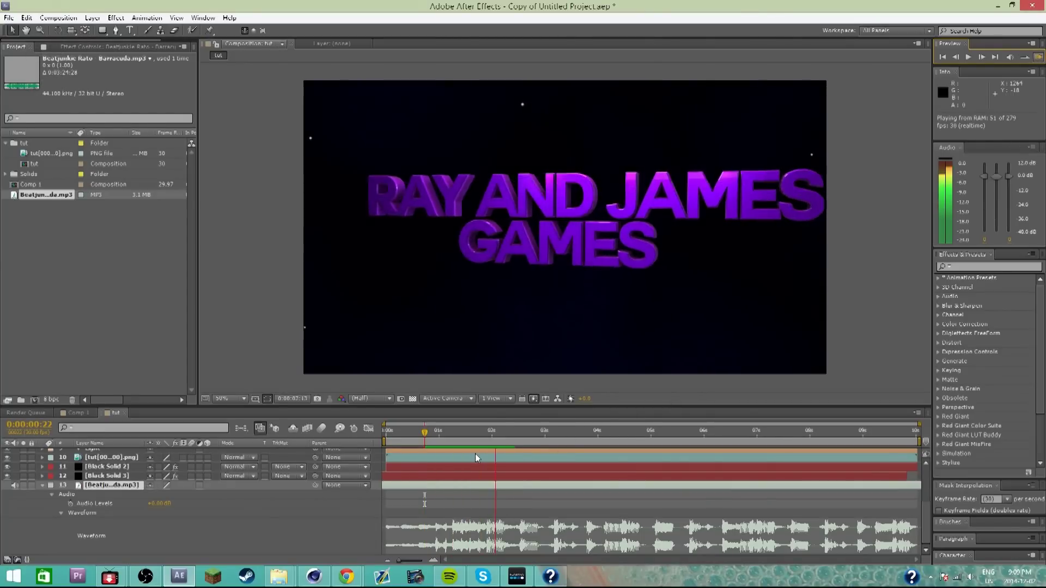
{"action": "left_click", "coordinate": [487, 472]}
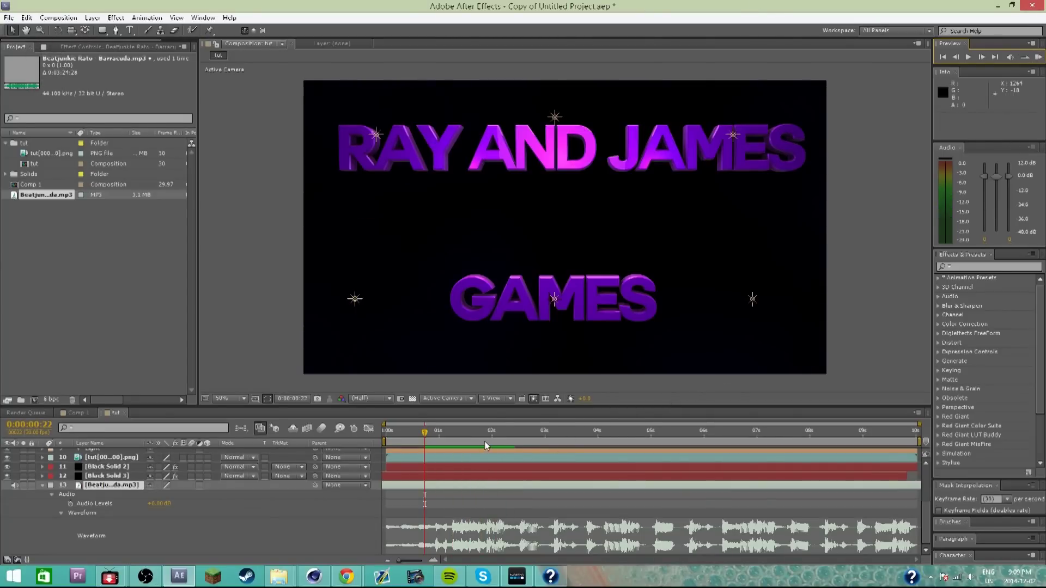
{"action": "key", "text": "space"}
{"action": "left_click", "coordinate": [510, 488]}
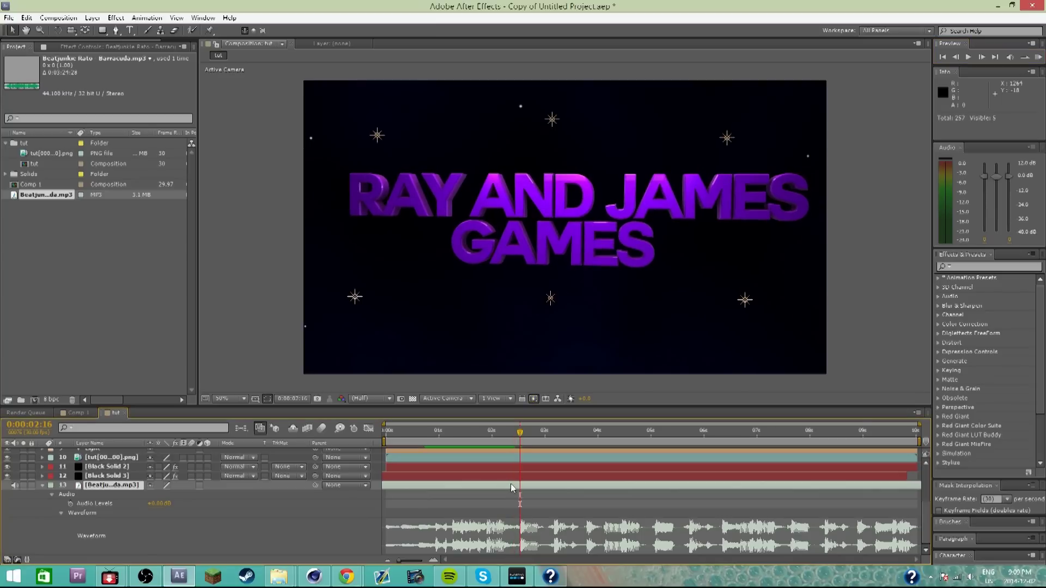
{"action": "left_click", "coordinate": [1039, 57]}
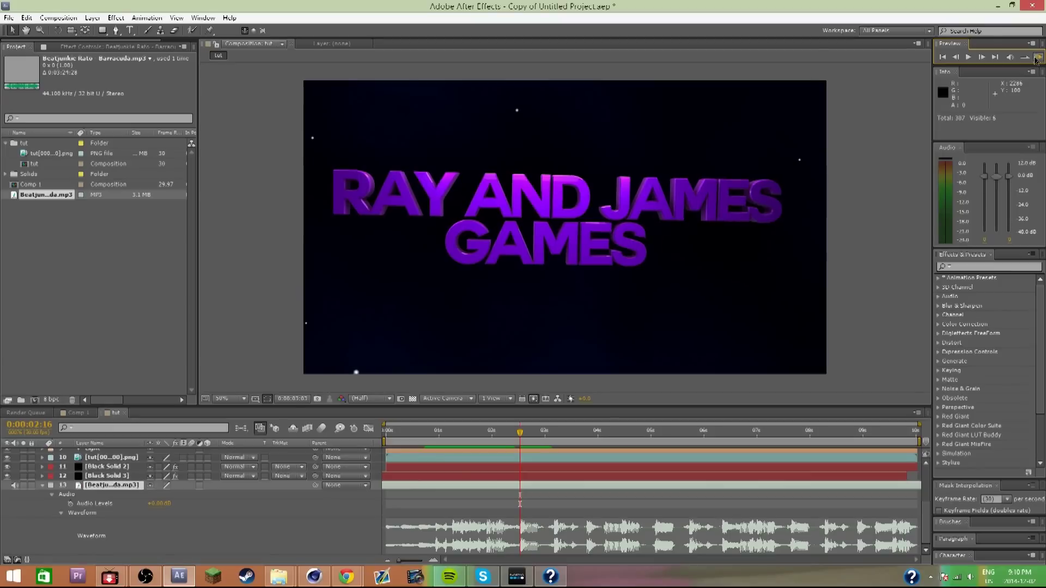
{"action": "left_click", "coordinate": [512, 478]}
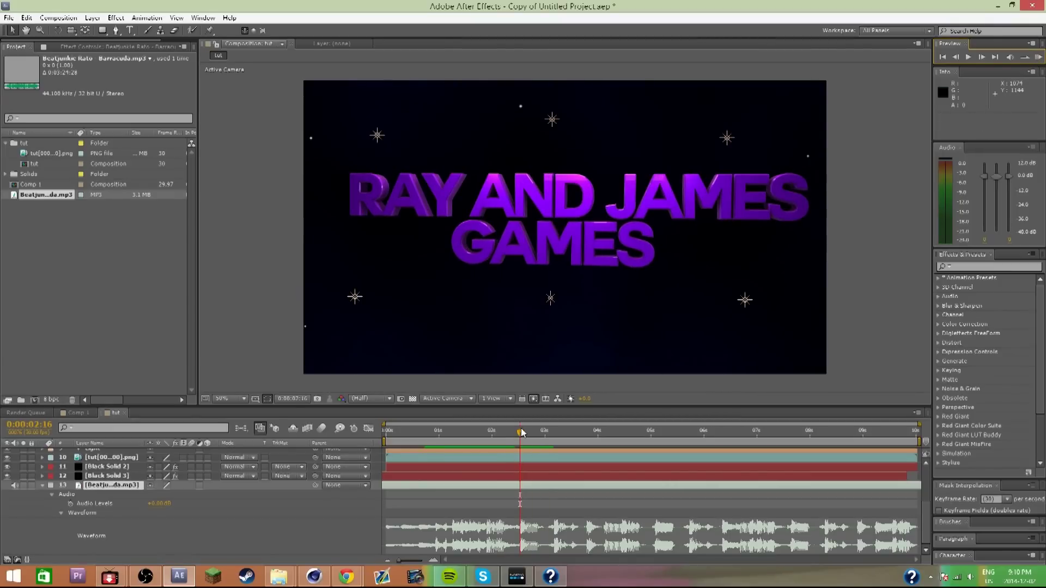
{"action": "left_click_drag", "start_coordinate": [520, 433], "coordinate": [497, 433]}
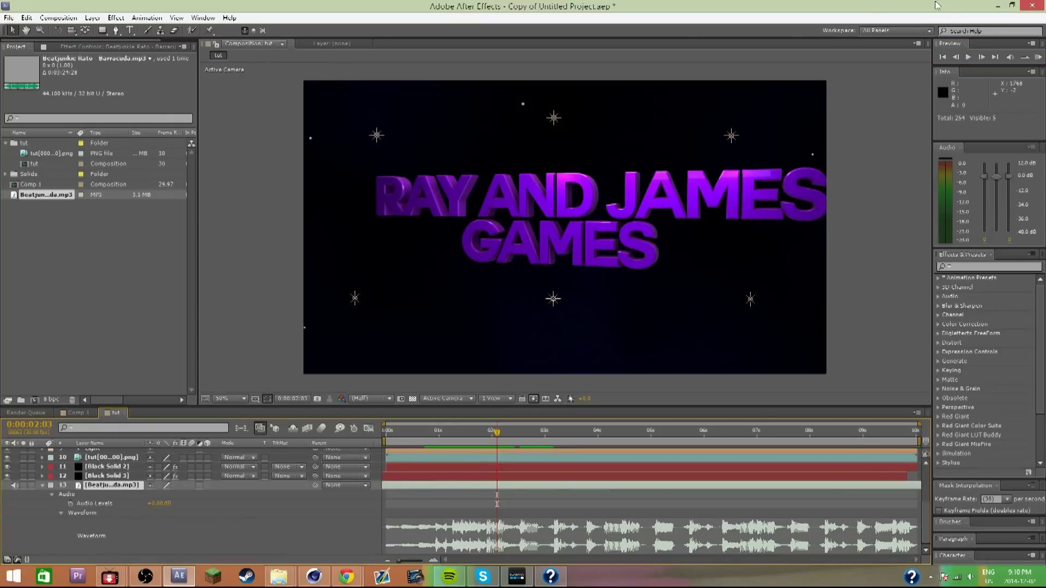
{"action": "left_click", "coordinate": [1038, 58]}
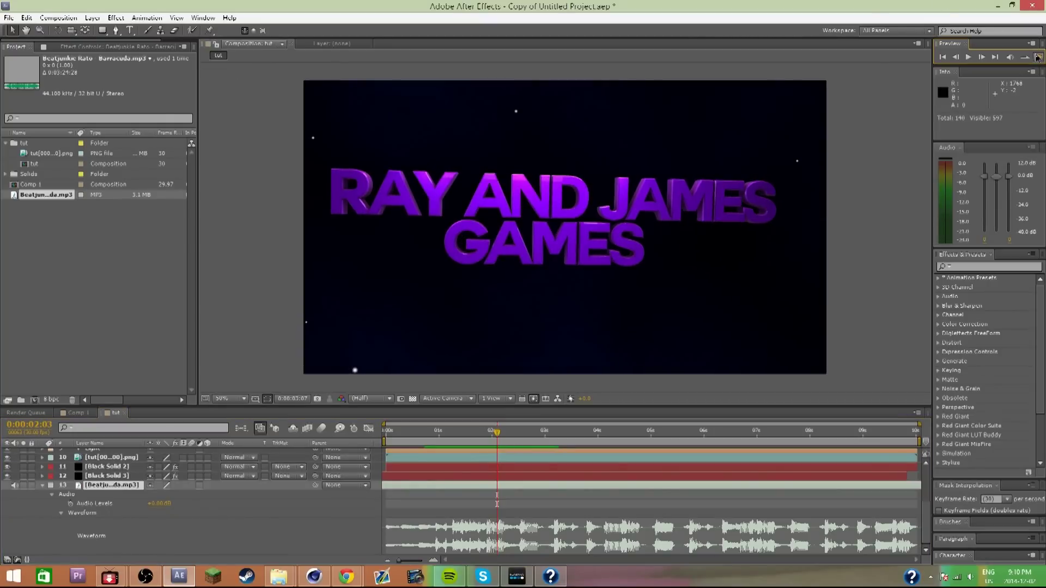
{"action": "left_click", "coordinate": [502, 437]}
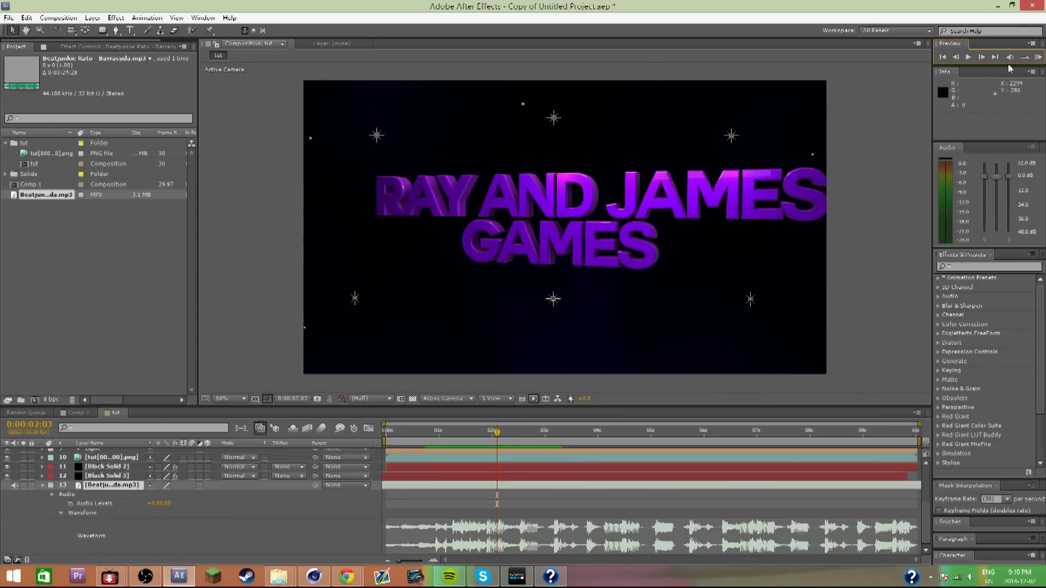
{"action": "left_click", "coordinate": [1038, 58]}
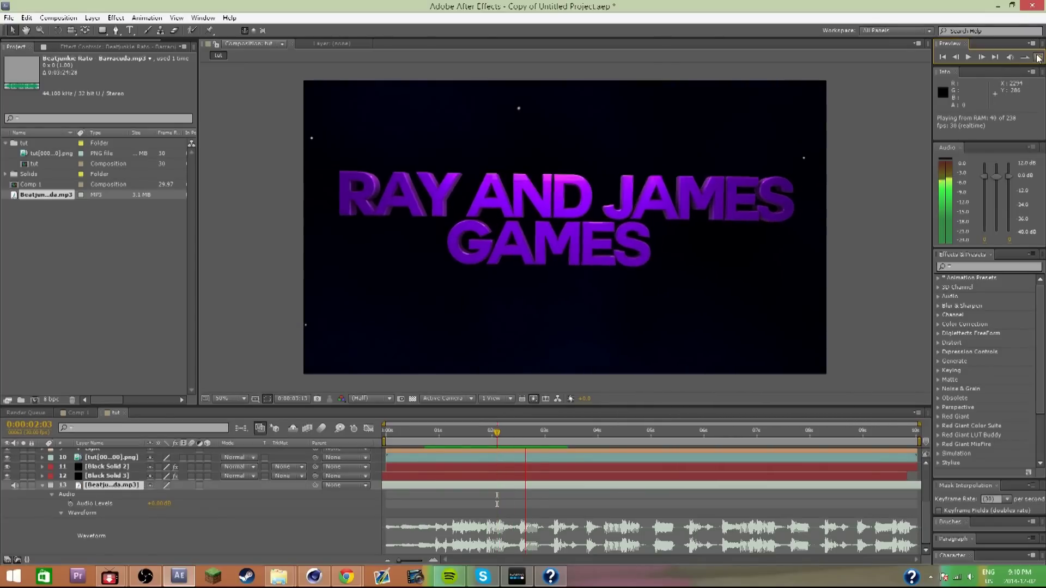
{"action": "double_click", "coordinate": [549, 461]}
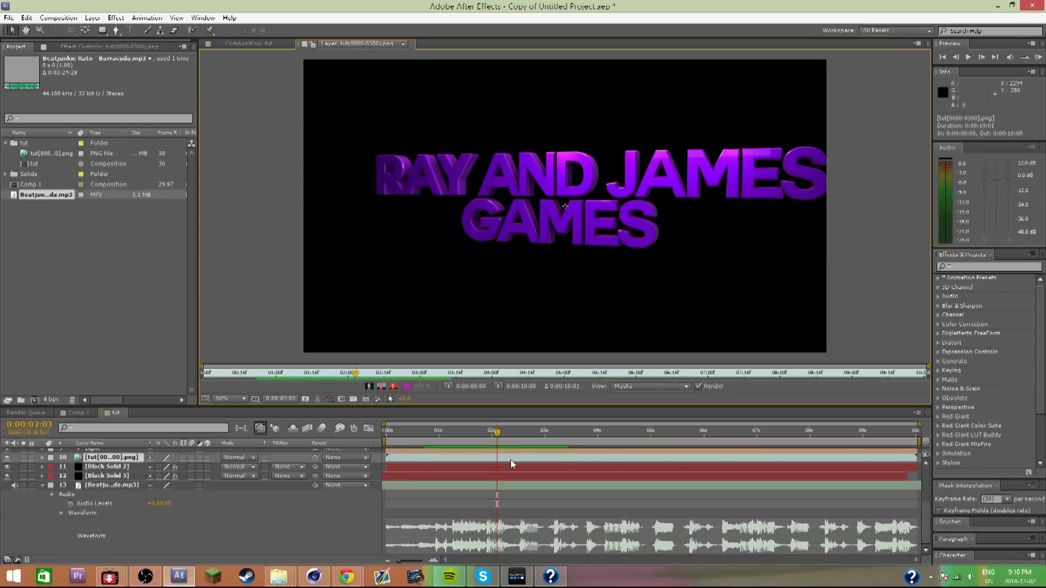
Shift the title image sequence 5 frames earlier and slide the music track 10+ frames earlier.
{"action": "left_click_drag", "start_coordinate": [494, 438], "coordinate": [496, 450]}
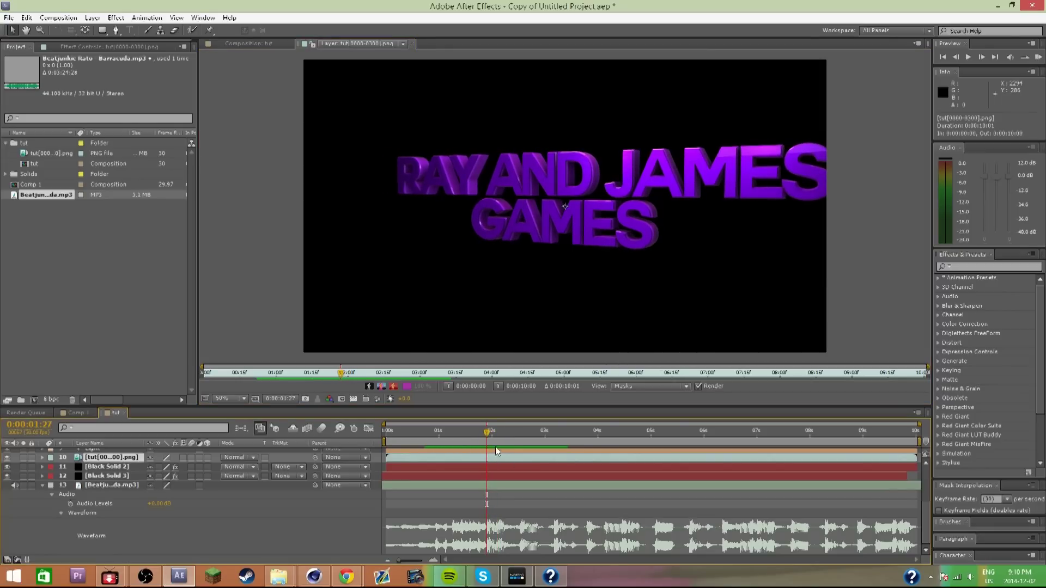
{"action": "mouse_move", "coordinate": [505, 459]}
{"action": "left_mouse_down"}
{"action": "mouse_move", "coordinate": [494, 459]}
{"action": "mouse_move", "coordinate": [505, 473]}
{"action": "left_mouse_up"}
{"action": "left_click", "coordinate": [506, 486]}
{"action": "left_click", "coordinate": [248, 44]}
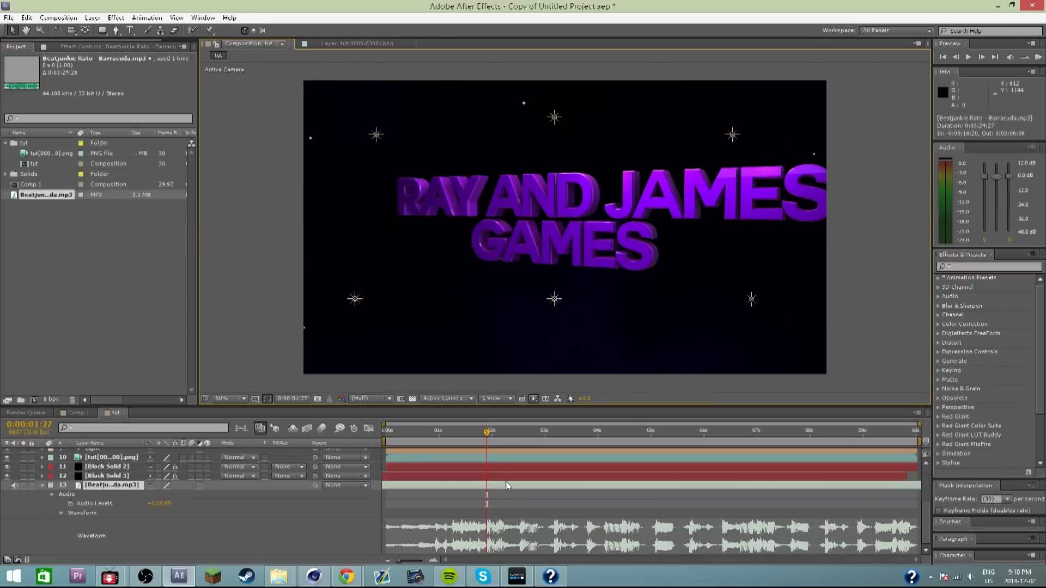
{"action": "left_click_drag", "start_coordinate": [507, 490], "coordinate": [490, 491]}
{"action": "left_click", "coordinate": [443, 441]}
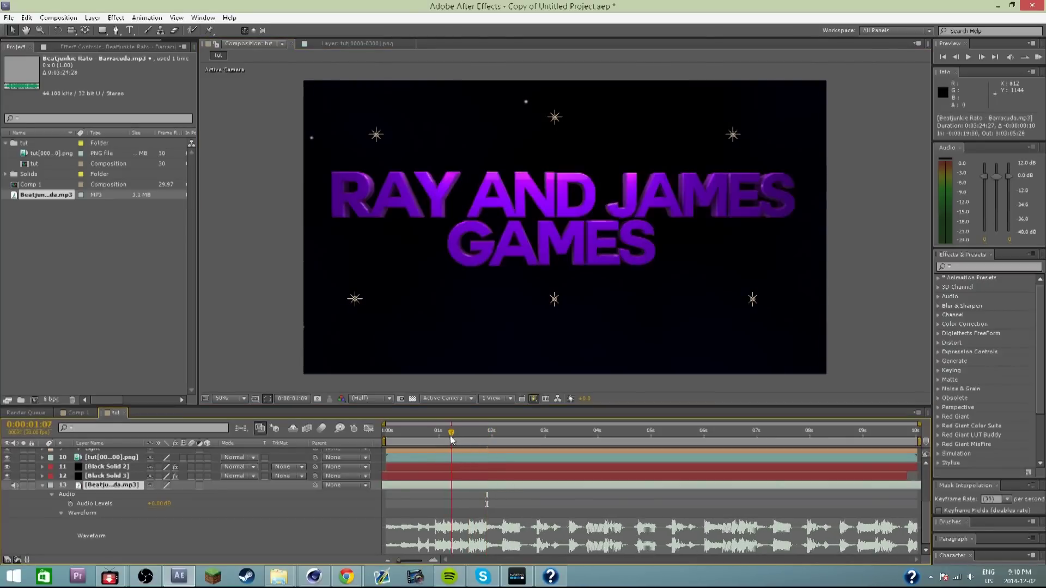
{"action": "left_click_drag", "start_coordinate": [443, 442], "coordinate": [451, 441]}
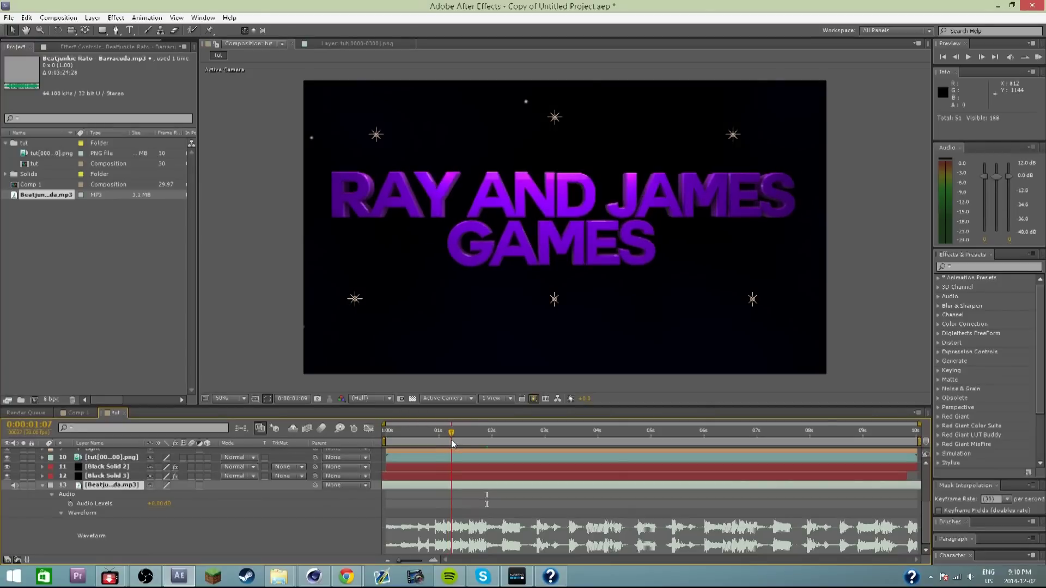
{"action": "left_click_drag", "start_coordinate": [469, 484], "coordinate": [453, 488]}
Scrub the title rotation between 0:00:01:07 and 0:00:01:27 to check the music timing.
{"action": "left_click_drag", "start_coordinate": [458, 440], "coordinate": [449, 464]}
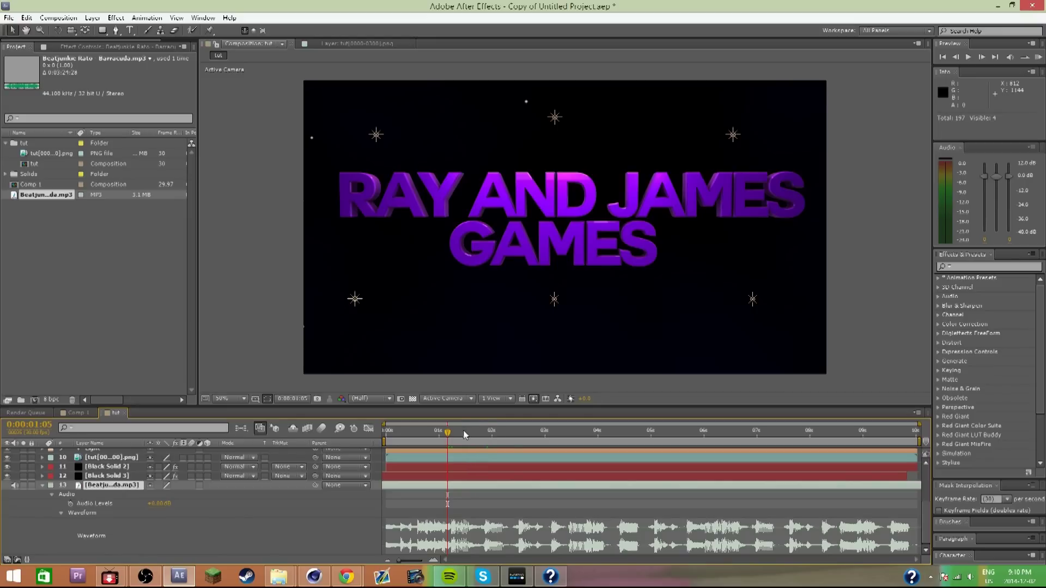
{"action": "left_click_drag", "start_coordinate": [471, 430], "coordinate": [603, 426]}
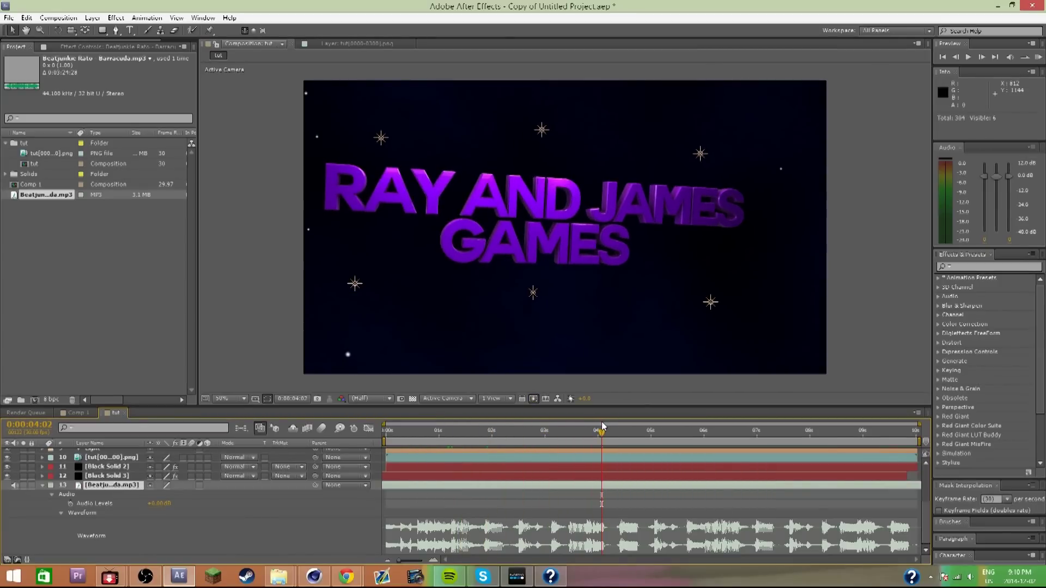
{"action": "left_click_drag", "start_coordinate": [512, 439], "coordinate": [451, 462]}
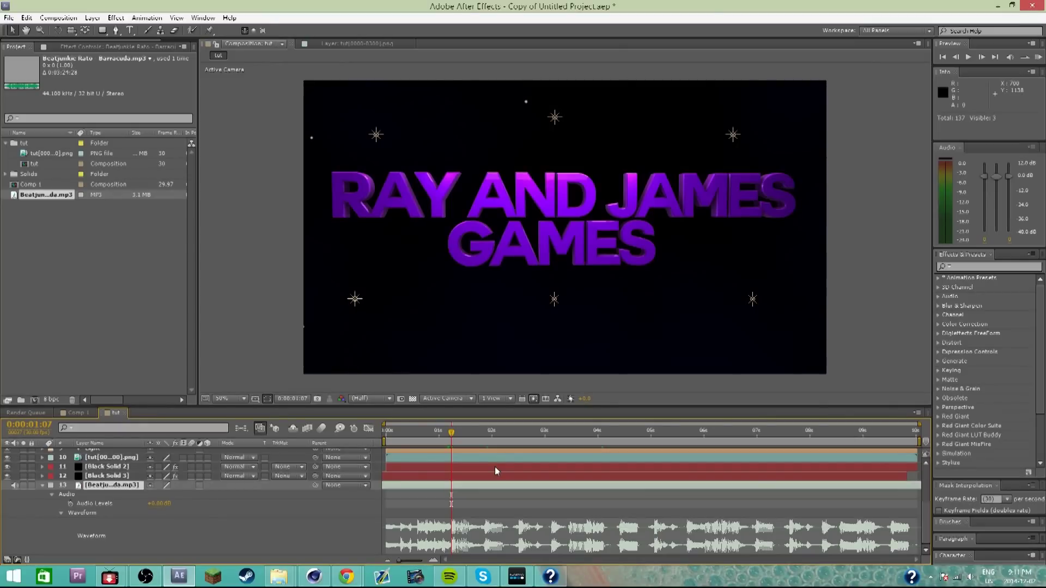
{"action": "mouse_move", "coordinate": [444, 432]}
{"action": "left_mouse_down"}
{"action": "mouse_move", "coordinate": [385, 431]}
{"action": "mouse_move", "coordinate": [449, 429]}
{"action": "left_mouse_up"}
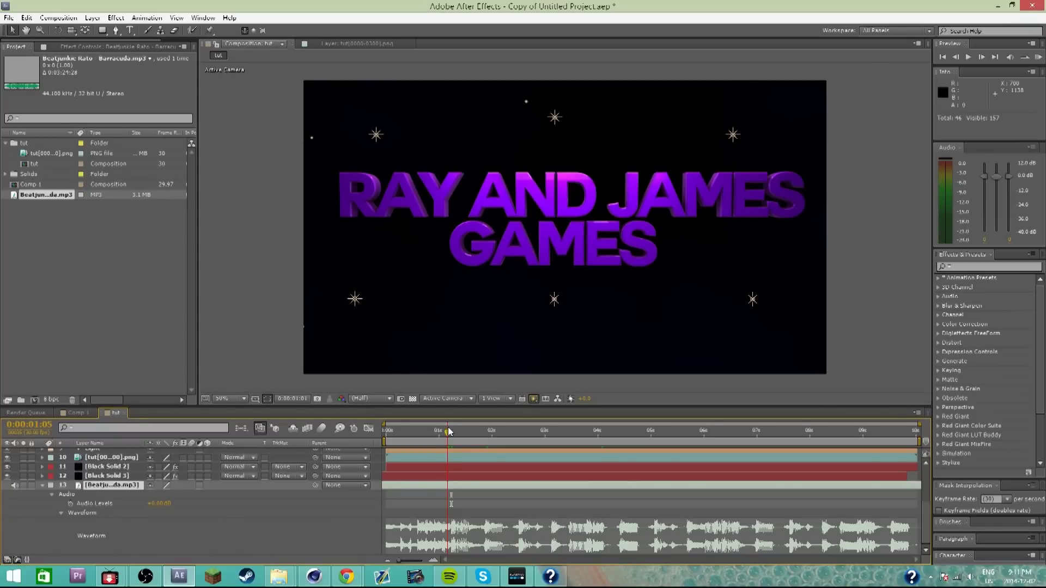
{"action": "left_click_drag", "start_coordinate": [449, 433], "coordinate": [452, 431]}
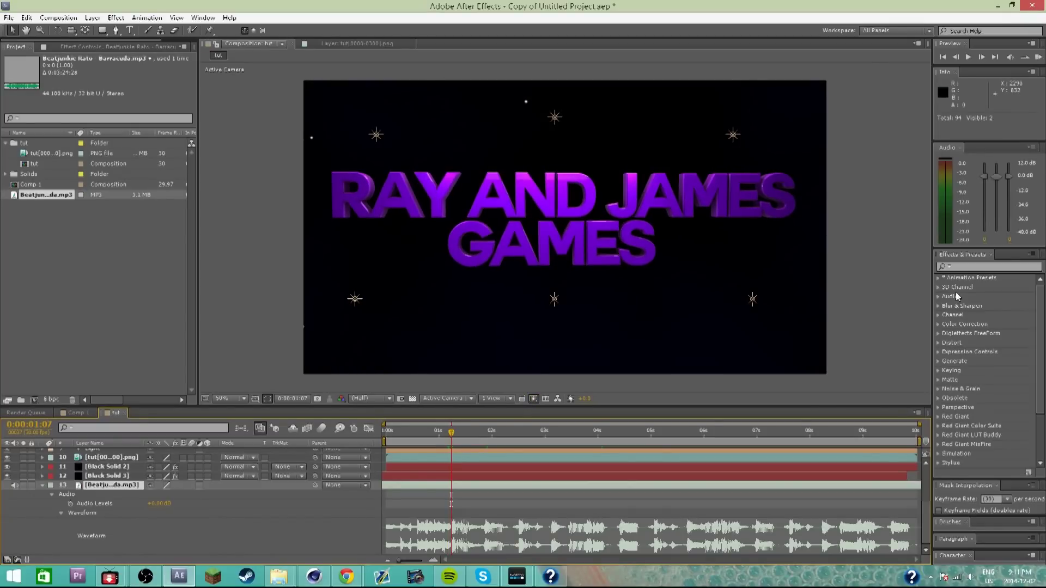
{"action": "left_click", "coordinate": [988, 266]}
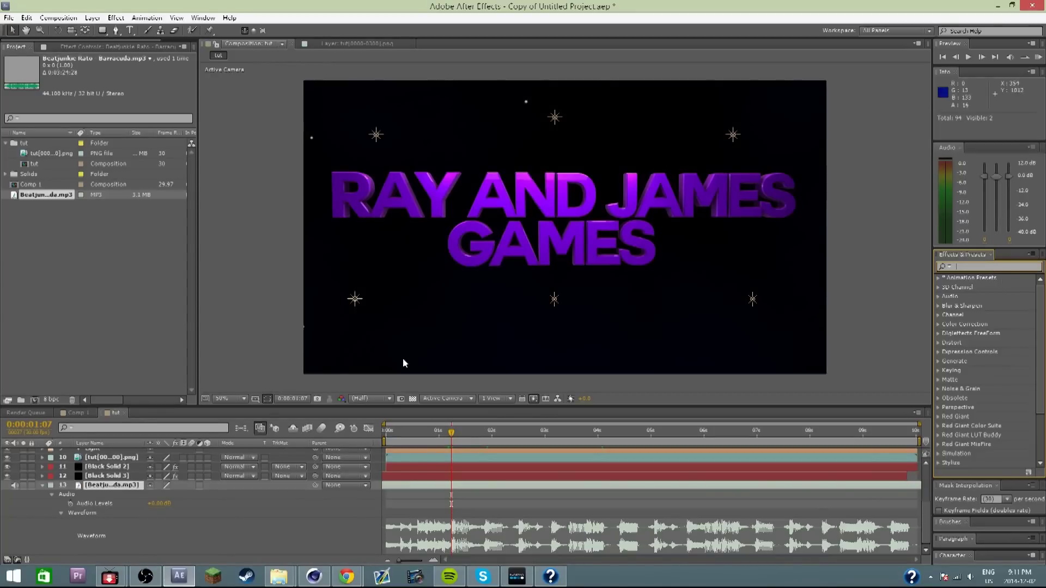
{"action": "left_click", "coordinate": [129, 321]}
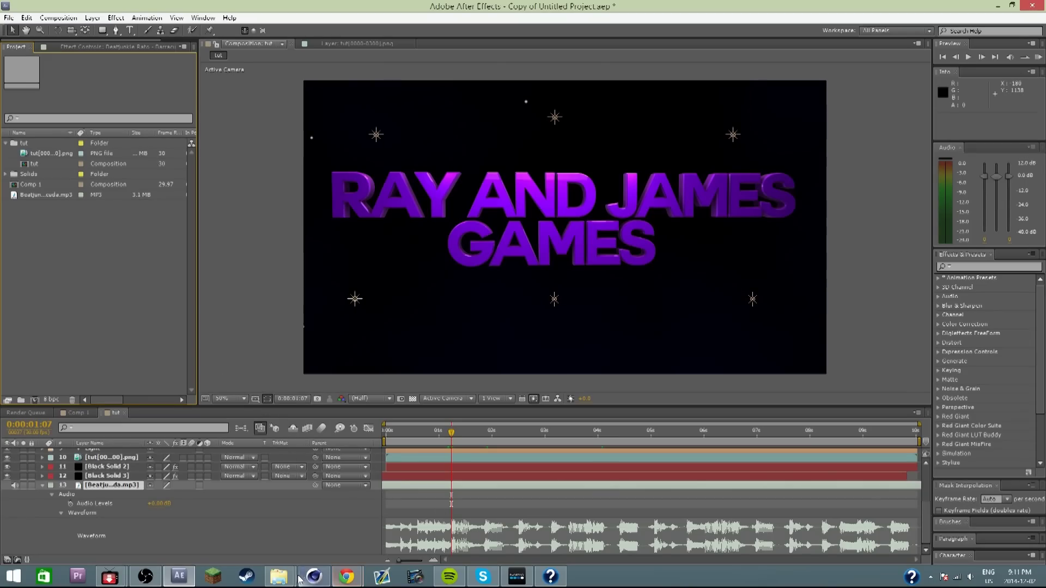
Go to the Desktop in File Explorer, open the Shockwaves folder and select Shockwave_Pulse_04.
{"action": "mouse_move", "coordinate": [299, 578]}
{"action": "mouse_move", "coordinate": [320, 526]}
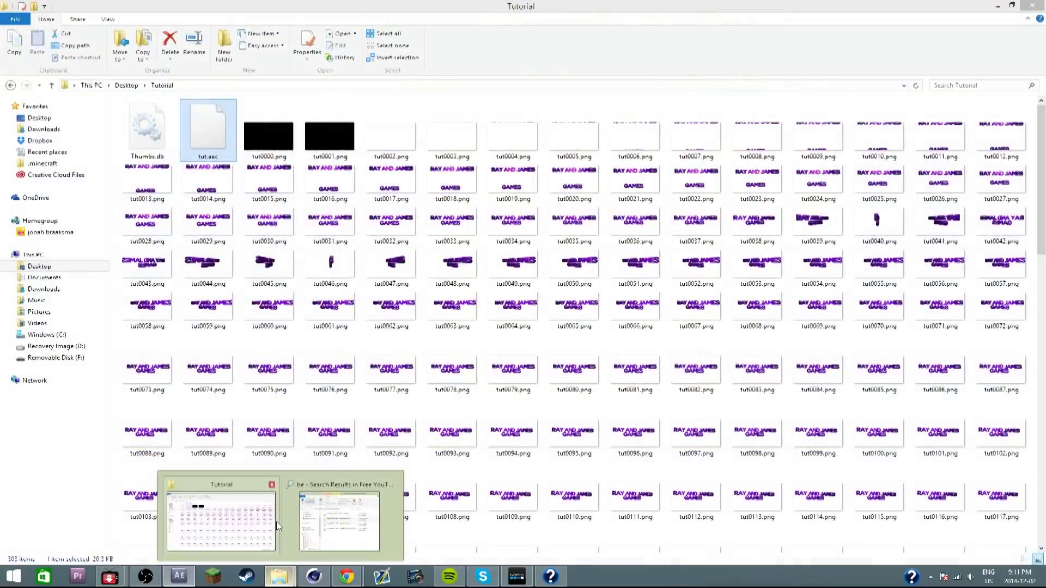
{"action": "left_click", "coordinate": [273, 522]}
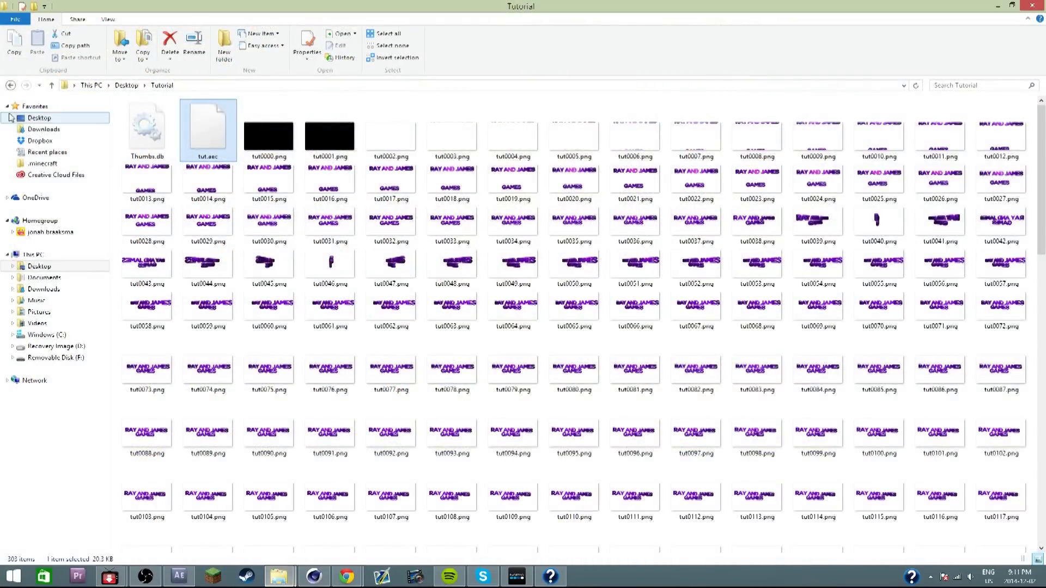
{"action": "left_click", "coordinate": [48, 119]}
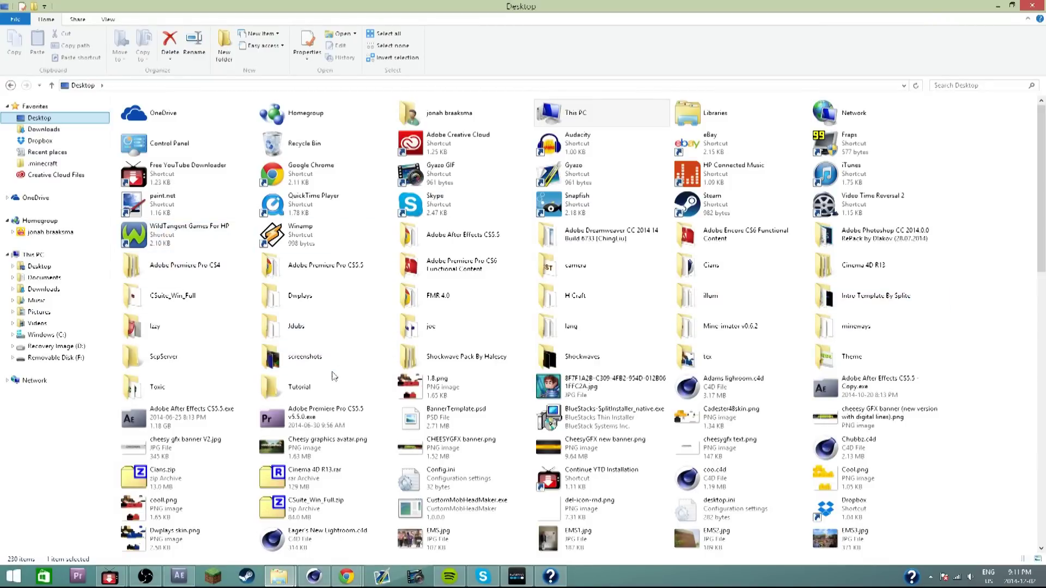
{"action": "left_click", "coordinate": [564, 364]}
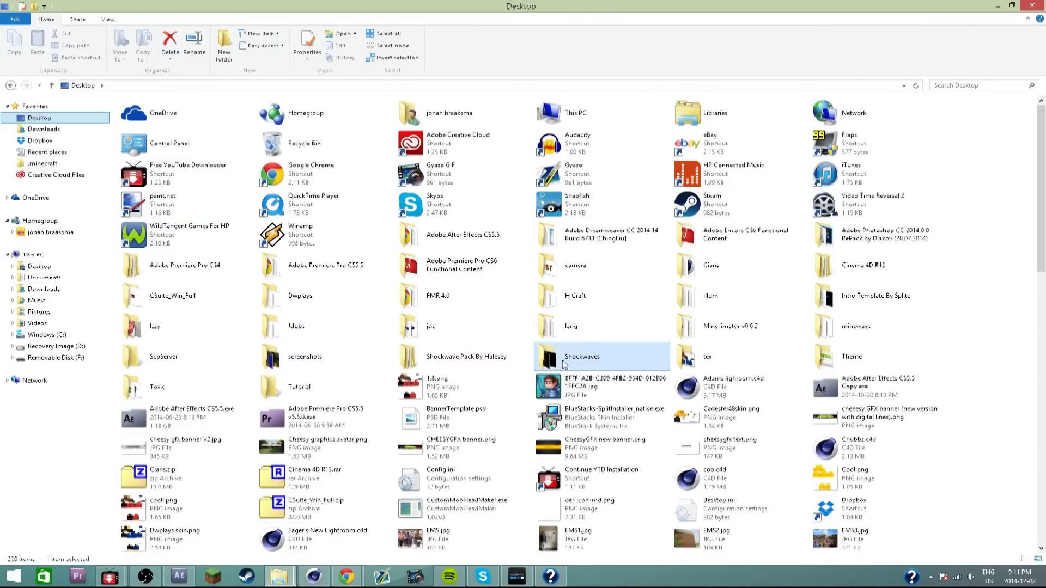
{"action": "double_click", "coordinate": [563, 360]}
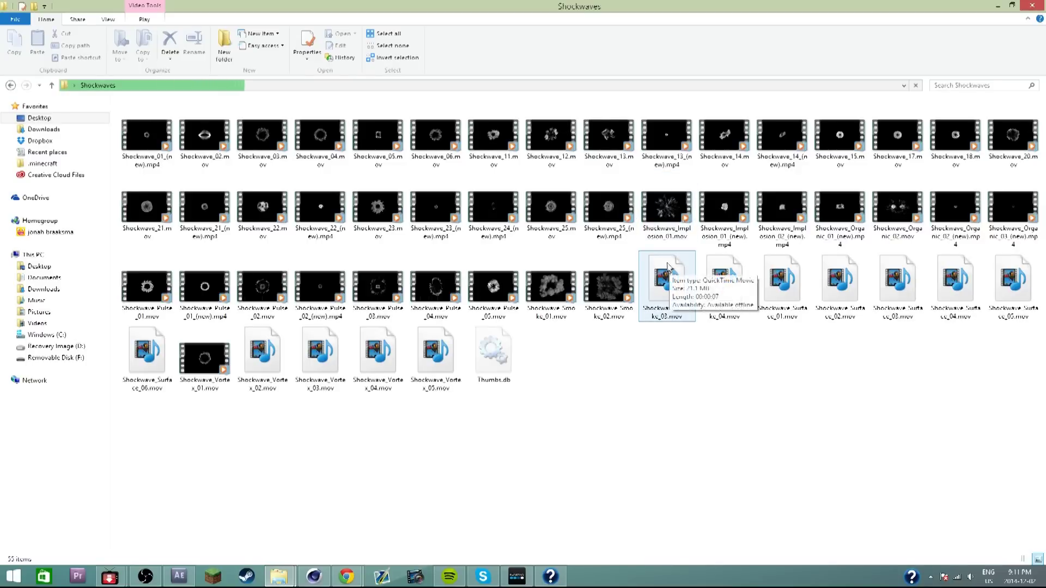
{"action": "left_click", "coordinate": [443, 304]}
Play Shockwave_Pulse_04 and Shockwave_Vortex_04 in Media Player, close it, and shrink the folder window.
{"action": "double_click", "coordinate": [446, 304]}
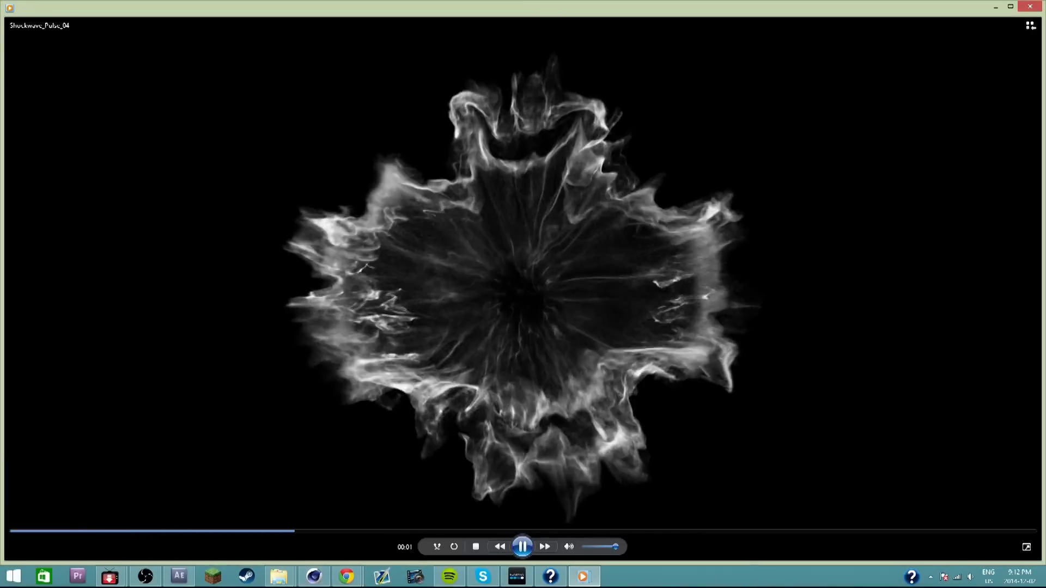
{"action": "key", "text": "alt+F4"}
{"action": "left_click", "coordinate": [377, 360]}
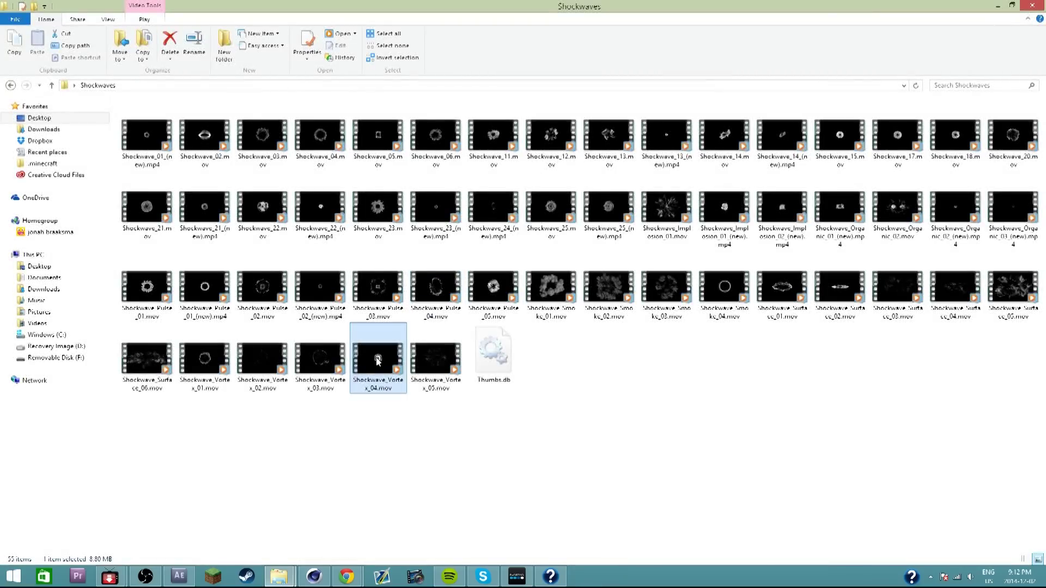
{"action": "double_click", "coordinate": [377, 360]}
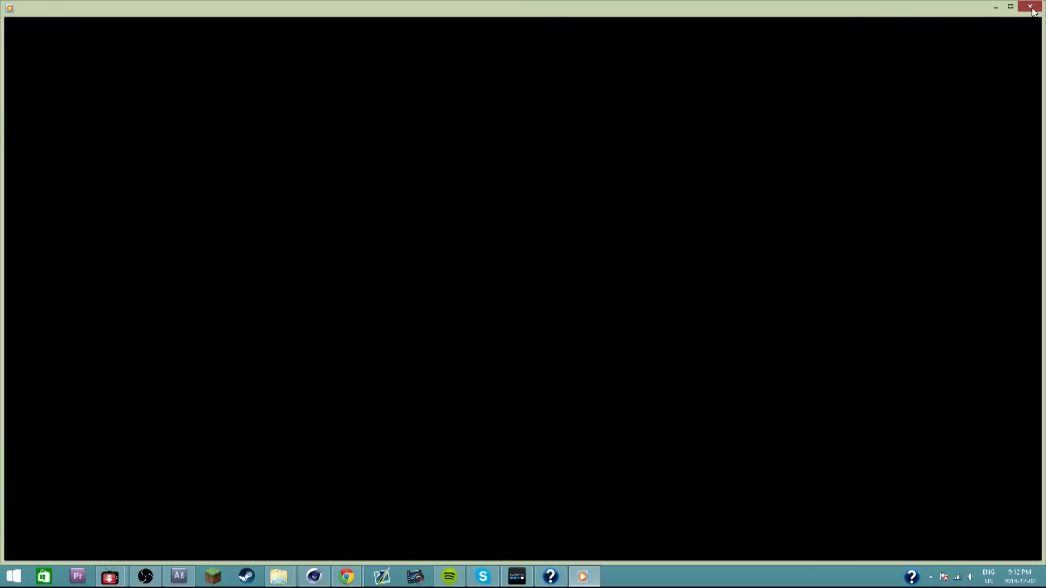
{"action": "left_click", "coordinate": [1033, 9]}
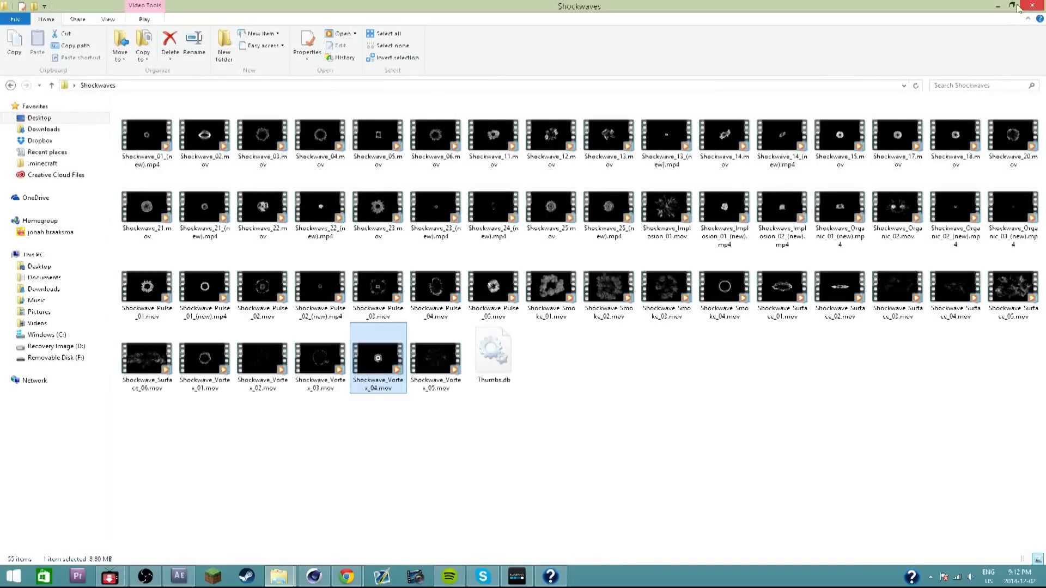
{"action": "double_click", "coordinate": [605, 5]}
Import Shockwave_Vortex_04.mov into the project and add it to the composition as a layer.
{"action": "scroll", "coordinate": [937, 260], "scroll_direction": "down", "scroll_amount": 2}
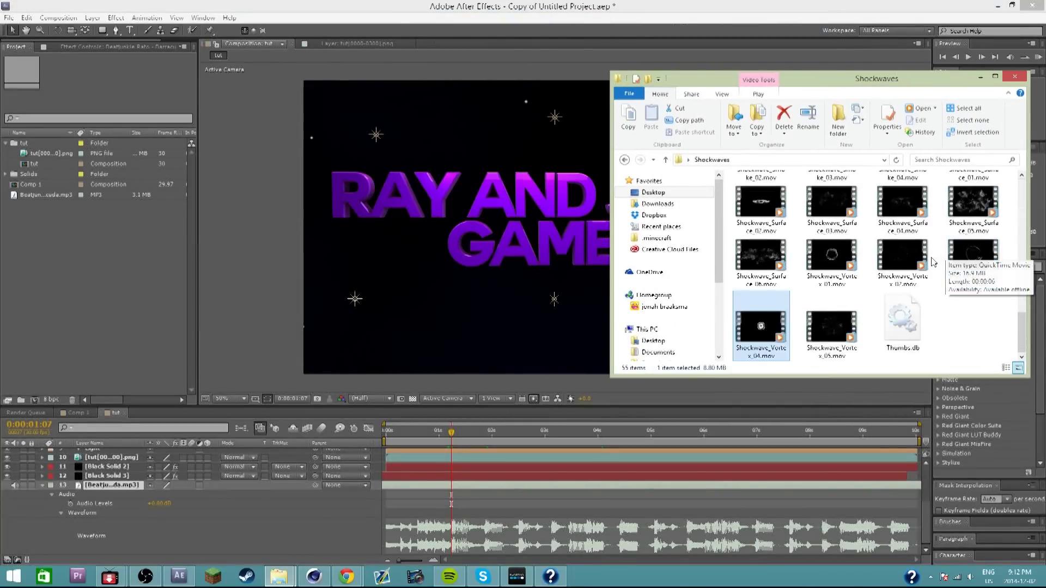
{"action": "left_click_drag", "start_coordinate": [761, 327], "coordinate": [100, 300]}
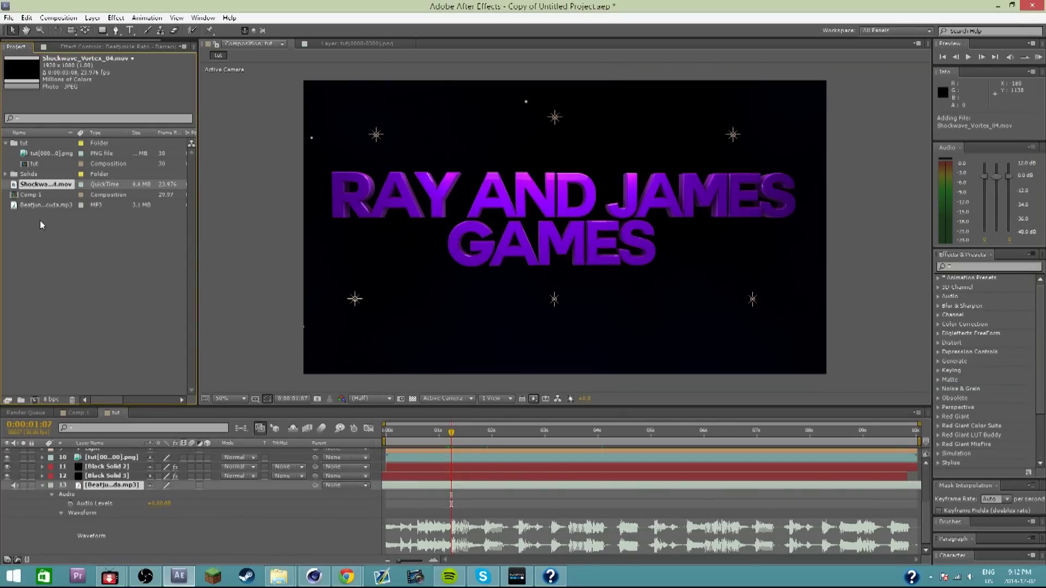
{"action": "left_click_drag", "start_coordinate": [25, 186], "coordinate": [67, 519]}
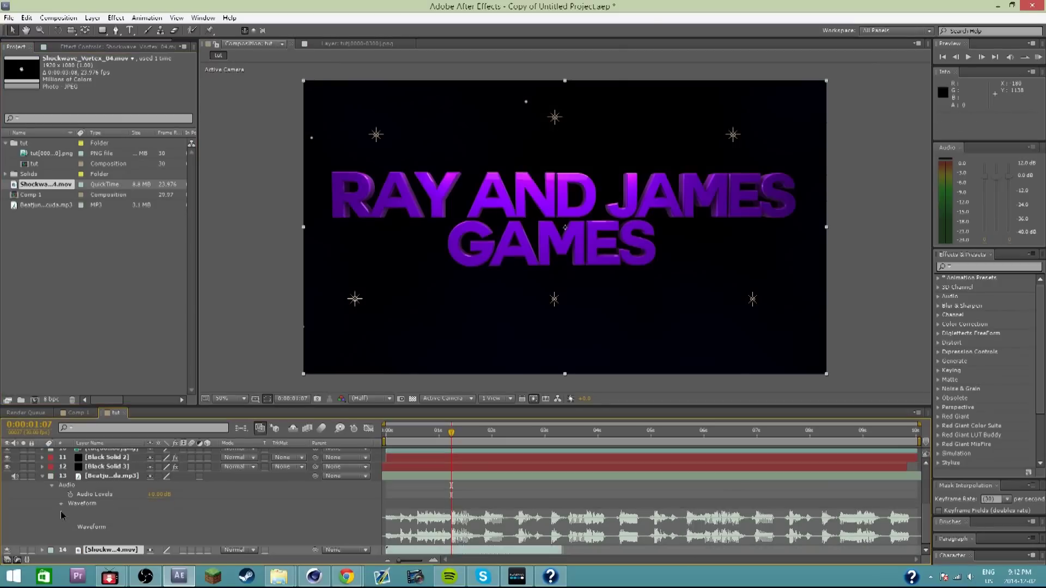
{"action": "left_click", "coordinate": [43, 477]}
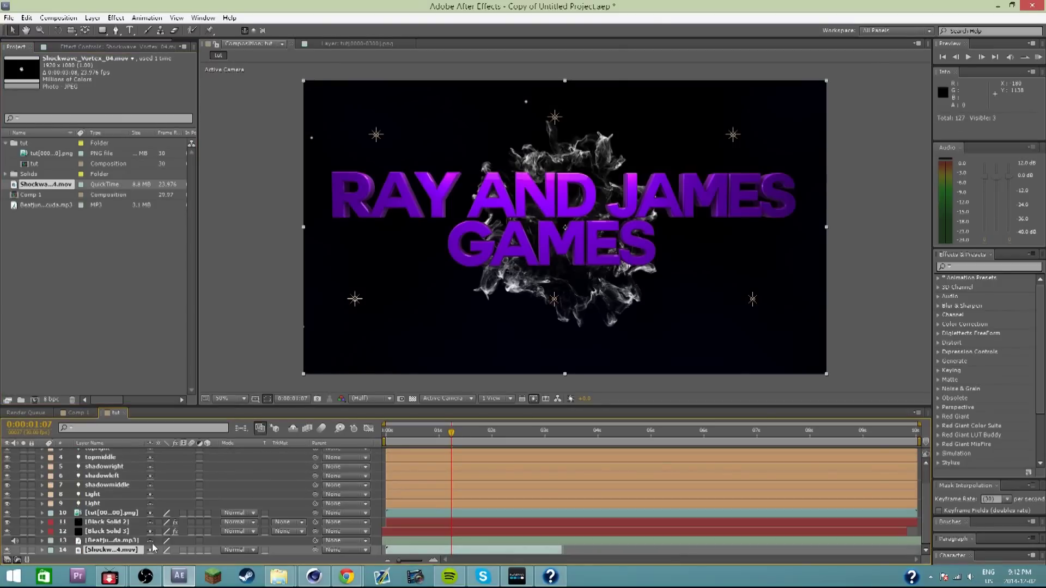
Slide the shockwave layer in time until it starts at 0:00:01:07.
{"action": "left_click_drag", "start_coordinate": [428, 441], "coordinate": [464, 435]}
{"action": "mouse_move", "coordinate": [542, 436]}
{"action": "left_mouse_down"}
{"action": "mouse_move", "coordinate": [574, 438]}
{"action": "mouse_move", "coordinate": [538, 444]}
{"action": "left_mouse_up"}
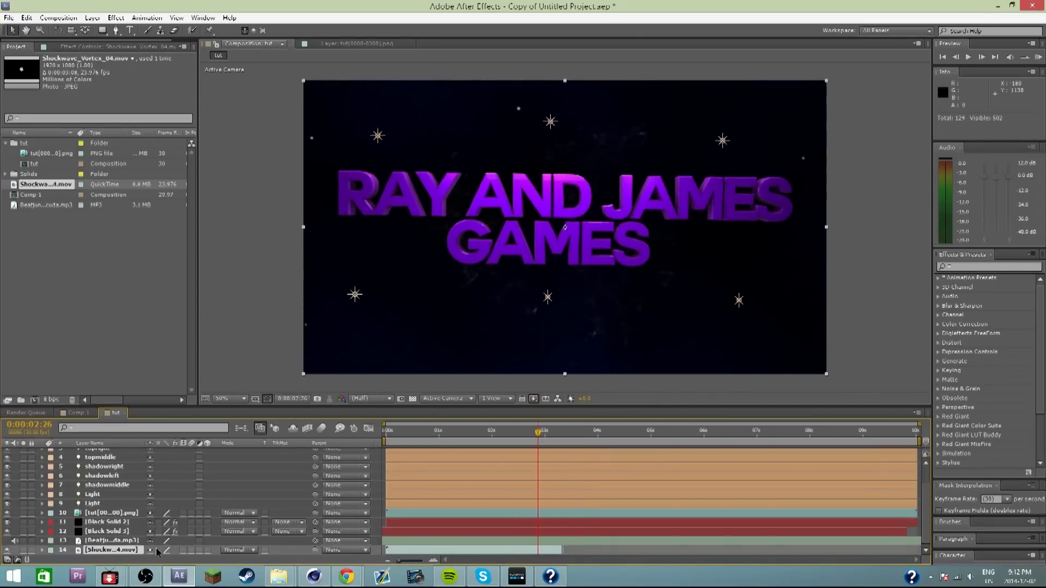
{"action": "left_click_drag", "start_coordinate": [522, 557], "coordinate": [579, 556]}
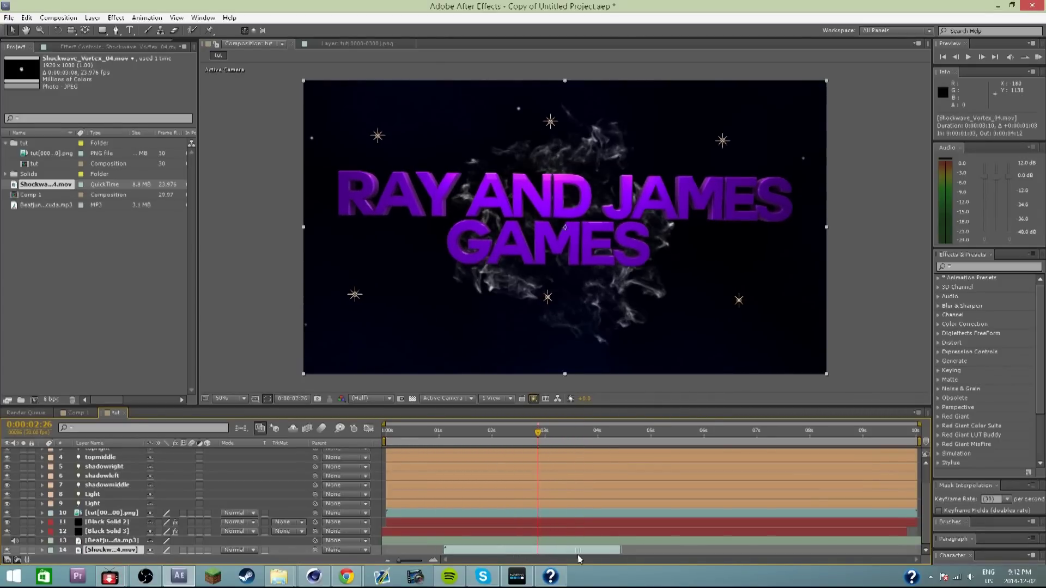
{"action": "left_click_drag", "start_coordinate": [547, 444], "coordinate": [590, 484]}
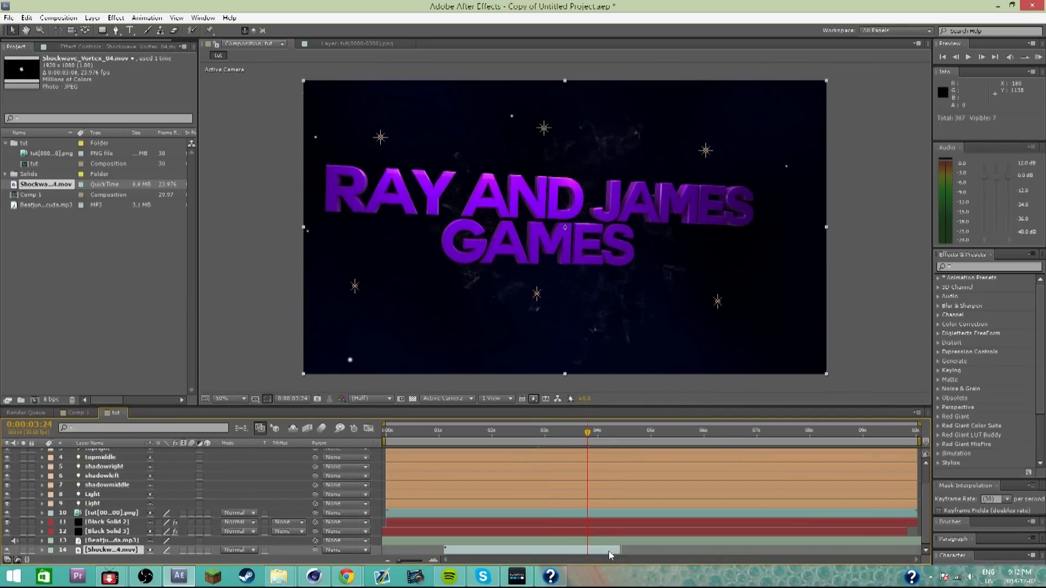
{"action": "left_click_drag", "start_coordinate": [610, 555], "coordinate": [716, 555]}
{"action": "left_click", "coordinate": [597, 439]}
{"action": "left_click_drag", "start_coordinate": [609, 439], "coordinate": [426, 507]}
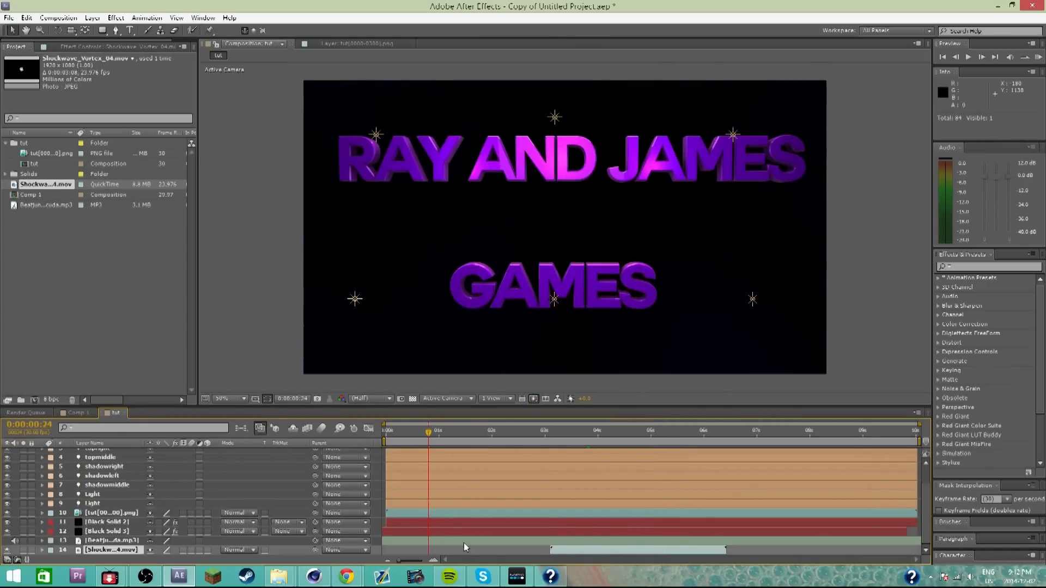
{"action": "left_click_drag", "start_coordinate": [584, 551], "coordinate": [475, 552]}
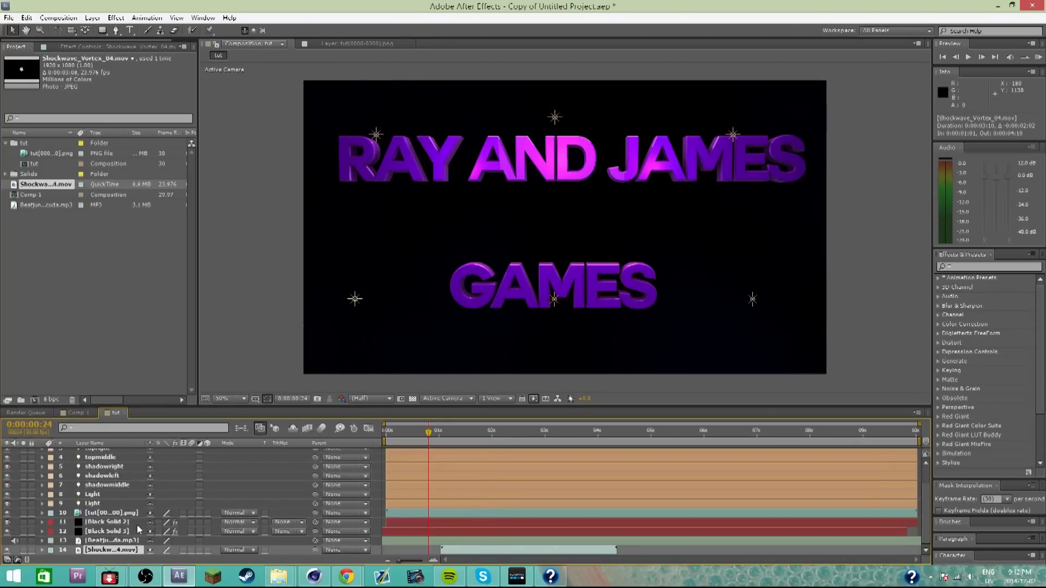
{"action": "left_click", "coordinate": [43, 540]}
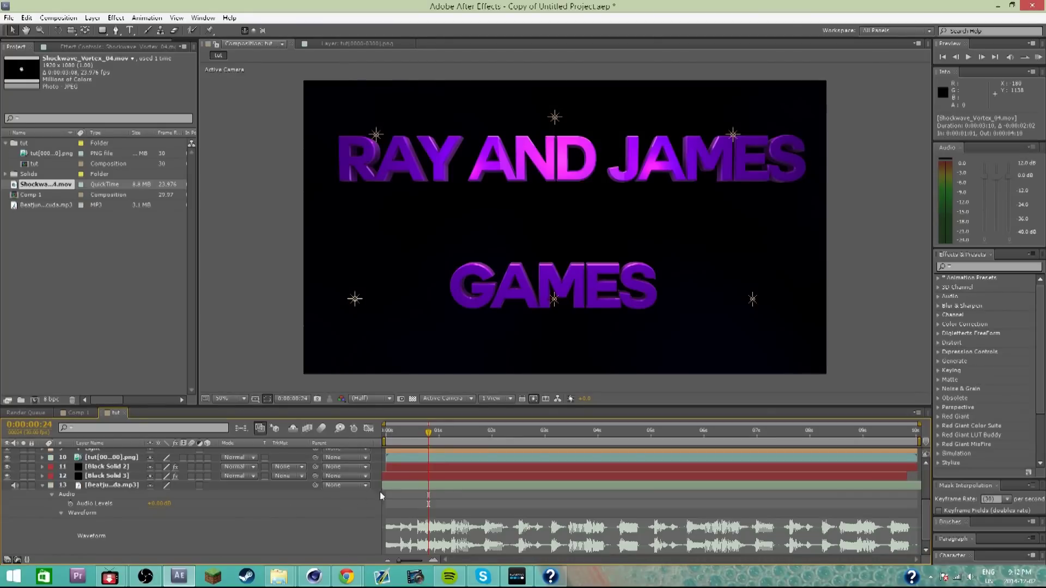
{"action": "scroll", "coordinate": [359, 495], "scroll_direction": "down", "scroll_amount": 1}
{"action": "left_click_drag", "start_coordinate": [454, 443], "coordinate": [451, 446]}
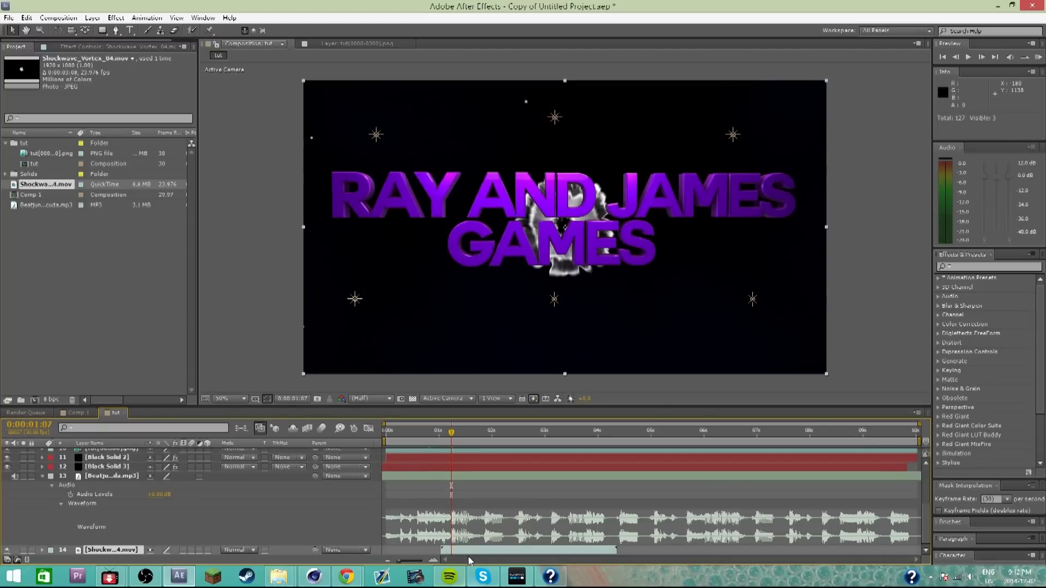
{"action": "left_click_drag", "start_coordinate": [473, 554], "coordinate": [484, 554]}
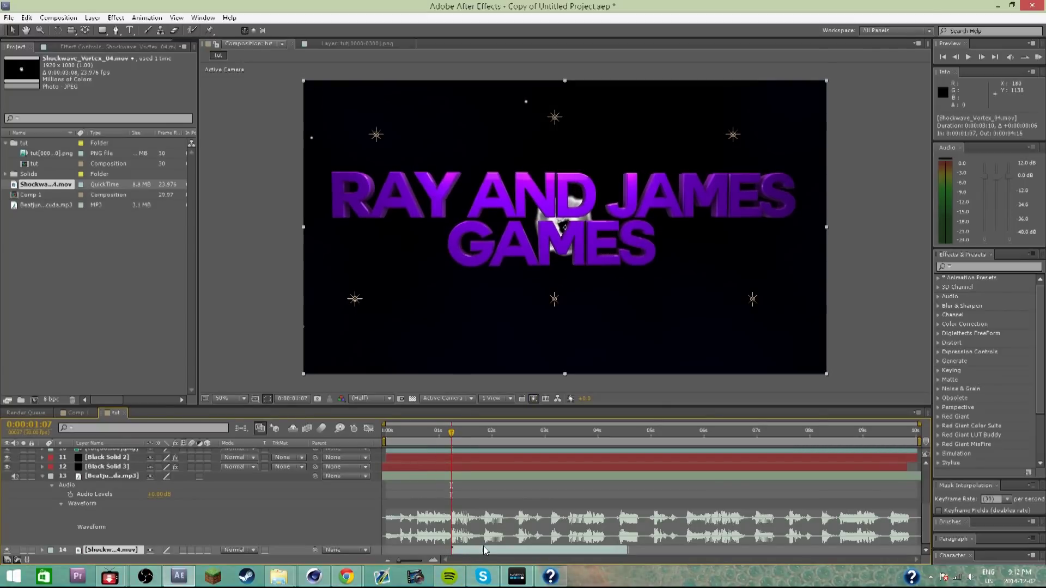
Time-stretch the shockwave layer to a 50% stretch factor, then return to the start for preview.
{"action": "left_click_drag", "start_coordinate": [455, 442], "coordinate": [464, 441]}
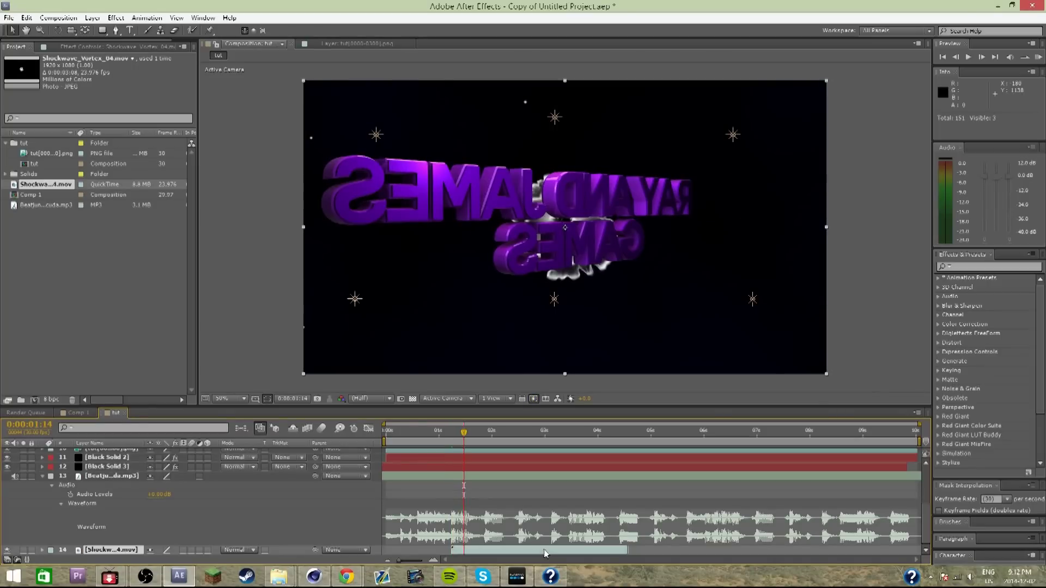
{"action": "right_click", "coordinate": [544, 169]}
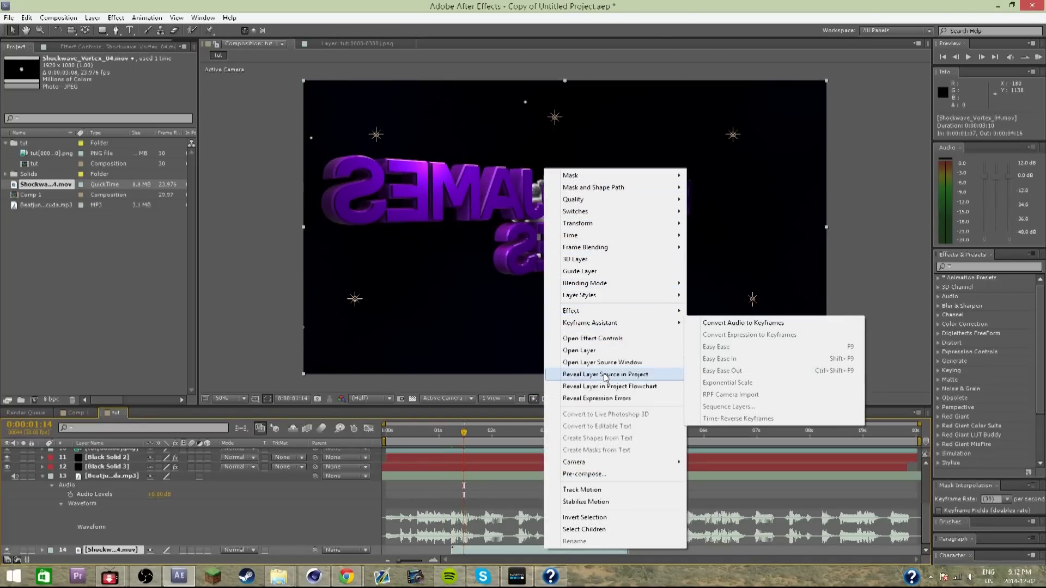
{"action": "mouse_move", "coordinate": [609, 235]}
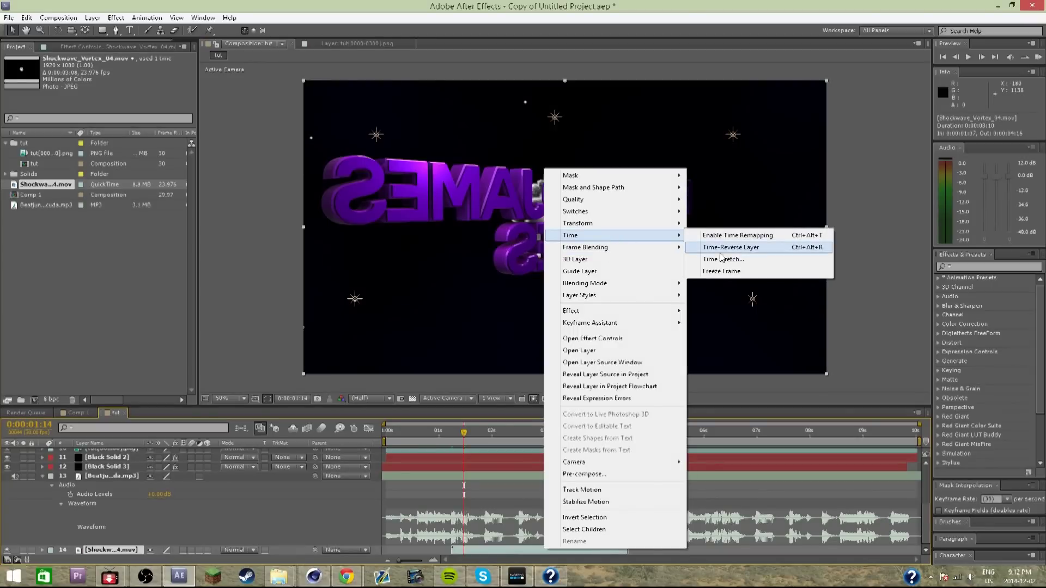
{"action": "left_click", "coordinate": [723, 260]}
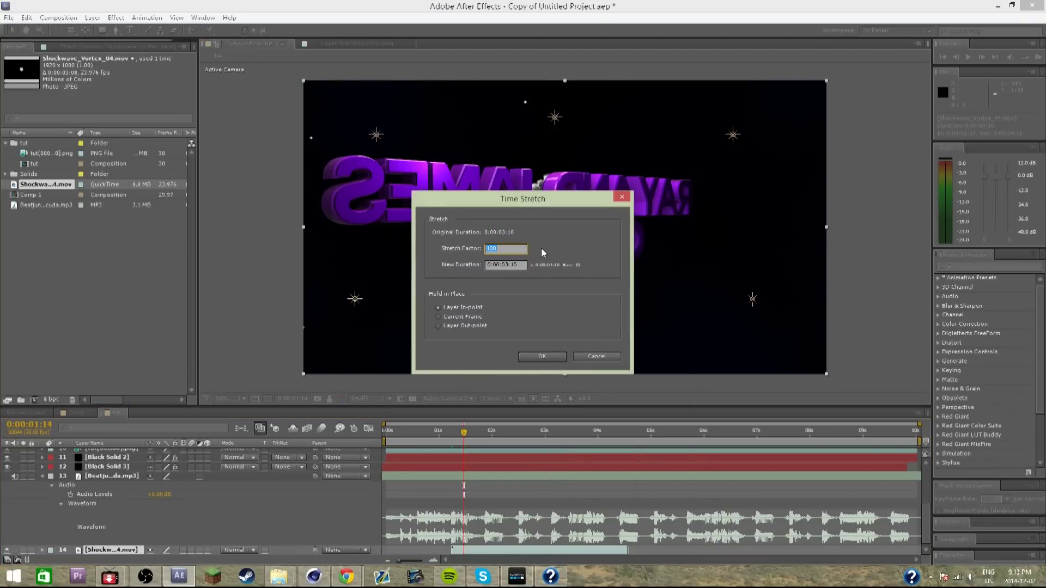
{"action": "type", "text": "50"}
{"action": "key", "text": "Return"}
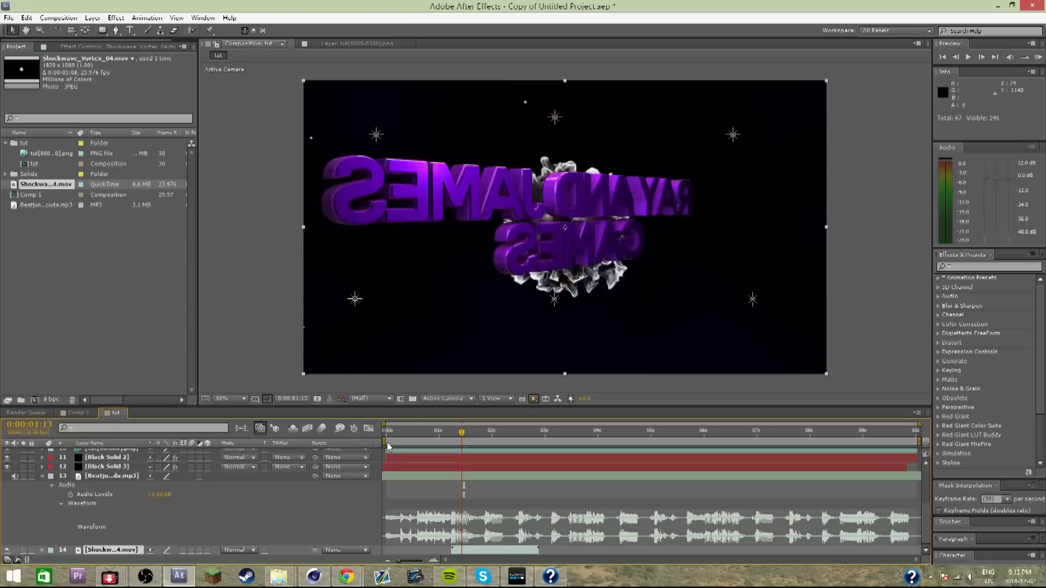
{"action": "key", "text": "Home"}
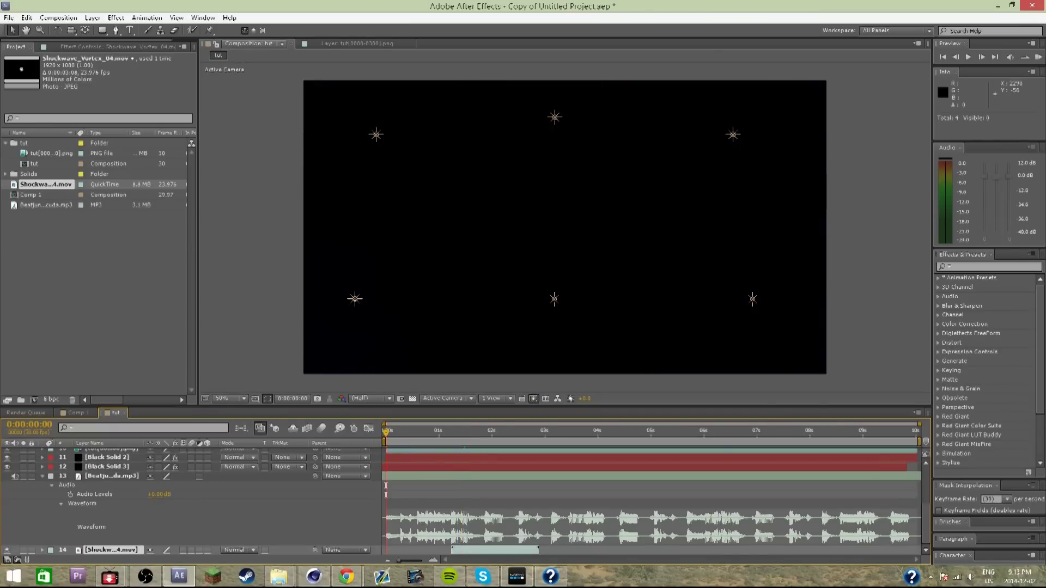
{"action": "left_click", "coordinate": [1038, 57]}
{"action": "left_click", "coordinate": [1038, 57]}
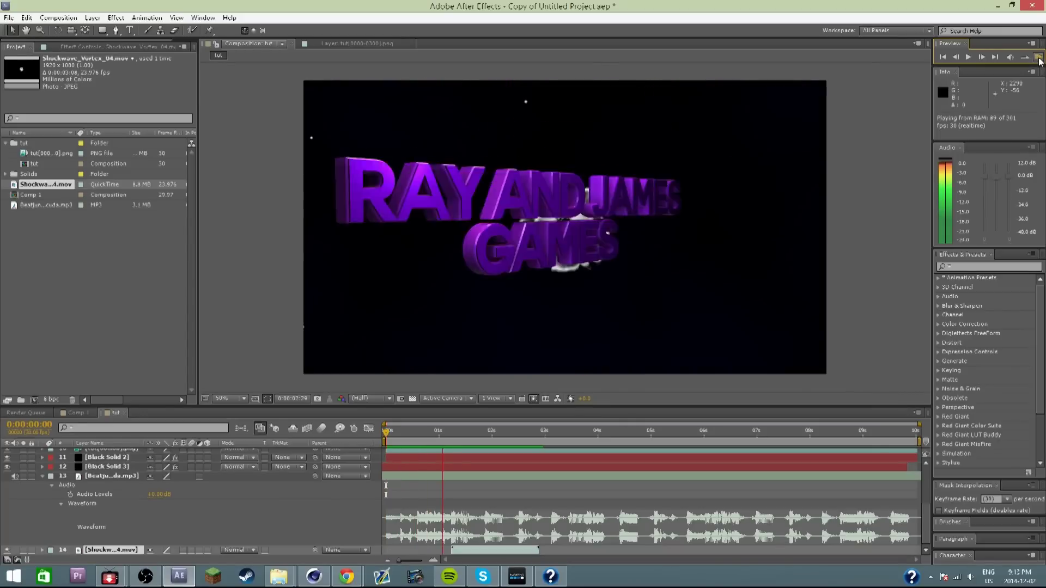
{"action": "left_click", "coordinate": [578, 450]}
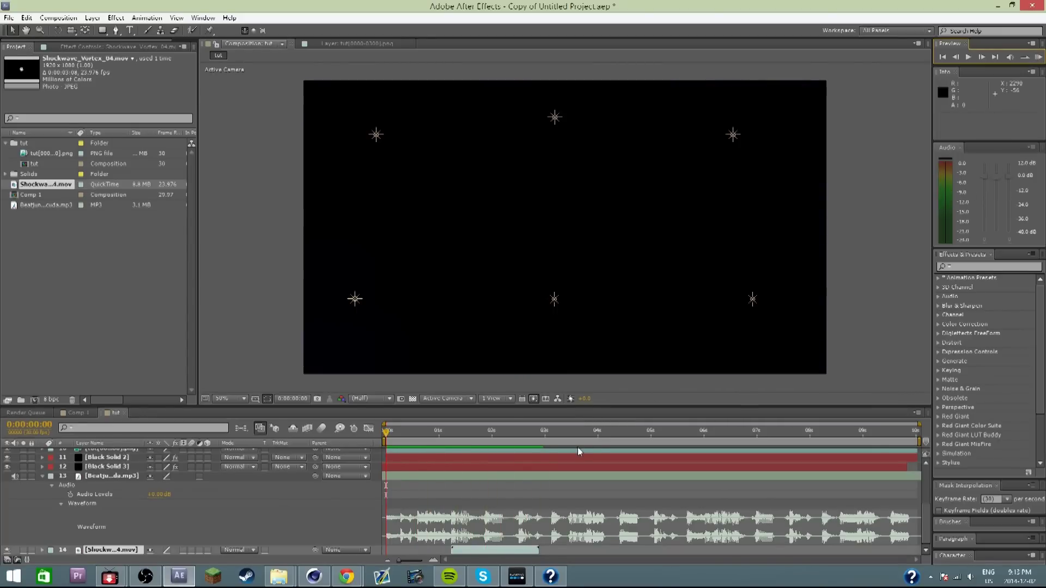
{"action": "left_click", "coordinate": [585, 441]}
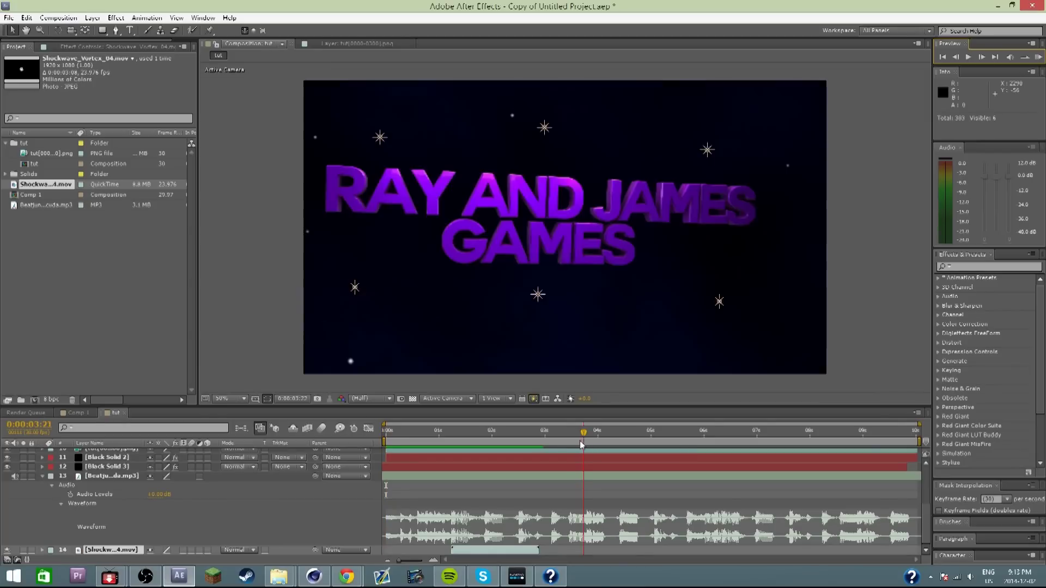
{"action": "left_click_drag", "start_coordinate": [588, 441], "coordinate": [459, 467]}
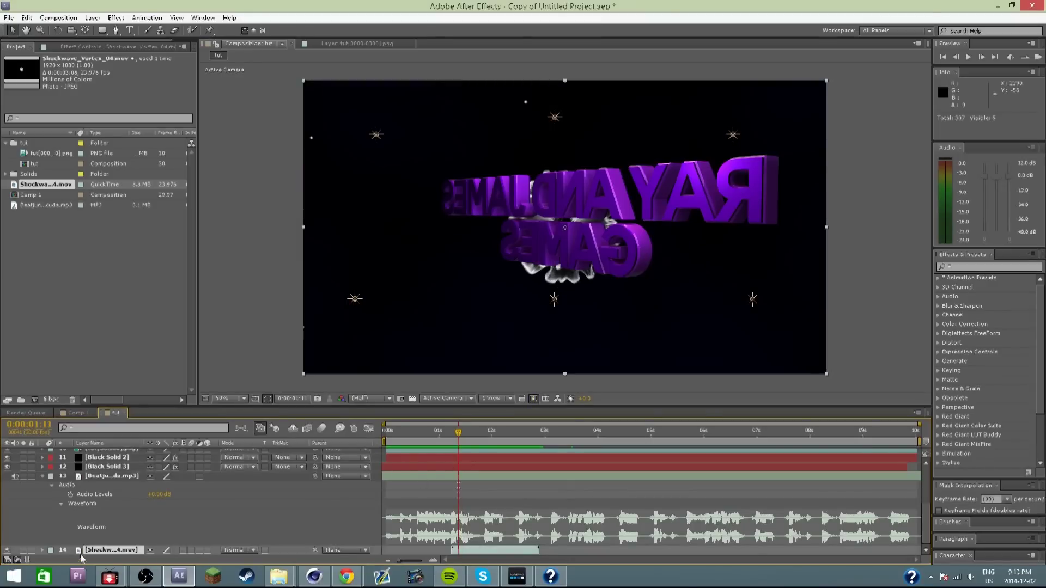
Scale the shockwave layer up to 122% at 0:00:02:06 and 137% near 0:00:01:17.
{"action": "left_click", "coordinate": [43, 550]}
{"action": "left_click_drag", "start_coordinate": [470, 439], "coordinate": [502, 433]}
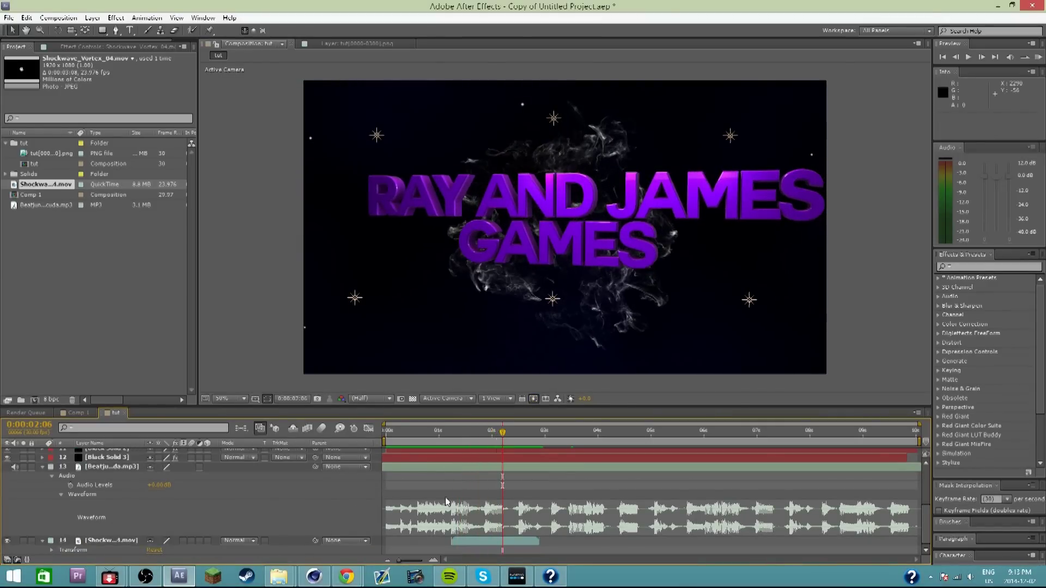
{"action": "left_click", "coordinate": [51, 549]}
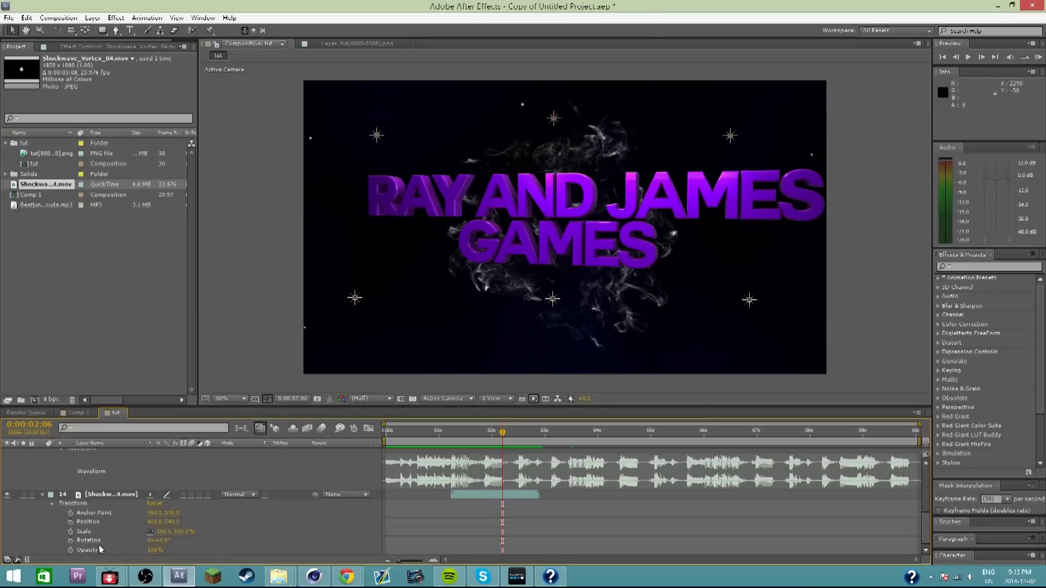
{"action": "left_click_drag", "start_coordinate": [166, 532], "coordinate": [171, 531]}
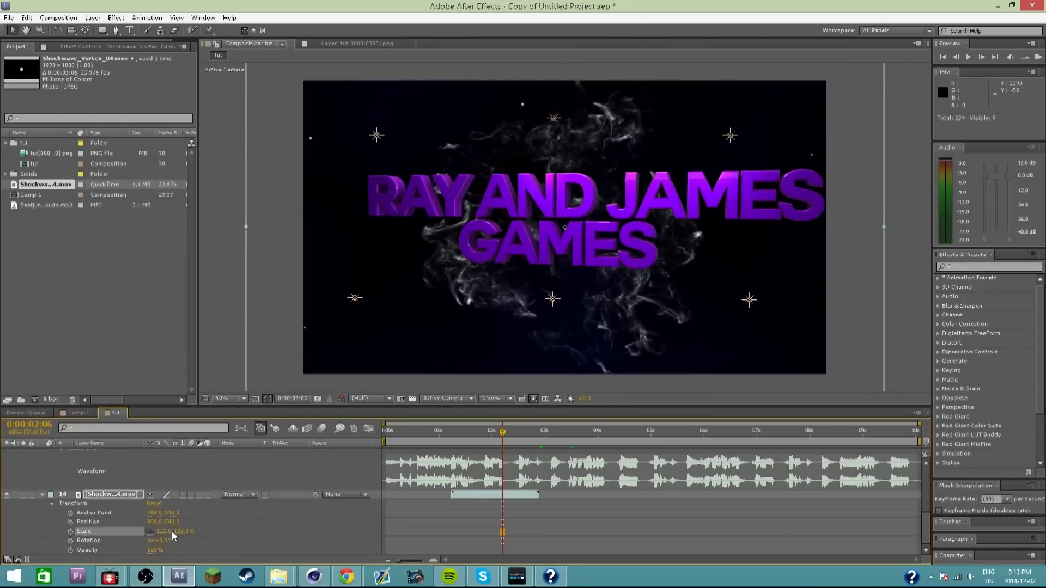
{"action": "left_click_drag", "start_coordinate": [506, 442], "coordinate": [495, 463]}
{"action": "left_click_drag", "start_coordinate": [163, 535], "coordinate": [172, 535]}
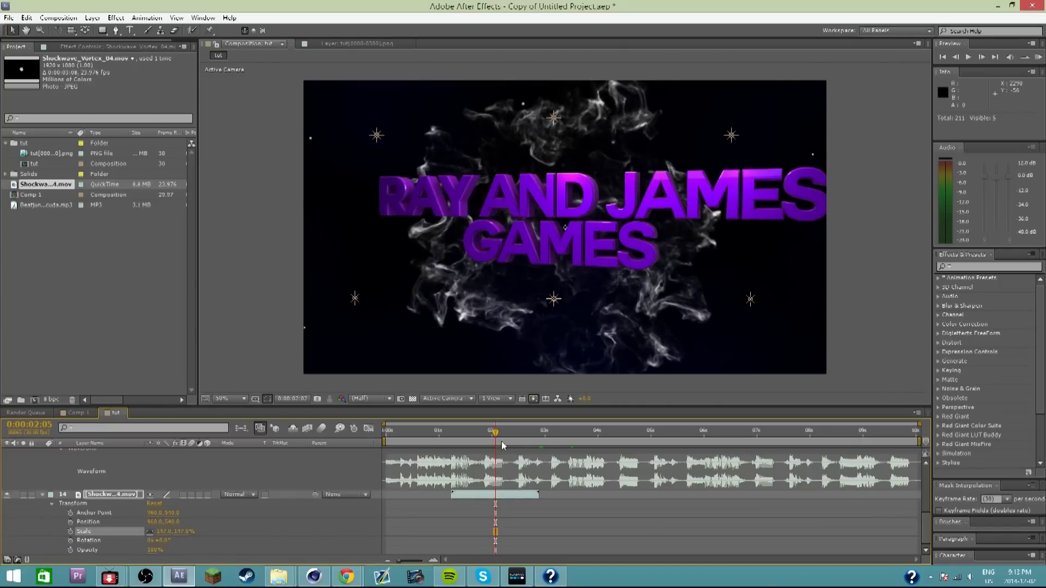
Collapse the shockwave and music layers and scrub through the title animation.
{"action": "mouse_move", "coordinate": [501, 446]}
{"action": "left_mouse_down"}
{"action": "mouse_move", "coordinate": [554, 444]}
{"action": "mouse_move", "coordinate": [502, 444]}
{"action": "left_mouse_up"}
{"action": "left_click", "coordinate": [42, 495]}
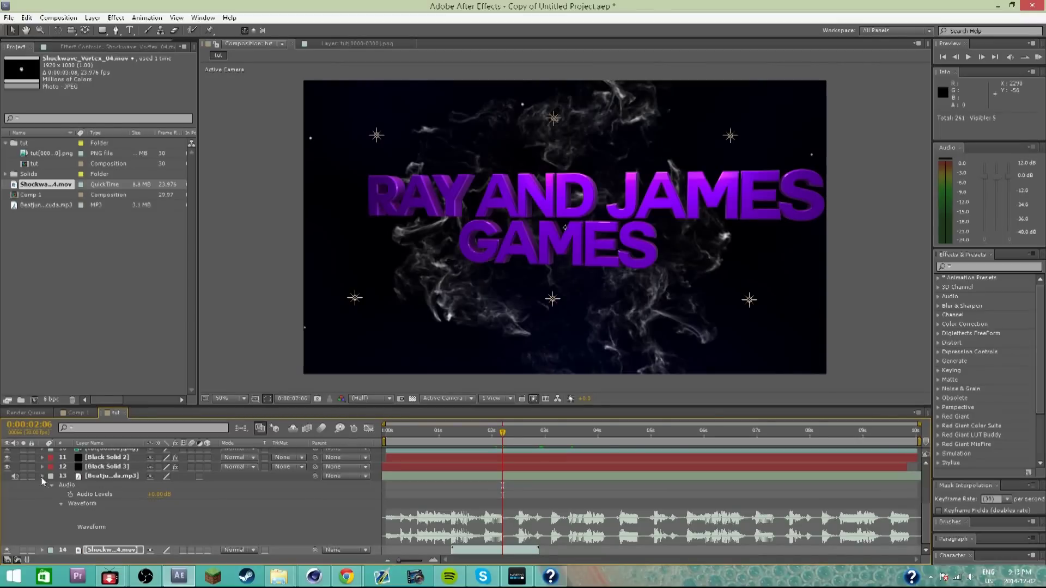
{"action": "left_click", "coordinate": [42, 477]}
{"action": "left_click_drag", "start_coordinate": [497, 432], "coordinate": [523, 461]}
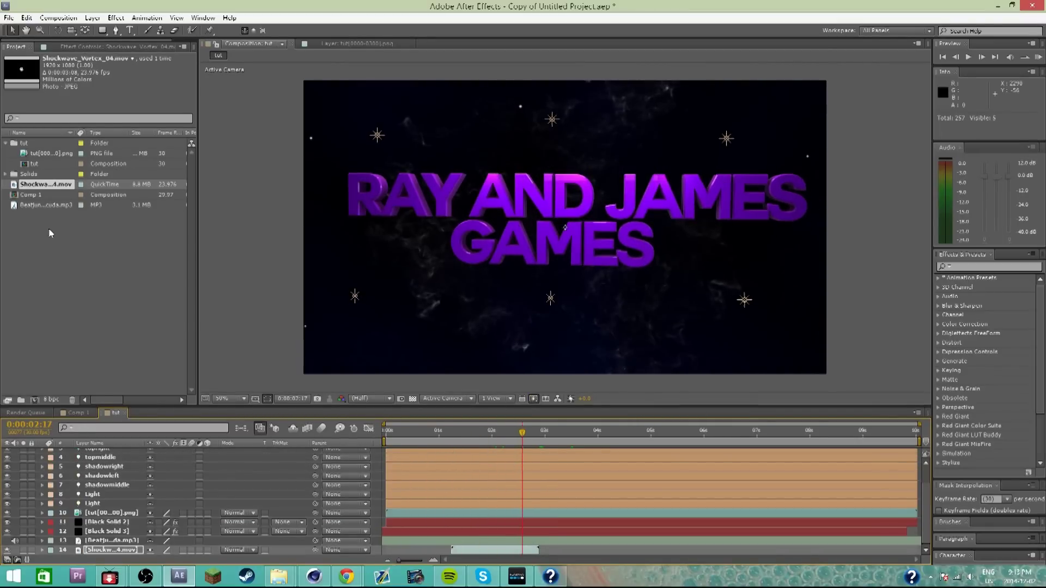
Cancel two New Composition attempts and switch to the empty Comp 1.
{"action": "right_click", "coordinate": [51, 296]}
{"action": "left_click", "coordinate": [65, 306]}
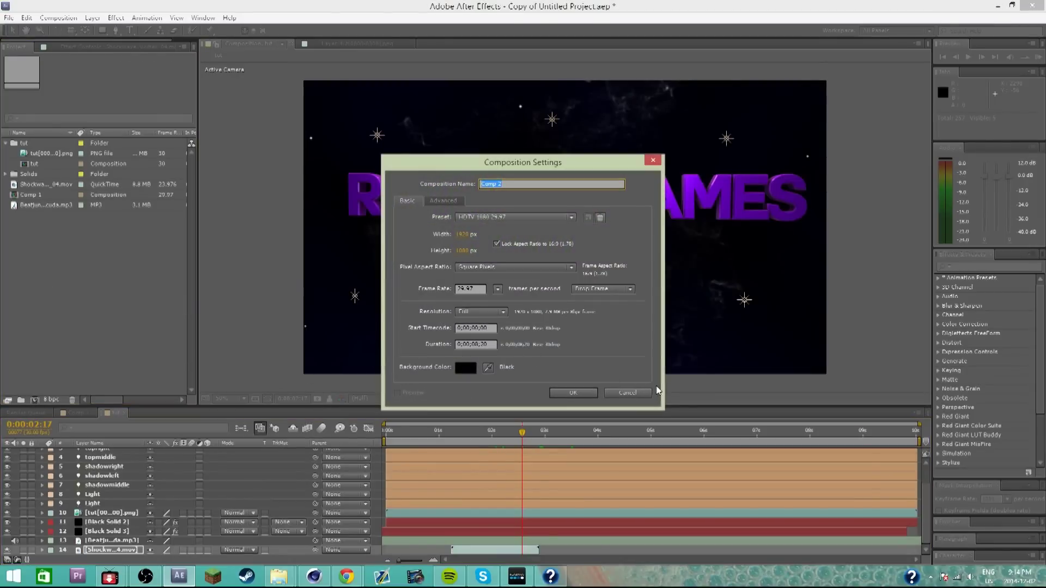
{"action": "left_click", "coordinate": [608, 392]}
{"action": "left_click", "coordinate": [77, 412]}
{"action": "right_click", "coordinate": [55, 298]}
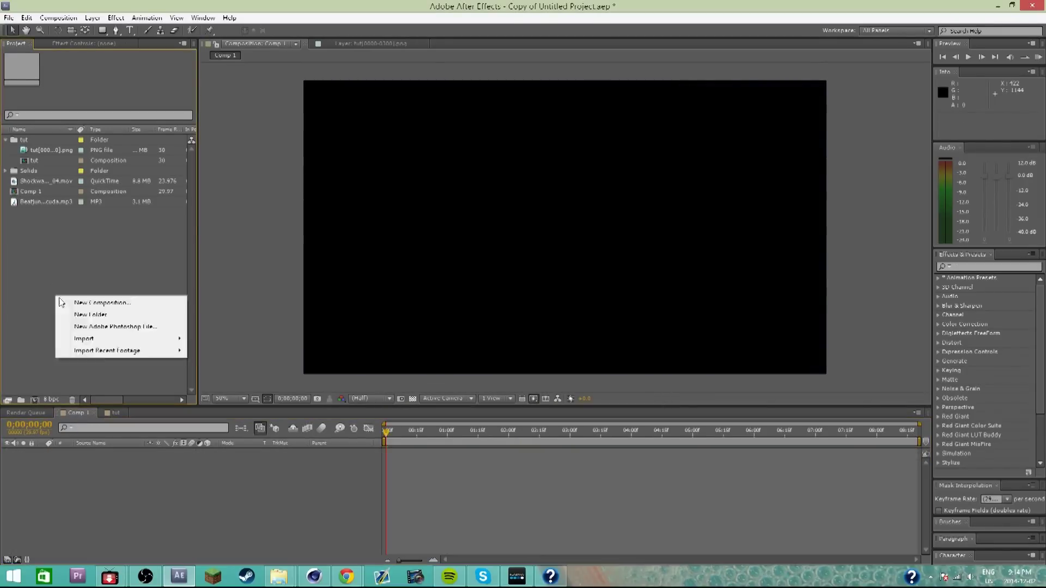
{"action": "left_click", "coordinate": [101, 304]}
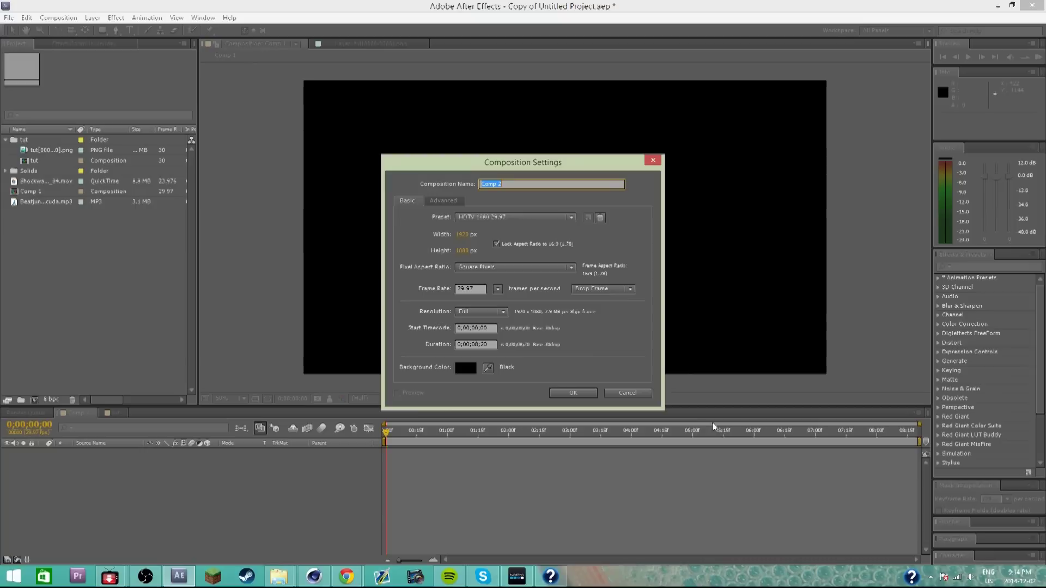
{"action": "left_click", "coordinate": [628, 392]}
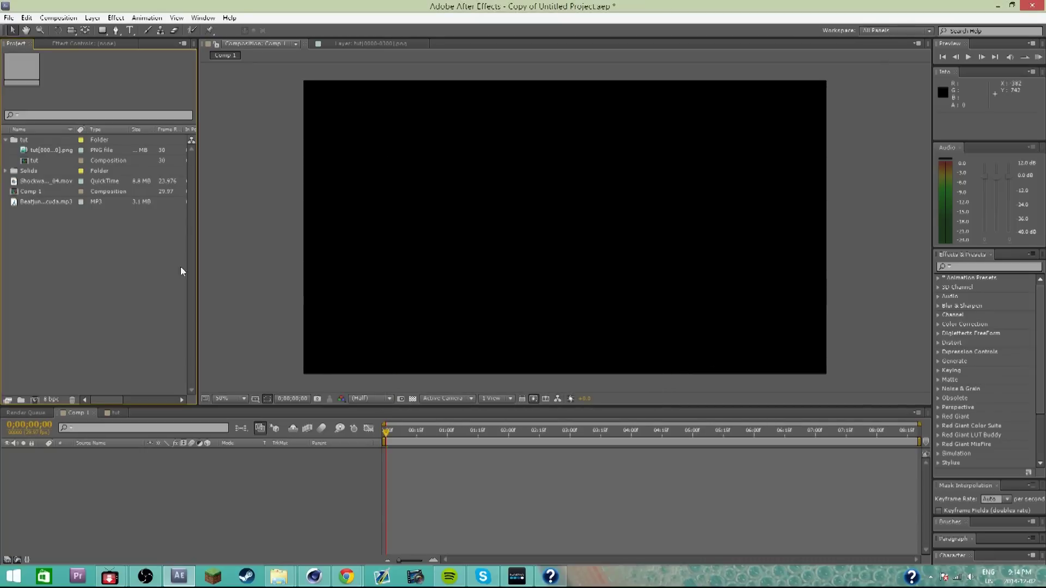
Place the tut composition as a layer in Comp 1's timeline and scrub the nested title.
{"action": "left_click_drag", "start_coordinate": [16, 194], "coordinate": [23, 197]}
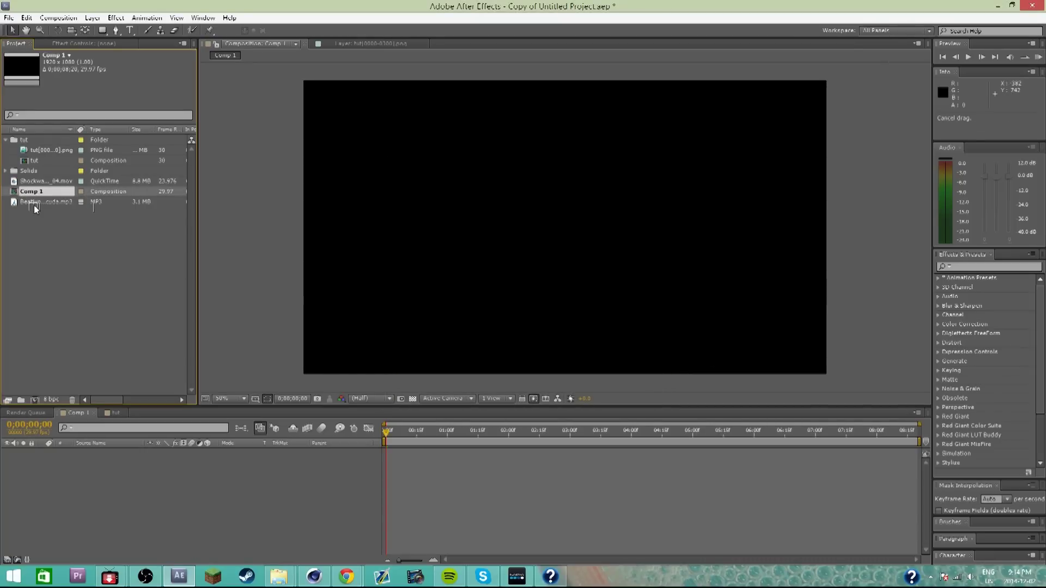
{"action": "mouse_move", "coordinate": [24, 158]}
{"action": "left_mouse_down"}
{"action": "mouse_move", "coordinate": [34, 166]}
{"action": "mouse_move", "coordinate": [28, 159]}
{"action": "left_mouse_up"}
{"action": "left_click", "coordinate": [30, 162]}
{"action": "key", "text": "Return"}
{"action": "left_click_drag", "start_coordinate": [32, 163], "coordinate": [504, 475]}
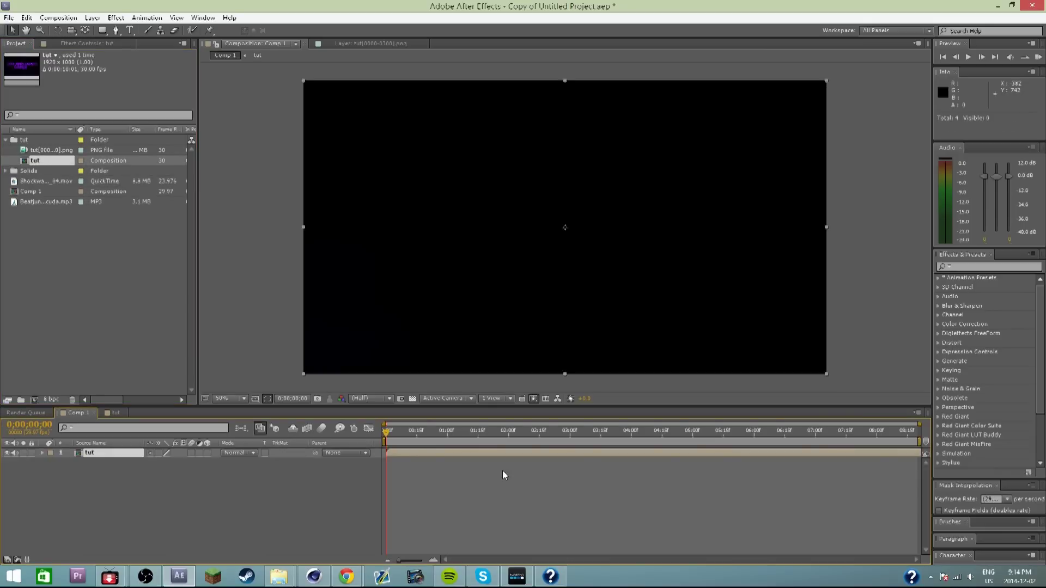
{"action": "left_click_drag", "start_coordinate": [397, 436], "coordinate": [500, 432]}
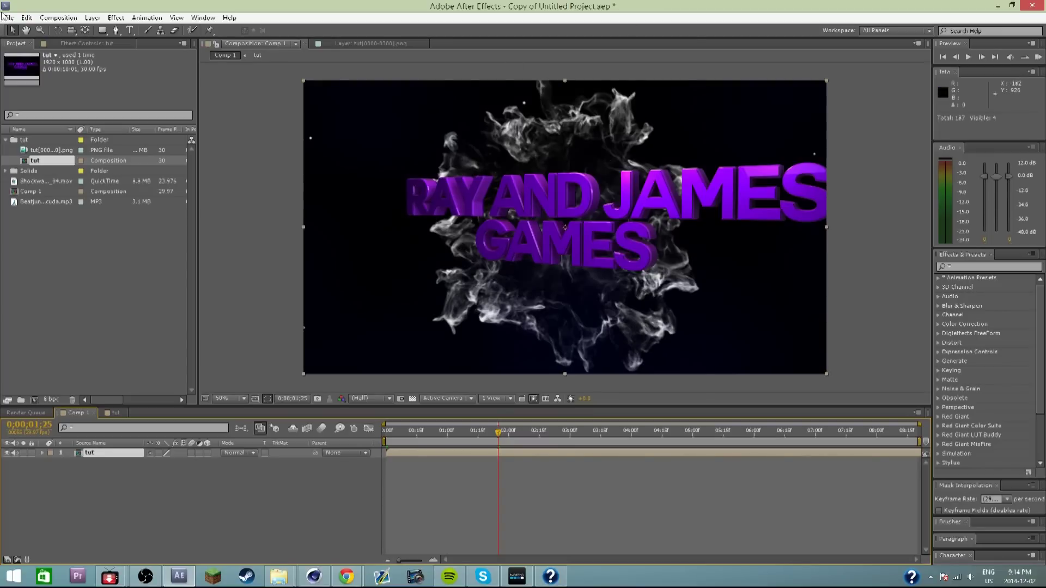
Search effects for 'rad' and apply CC Radial Blur to the tut layer.
{"action": "left_click", "coordinate": [114, 413]}
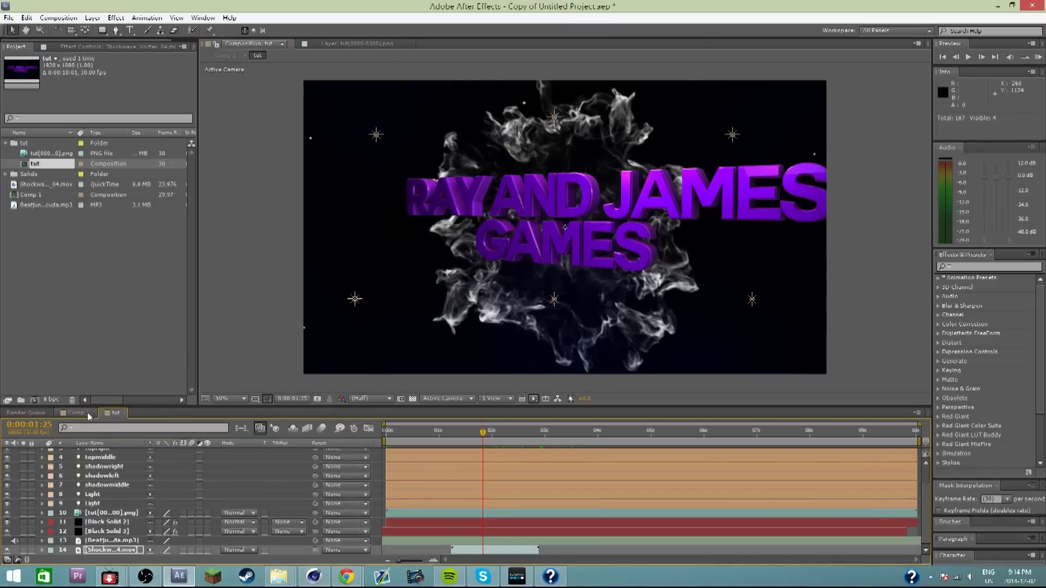
{"action": "left_click", "coordinate": [87, 413]}
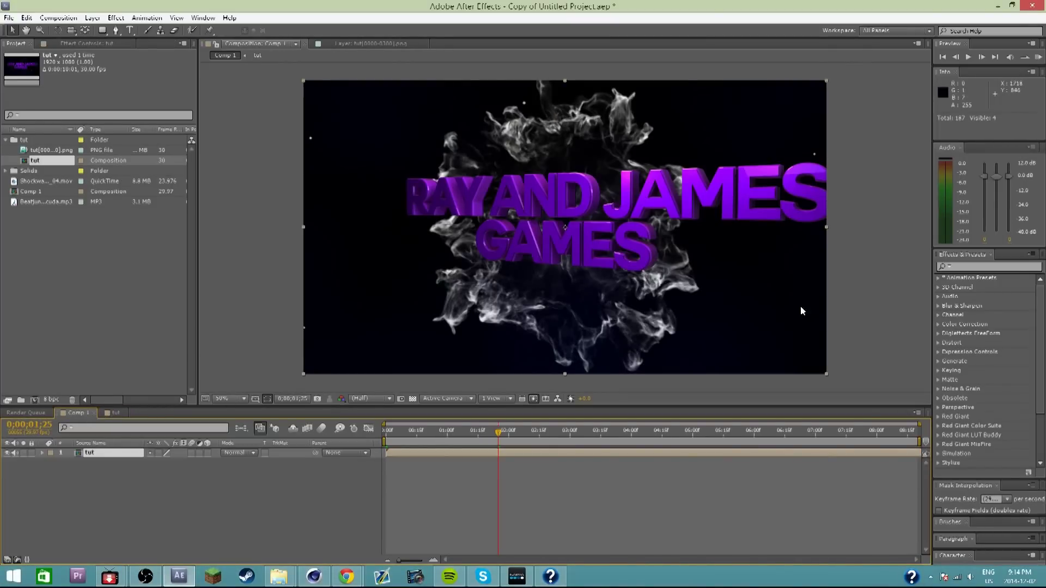
{"action": "left_click", "coordinate": [995, 264]}
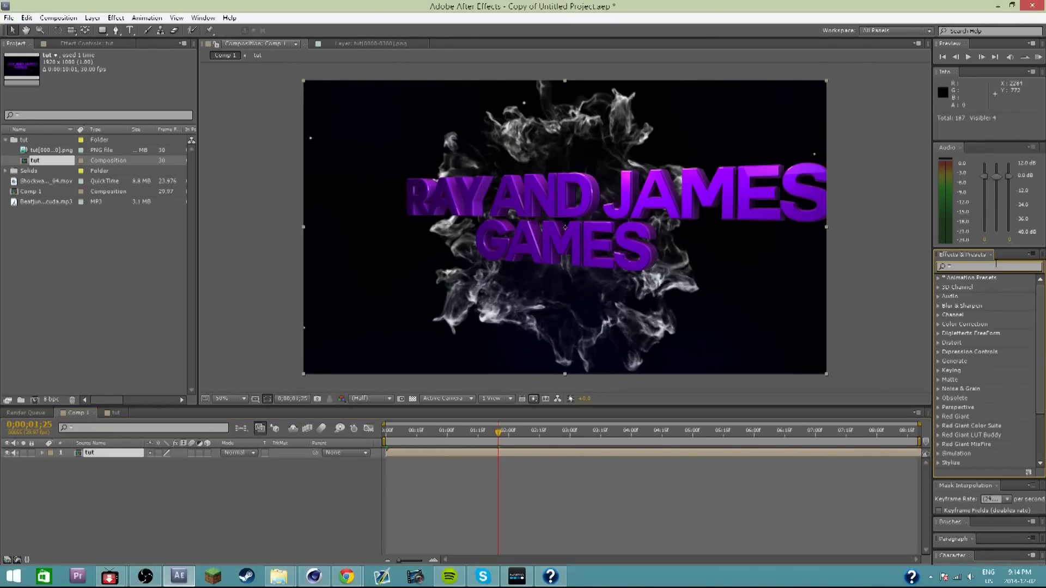
{"action": "type", "text": "rad"}
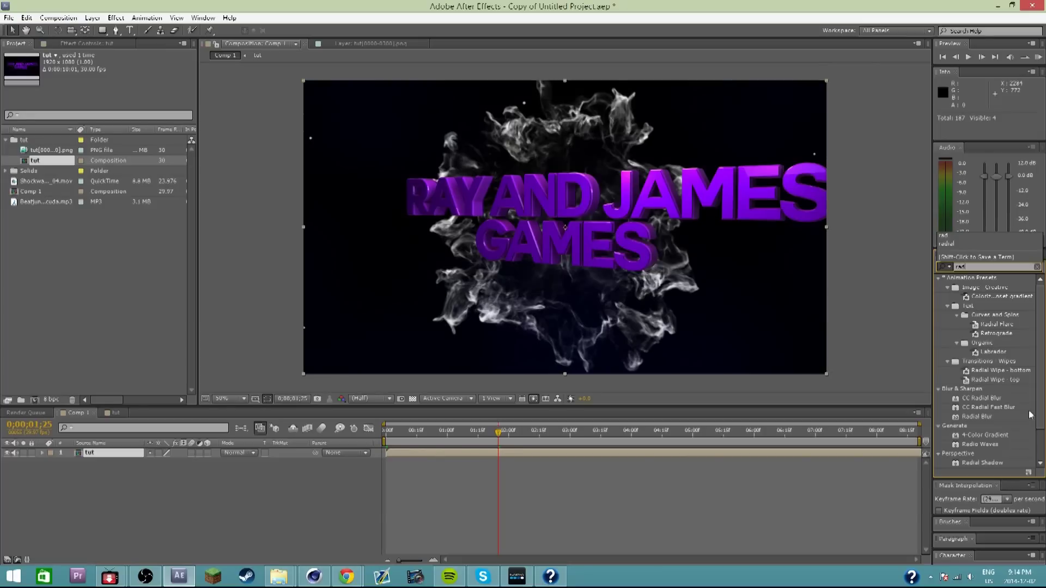
{"action": "mouse_move", "coordinate": [982, 398]}
{"action": "left_mouse_down"}
{"action": "mouse_move", "coordinate": [796, 429]}
{"action": "mouse_move", "coordinate": [1019, 430]}
{"action": "mouse_move", "coordinate": [999, 399]}
{"action": "left_mouse_up"}
{"action": "left_click", "coordinate": [980, 416]}
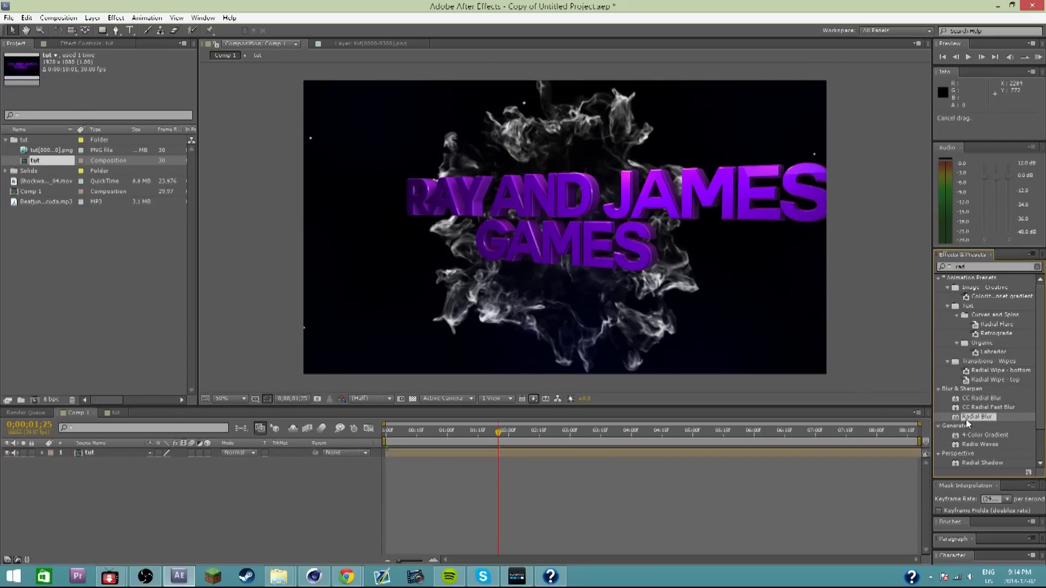
{"action": "left_click_drag", "start_coordinate": [981, 400], "coordinate": [160, 460]}
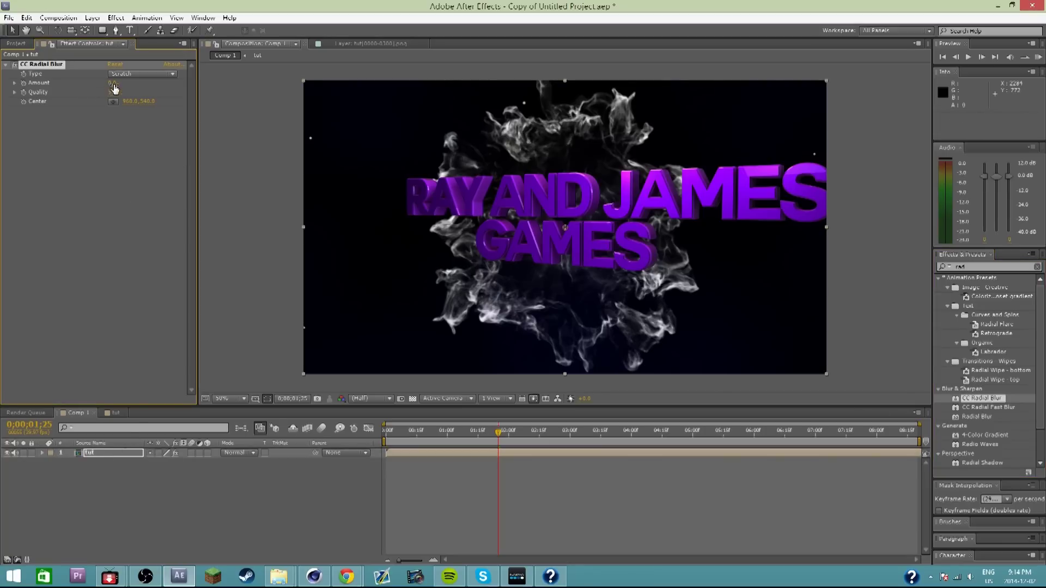
Raise CC Radial Blur's Amount for a heavy blur and its Quality to 19.3.
{"action": "mouse_move", "coordinate": [113, 91]}
{"action": "left_mouse_down"}
{"action": "mouse_move", "coordinate": [142, 88]}
{"action": "mouse_move", "coordinate": [75, 103]}
{"action": "left_mouse_up"}
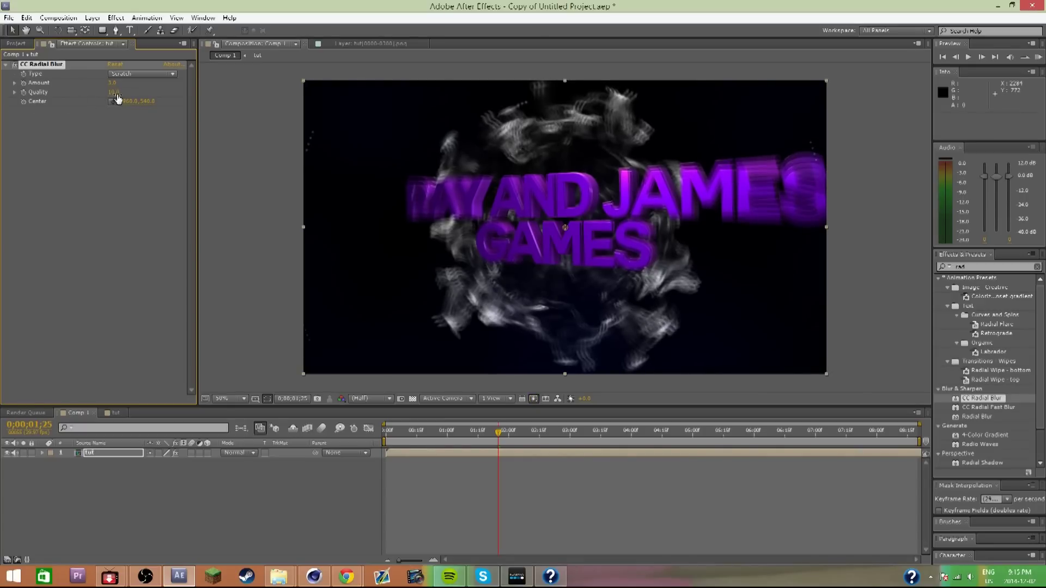
{"action": "left_click_drag", "start_coordinate": [116, 96], "coordinate": [157, 101]}
{"action": "left_click_drag", "start_coordinate": [498, 442], "coordinate": [465, 440]}
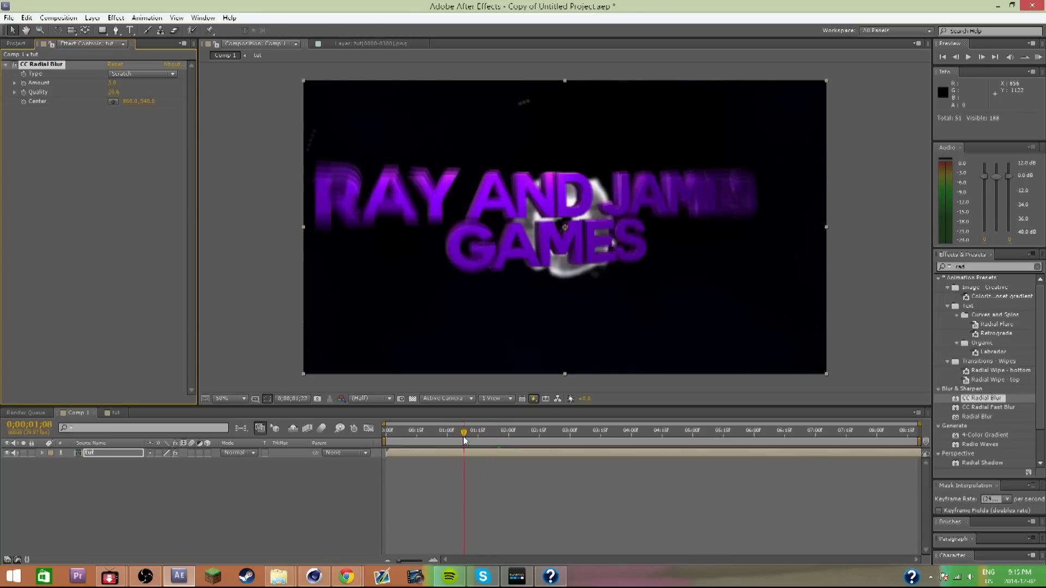
{"action": "left_click", "coordinate": [42, 453]}
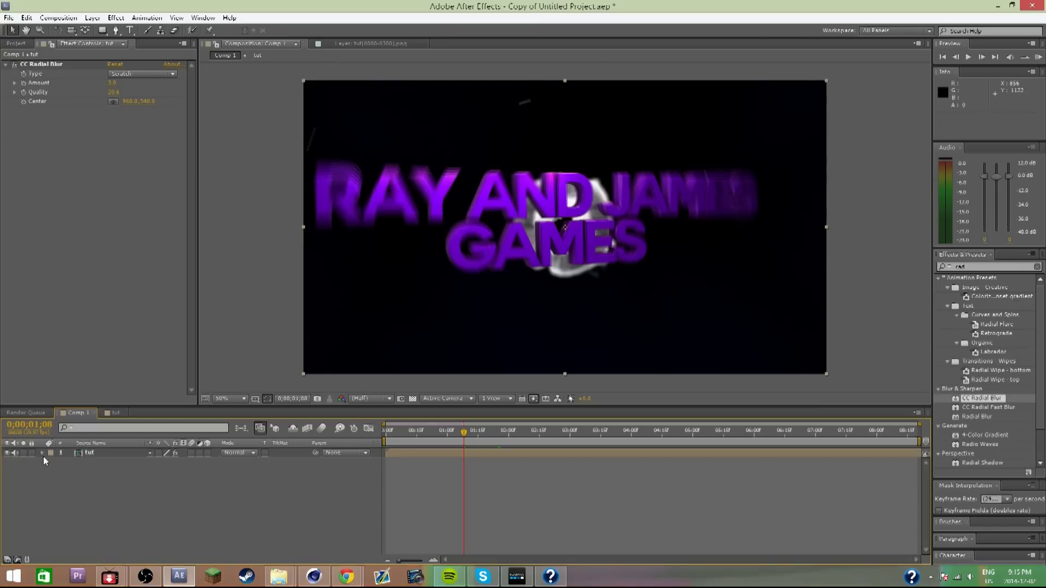
Reveal CC Radial Blur's properties and the audio waveform in the timeline.
{"action": "left_click", "coordinate": [51, 463]}
{"action": "left_click", "coordinate": [60, 471]}
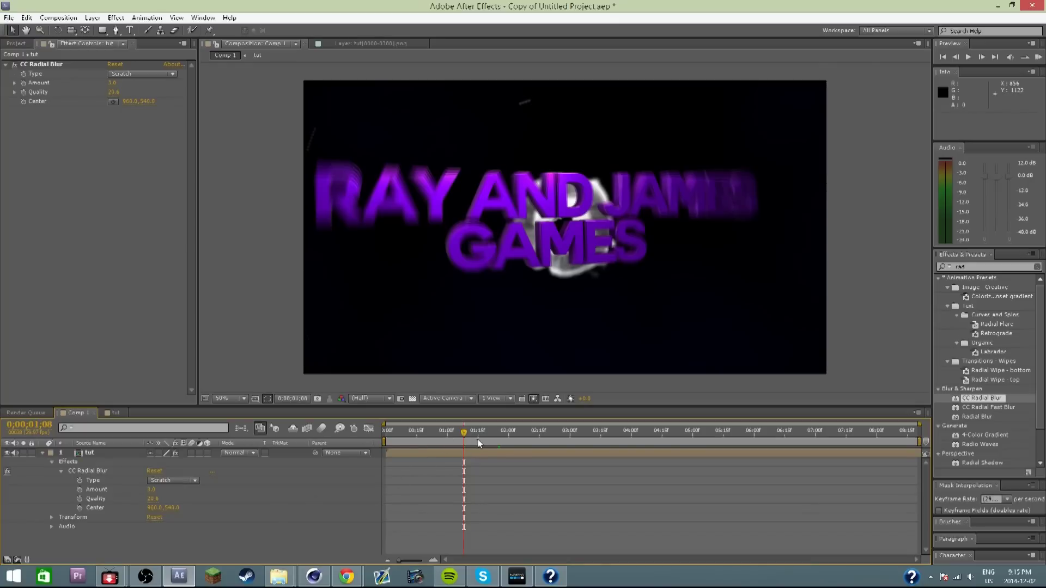
{"action": "left_click", "coordinate": [50, 527]}
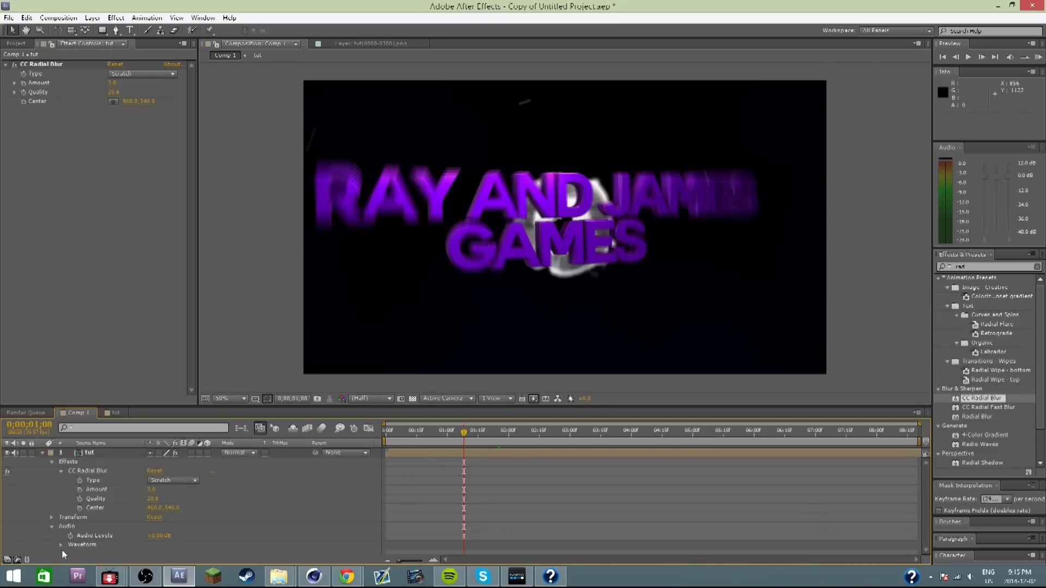
{"action": "left_click", "coordinate": [61, 545]}
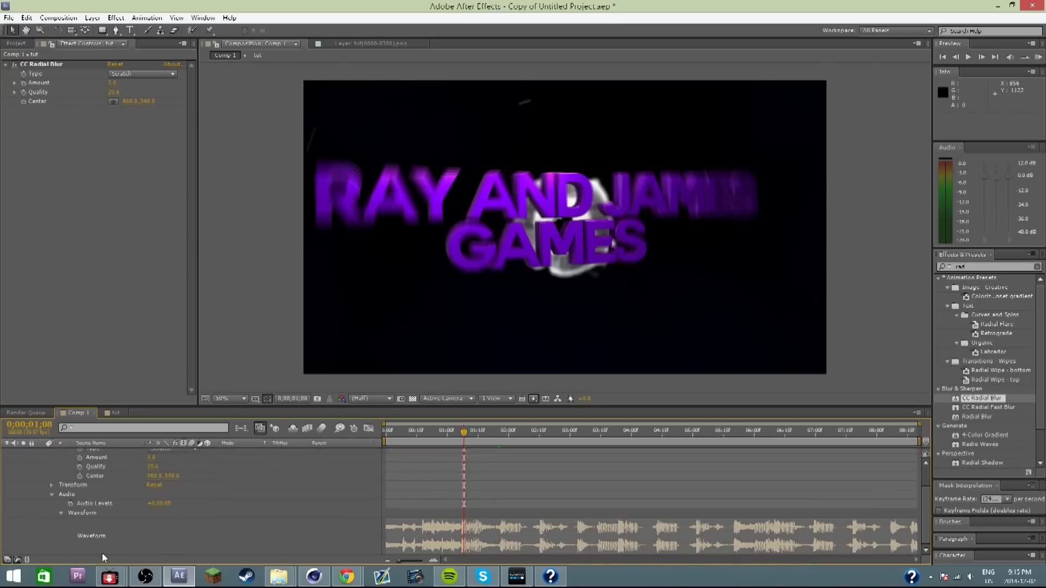
{"action": "left_click", "coordinate": [464, 445]}
{"action": "left_click_drag", "start_coordinate": [464, 445], "coordinate": [462, 442]}
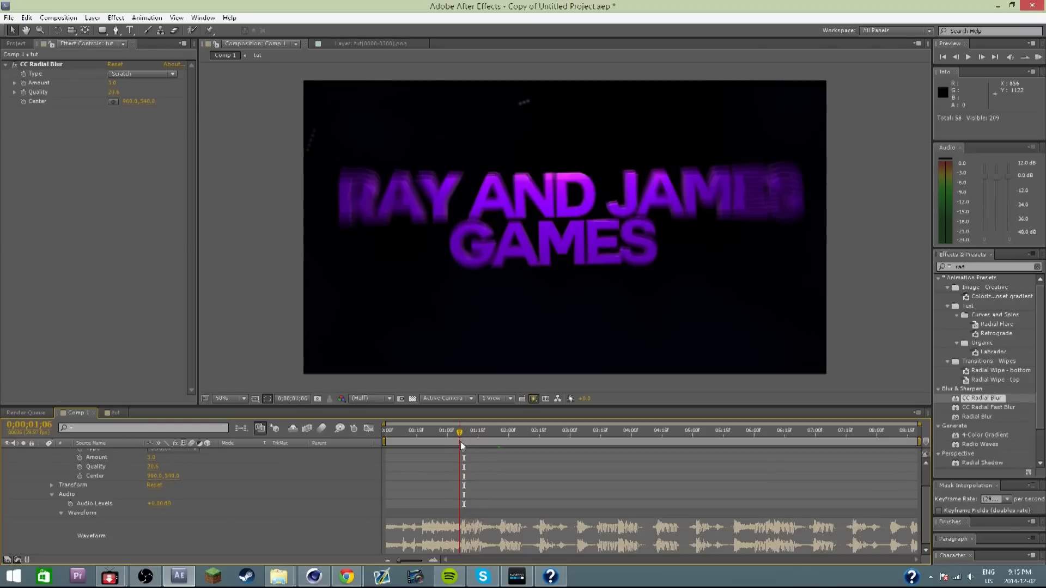
{"action": "scroll", "coordinate": [502, 483], "scroll_direction": "up", "scroll_amount": 2}
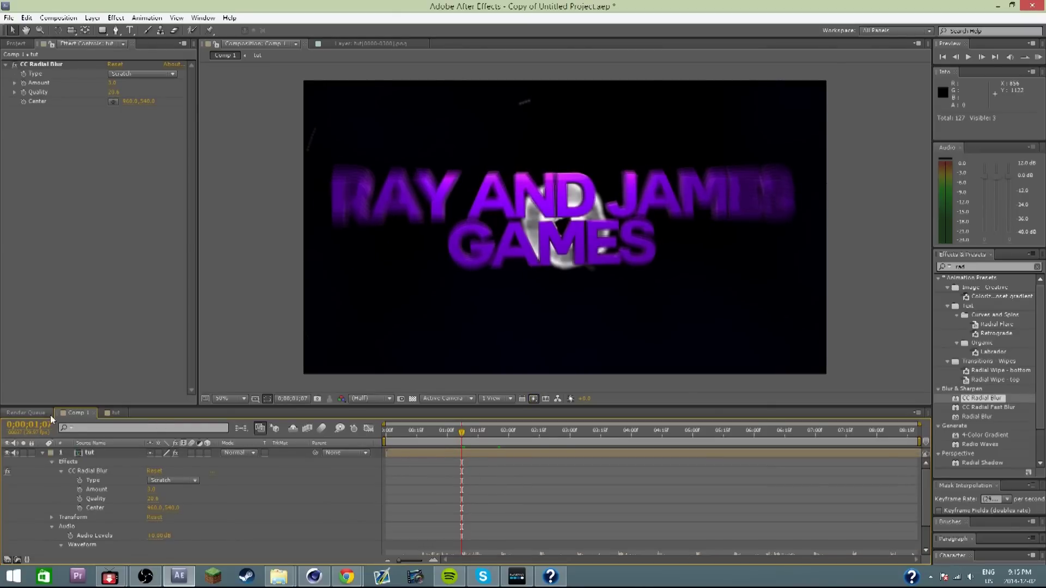
Keyframe the blur Amount at 0 on frame 1;06 and about 4.0 on 1;07.
{"action": "left_click", "coordinate": [80, 490]}
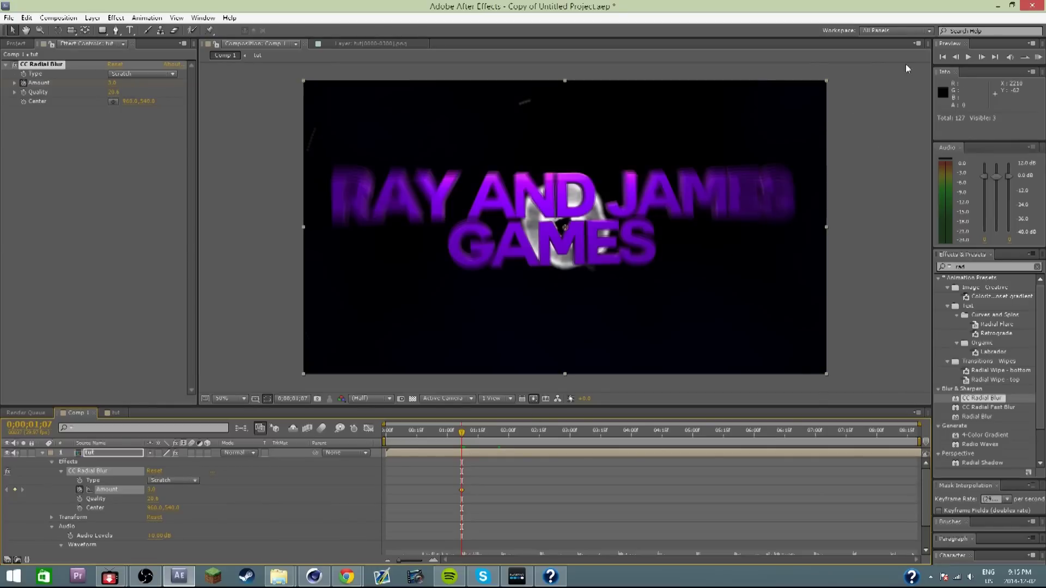
{"action": "left_click", "coordinate": [956, 58]}
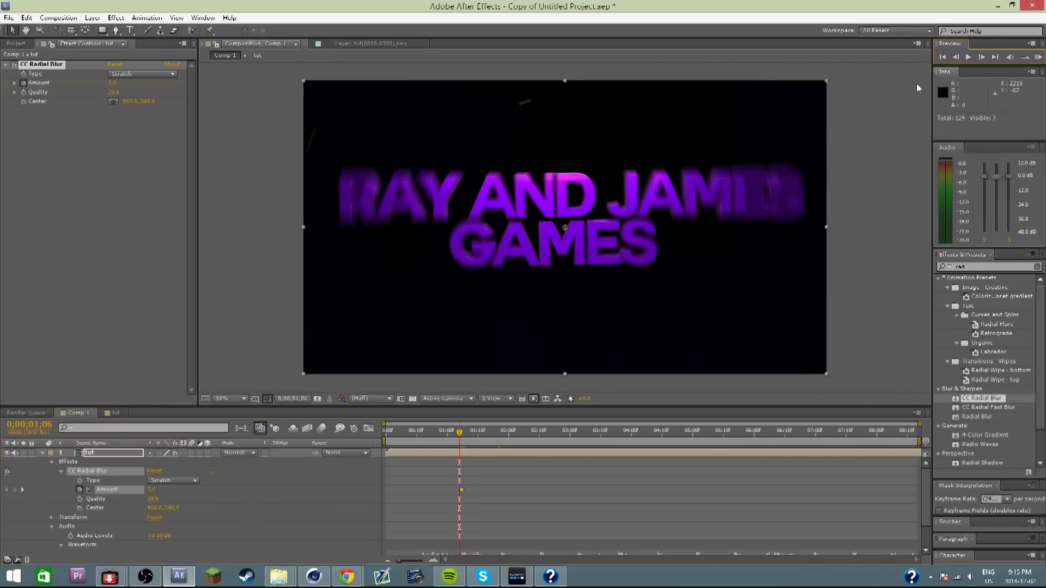
{"action": "left_click", "coordinate": [152, 490]}
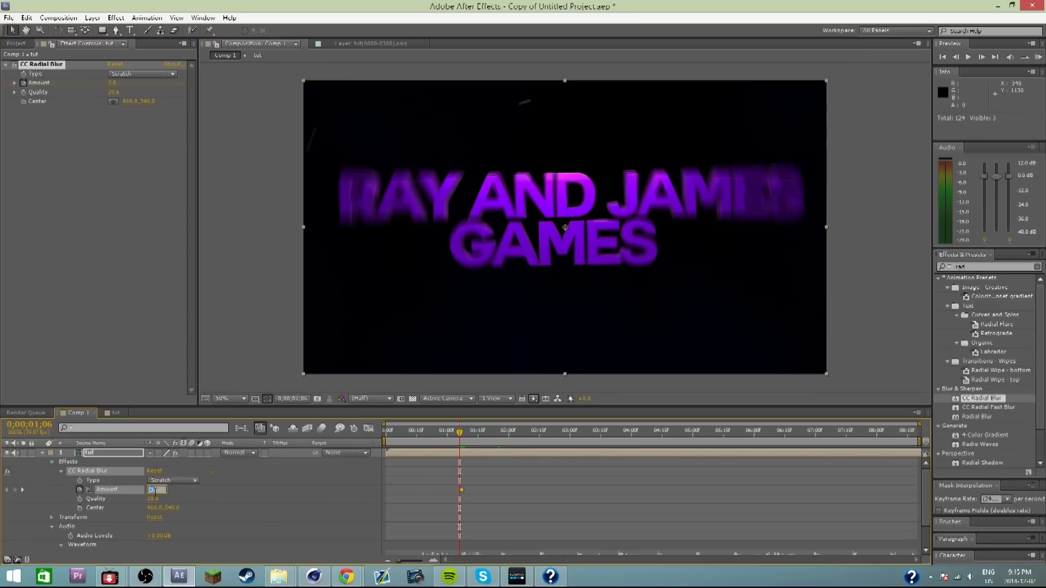
{"action": "key", "text": "Return"}
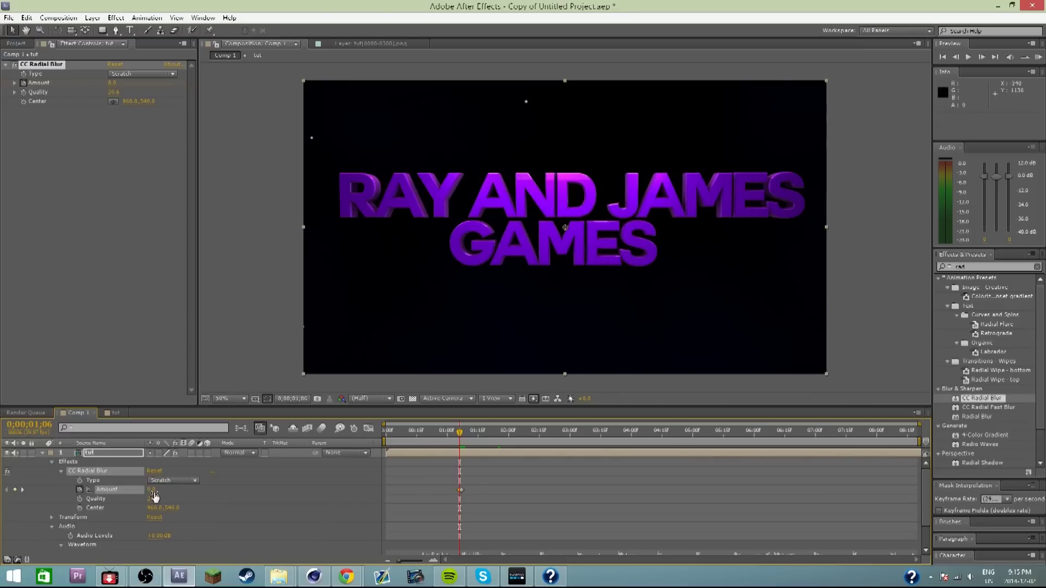
{"action": "left_click", "coordinate": [982, 57]}
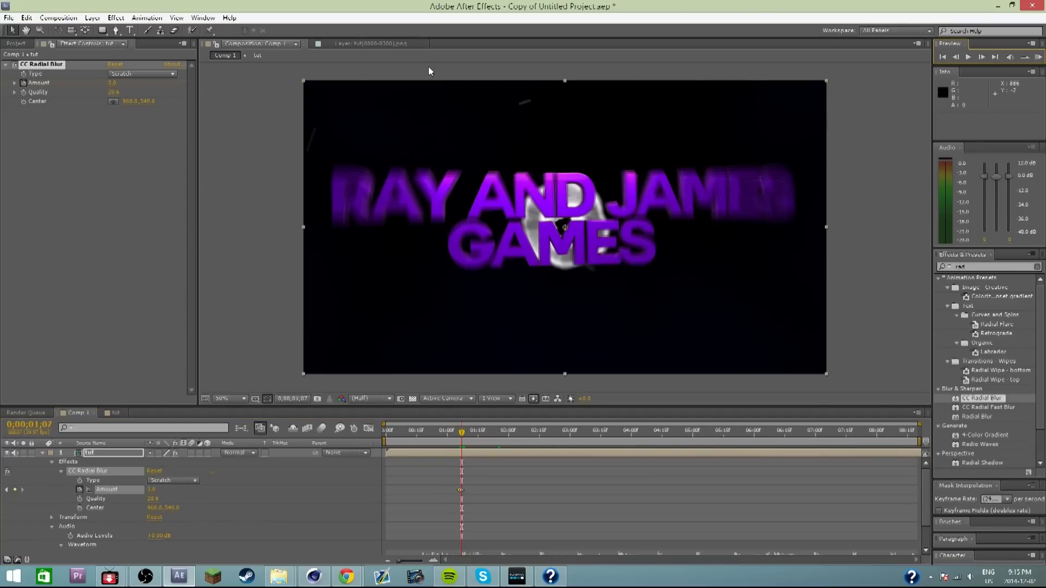
{"action": "mouse_move", "coordinate": [112, 83]}
{"action": "left_mouse_down"}
{"action": "mouse_move", "coordinate": [142, 82]}
{"action": "mouse_move", "coordinate": [117, 92]}
{"action": "left_mouse_up"}
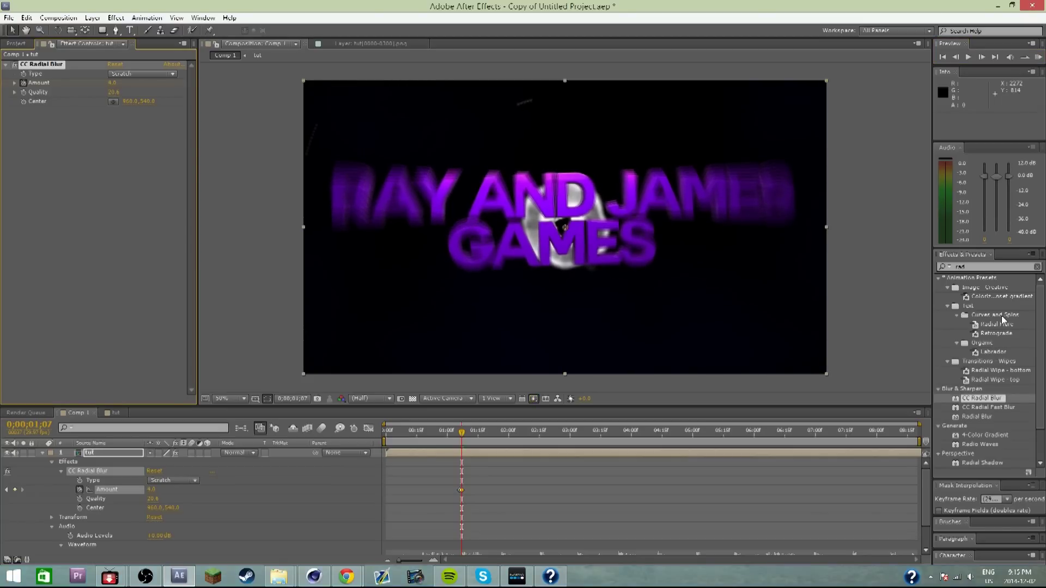
Clear the Effects & Presets search field to list all effects.
{"action": "scroll", "coordinate": [989, 374], "scroll_direction": "down", "scroll_amount": 2}
{"action": "scroll", "coordinate": [989, 374], "scroll_direction": "down", "scroll_amount": 1}
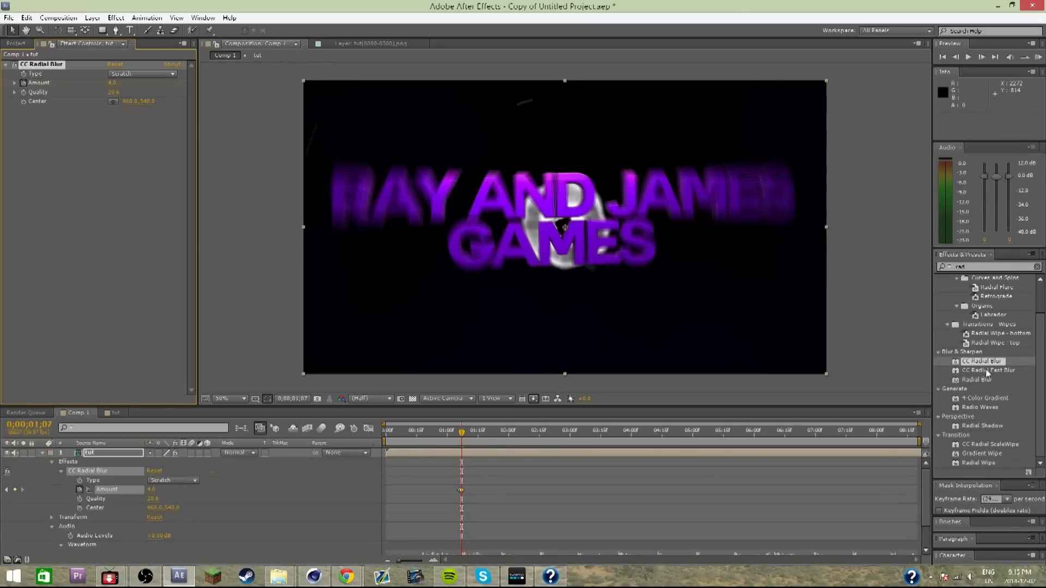
{"action": "scroll", "coordinate": [989, 346], "scroll_direction": "up", "scroll_amount": 2}
{"action": "left_click", "coordinate": [1006, 266]}
{"action": "key", "text": "BackSpace"}
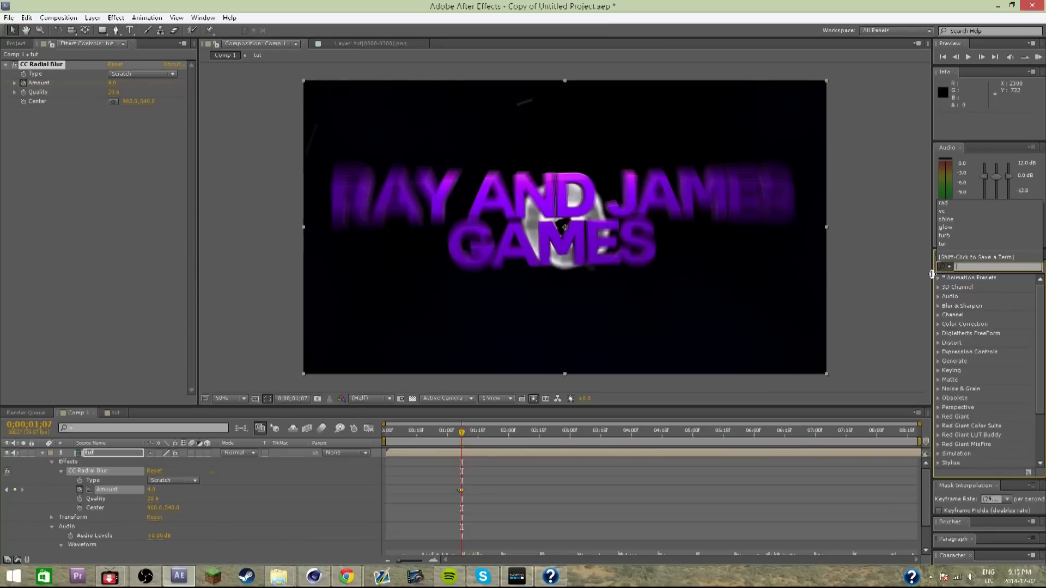
Search 'light bu', apply CC Light Burst 2.5 to the tut layer, and shorten its rays.
{"action": "key", "text": "Escape"}
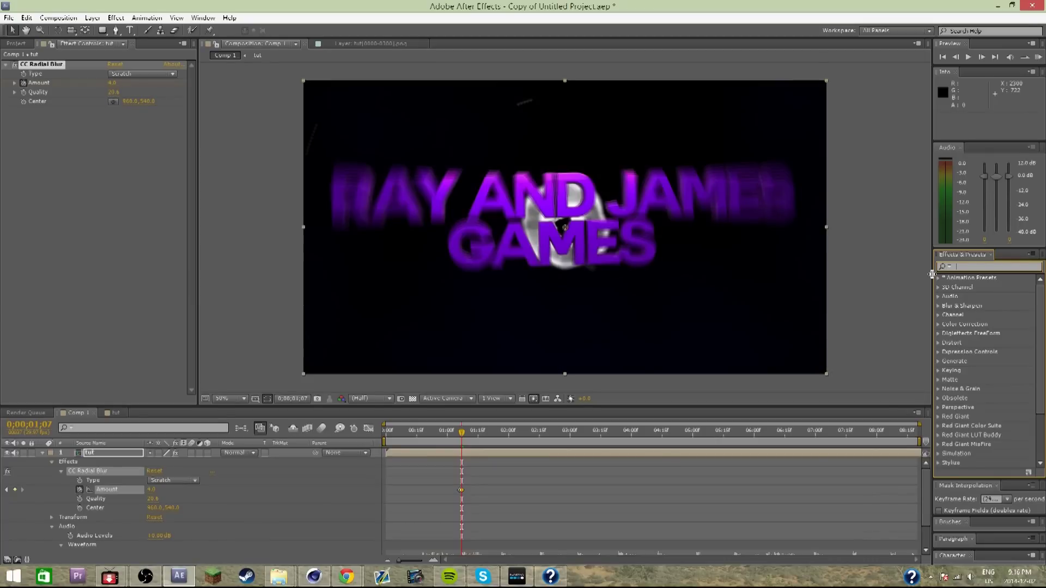
{"action": "type", "text": "light b"}
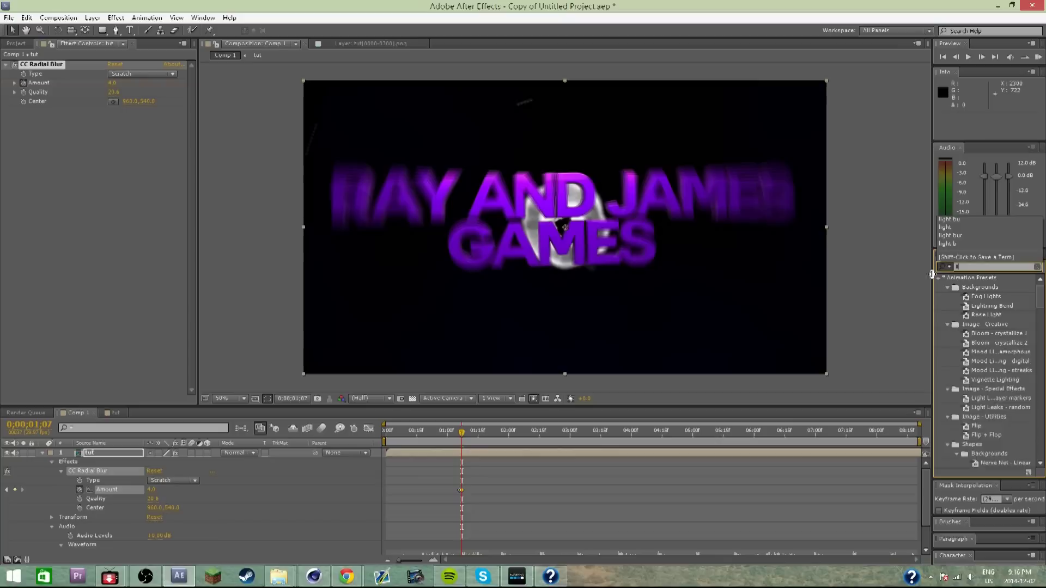
{"action": "type", "text": "u"}
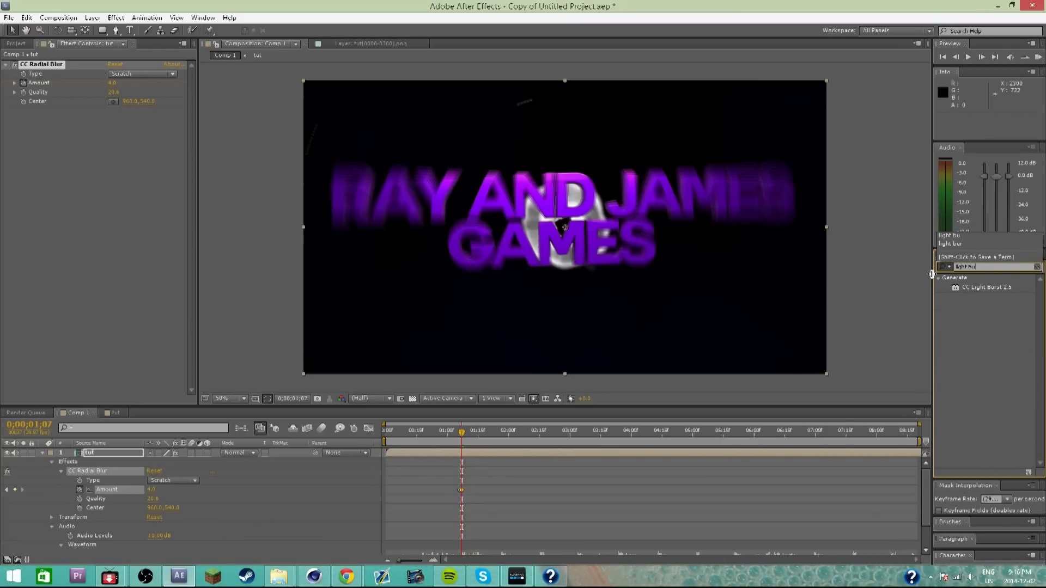
{"action": "left_click_drag", "start_coordinate": [992, 289], "coordinate": [109, 459]}
{"action": "key", "text": "Return"}
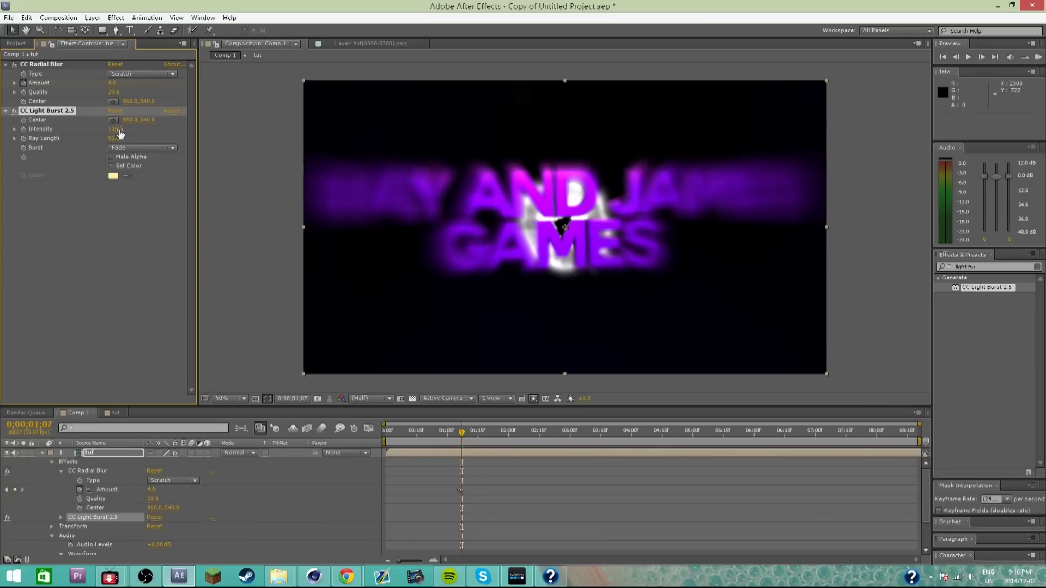
{"action": "left_click_drag", "start_coordinate": [113, 138], "coordinate": [147, 182]}
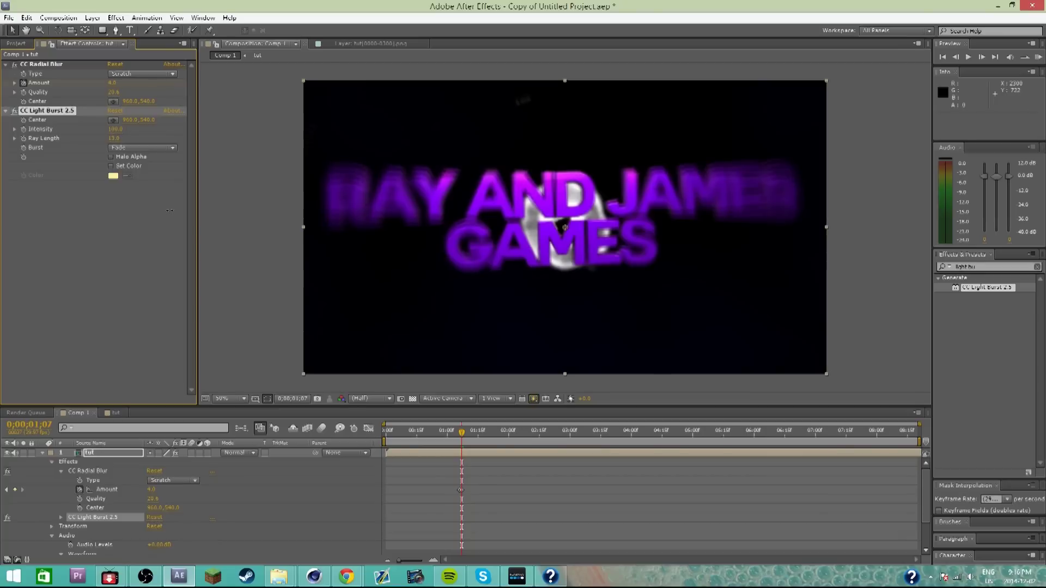
Keyframe Ray Length at 0 on frame 1;06, rising to about 20 on 1;07.
{"action": "left_click_drag", "start_coordinate": [114, 138], "coordinate": [106, 138]}
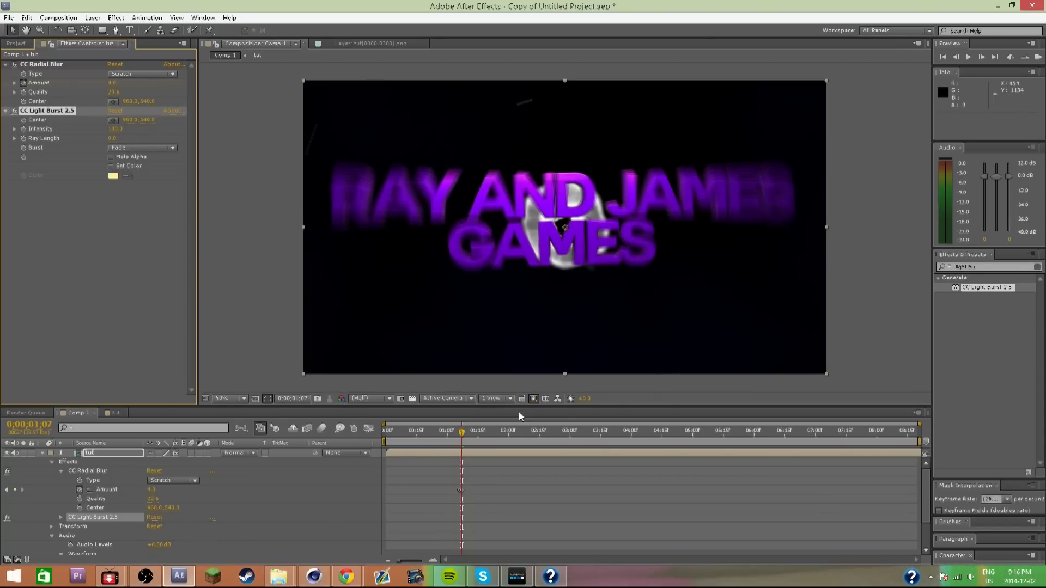
{"action": "left_click", "coordinate": [459, 432]}
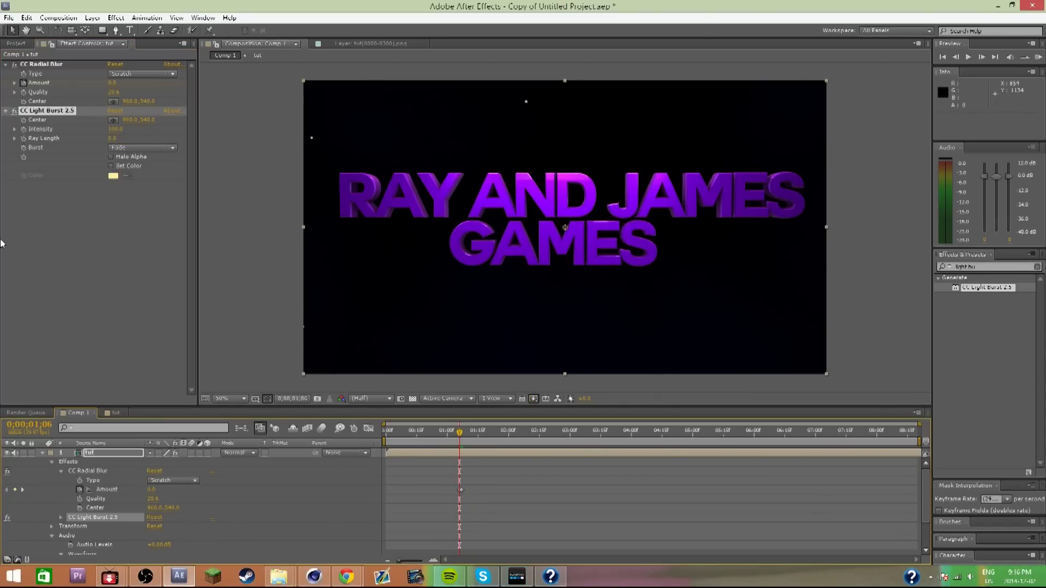
{"action": "left_click", "coordinate": [23, 138]}
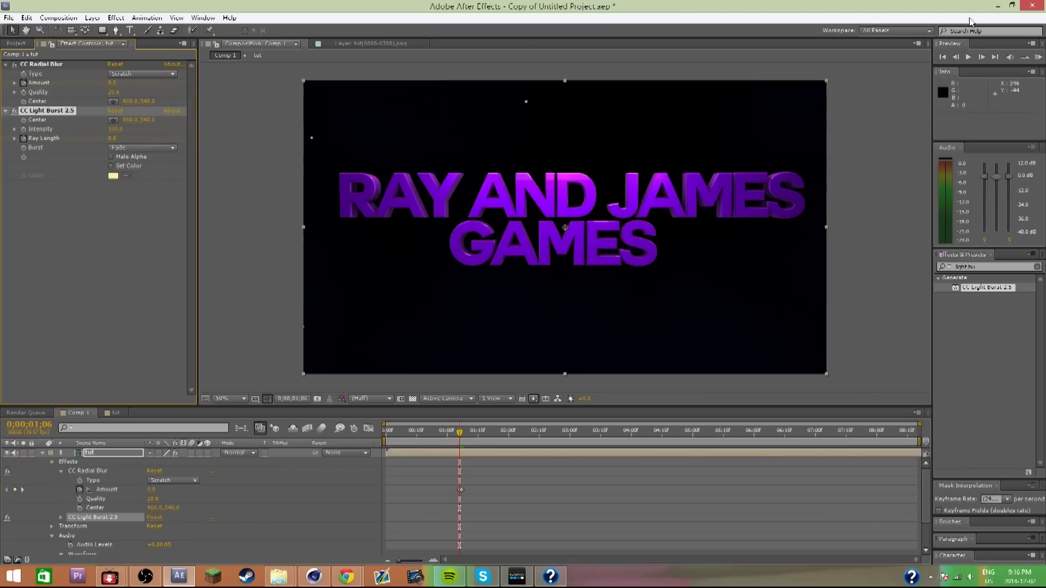
{"action": "left_click", "coordinate": [981, 57]}
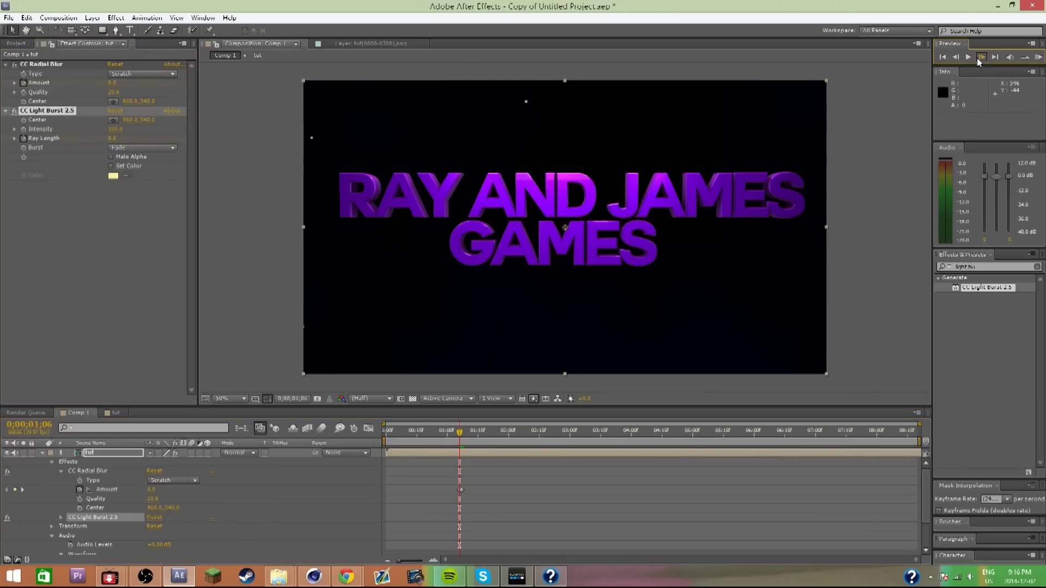
{"action": "left_click", "coordinate": [125, 143]}
{"action": "left_click_drag", "start_coordinate": [113, 138], "coordinate": [125, 138]}
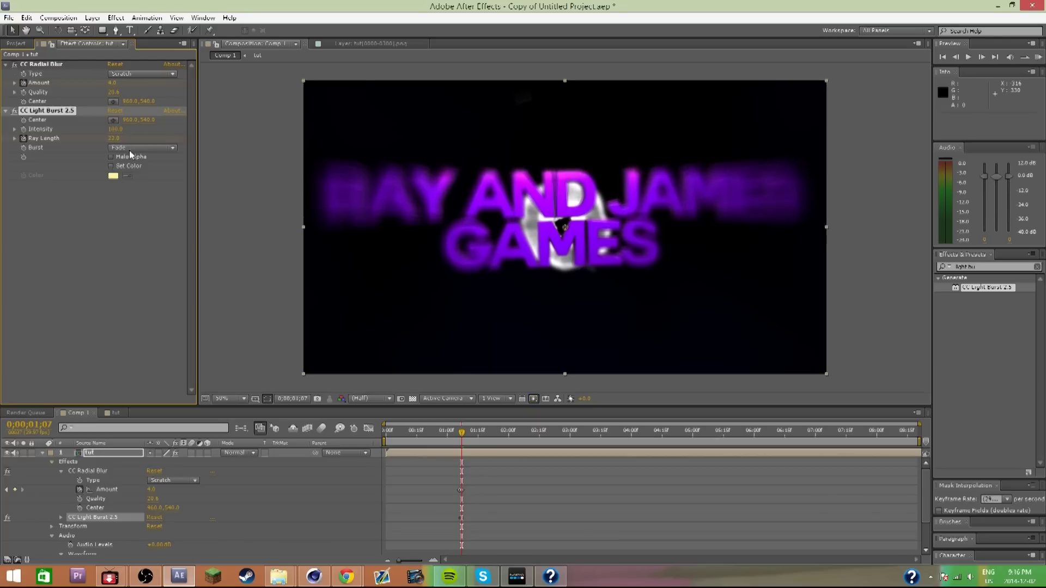
Show the Light Burst properties in the timeline and preview the burst animation.
{"action": "scroll", "coordinate": [492, 494], "scroll_direction": "down", "scroll_amount": 3}
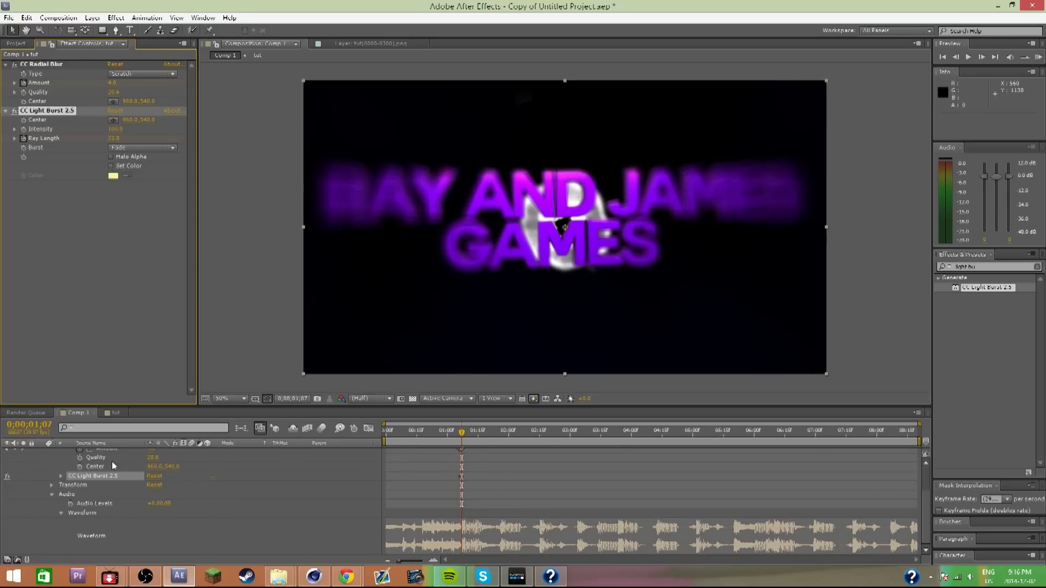
{"action": "left_click", "coordinate": [61, 476]}
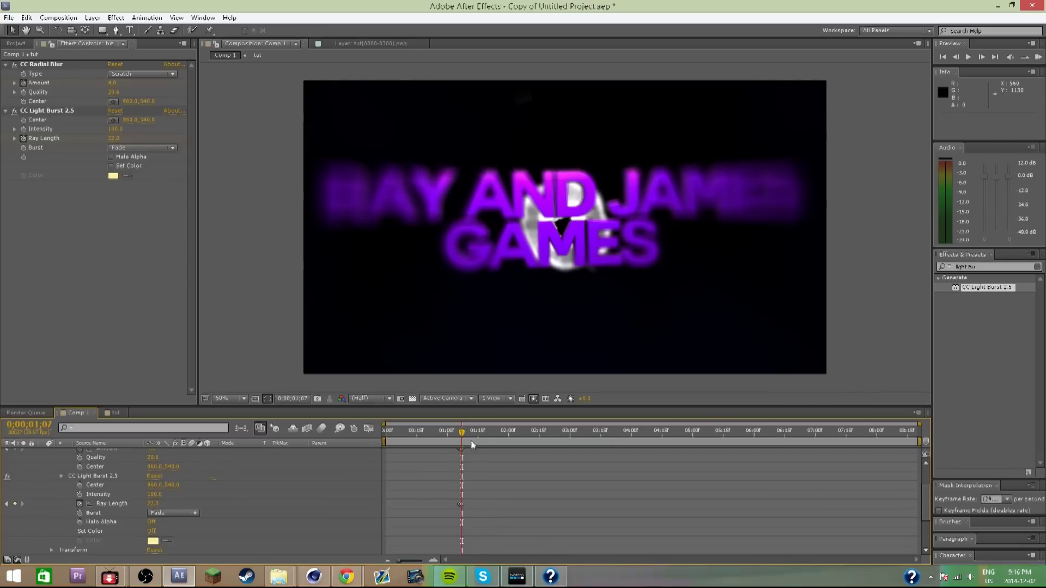
{"action": "left_click_drag", "start_coordinate": [461, 439], "coordinate": [385, 439]}
{"action": "scroll", "coordinate": [482, 483], "scroll_direction": "up", "scroll_amount": 3}
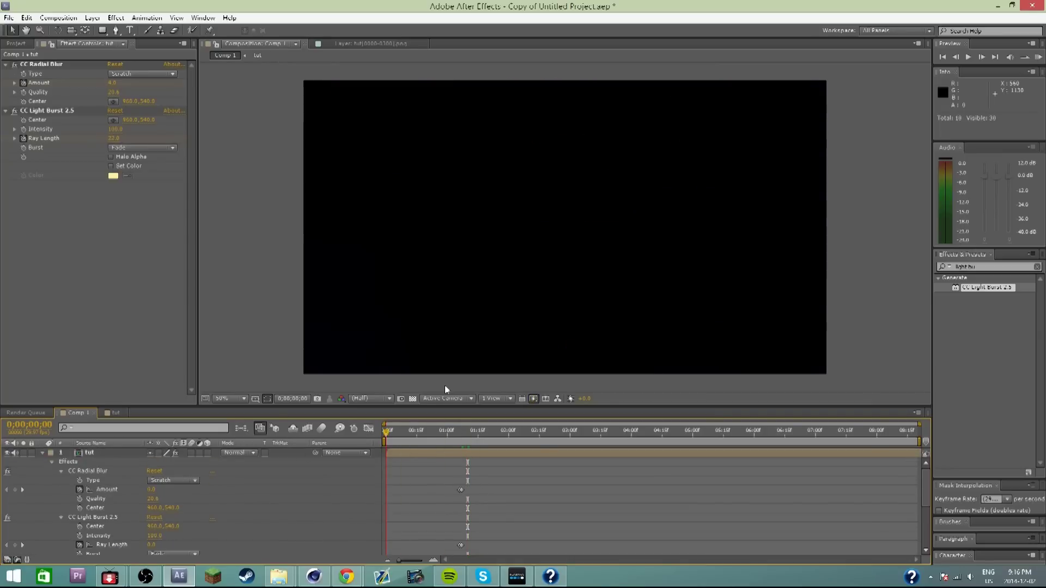
{"action": "left_click", "coordinate": [1039, 58]}
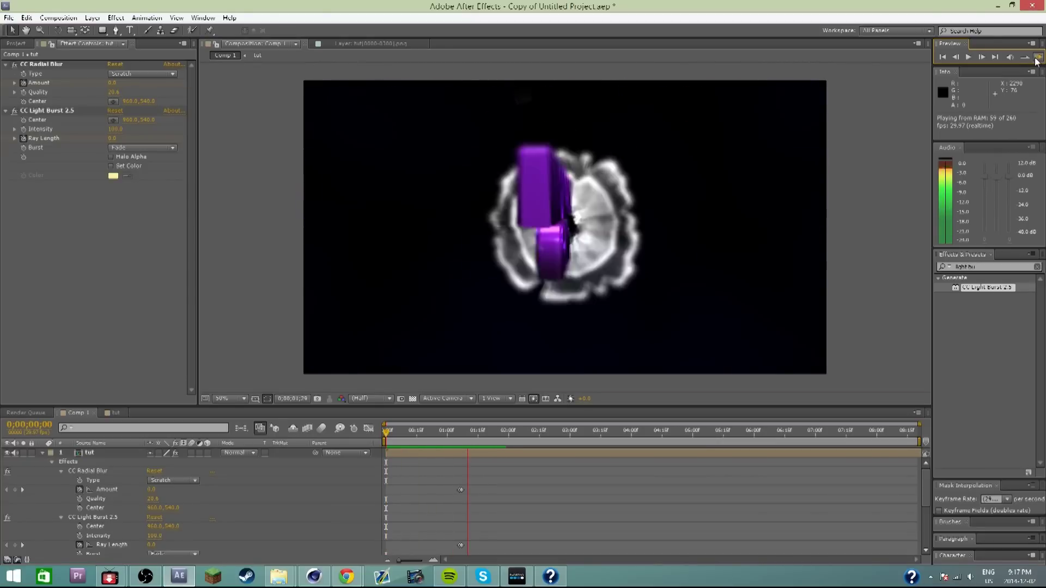
{"action": "left_click", "coordinate": [428, 412]}
Copy the Amount and Ray Length keyframes and paste them at 1;25.
{"action": "left_click_drag", "start_coordinate": [477, 433], "coordinate": [501, 439]}
{"action": "scroll", "coordinate": [557, 478], "scroll_direction": "down", "scroll_amount": 4}
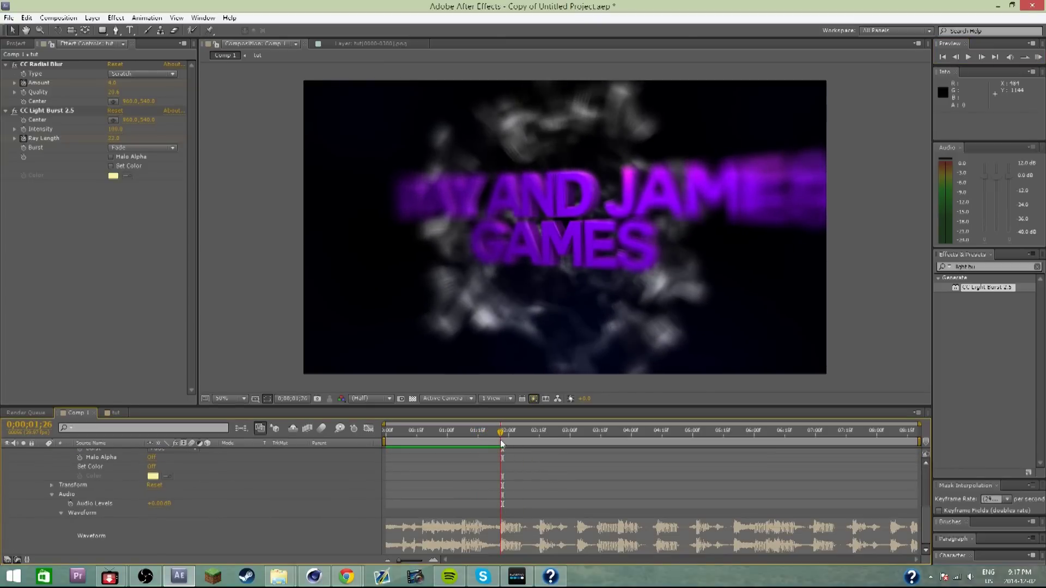
{"action": "scroll", "coordinate": [532, 479], "scroll_direction": "up", "scroll_amount": 5}
{"action": "left_click_drag", "start_coordinate": [444, 481], "coordinate": [485, 557]}
{"action": "key", "text": "ctrl+c"}
{"action": "scroll", "coordinate": [504, 528], "scroll_direction": "down", "scroll_amount": 5}
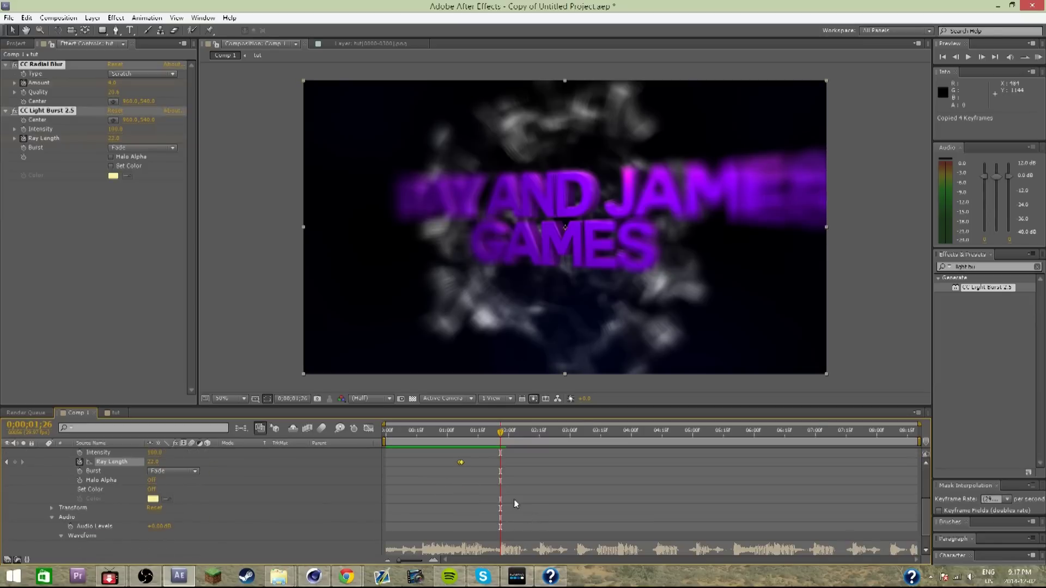
{"action": "left_click_drag", "start_coordinate": [505, 448], "coordinate": [502, 448]}
{"action": "key", "text": "ctrl+v"}
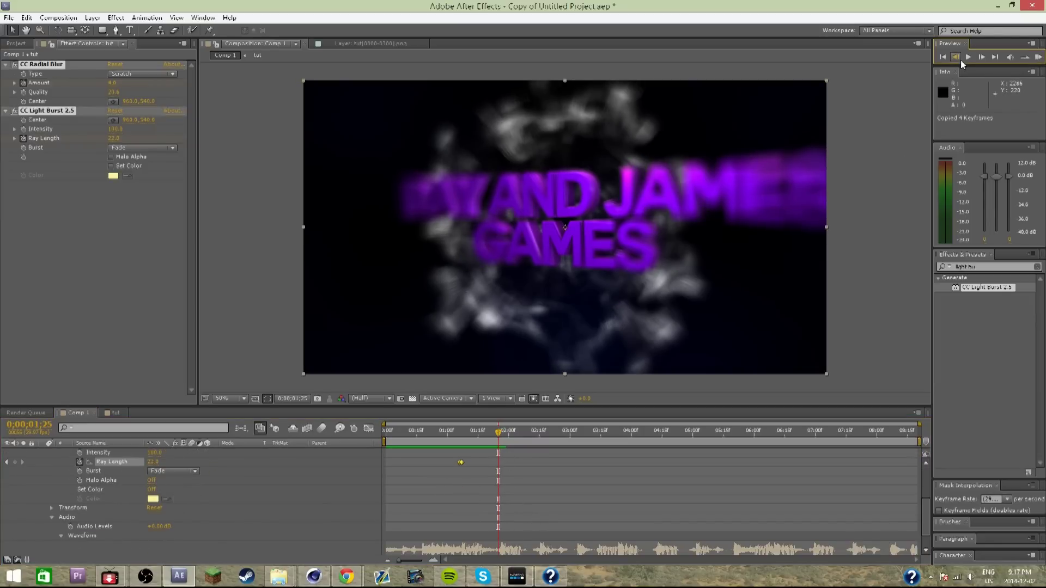
Set Ray Length to 15 at the new burst peak.
{"action": "left_click", "coordinate": [502, 440]}
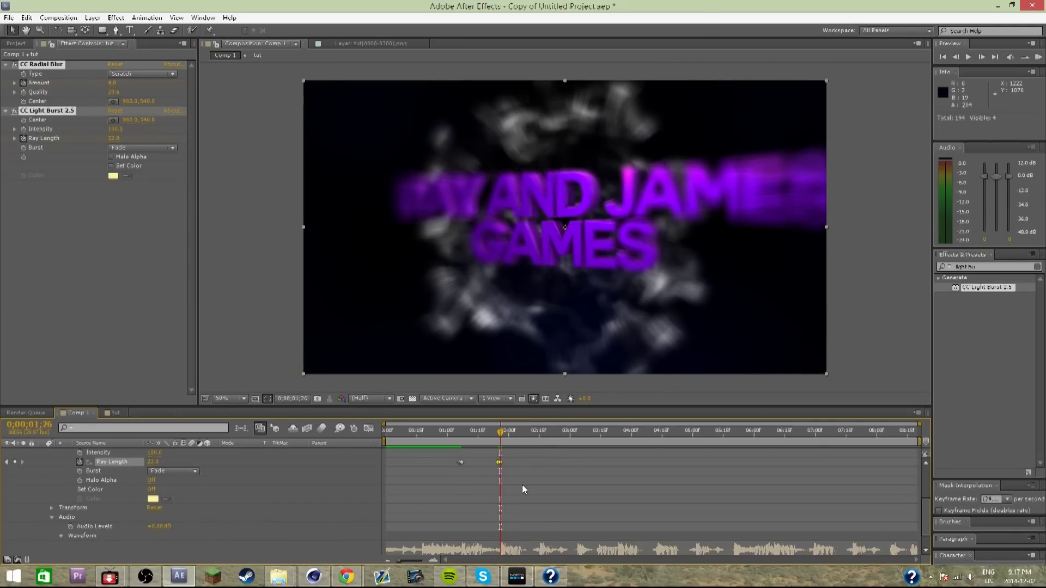
{"action": "scroll", "coordinate": [522, 485], "scroll_direction": "up", "scroll_amount": 3}
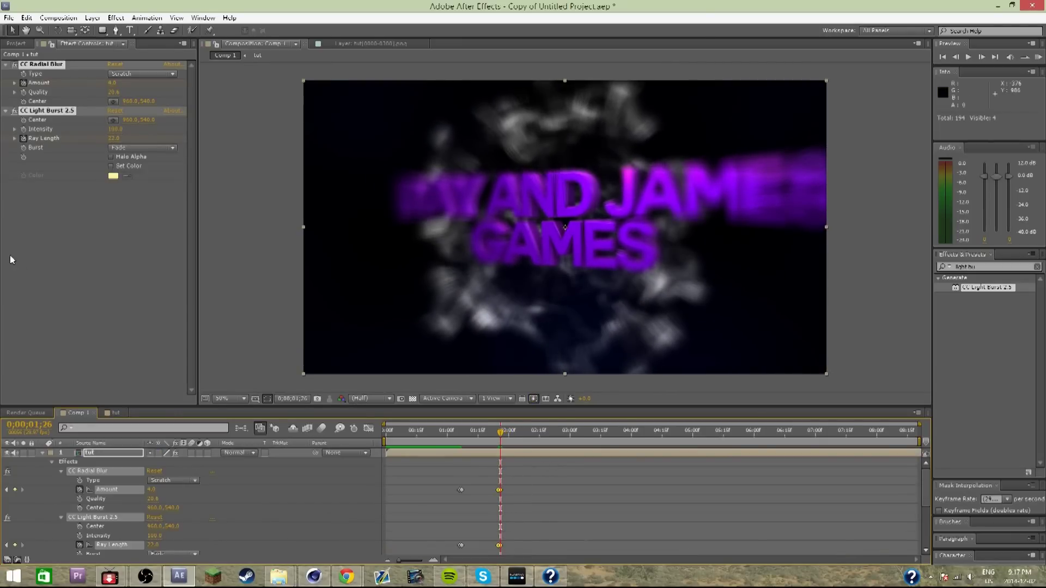
{"action": "left_click", "coordinate": [115, 138]}
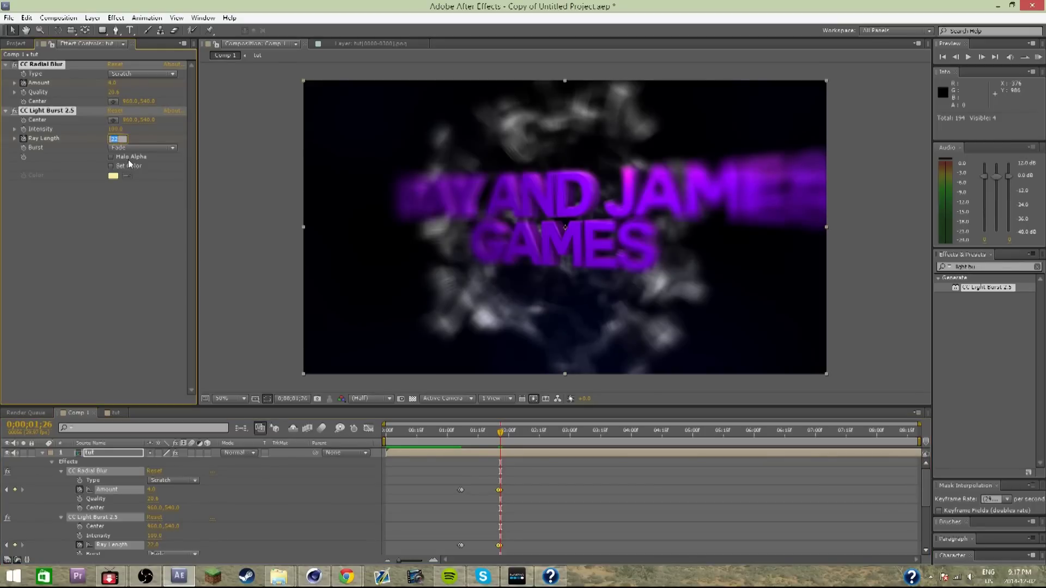
{"action": "type", "text": "10"}
{"action": "key", "text": "Return"}
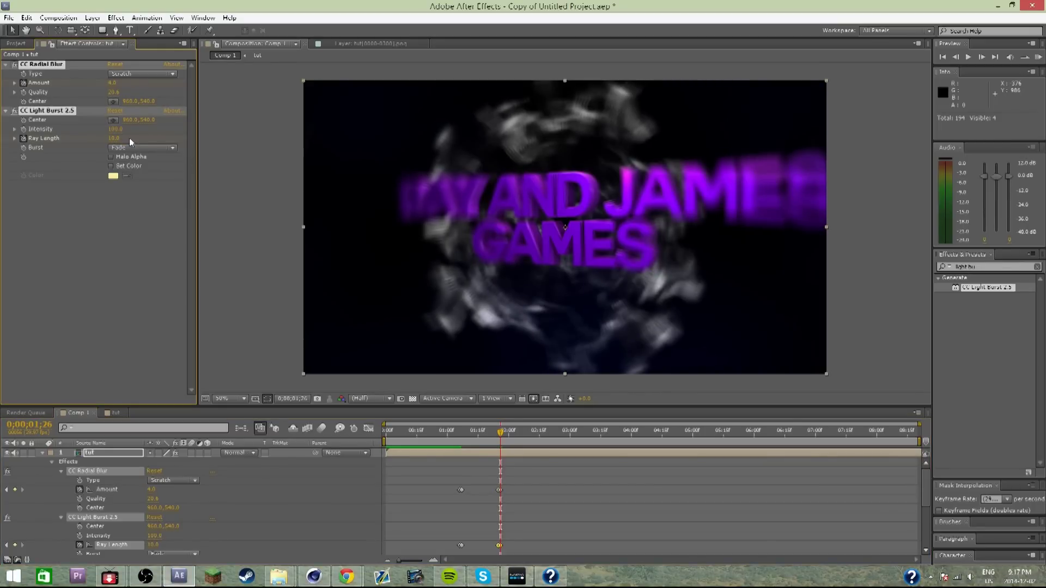
{"action": "left_click", "coordinate": [117, 137]}
{"action": "type", "text": "15"}
{"action": "key", "text": "Return"}
Check the tut and Comp 1 views and set the radial blur Amount to 2.
{"action": "key", "text": "period"}
{"action": "key", "text": "period"}
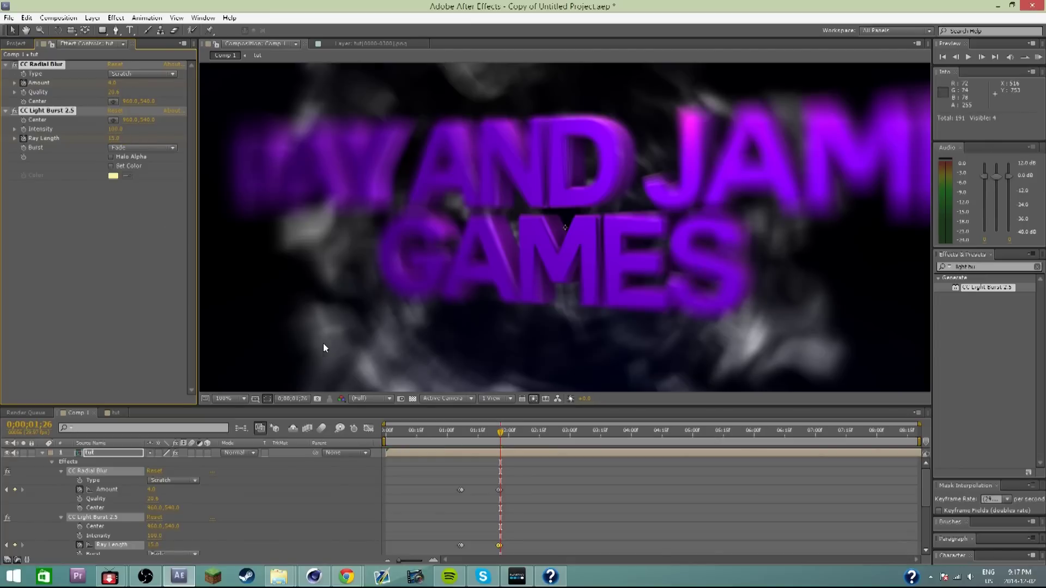
{"action": "left_click", "coordinate": [348, 44]}
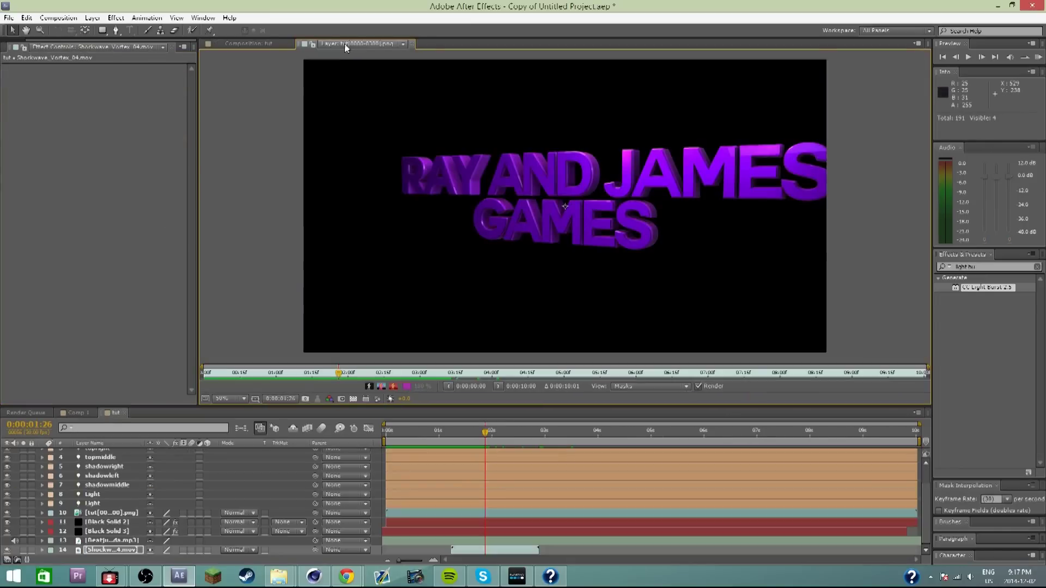
{"action": "left_click", "coordinate": [273, 44]}
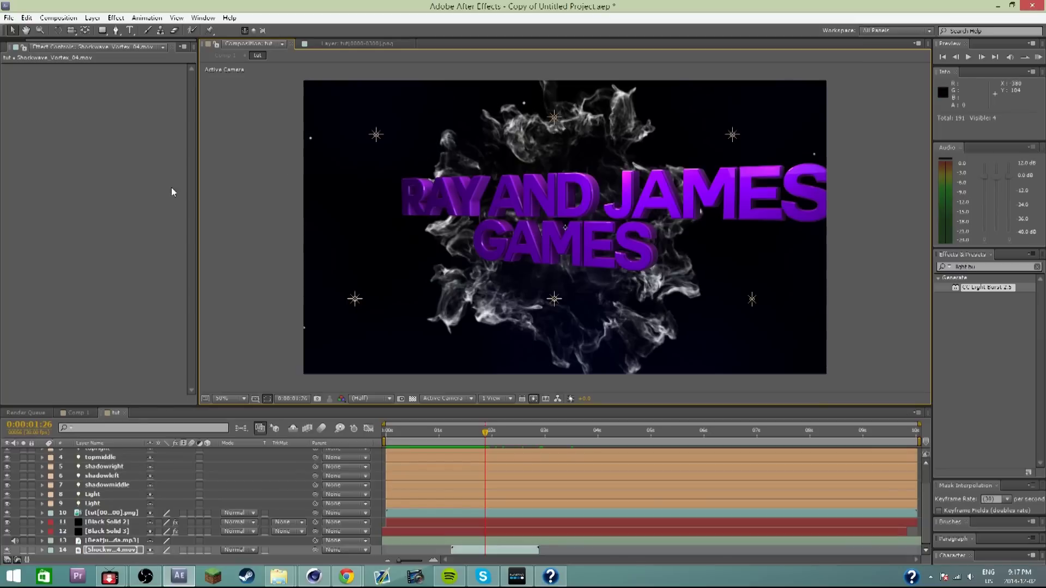
{"action": "left_click", "coordinate": [76, 413]}
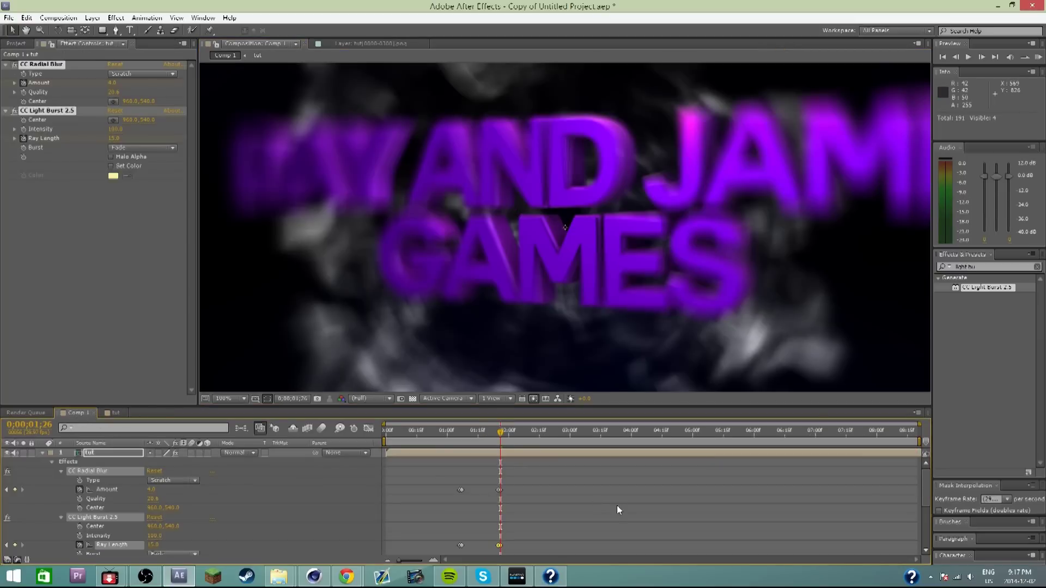
{"action": "key", "text": "period"}
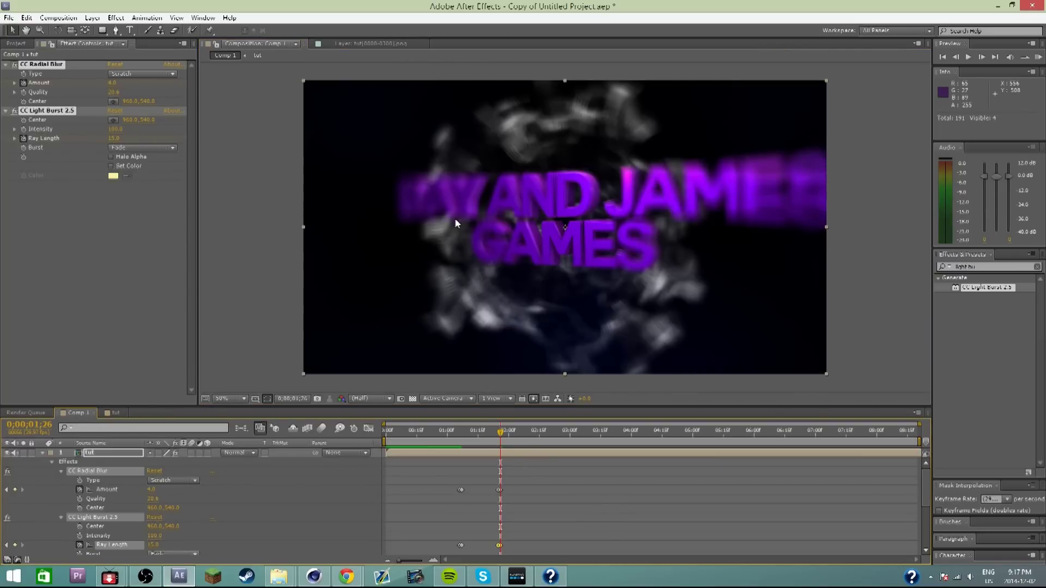
{"action": "left_click", "coordinate": [111, 84]}
{"action": "type", "text": "2"}
{"action": "key", "text": "Return"}
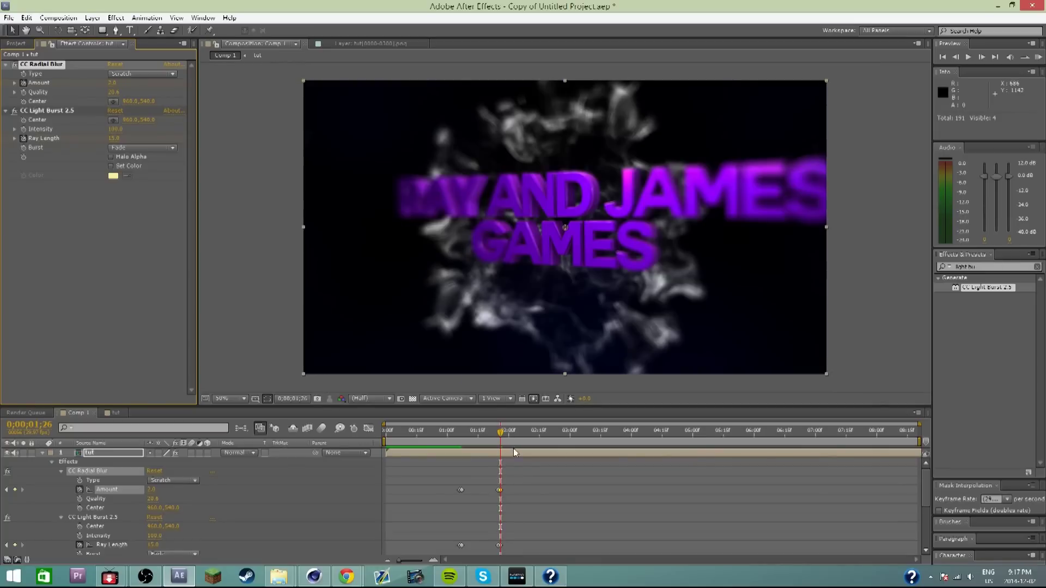
Copy the blur and burst keyframes, paste them at 2;14, and preview the animation.
{"action": "left_click_drag", "start_coordinate": [494, 448], "coordinate": [535, 449]}
{"action": "scroll", "coordinate": [531, 463], "scroll_direction": "down", "scroll_amount": 5}
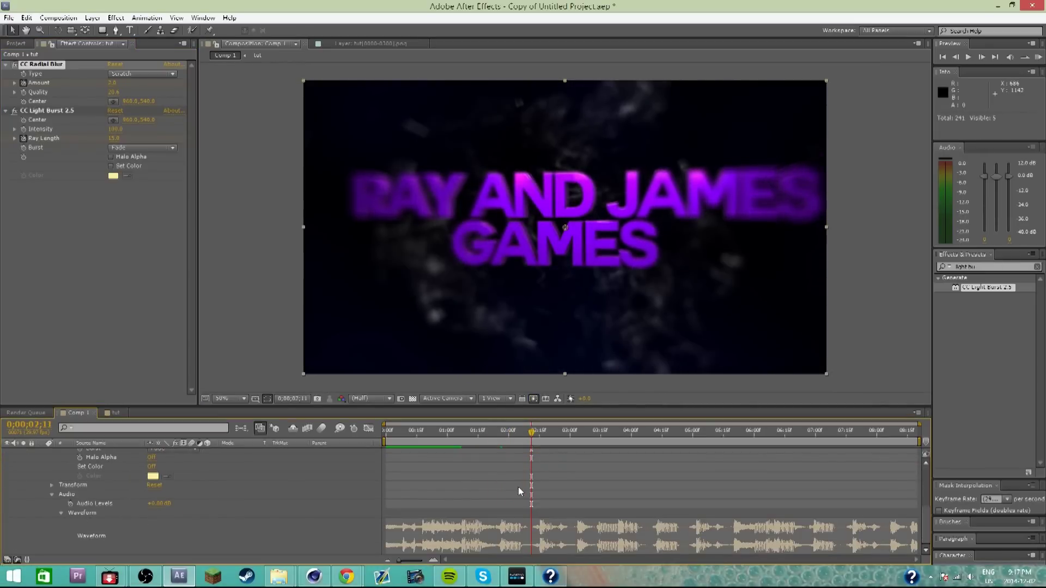
{"action": "scroll", "coordinate": [511, 484], "scroll_direction": "up", "scroll_amount": 3}
{"action": "left_click_drag", "start_coordinate": [510, 531], "coordinate": [542, 444]}
{"action": "key", "text": "ctrl+c"}
{"action": "scroll", "coordinate": [560, 473], "scroll_direction": "down", "scroll_amount": 5}
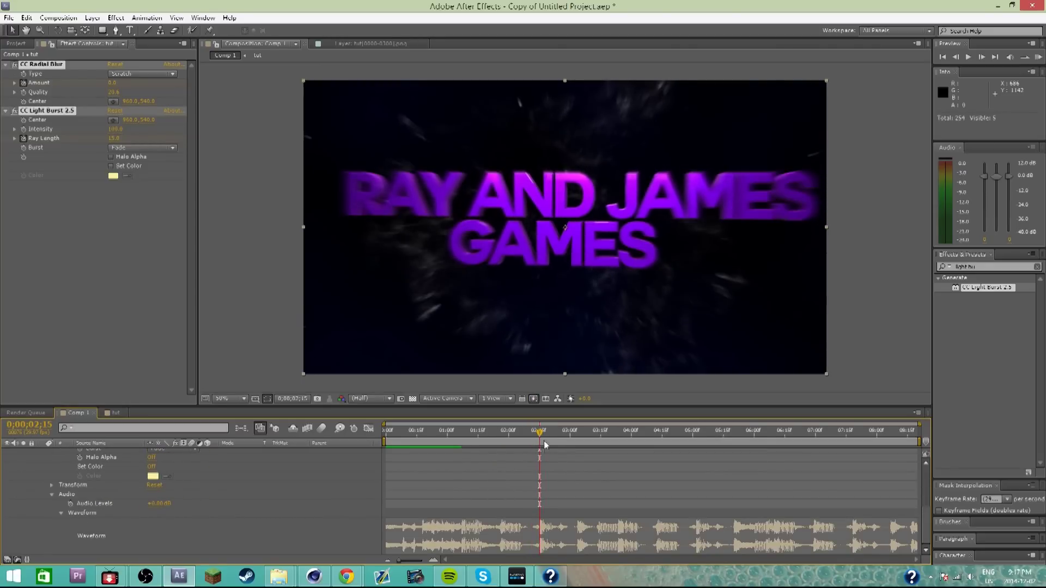
{"action": "key", "text": "ctrl+z"}
{"action": "key", "text": "ctrl+v"}
{"action": "left_click_drag", "start_coordinate": [540, 440], "coordinate": [299, 449]}
{"action": "left_click", "coordinate": [1037, 58]}
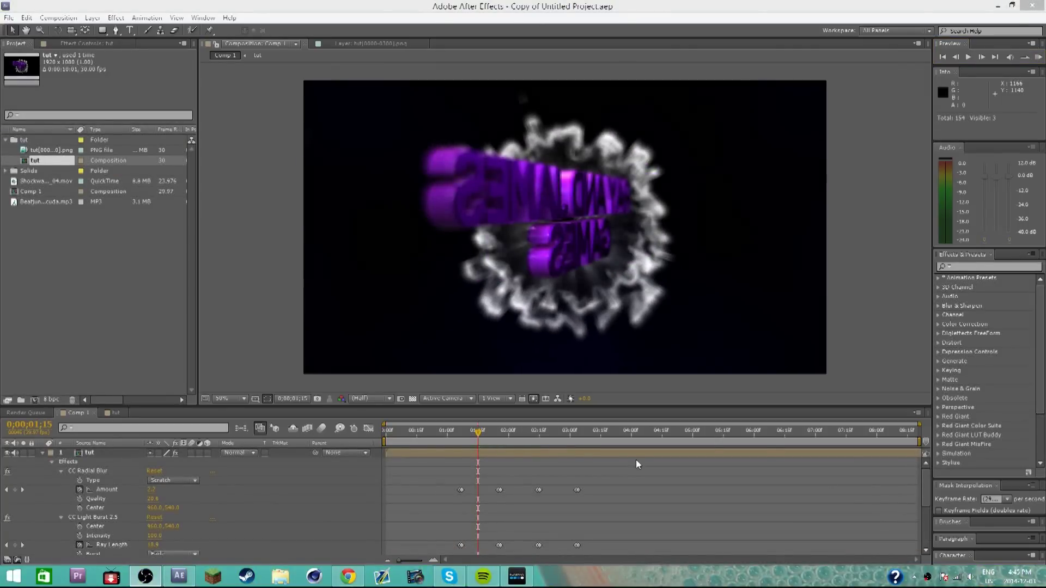
{"action": "left_click", "coordinate": [482, 443]}
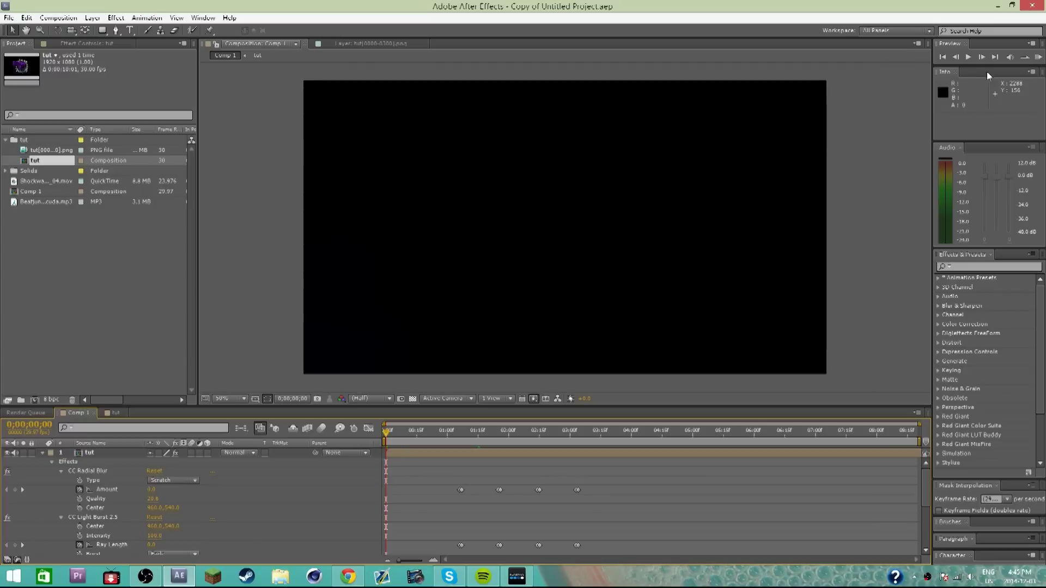
{"action": "left_click", "coordinate": [1038, 59]}
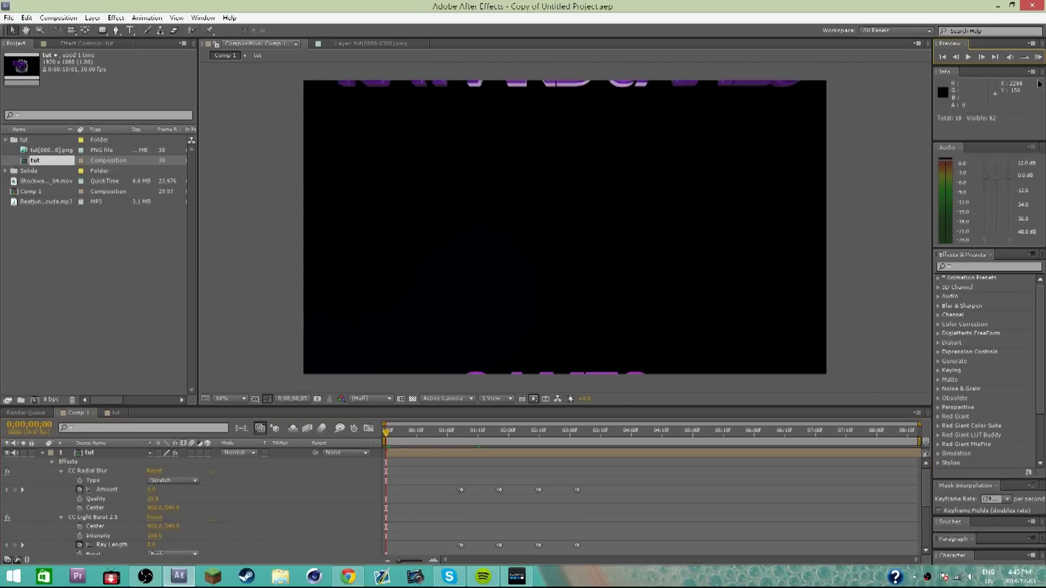
{"action": "left_click", "coordinate": [1039, 84]}
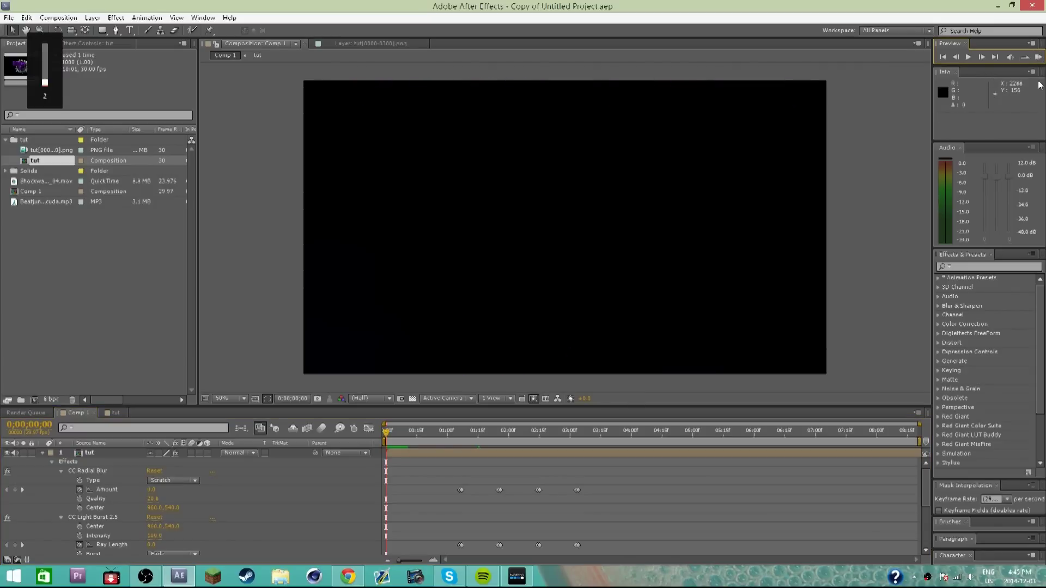
{"action": "left_click", "coordinate": [1039, 56]}
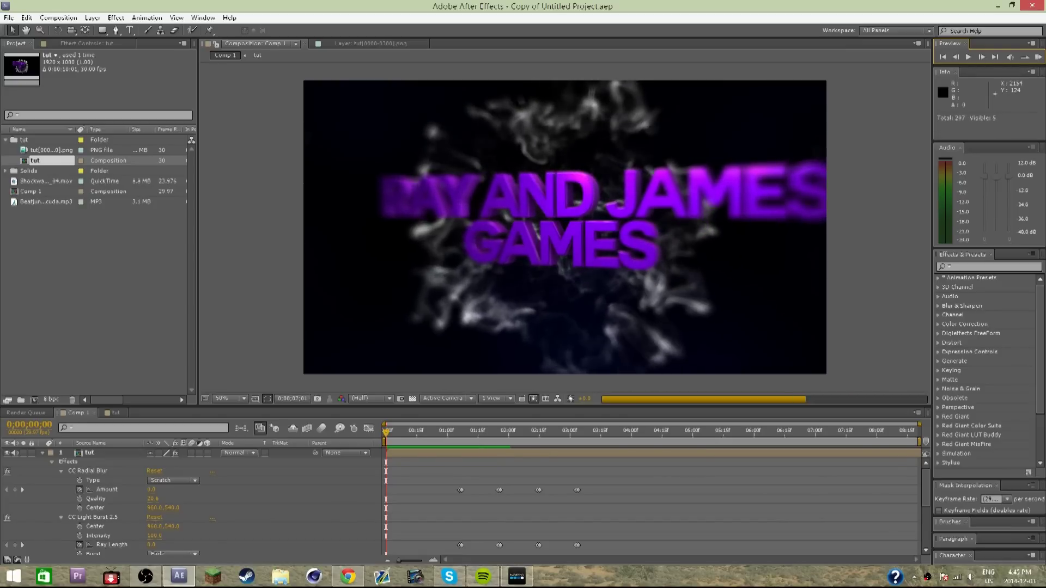
{"action": "left_click", "coordinate": [1038, 57]}
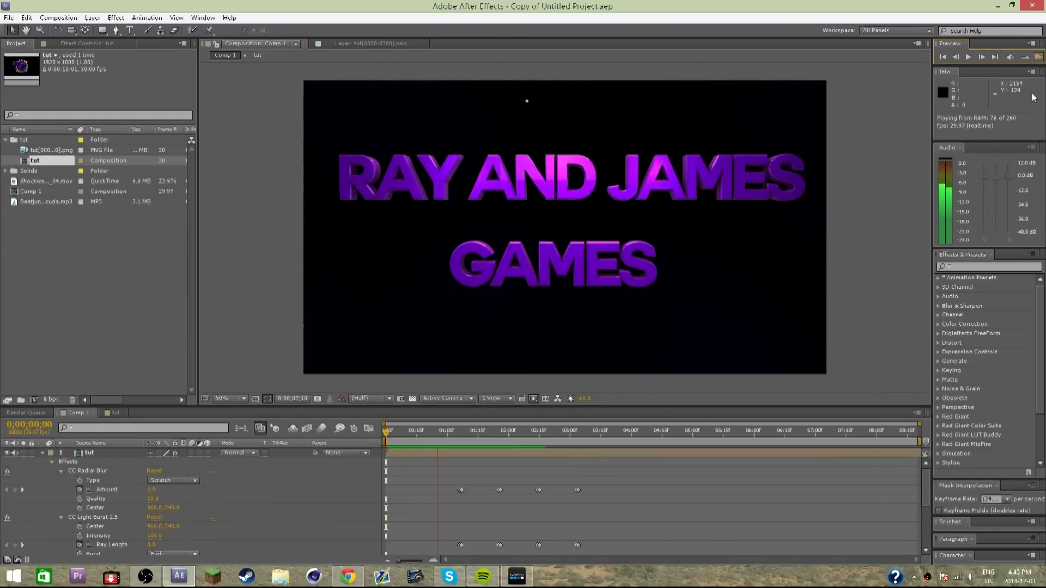
{"action": "key", "text": "space"}
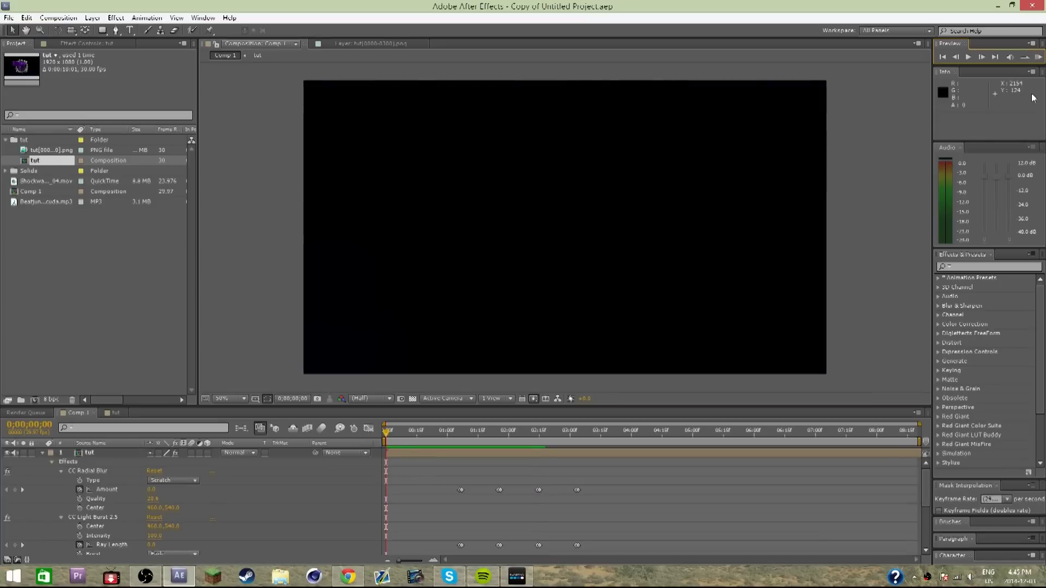
{"action": "left_click_drag", "start_coordinate": [497, 441], "coordinate": [501, 439]}
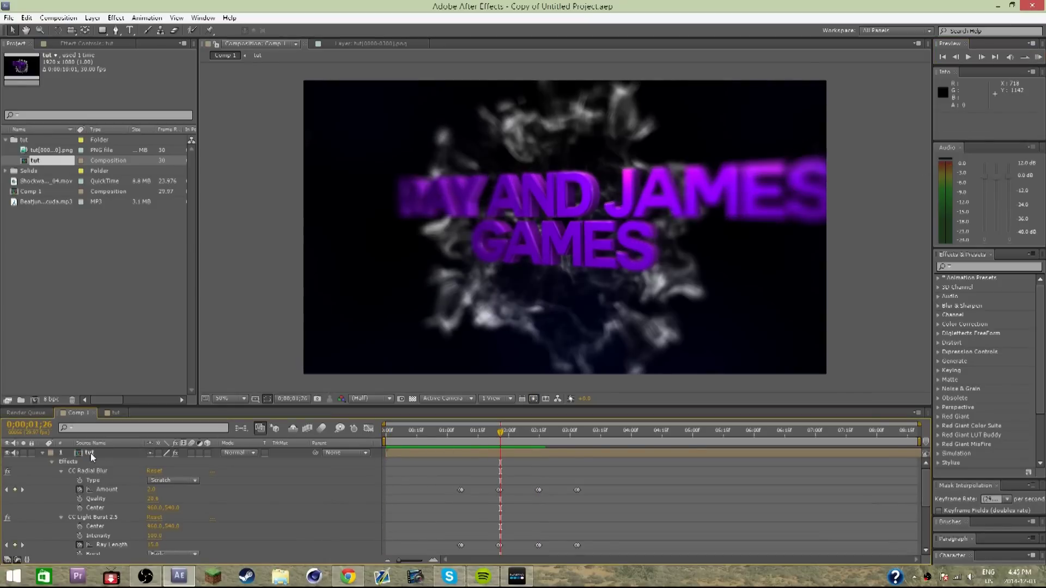
Set a Scale keyframe at 0;00;01;26 and raise the title's scale to 109% one frame later.
{"action": "left_click", "coordinate": [43, 453]}
{"action": "left_click", "coordinate": [44, 455]}
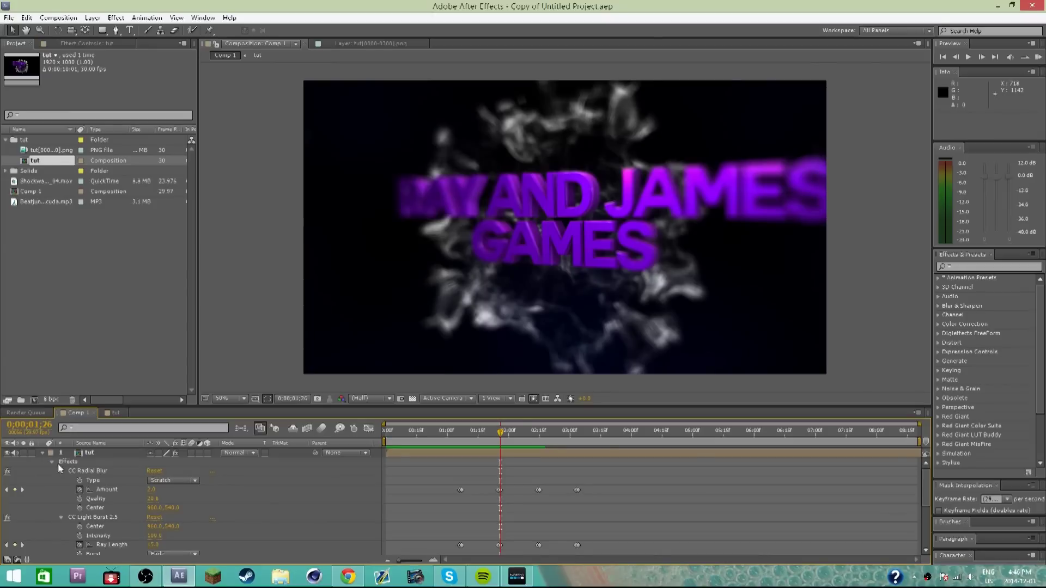
{"action": "left_click", "coordinate": [53, 462]}
{"action": "left_click", "coordinate": [50, 471]}
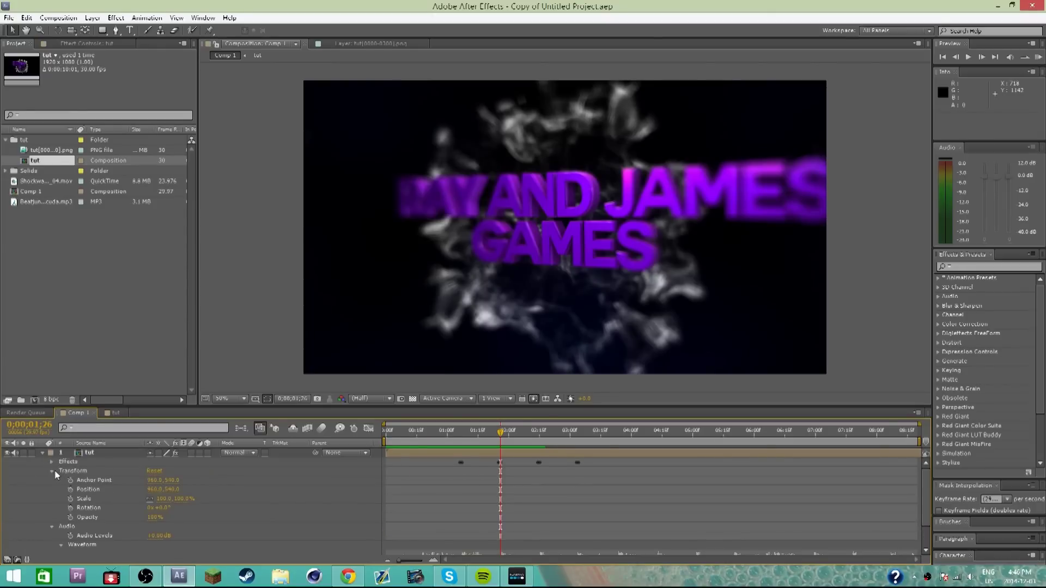
{"action": "left_click", "coordinate": [70, 499]}
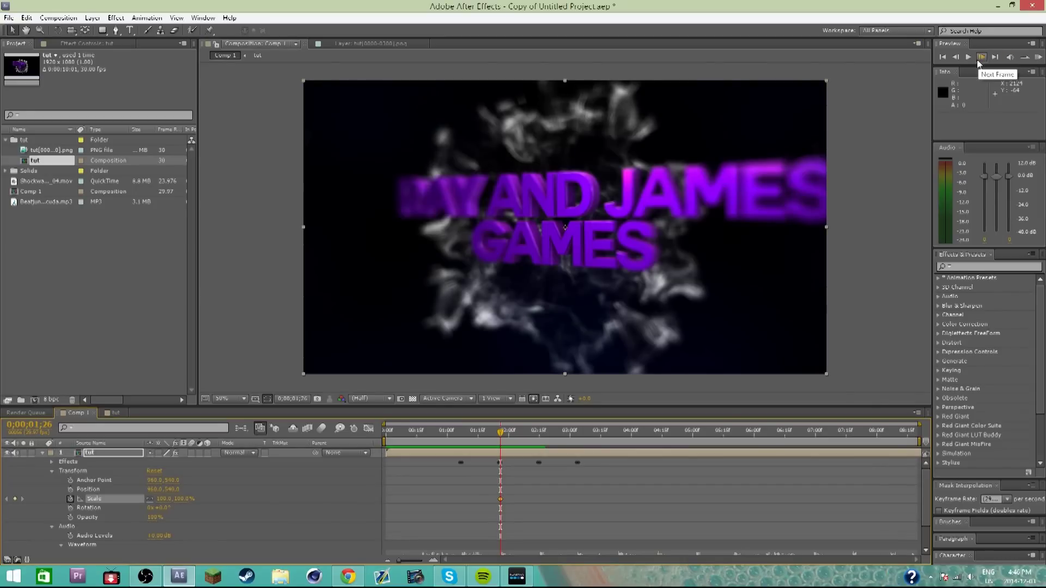
{"action": "scroll", "coordinate": [673, 501], "scroll_direction": "down", "scroll_amount": 2}
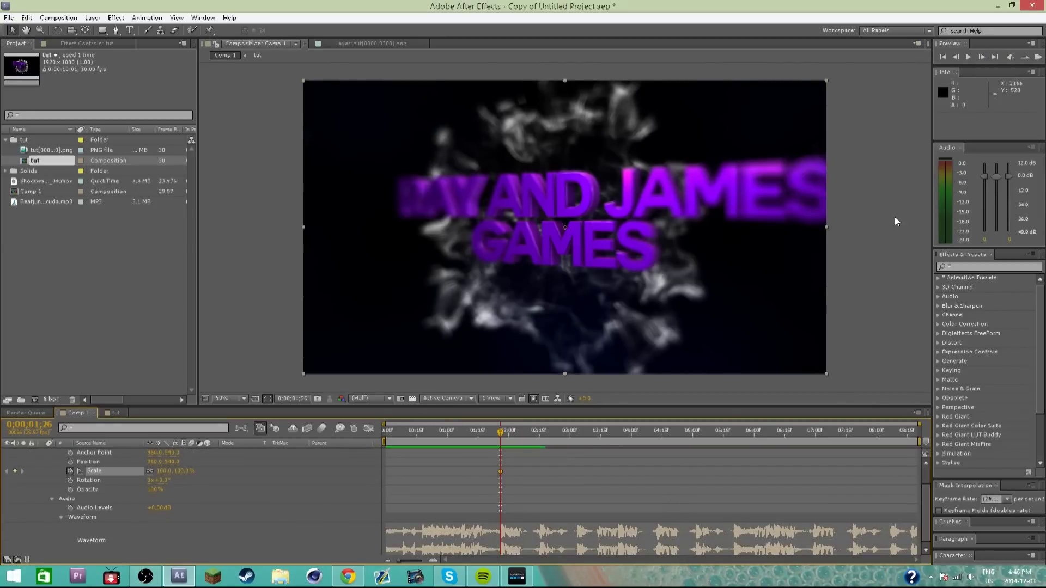
{"action": "left_click", "coordinate": [981, 57]}
{"action": "left_click_drag", "start_coordinate": [181, 471], "coordinate": [184, 471]}
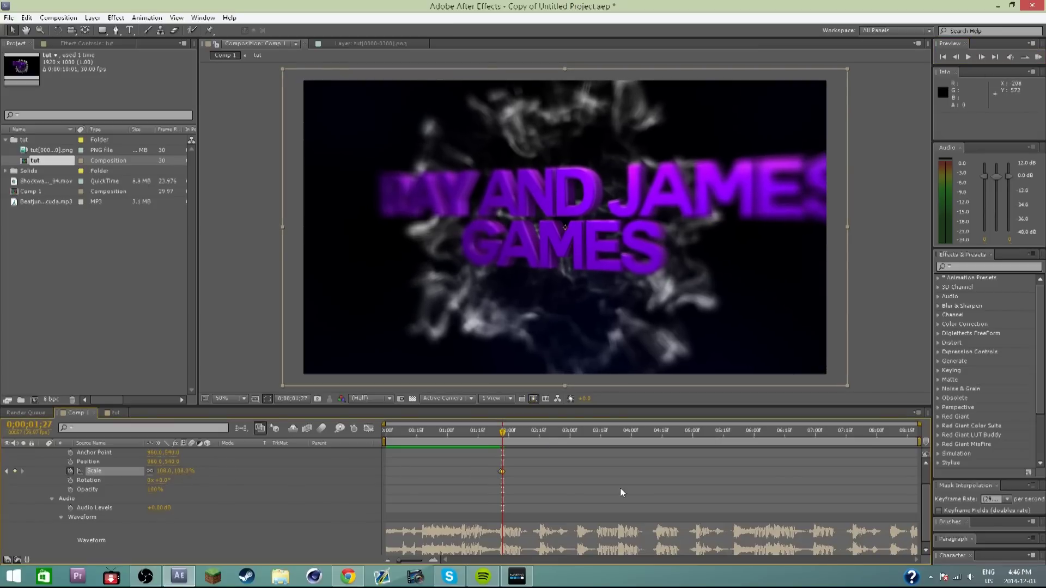
Paste a 100% Scale keyframe near 0;00;02;15, shift it to 0;00;02;14, and return to 1;26.
{"action": "left_click_drag", "start_coordinate": [527, 444], "coordinate": [539, 443]}
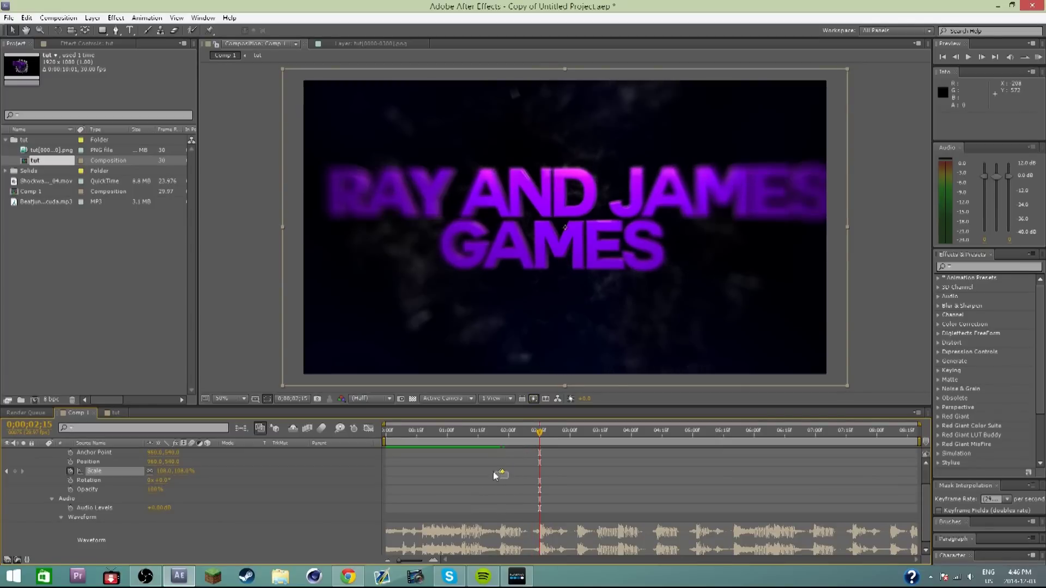
{"action": "key", "text": "ctrl+b"}
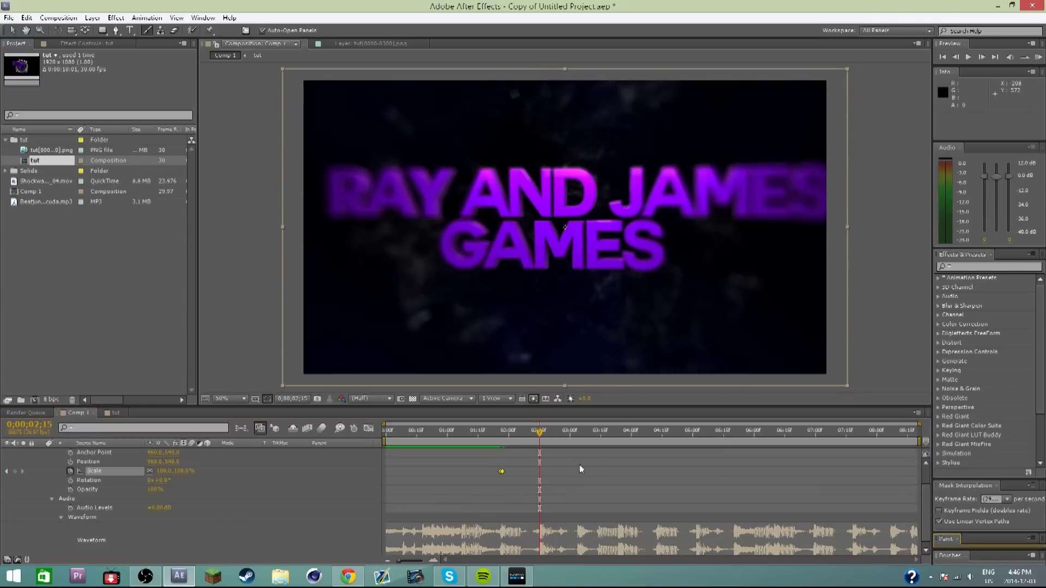
{"action": "left_click", "coordinate": [545, 476]}
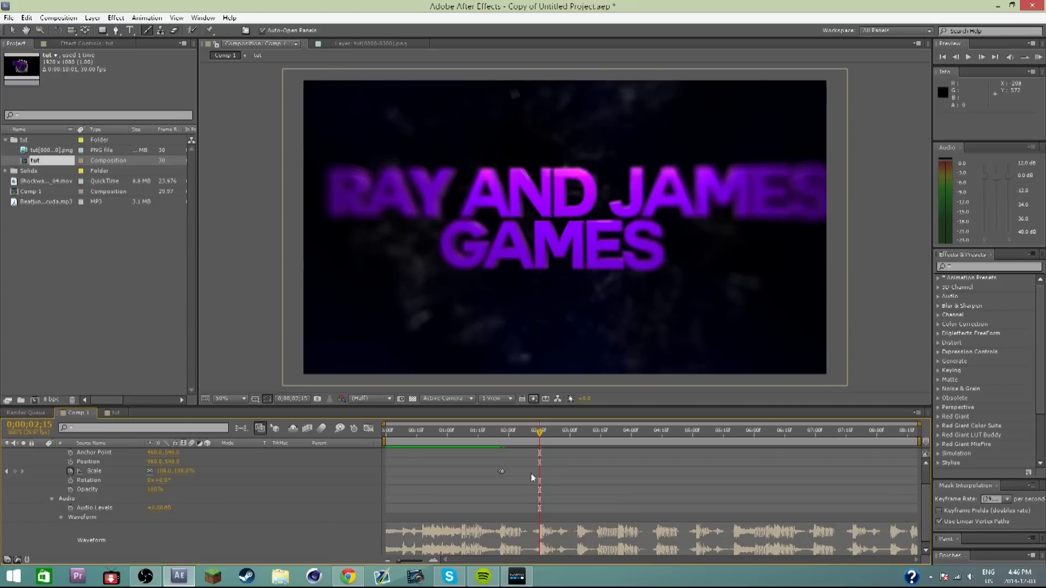
{"action": "key", "text": "ctrl+v"}
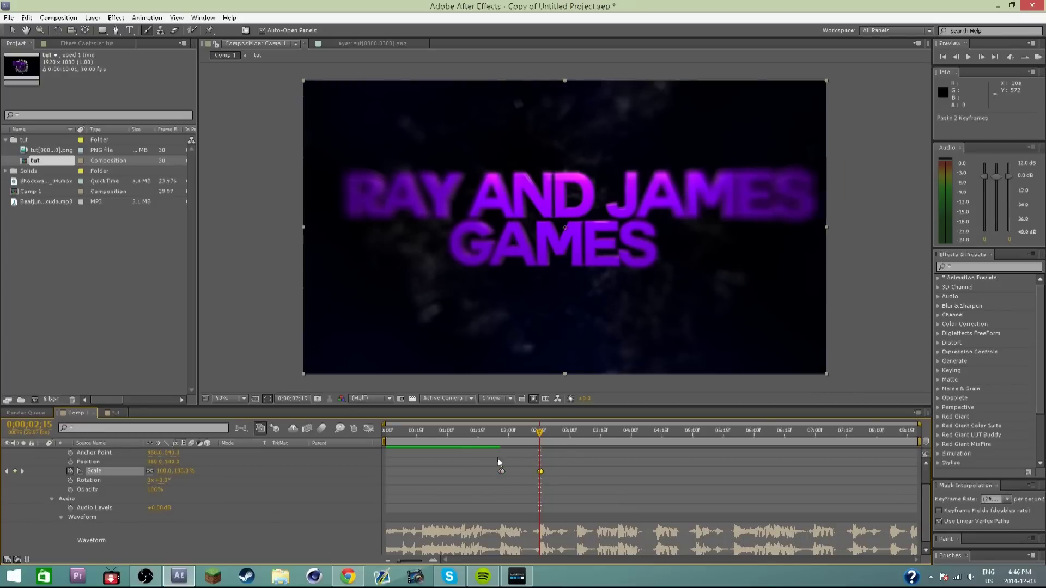
{"action": "left_click", "coordinate": [544, 477]}
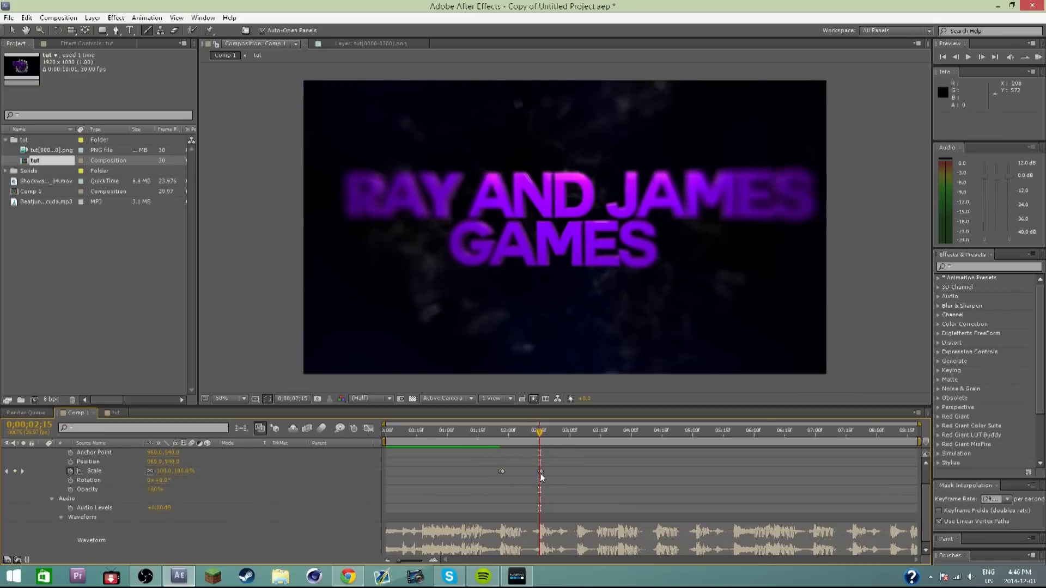
{"action": "left_click", "coordinate": [541, 475]}
{"action": "left_click_drag", "start_coordinate": [541, 476], "coordinate": [540, 476]}
{"action": "left_click_drag", "start_coordinate": [538, 439], "coordinate": [380, 433]}
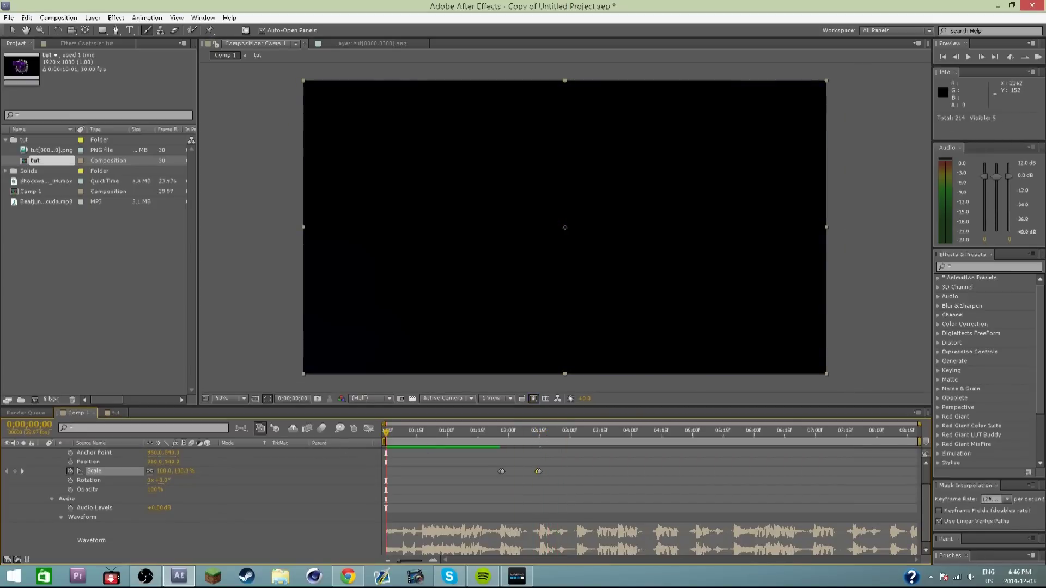
RAM Preview the scale pulse, then select and copy both Scale keyframes.
{"action": "left_click", "coordinate": [1038, 58]}
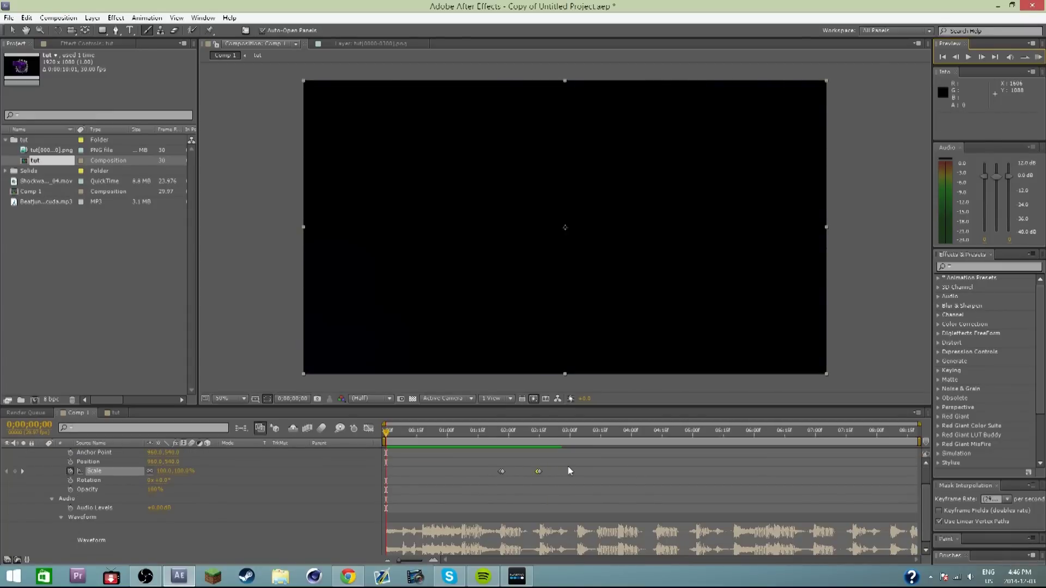
{"action": "scroll", "coordinate": [570, 471], "scroll_direction": "up", "scroll_amount": 1}
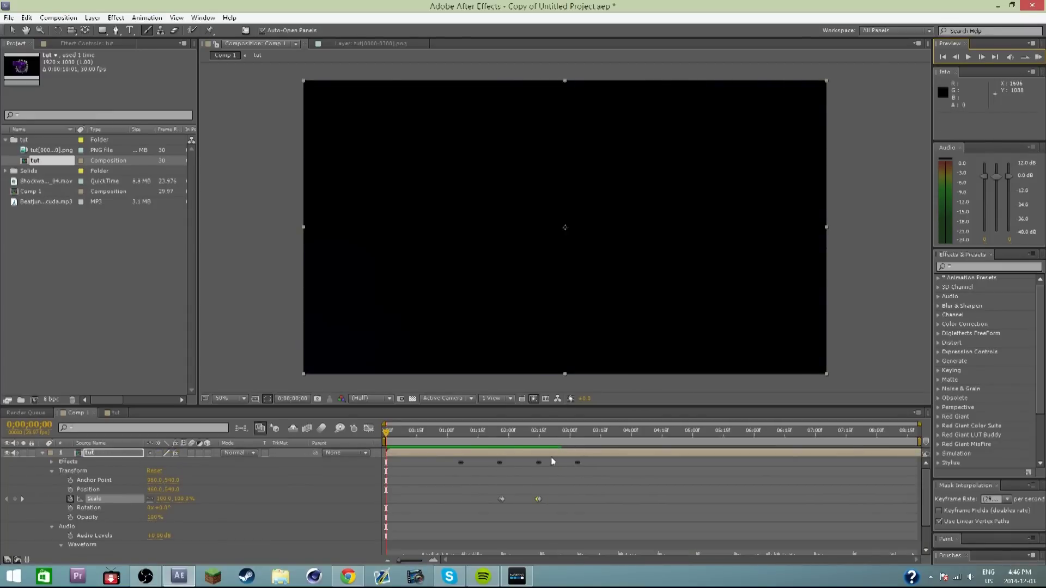
{"action": "left_click_drag", "start_coordinate": [580, 511], "coordinate": [492, 497]}
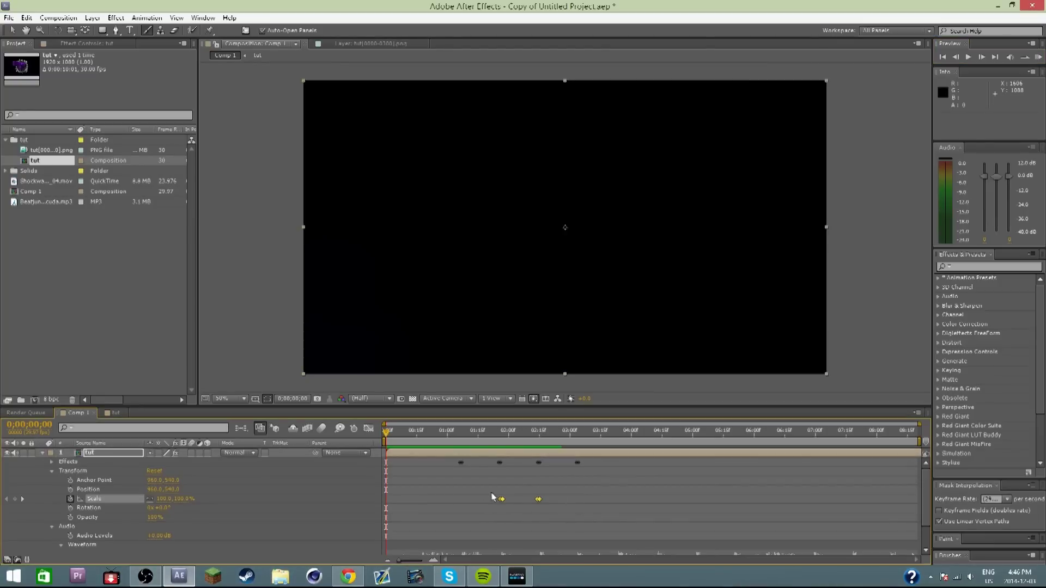
{"action": "key", "text": "ctrl+c"}
Reveal the radial blur and light burst effects and move the playhead to 0;00;03;11.
{"action": "mouse_move", "coordinate": [461, 449]}
{"action": "left_mouse_down"}
{"action": "mouse_move", "coordinate": [463, 458]}
{"action": "mouse_move", "coordinate": [461, 444]}
{"action": "left_mouse_up"}
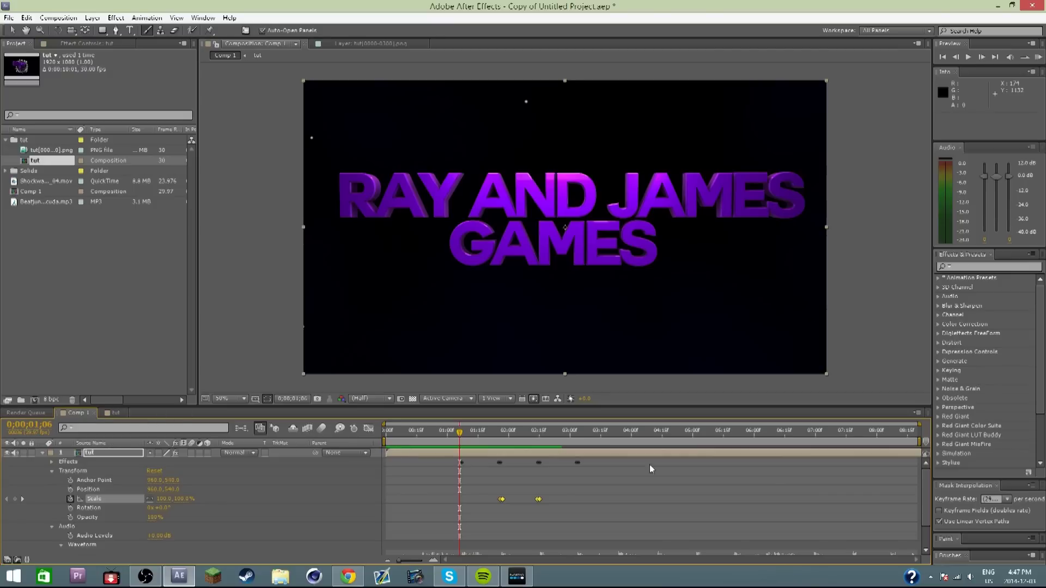
{"action": "left_click", "coordinate": [51, 462]}
{"action": "scroll", "coordinate": [235, 474], "scroll_direction": "down", "scroll_amount": 1}
{"action": "scroll", "coordinate": [632, 538], "scroll_direction": "up", "scroll_amount": 1}
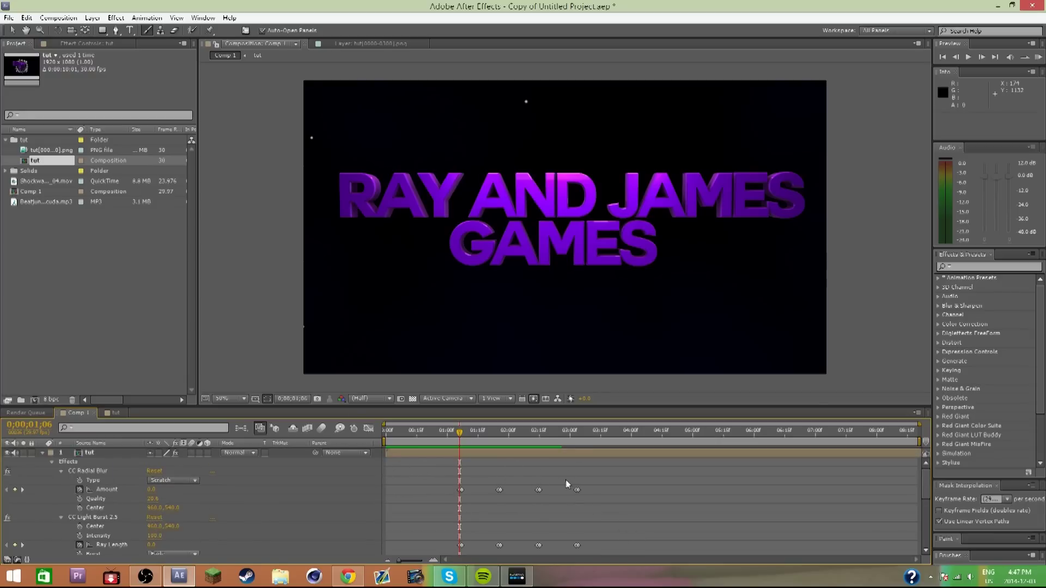
{"action": "scroll", "coordinate": [565, 480], "scroll_direction": "down", "scroll_amount": 2}
{"action": "scroll", "coordinate": [591, 507], "scroll_direction": "up", "scroll_amount": 2}
{"action": "scroll", "coordinate": [591, 505], "scroll_direction": "down", "scroll_amount": 5}
{"action": "scroll", "coordinate": [590, 513], "scroll_direction": "up", "scroll_amount": 1}
{"action": "scroll", "coordinate": [589, 513], "scroll_direction": "down", "scroll_amount": 1}
{"action": "left_click", "coordinate": [581, 436]}
{"action": "left_click_drag", "start_coordinate": [582, 442], "coordinate": [593, 436]}
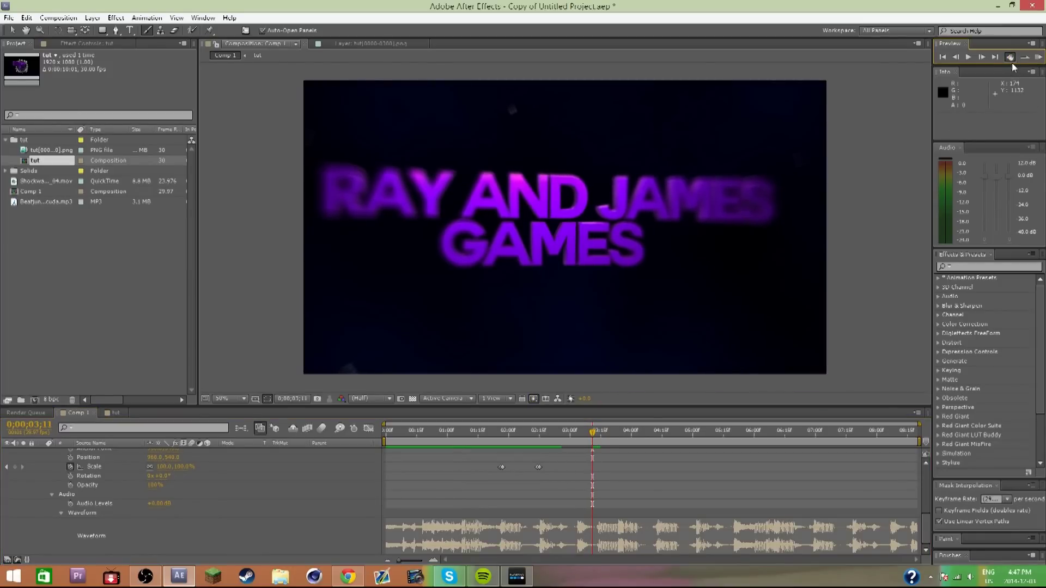
{"action": "left_click", "coordinate": [1035, 58]}
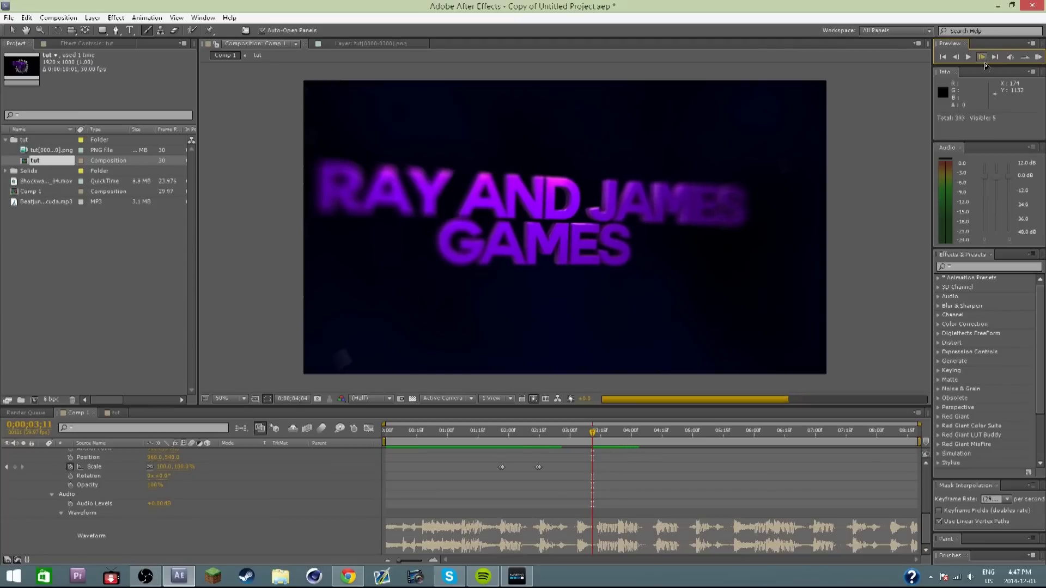
{"action": "left_click", "coordinate": [1041, 58]}
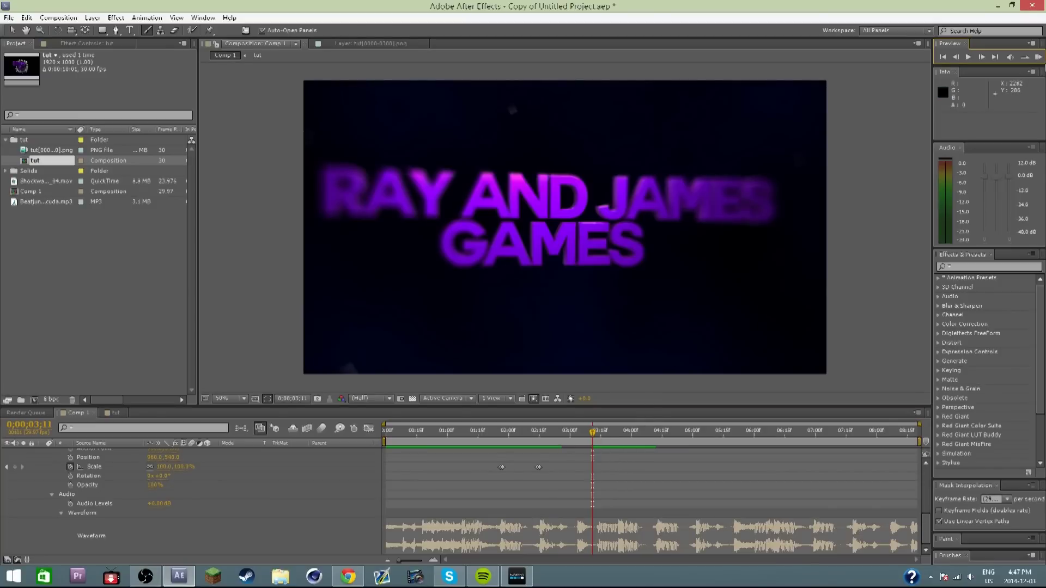
{"action": "left_click", "coordinate": [1039, 57]}
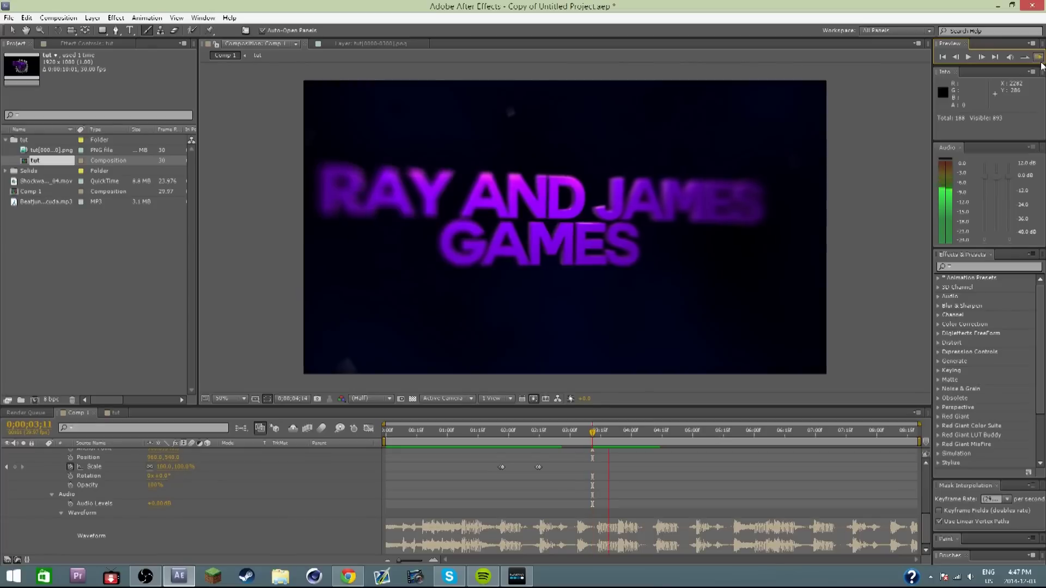
{"action": "left_click", "coordinate": [579, 404]}
{"action": "left_click_drag", "start_coordinate": [591, 438], "coordinate": [570, 441]}
{"action": "left_click", "coordinate": [1039, 60]}
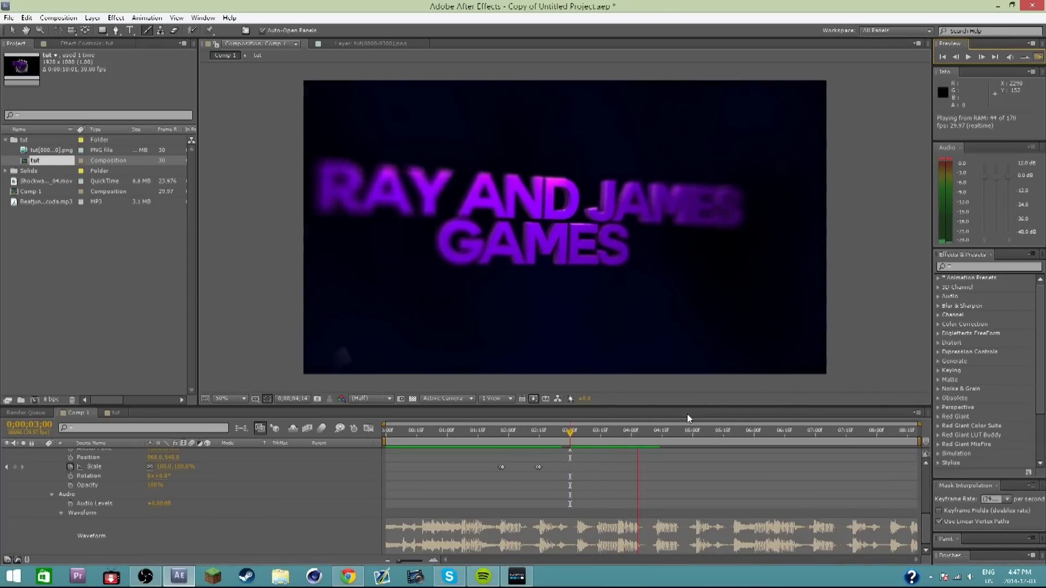
{"action": "left_click", "coordinate": [562, 436]}
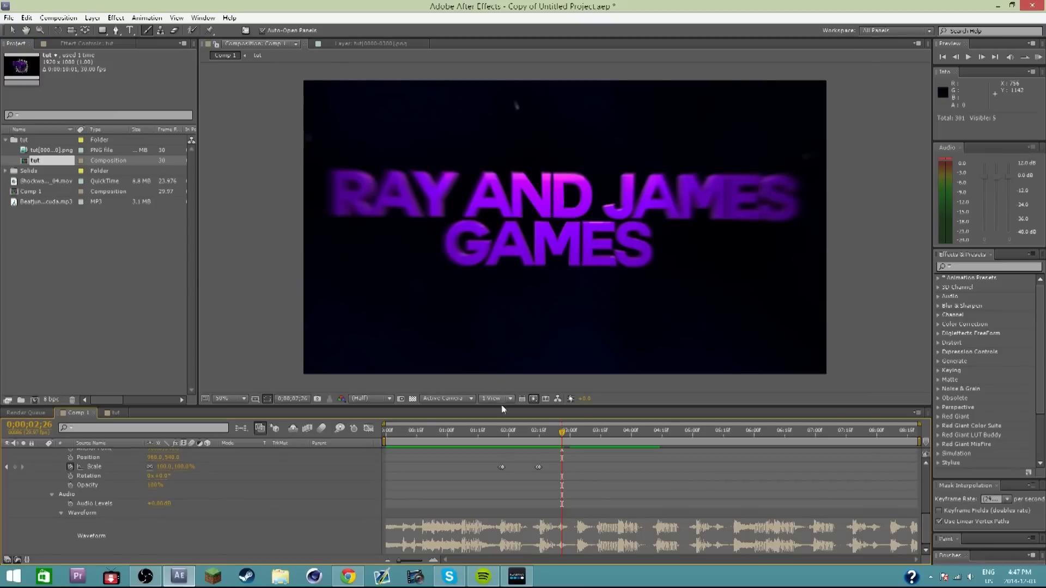
{"action": "key", "text": "j"}
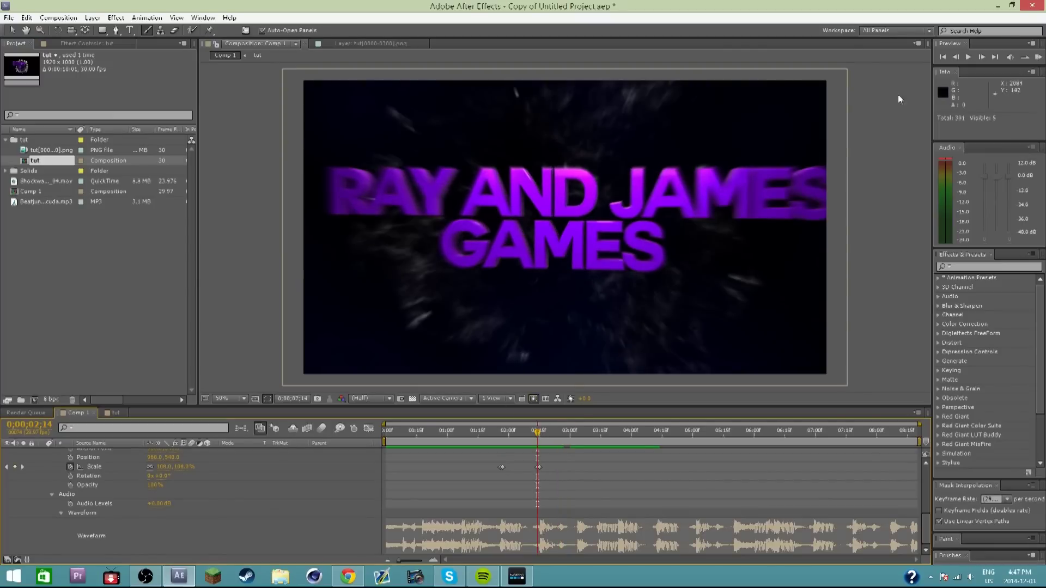
{"action": "left_click", "coordinate": [1038, 59]}
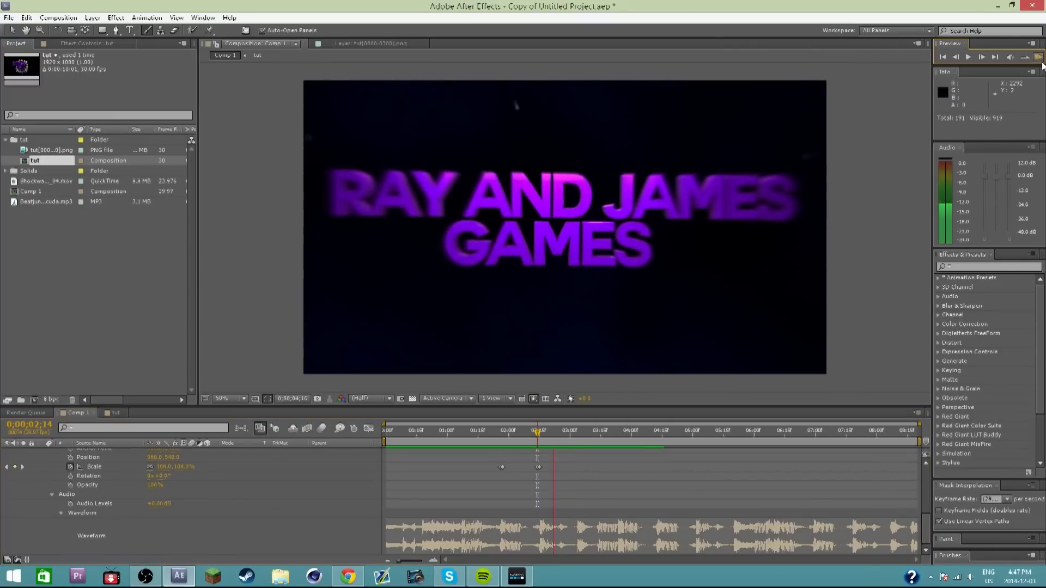
{"action": "left_click", "coordinate": [527, 444]}
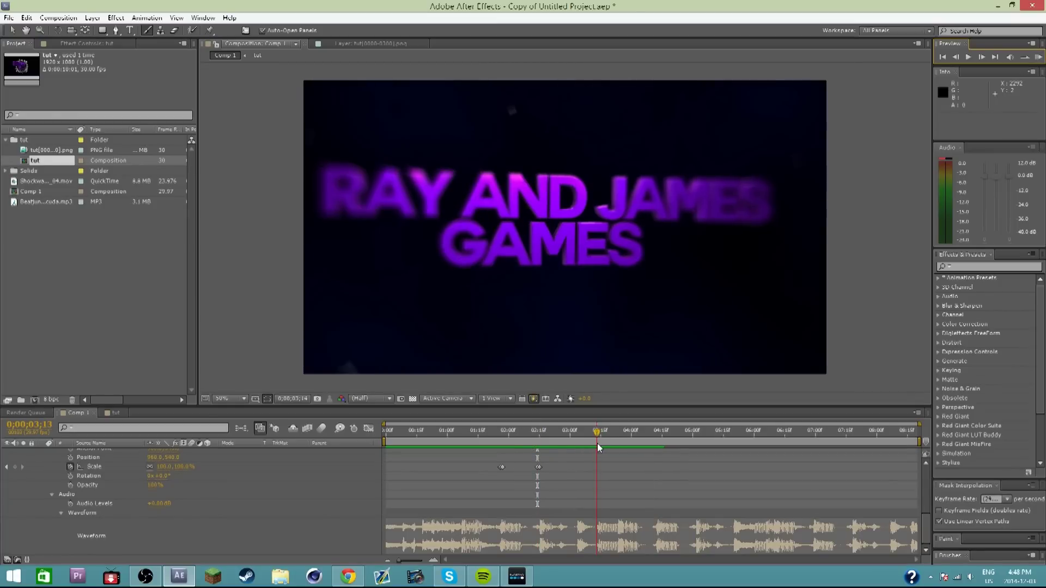
Paste the copied Amount and Ray Length keyframes at 3;14 and again at 3;23.
{"action": "scroll", "coordinate": [632, 487], "scroll_direction": "up", "scroll_amount": 5}
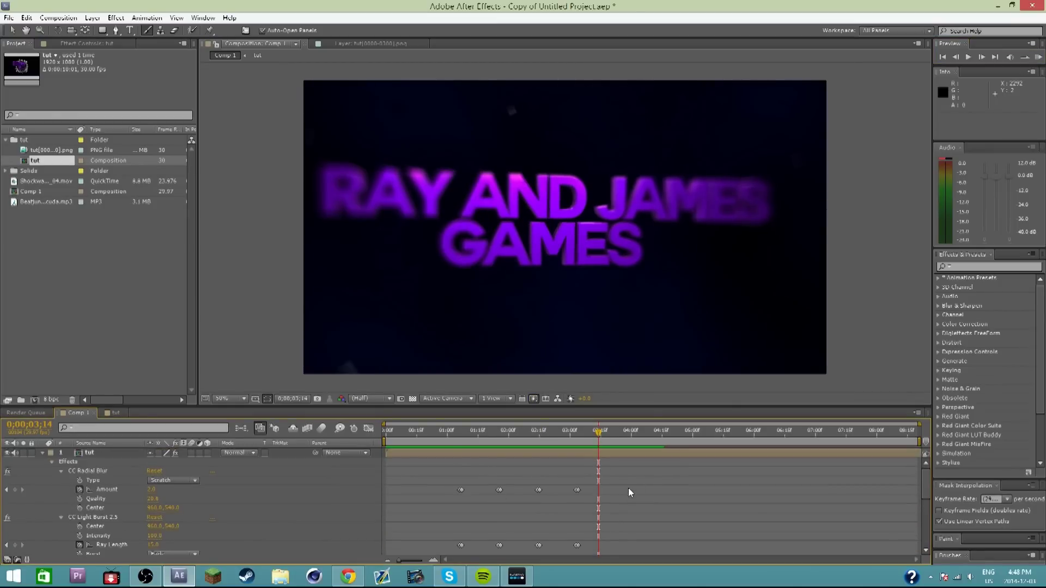
{"action": "left_click_drag", "start_coordinate": [560, 475], "coordinate": [590, 559]}
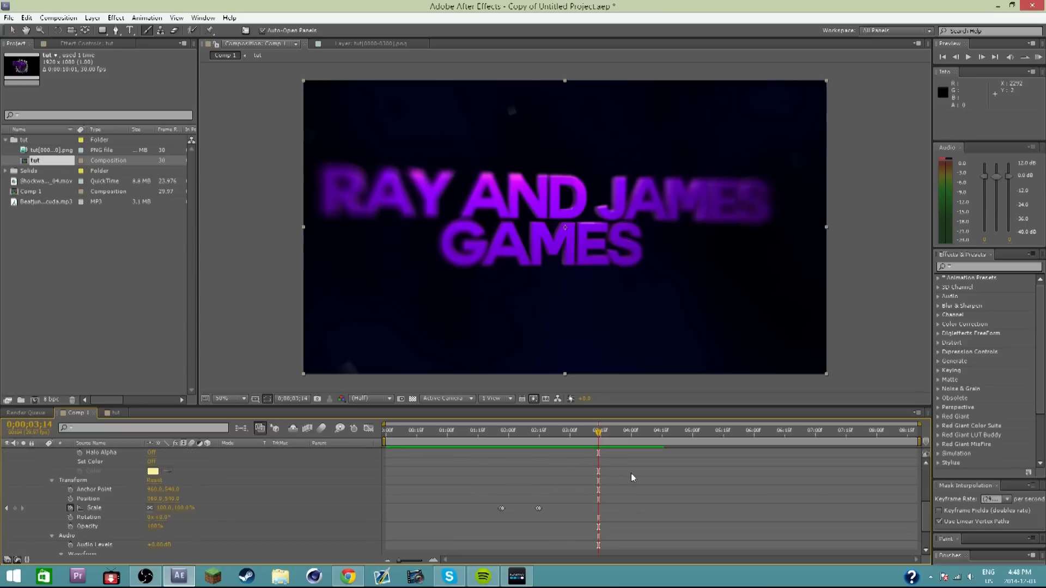
{"action": "key", "text": "ctrl+v"}
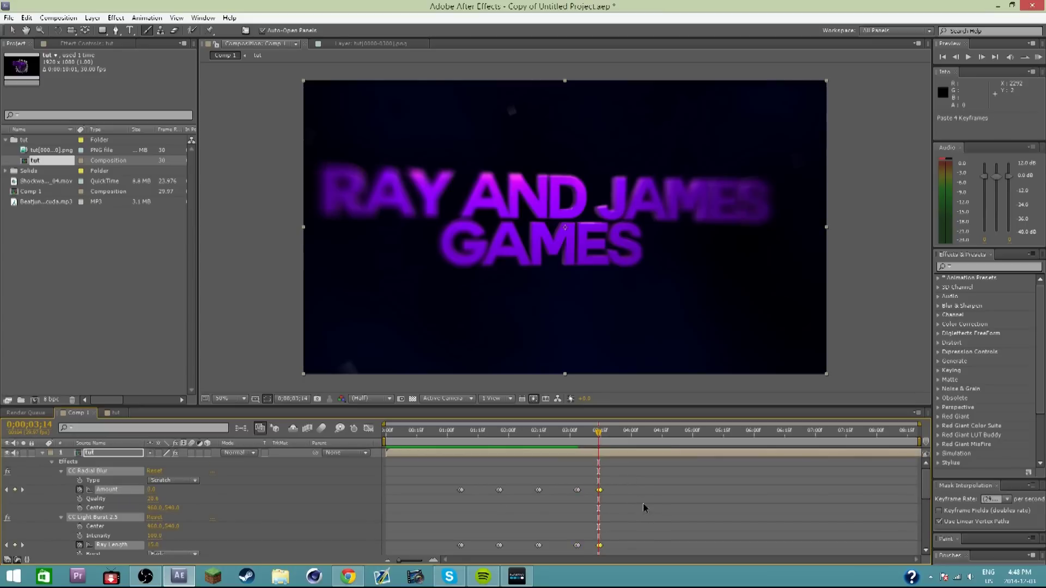
{"action": "scroll", "coordinate": [643, 504], "scroll_direction": "down", "scroll_amount": 3}
{"action": "scroll", "coordinate": [643, 503], "scroll_direction": "down", "scroll_amount": 4}
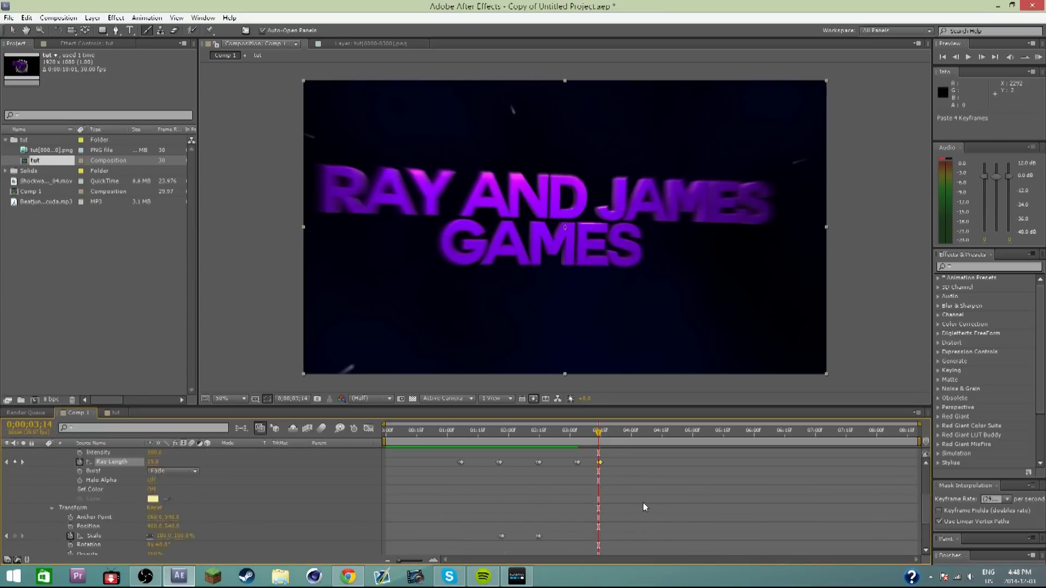
{"action": "left_click", "coordinate": [618, 439]}
{"action": "left_click_drag", "start_coordinate": [617, 439], "coordinate": [617, 441]}
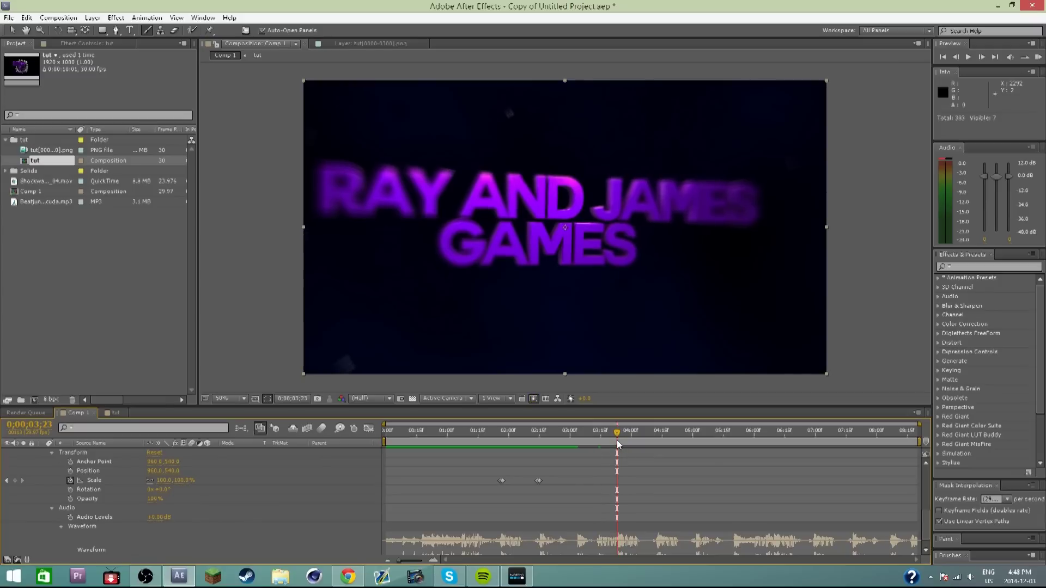
{"action": "key", "text": "ctrl+v"}
Scrub through the timeline to review the new blur pulses and the smoke shockwave.
{"action": "mouse_move", "coordinate": [620, 442]}
{"action": "left_mouse_down"}
{"action": "mouse_move", "coordinate": [630, 442]}
{"action": "mouse_move", "coordinate": [594, 451]}
{"action": "mouse_move", "coordinate": [619, 451]}
{"action": "left_mouse_up"}
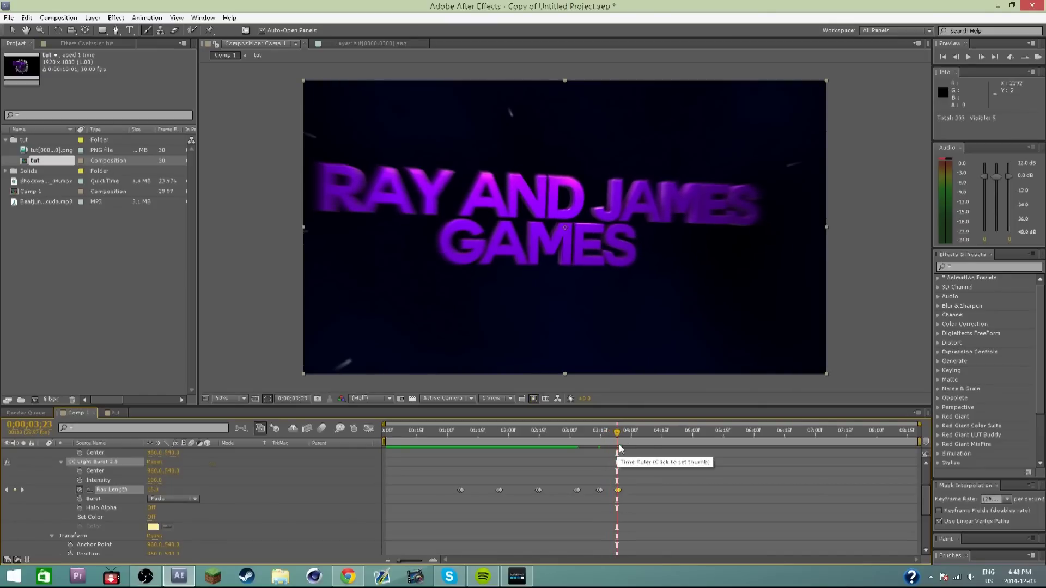
{"action": "scroll", "coordinate": [666, 499], "scroll_direction": "up", "scroll_amount": 2}
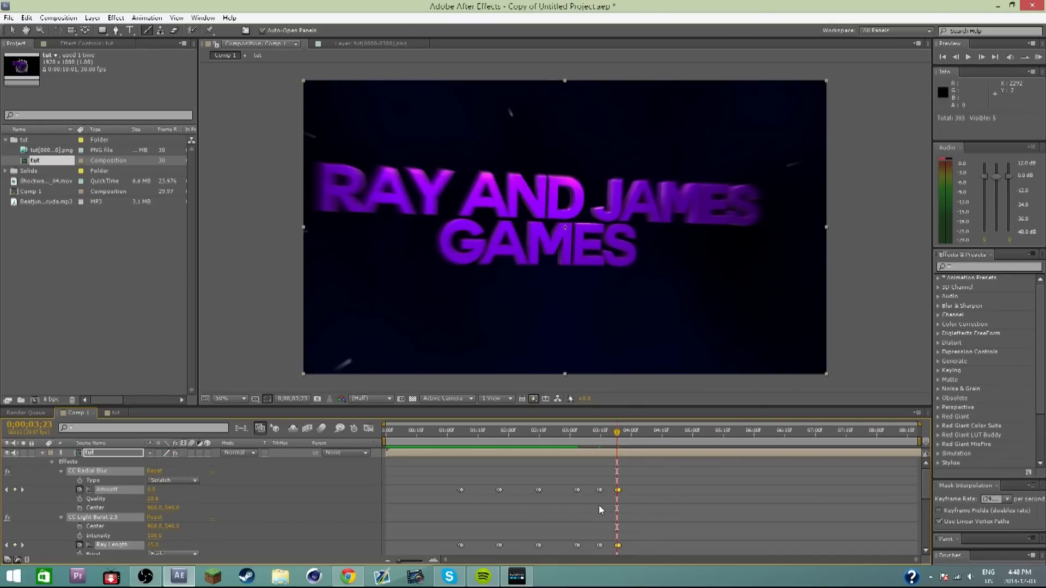
{"action": "left_click", "coordinate": [667, 515]}
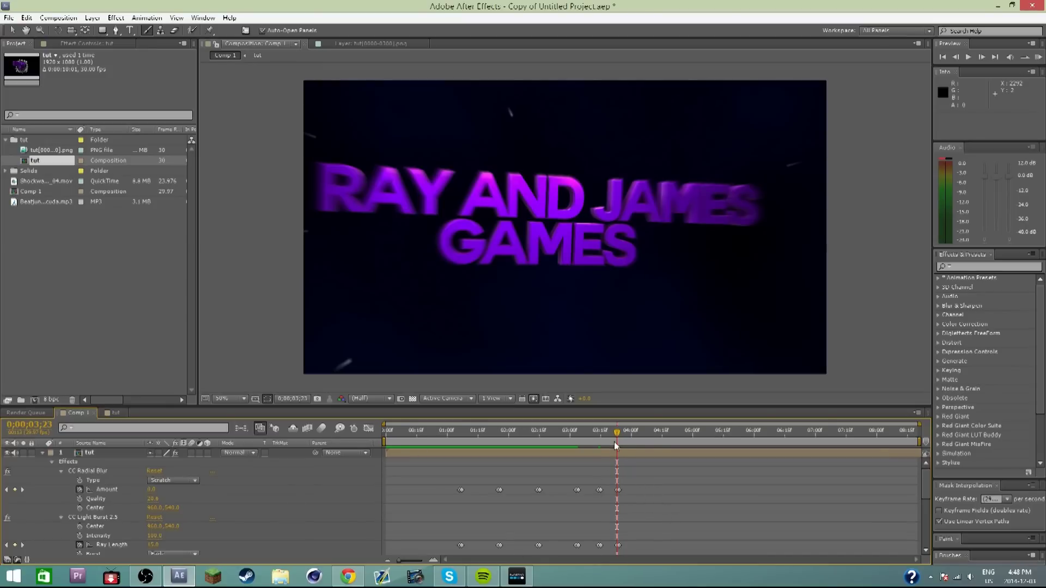
{"action": "left_click_drag", "start_coordinate": [602, 443], "coordinate": [523, 483]}
{"action": "left_click_drag", "start_coordinate": [520, 433], "coordinate": [501, 462]}
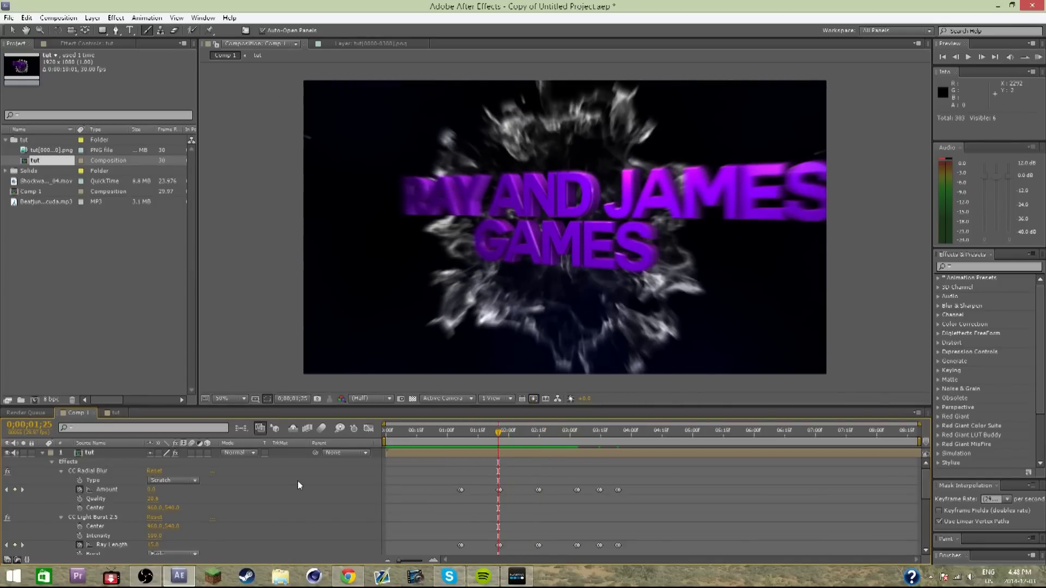
{"action": "left_click_drag", "start_coordinate": [462, 439], "coordinate": [499, 446]}
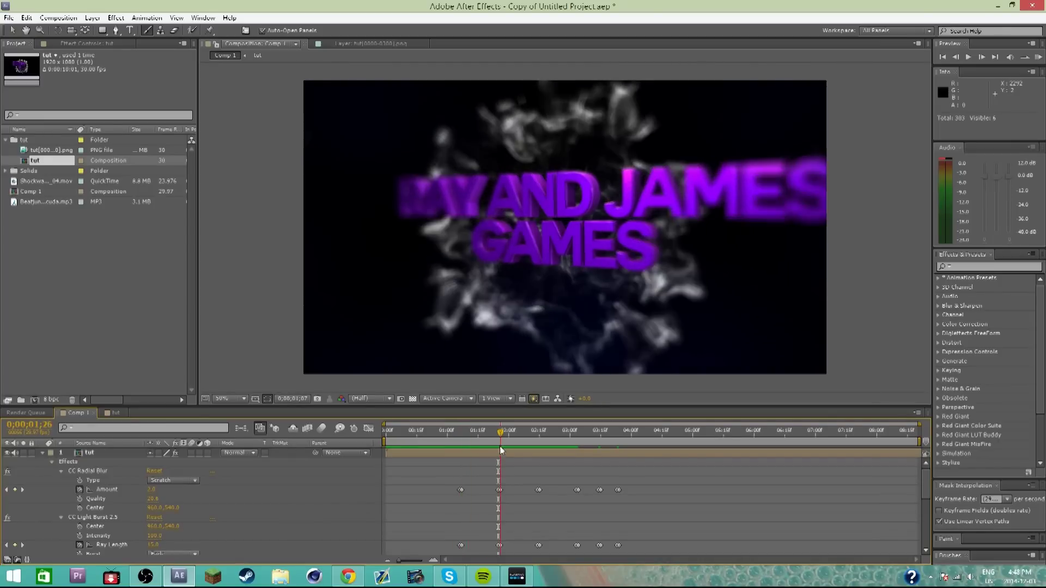
Set Ray Length to 0 at the current keyframe and at 2;14.
{"action": "left_click", "coordinate": [954, 57]}
{"action": "left_click", "coordinate": [150, 546]}
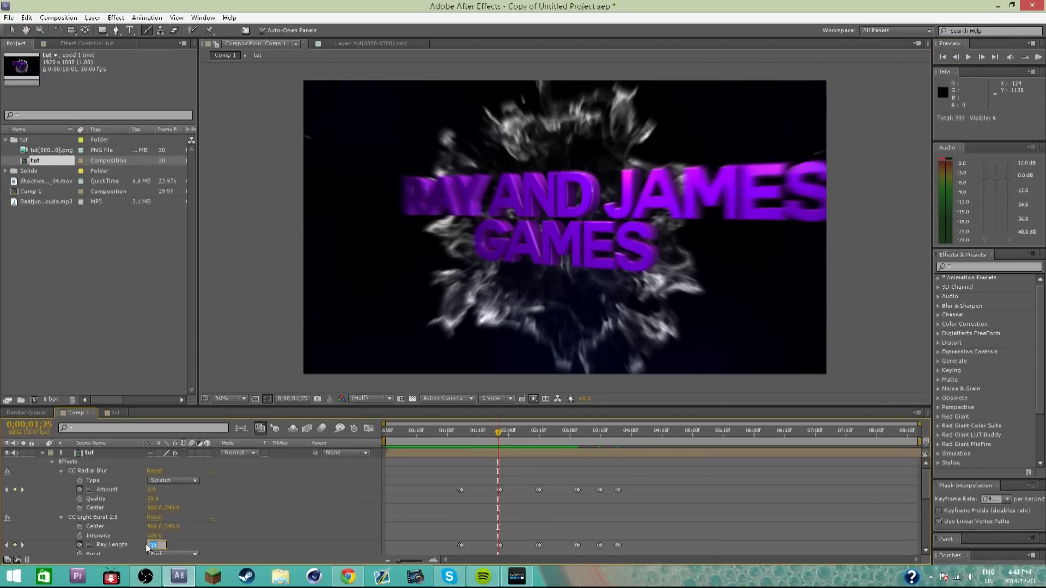
{"action": "type", "text": "0"}
{"action": "key", "text": "Return"}
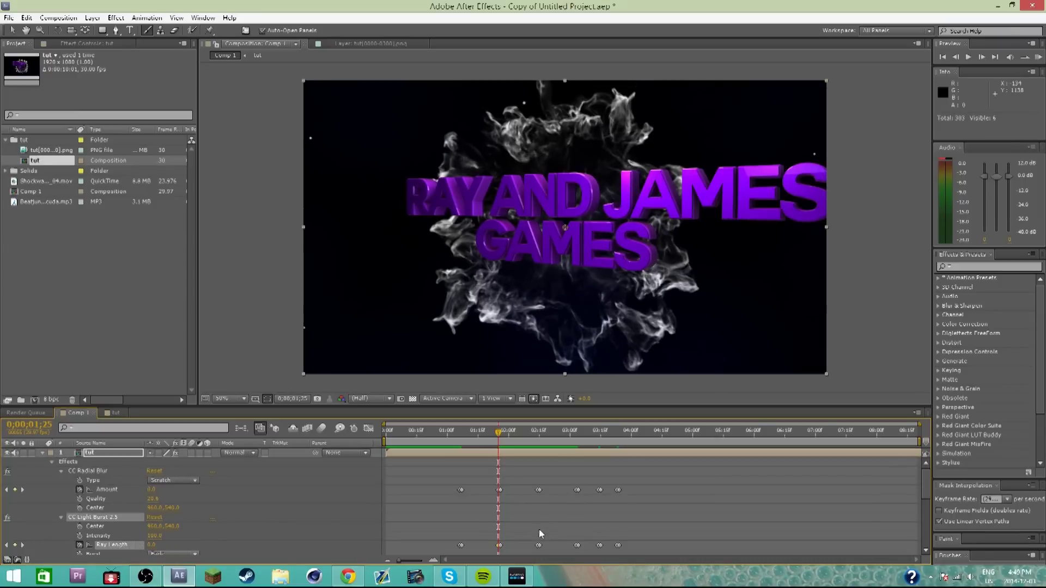
{"action": "left_click", "coordinate": [539, 441]}
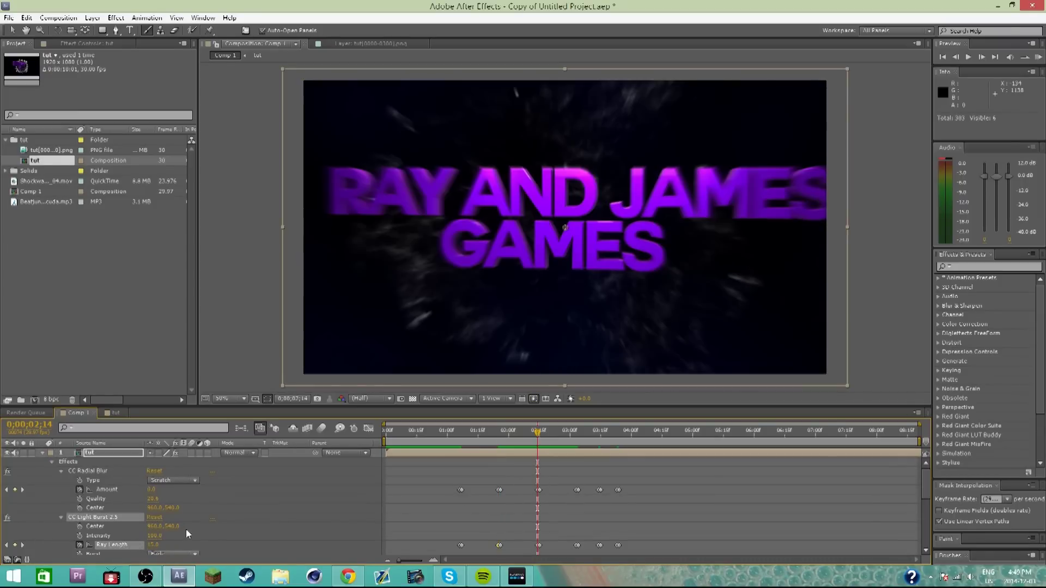
{"action": "left_click", "coordinate": [154, 546]}
{"action": "type", "text": "0"}
{"action": "key", "text": "Return"}
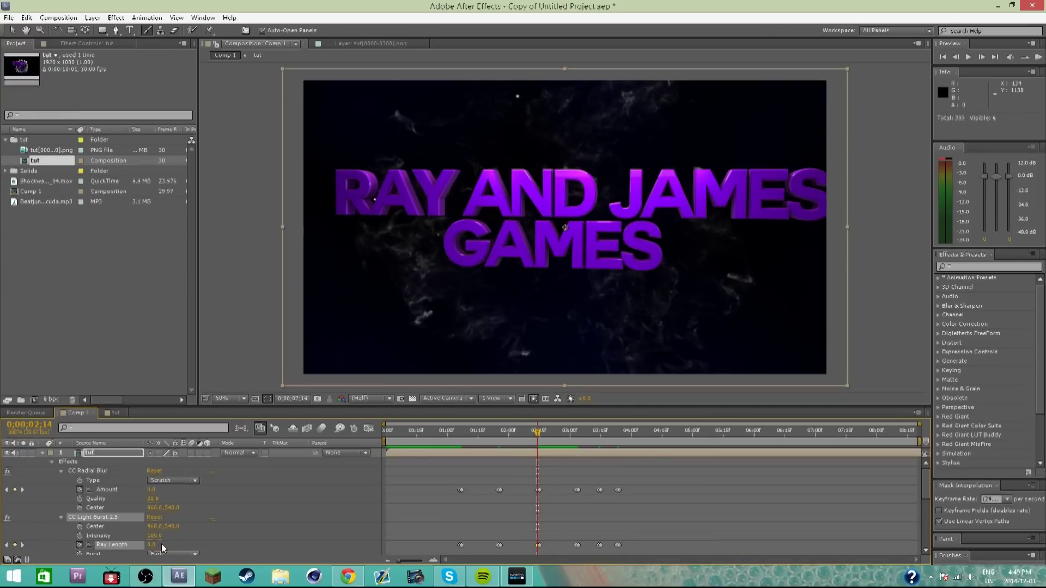
Set Ray Length to 0 at the 3;03 keyframe and commit the value at 3;14.
{"action": "left_click", "coordinate": [22, 545]}
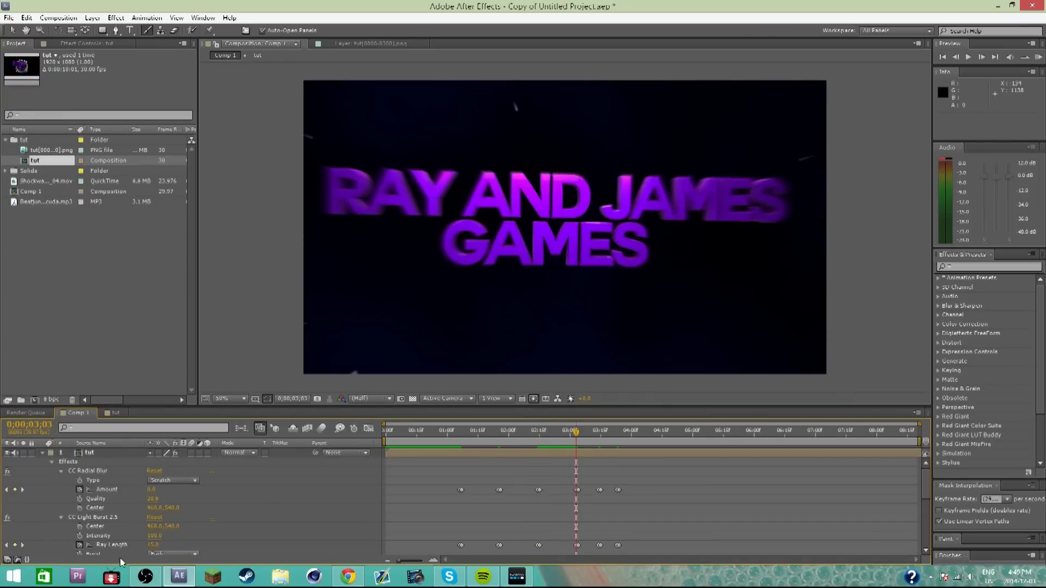
{"action": "left_click", "coordinate": [153, 545]}
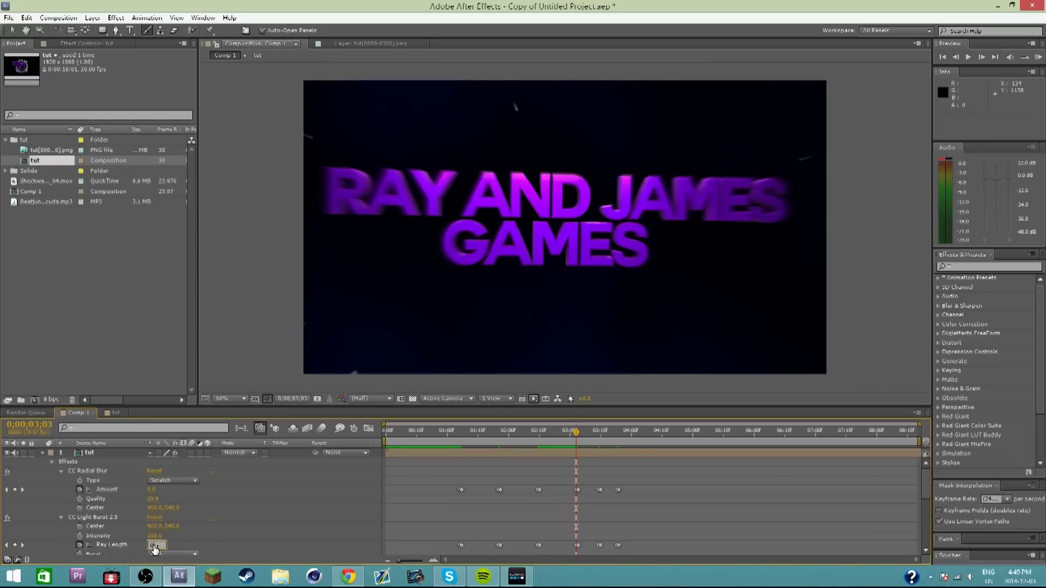
{"action": "type", "text": "0"}
{"action": "key", "text": "Return"}
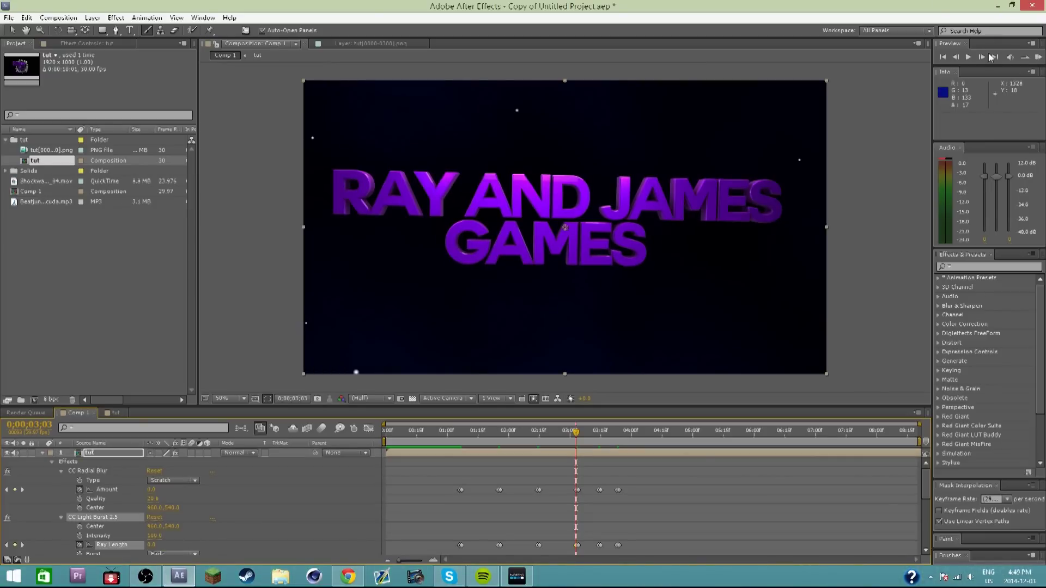
{"action": "left_click", "coordinate": [22, 544]}
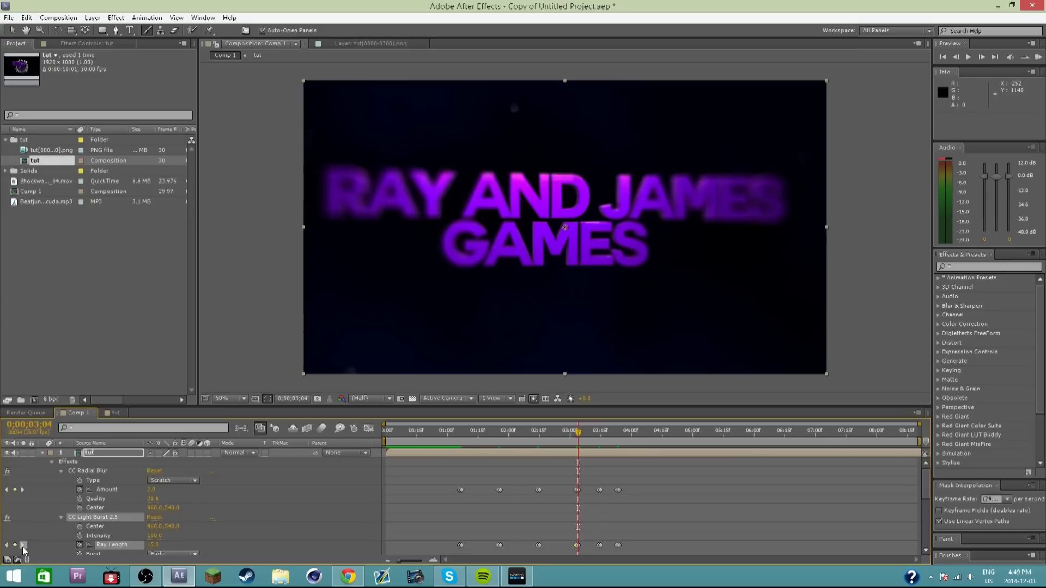
{"action": "left_click", "coordinate": [144, 534]}
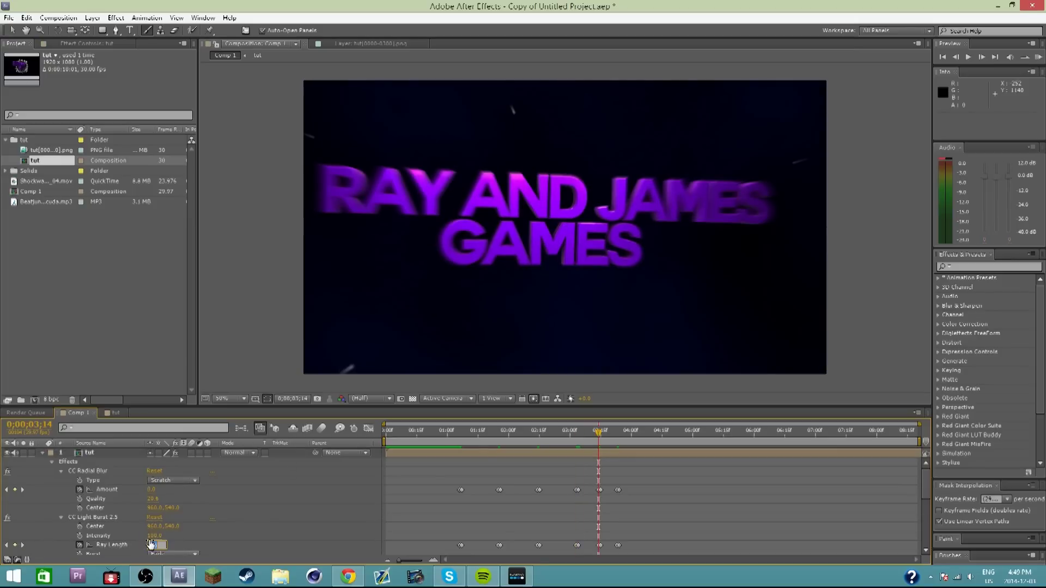
{"action": "key", "text": "Return"}
{"action": "left_click", "coordinate": [981, 57]}
{"action": "left_click", "coordinate": [981, 57]}
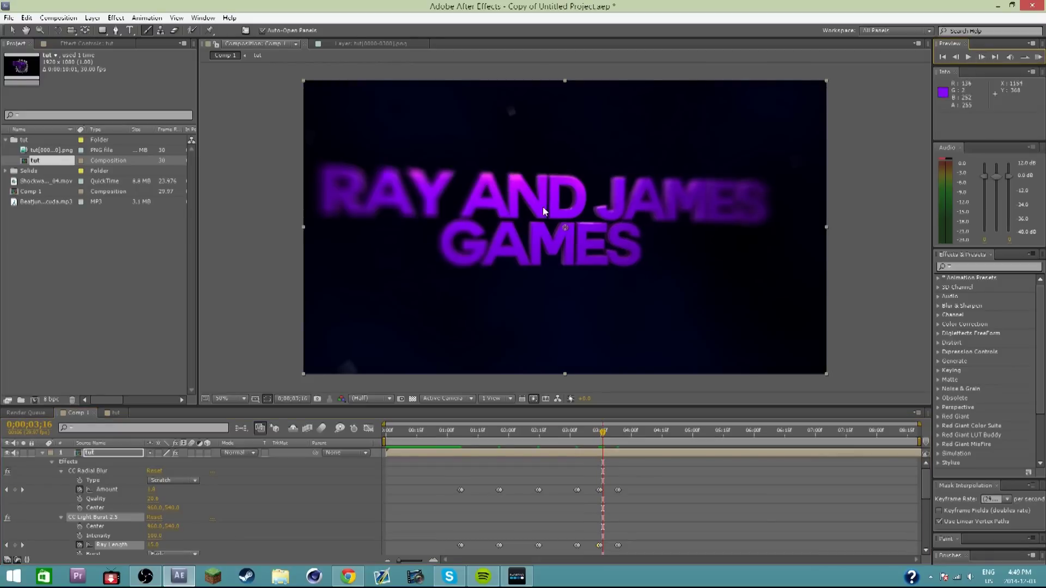
Set Ray Length to 0 at 3;23, then RAM Preview Comp 1 from the start.
{"action": "left_click", "coordinate": [18, 554]}
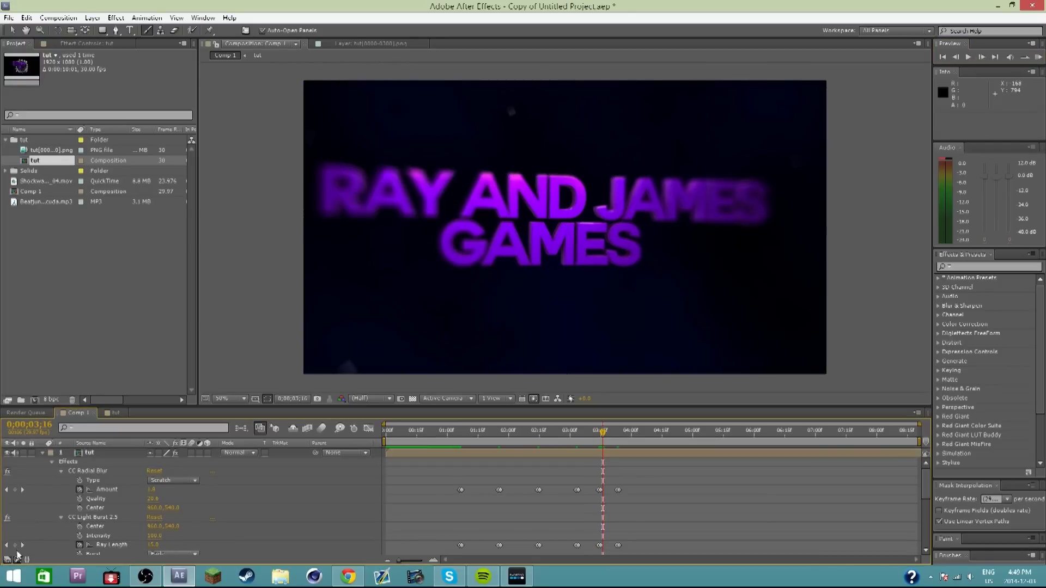
{"action": "left_click", "coordinate": [22, 545]}
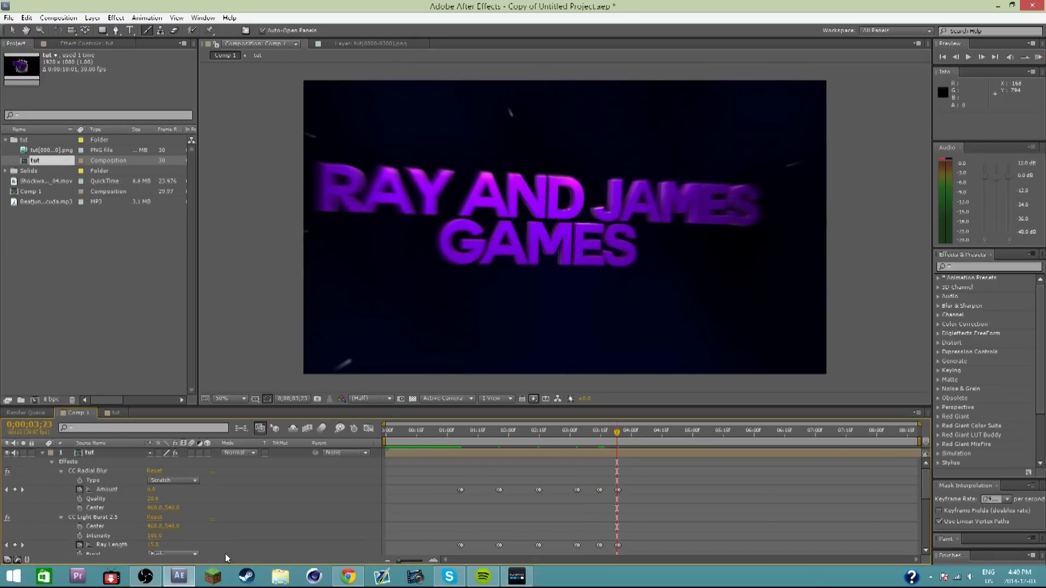
{"action": "type", "text": "0"}
{"action": "key", "text": "Return"}
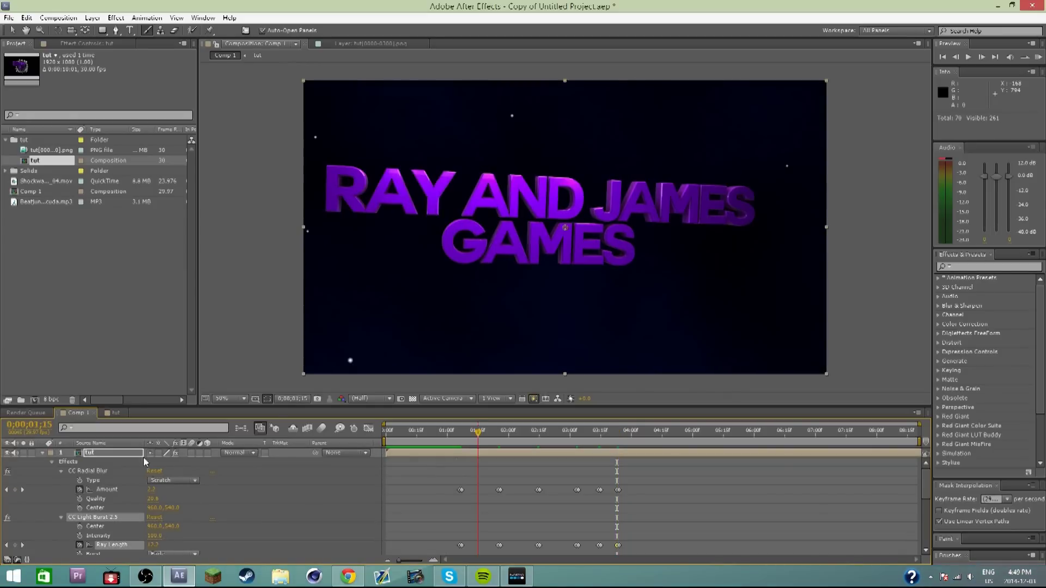
{"action": "key", "text": "Home"}
{"action": "left_click", "coordinate": [1038, 57]}
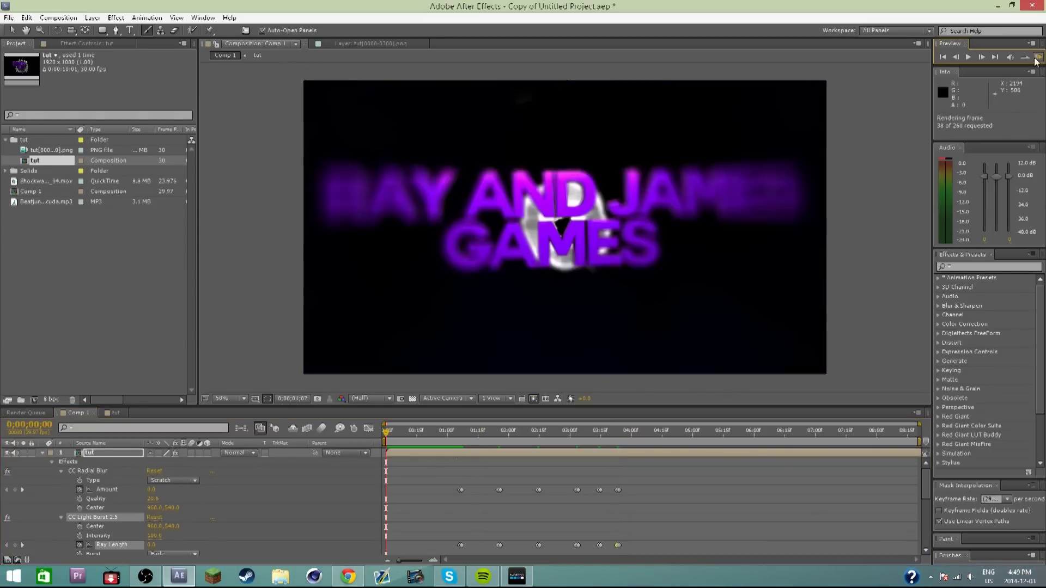
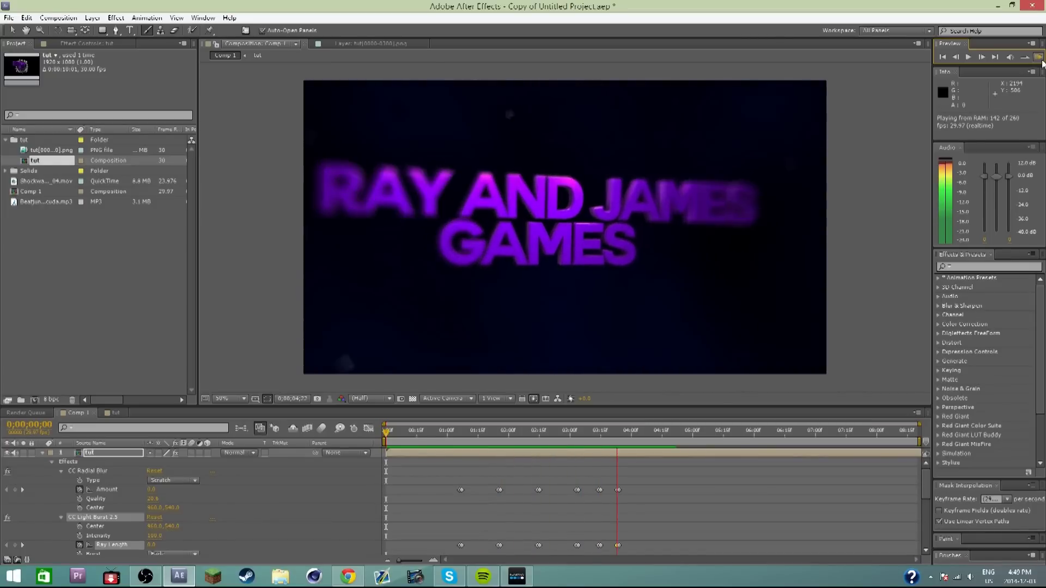
Copy the two Scale keyframes and paste the scale pulse at 0;00;03;03.
{"action": "left_click", "coordinate": [652, 454]}
{"action": "scroll", "coordinate": [626, 486], "scroll_direction": "down", "scroll_amount": 3}
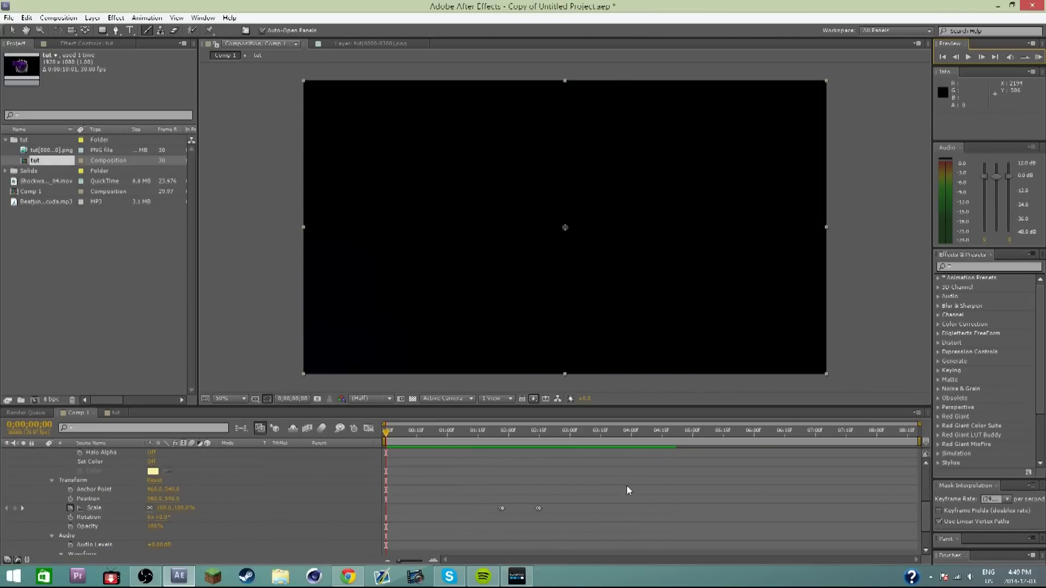
{"action": "left_click_drag", "start_coordinate": [549, 538], "coordinate": [489, 528]}
{"action": "left_click", "coordinate": [581, 514]}
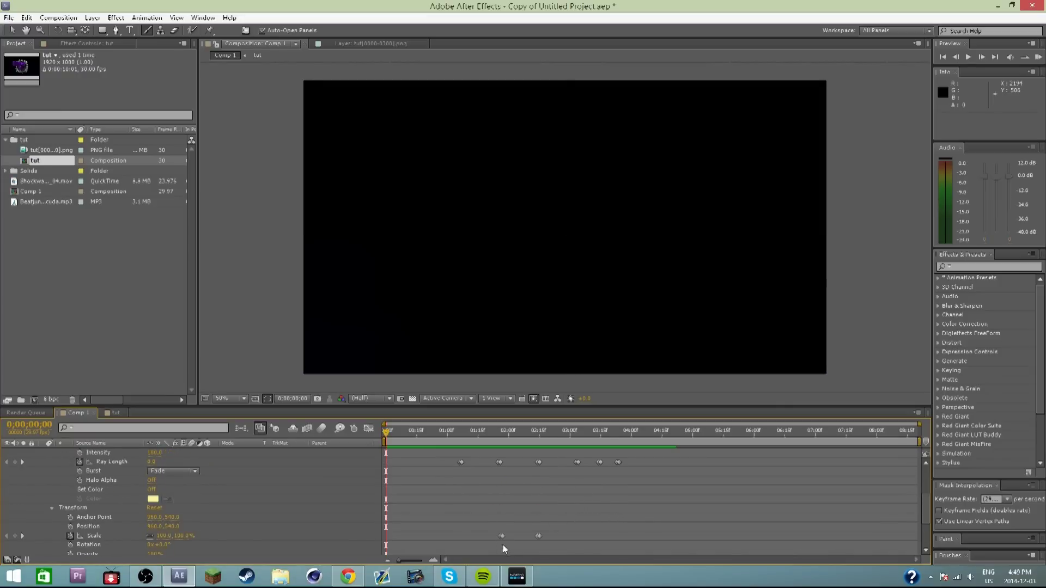
{"action": "left_click", "coordinate": [501, 535]}
{"action": "key", "text": "ctrl+c"}
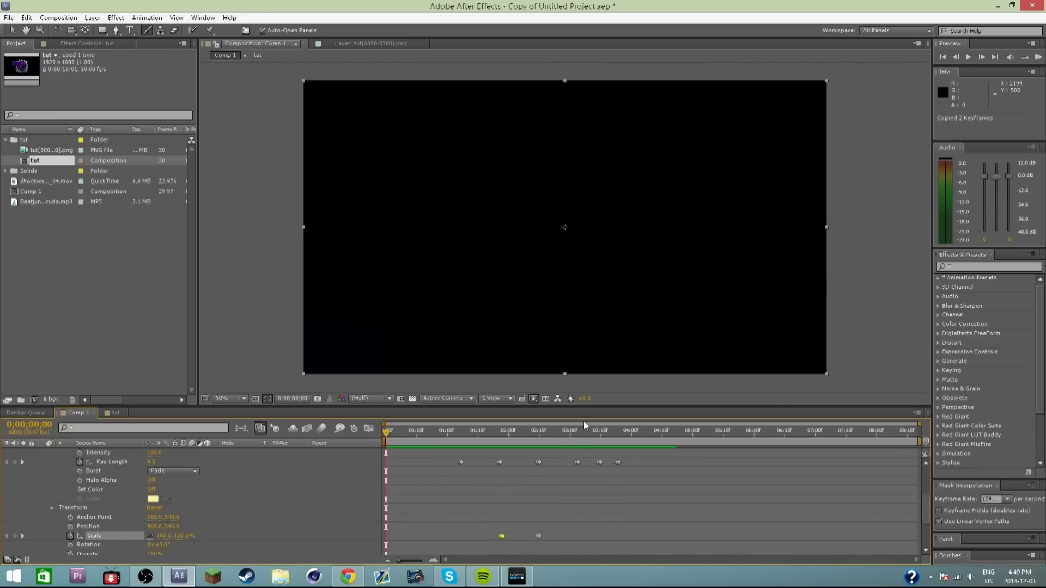
{"action": "left_click", "coordinate": [577, 439]}
{"action": "key", "text": "ctrl+v"}
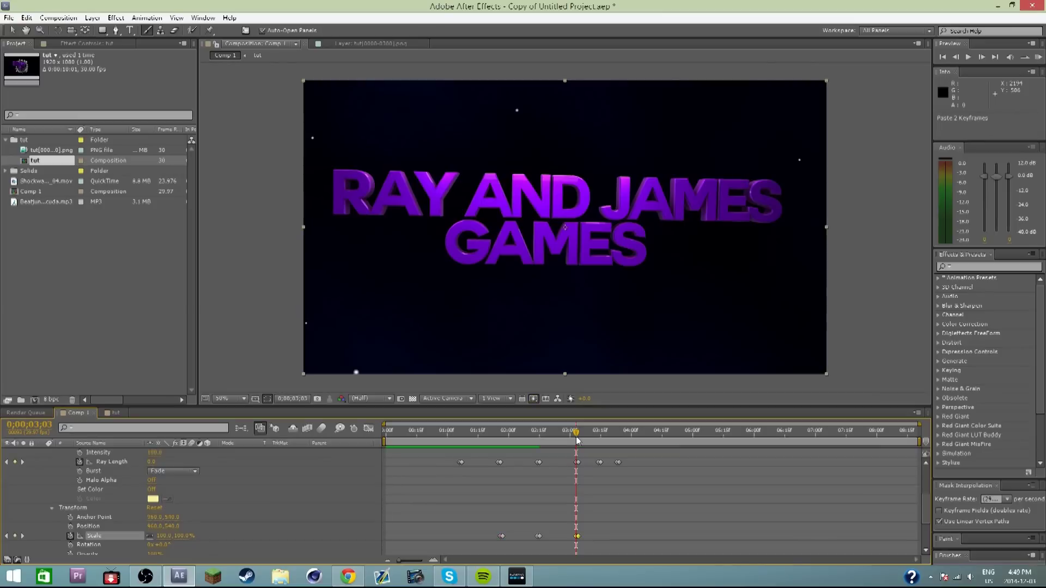
Copy the Scale keyframes again and paste the pulse at 0;00;03;14.
{"action": "left_click", "coordinate": [538, 536]}
{"action": "key", "text": "ctrl+c"}
{"action": "left_click", "coordinate": [600, 439]}
{"action": "key", "text": "ctrl+v"}
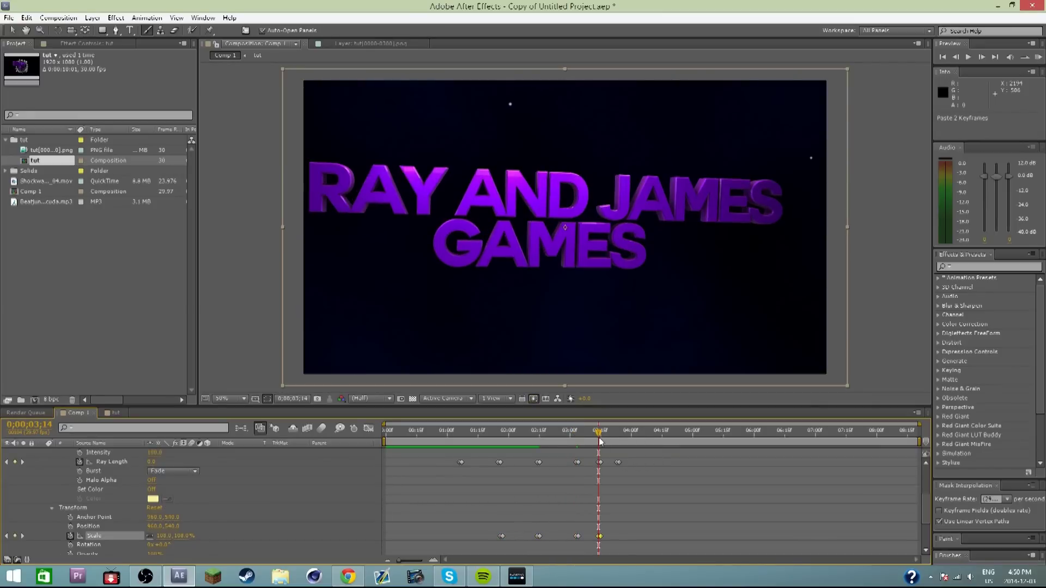
Paste the scale pulse once more later, then scrub around 0;00;03;12 to check the scaling.
{"action": "left_click", "coordinate": [500, 535]}
{"action": "left_click", "coordinate": [617, 439]}
{"action": "key", "text": "ctrl+v"}
{"action": "left_click", "coordinate": [594, 440]}
{"action": "left_click_drag", "start_coordinate": [594, 441], "coordinate": [331, 446]}
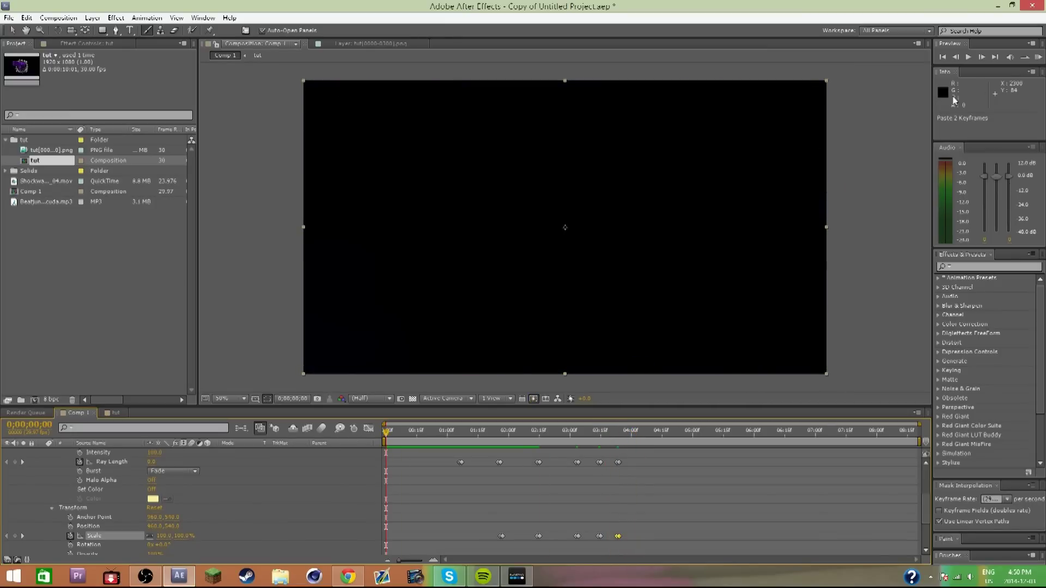
RAM-preview the intro to review the repeated scale pulses.
{"action": "left_click", "coordinate": [1038, 58]}
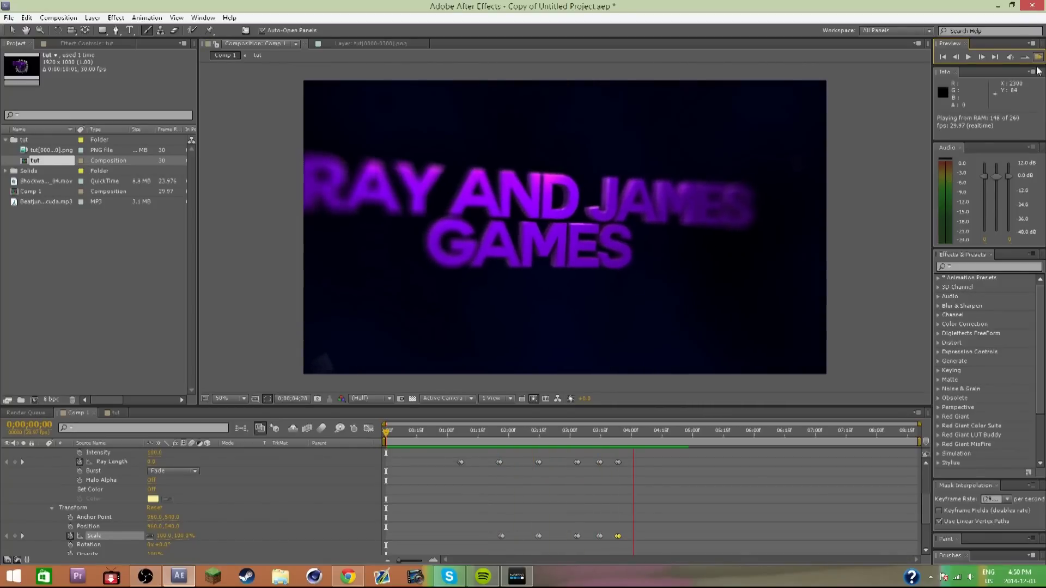
{"action": "key", "text": "space"}
{"action": "scroll", "coordinate": [555, 471], "scroll_direction": "down", "scroll_amount": 5}
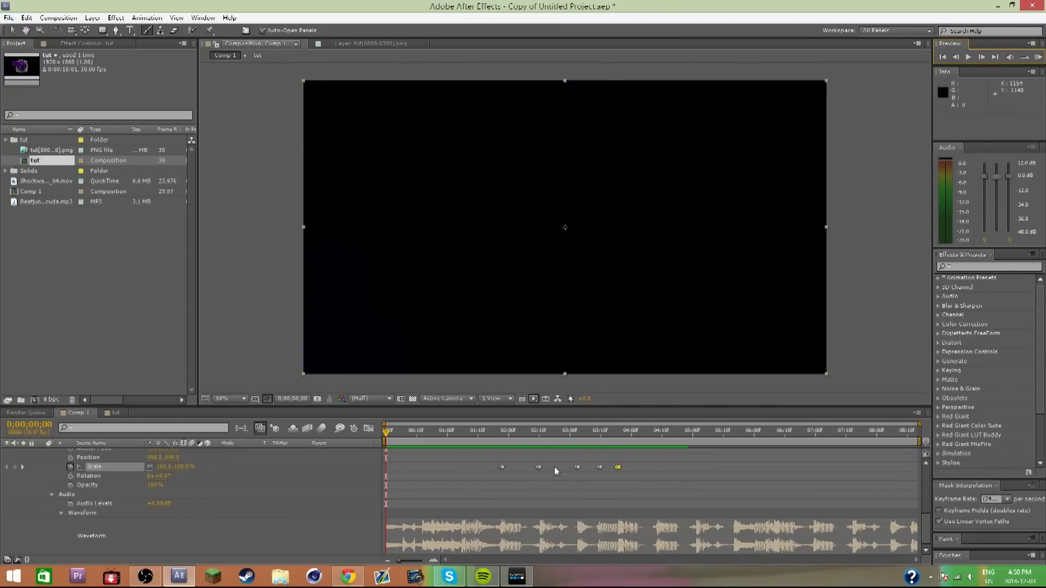
At 0;00;02;25, copy the four Amount and Ray Length blur and burst keyframes.
{"action": "left_click_drag", "start_coordinate": [554, 432], "coordinate": [559, 436]}
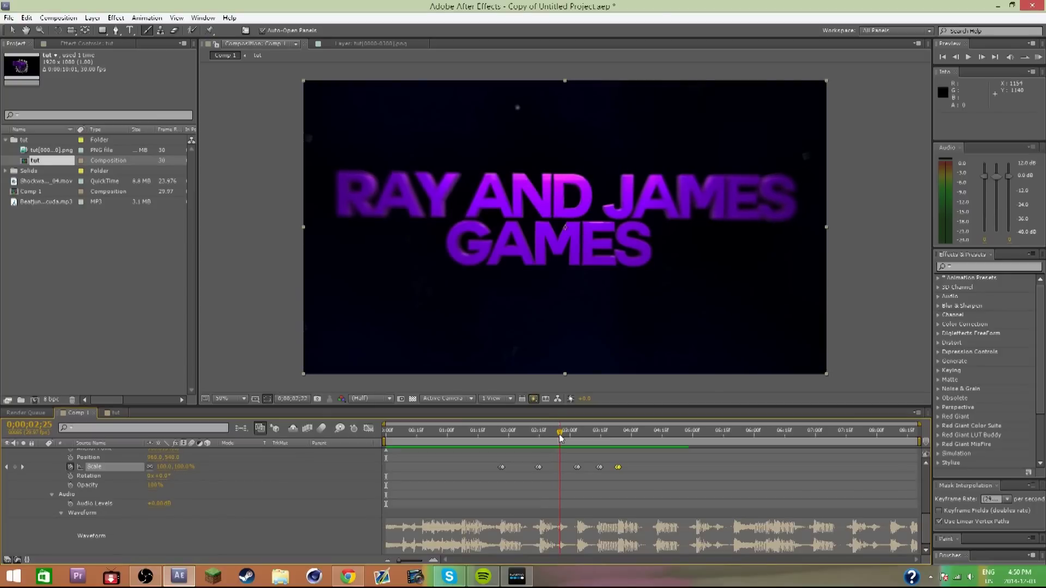
{"action": "scroll", "coordinate": [569, 496], "scroll_direction": "up", "scroll_amount": 6}
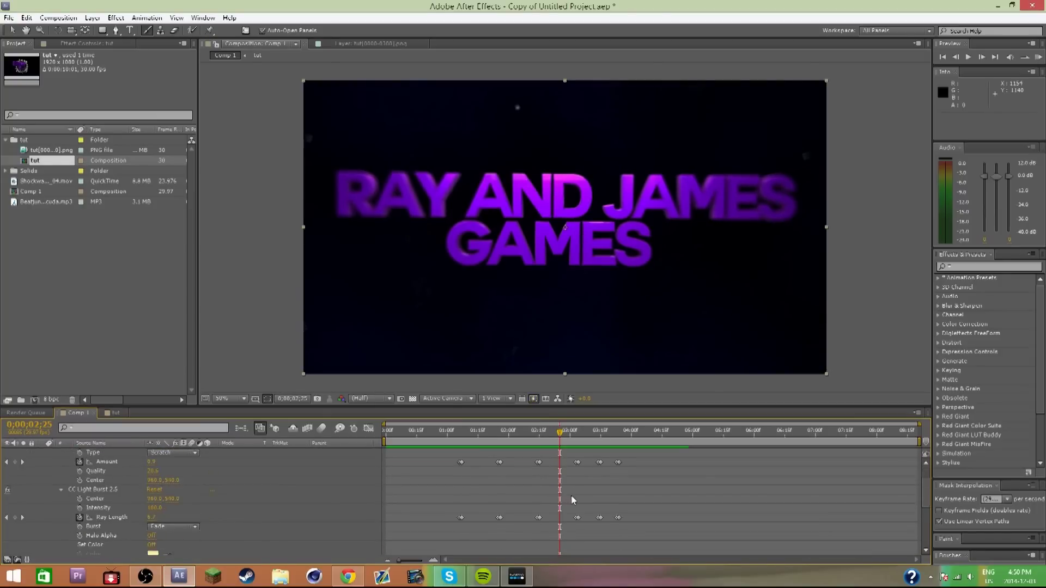
{"action": "left_click_drag", "start_coordinate": [591, 519], "coordinate": [572, 478]}
{"action": "key", "text": "ctrl+c"}
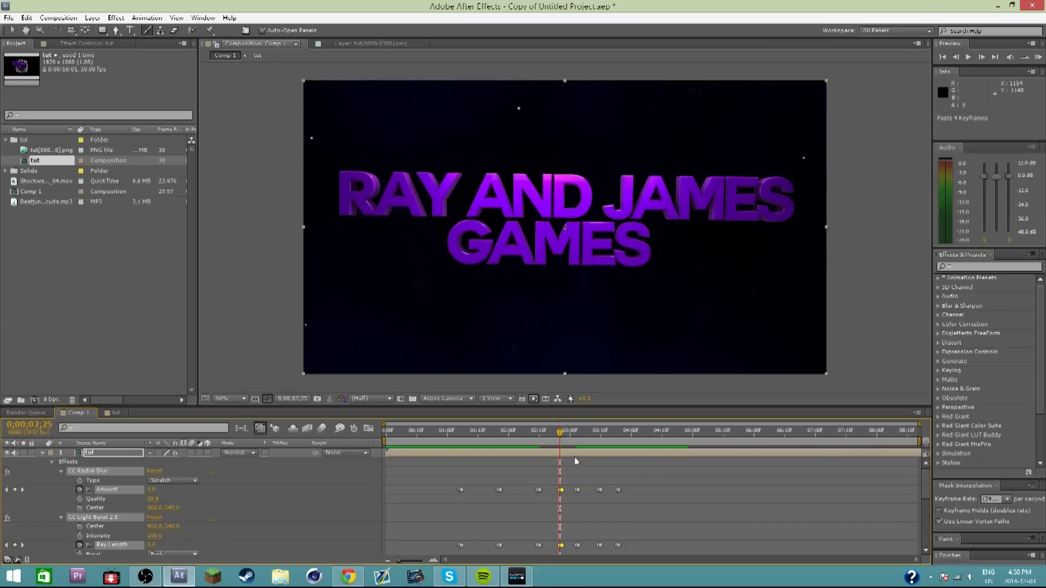
Shift the three later Scale keyframes one frame earlier and retime the middle one near 0;00;03;02.
{"action": "left_click_drag", "start_coordinate": [561, 440], "coordinate": [561, 439]}
{"action": "scroll", "coordinate": [571, 489], "scroll_direction": "down", "scroll_amount": 3}
{"action": "left_click_drag", "start_coordinate": [642, 549], "coordinate": [576, 538]}
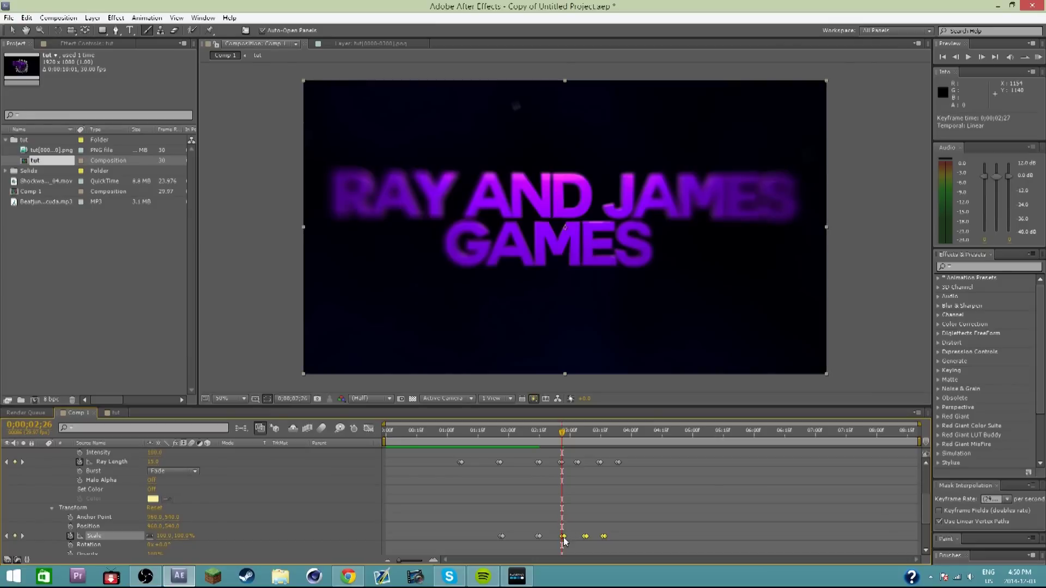
{"action": "left_click_drag", "start_coordinate": [564, 537], "coordinate": [562, 538]}
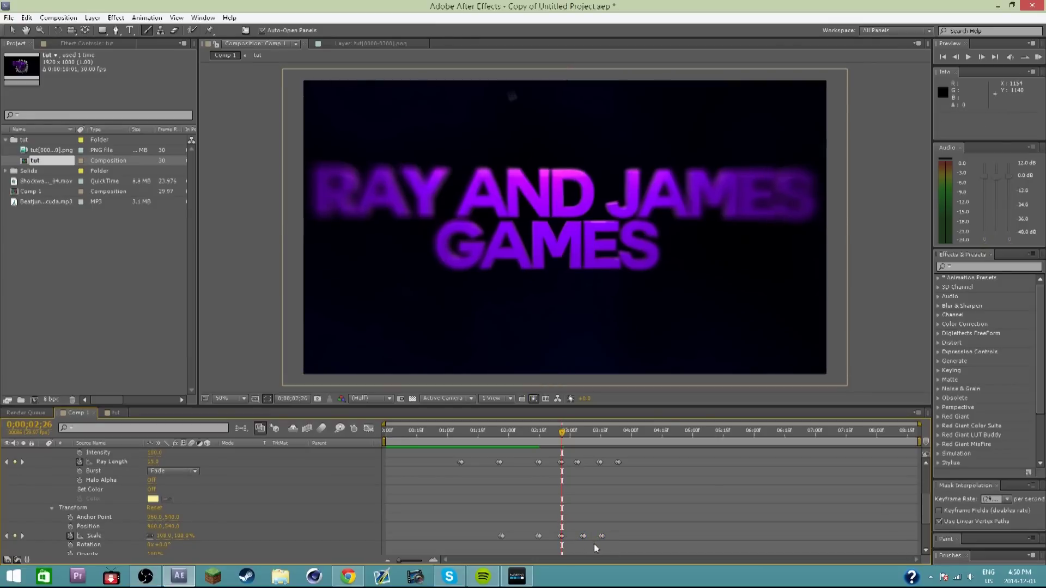
{"action": "left_click", "coordinate": [583, 537]}
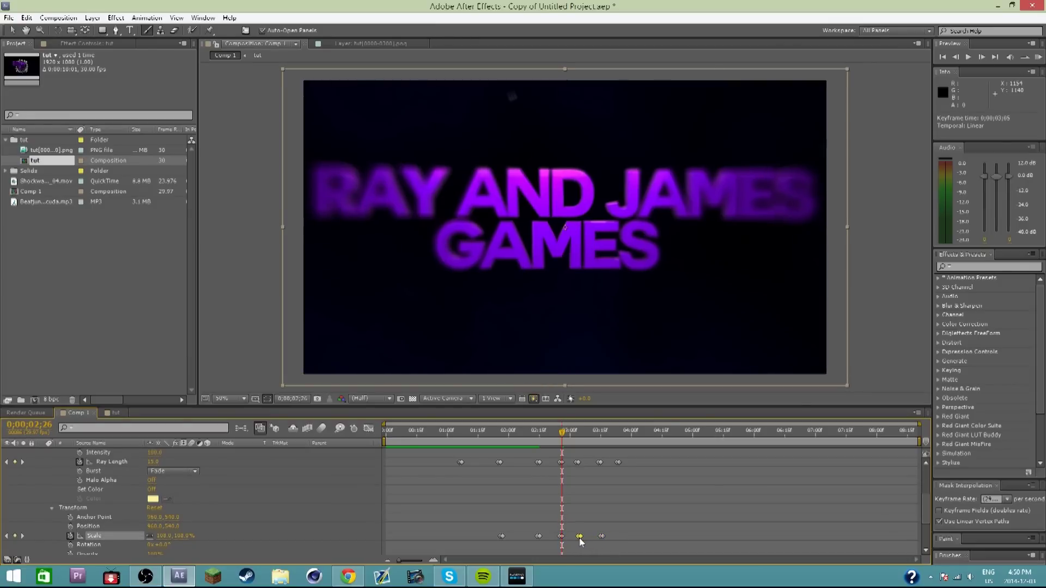
{"action": "left_click", "coordinate": [574, 431]}
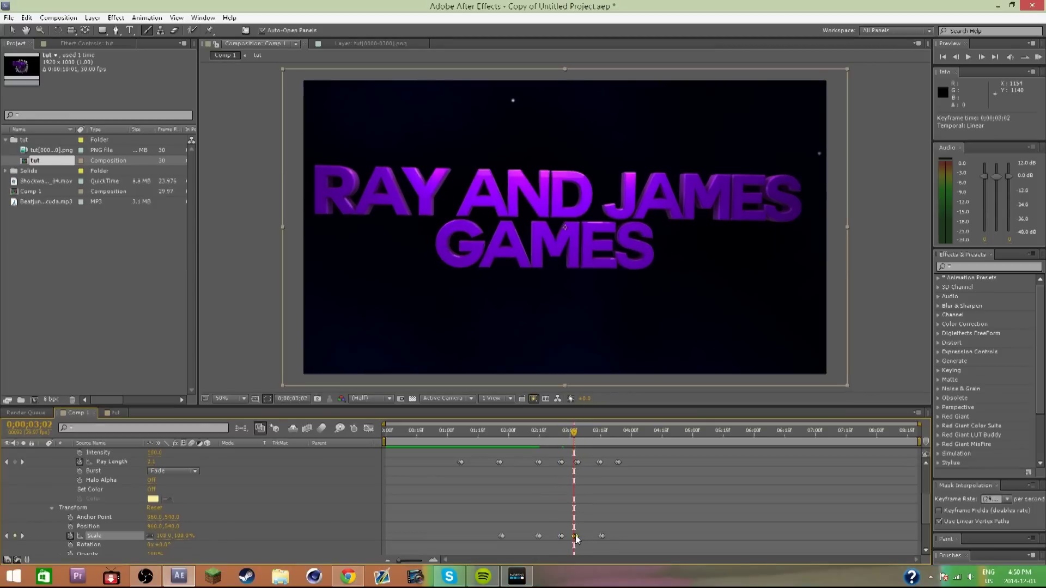
{"action": "left_click_drag", "start_coordinate": [576, 539], "coordinate": [579, 539]}
Paste a copied Scale keyframe at 0;00;03;23, then RAM-preview from 0;00;02;06.
{"action": "left_click", "coordinate": [601, 537]}
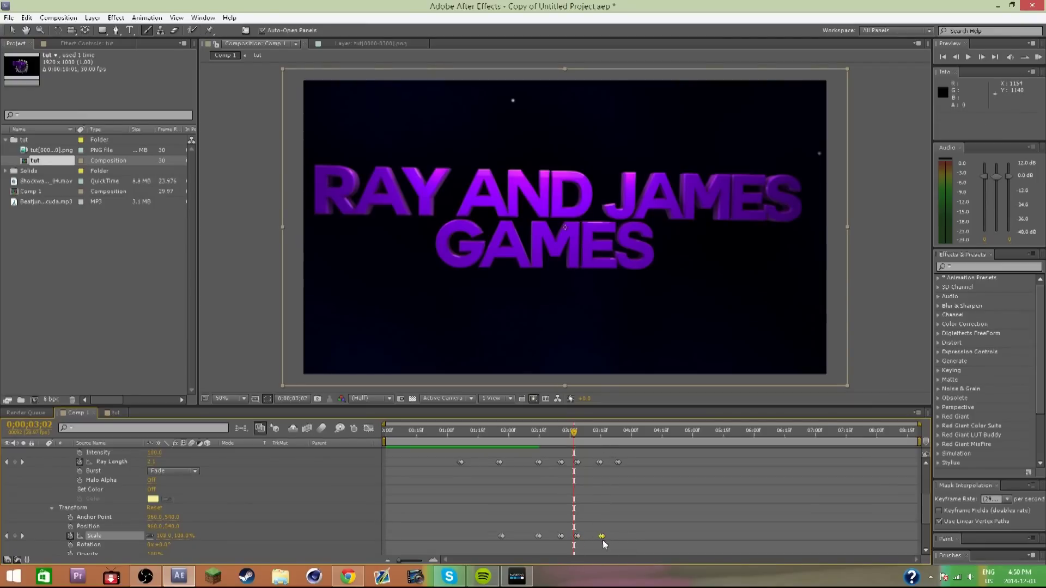
{"action": "left_click", "coordinate": [599, 436]}
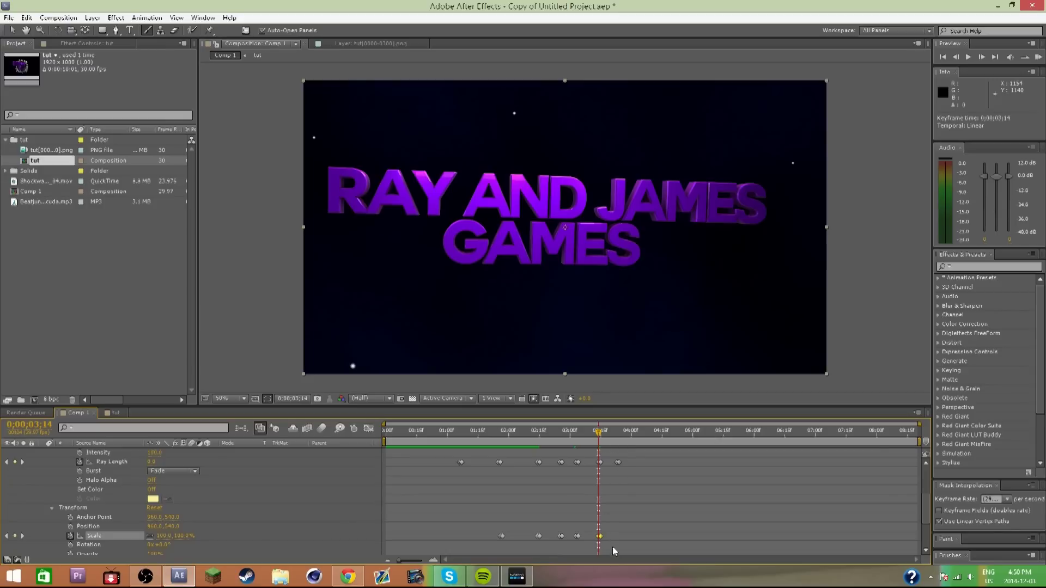
{"action": "key", "text": "ctrl+c"}
{"action": "left_click", "coordinate": [575, 536]}
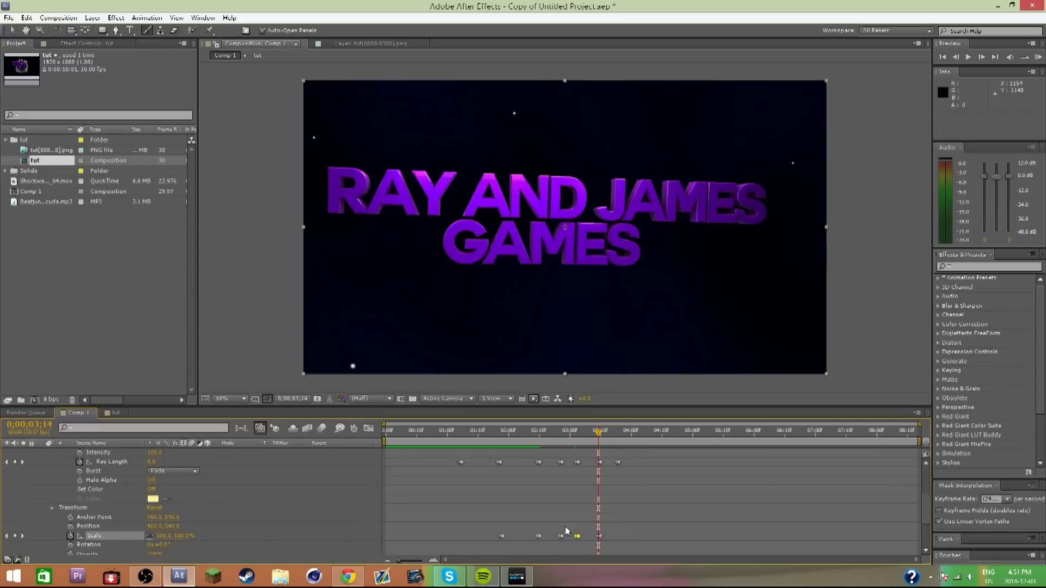
{"action": "left_click", "coordinate": [618, 432]}
{"action": "key", "text": "ctrl+v"}
{"action": "left_click_drag", "start_coordinate": [617, 432], "coordinate": [522, 446]}
{"action": "left_click", "coordinate": [1038, 57]}
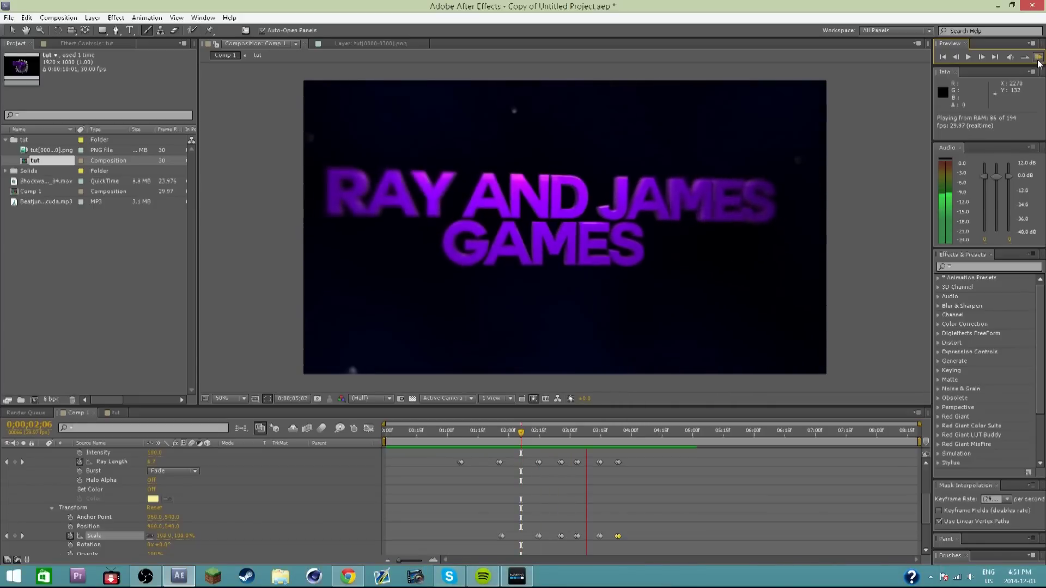
{"action": "left_click", "coordinate": [660, 493]}
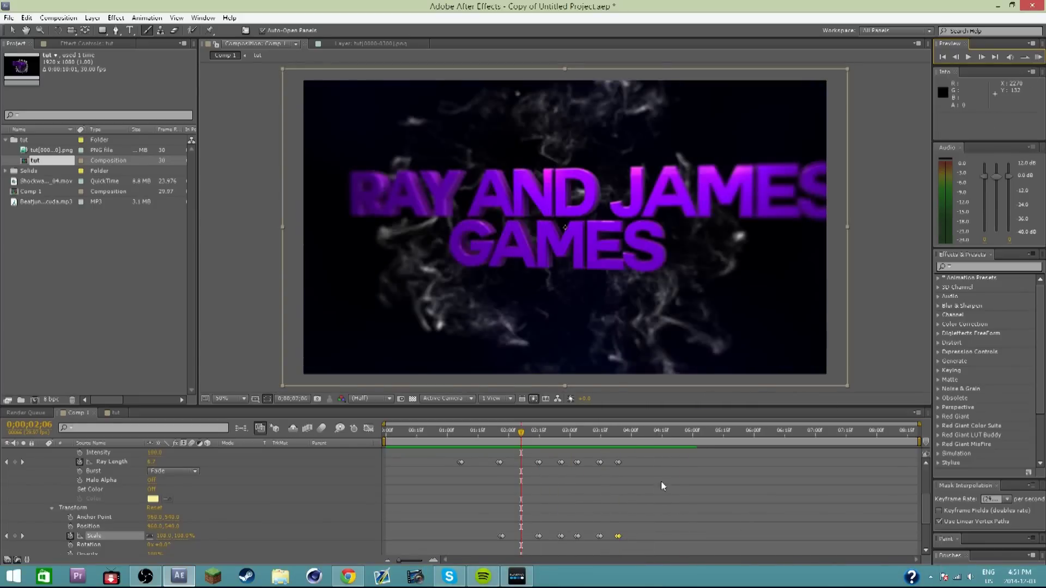
{"action": "scroll", "coordinate": [677, 517], "scroll_direction": "down", "scroll_amount": 3}
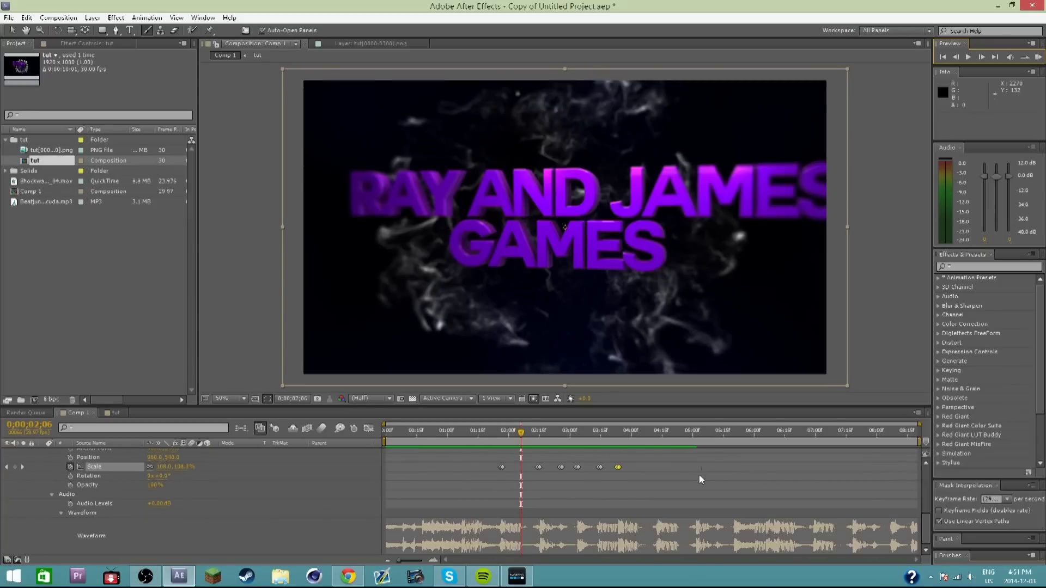
{"action": "scroll", "coordinate": [698, 480], "scroll_direction": "up", "scroll_amount": 10}
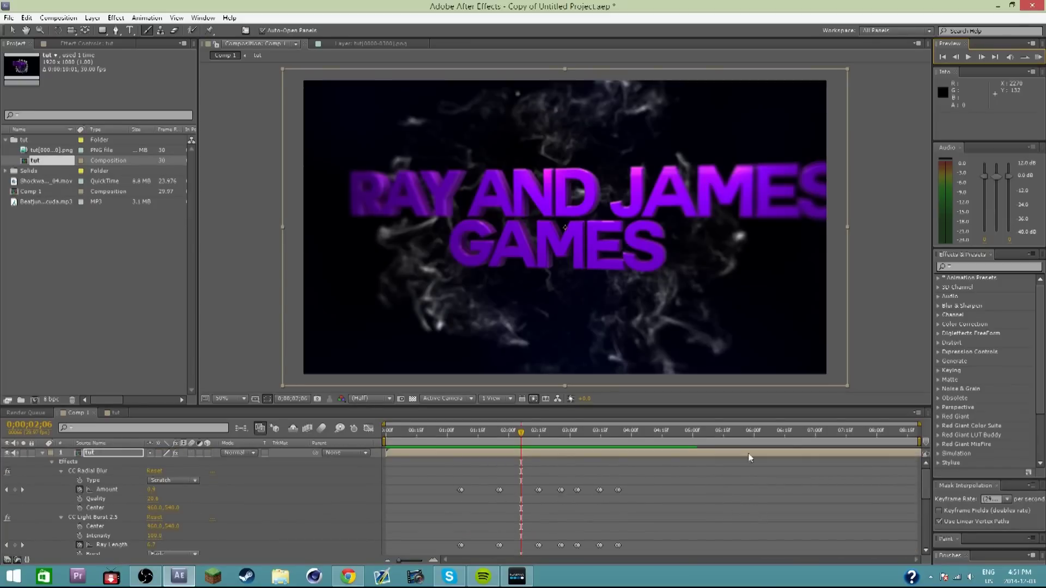
{"action": "left_click_drag", "start_coordinate": [820, 433], "coordinate": [386, 436]}
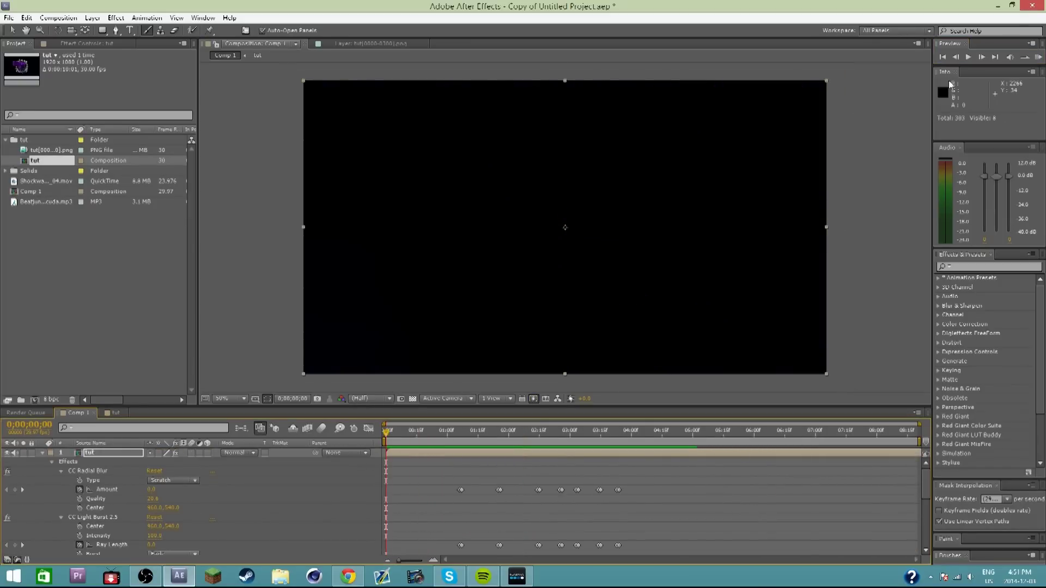
{"action": "left_click", "coordinate": [1038, 61]}
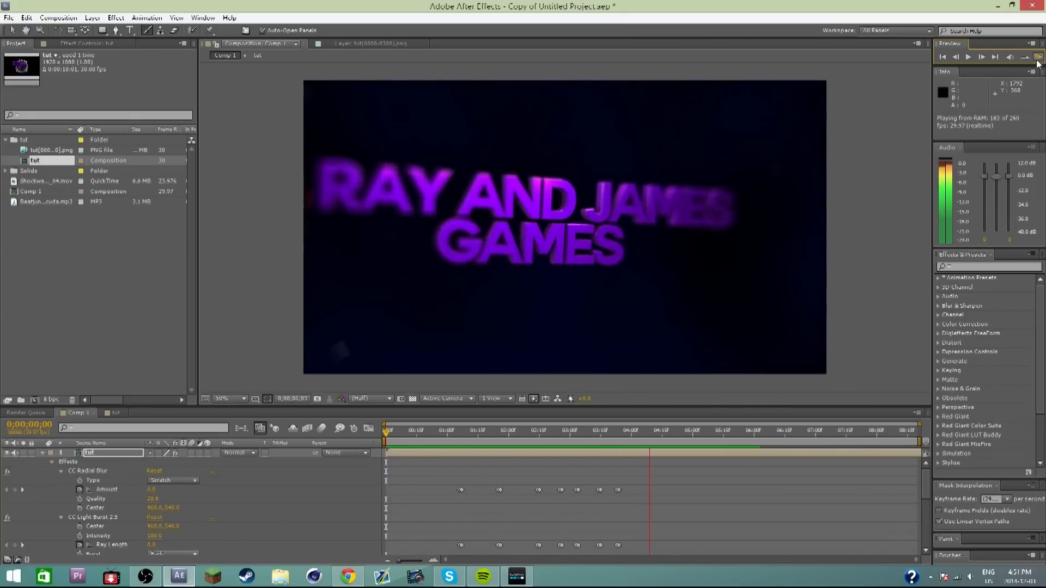
{"action": "left_click", "coordinate": [634, 452]}
{"action": "scroll", "coordinate": [658, 478], "scroll_direction": "down", "scroll_amount": 5}
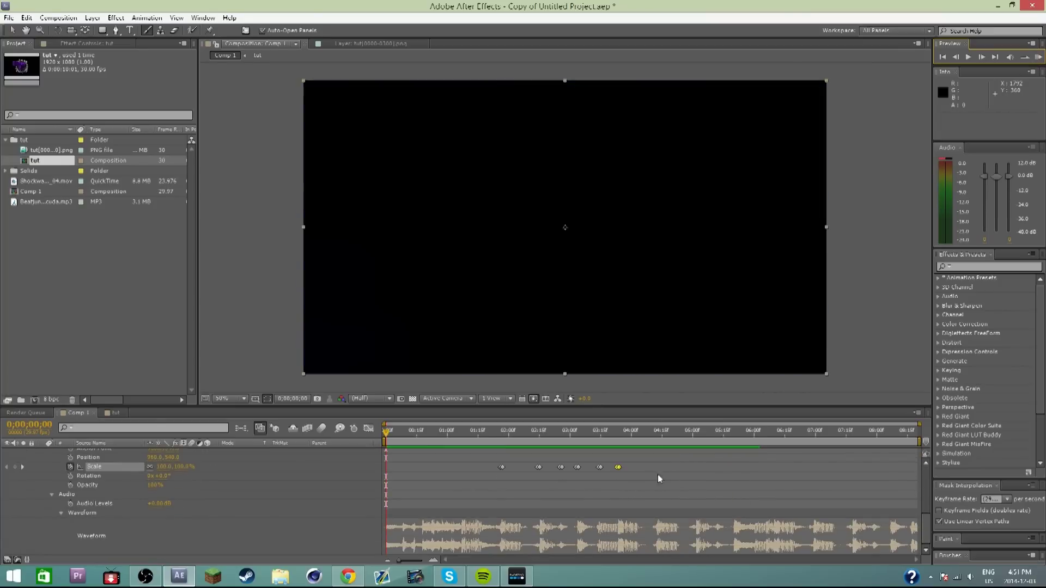
Paste the last zero-value Amount and Ray Length keyframes at 0;00;04;12.
{"action": "left_click_drag", "start_coordinate": [648, 439], "coordinate": [657, 439]}
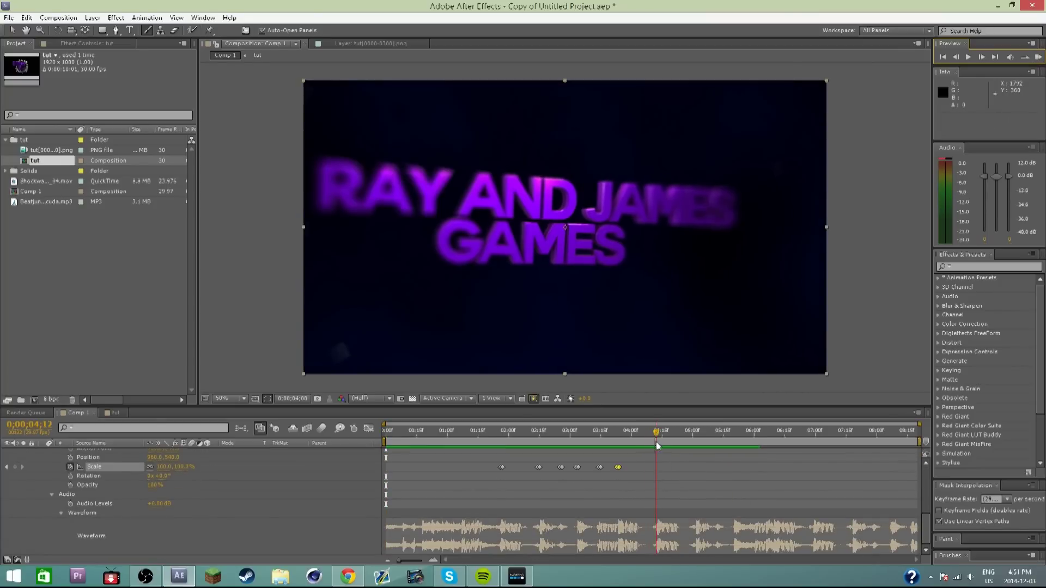
{"action": "left_click", "coordinate": [1038, 57]}
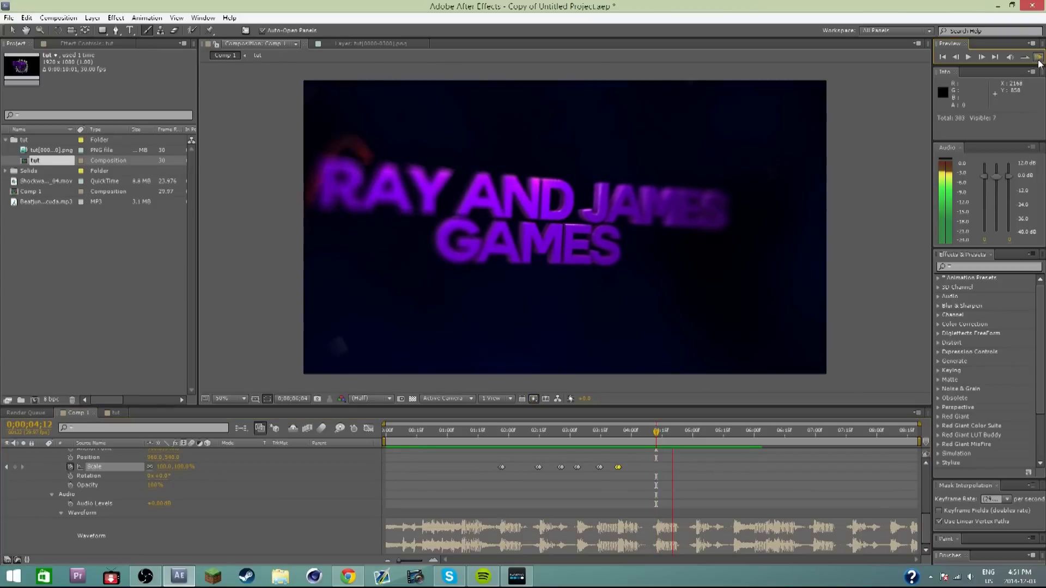
{"action": "left_click", "coordinate": [655, 447]}
{"action": "scroll", "coordinate": [670, 507], "scroll_direction": "up", "scroll_amount": 5}
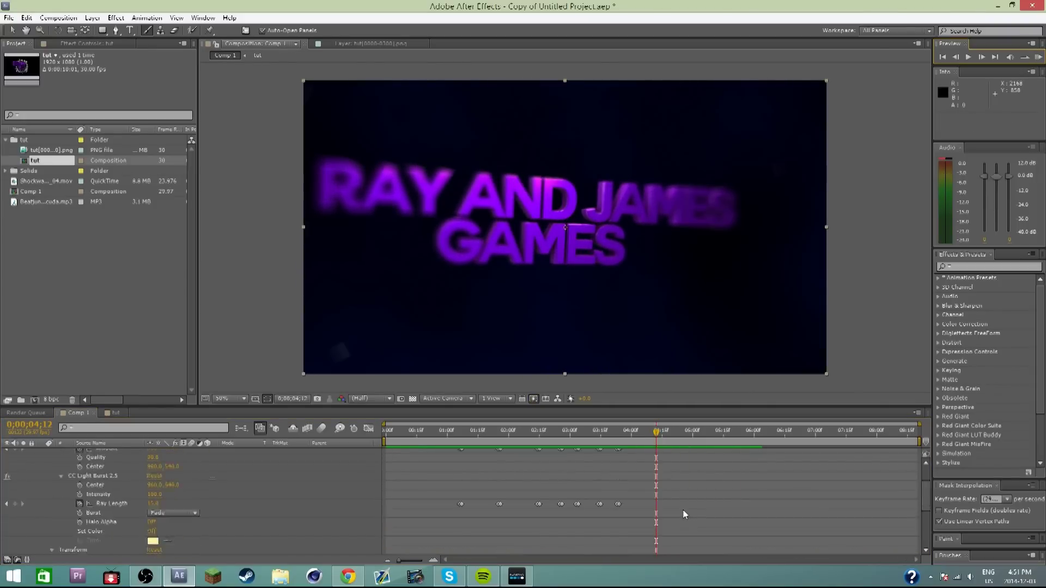
{"action": "scroll", "coordinate": [664, 504], "scroll_direction": "down", "scroll_amount": 5}
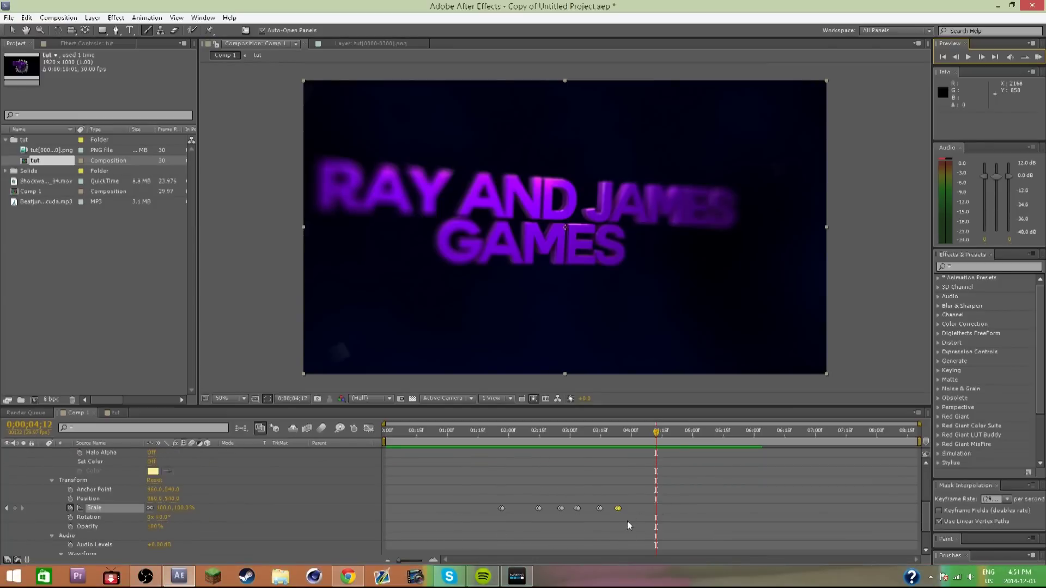
{"action": "scroll", "coordinate": [667, 531], "scroll_direction": "up", "scroll_amount": 5}
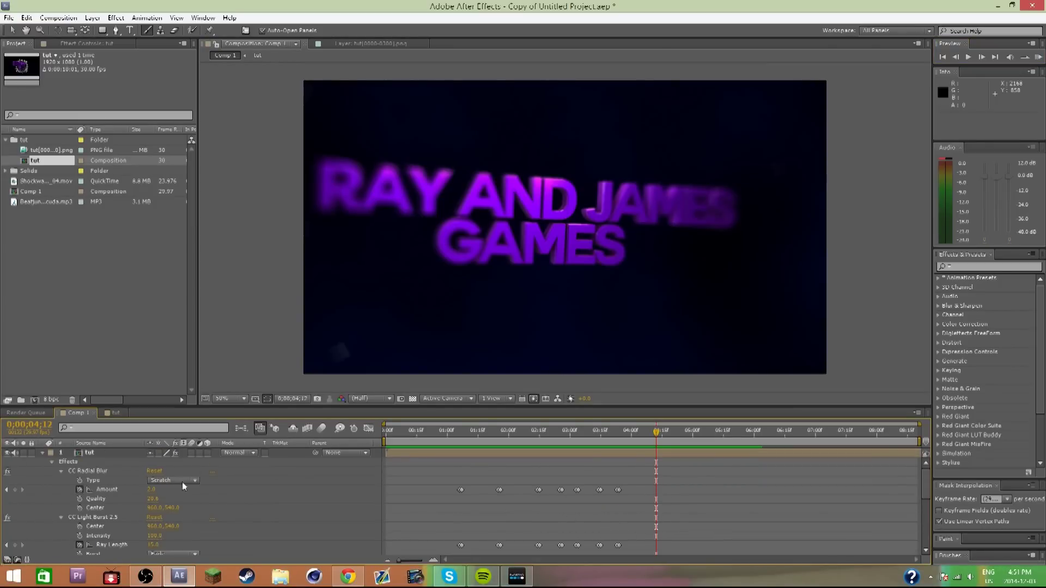
{"action": "scroll", "coordinate": [563, 471], "scroll_direction": "down", "scroll_amount": 1}
{"action": "left_click_drag", "start_coordinate": [610, 524], "coordinate": [621, 462]}
{"action": "key", "text": "ctrl+v"}
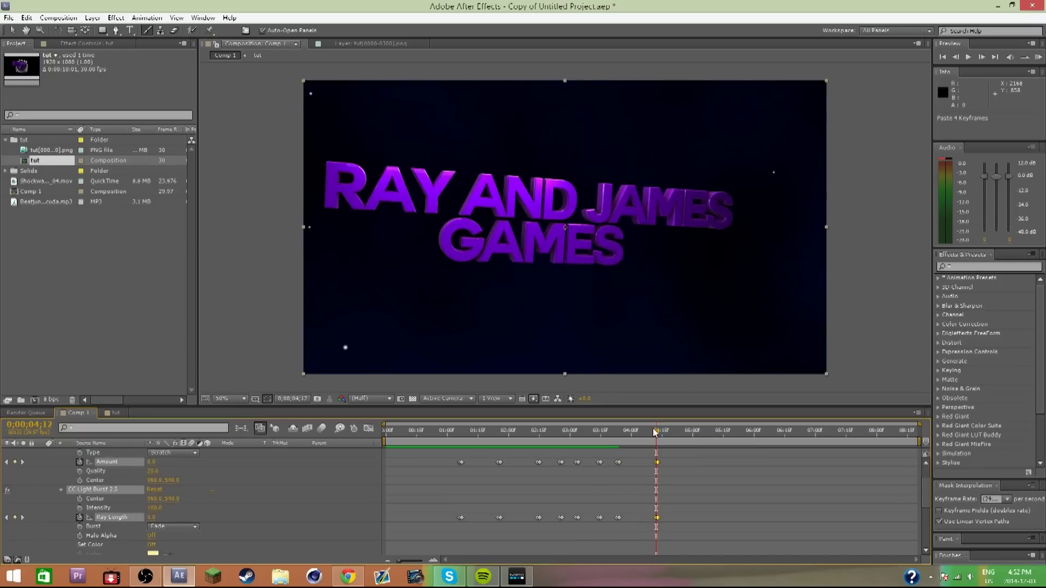
Paste the sharp zero-value keyframes again at 0;00;05;01.
{"action": "mouse_move", "coordinate": [658, 440]}
{"action": "left_mouse_down"}
{"action": "mouse_move", "coordinate": [734, 415]}
{"action": "mouse_move", "coordinate": [721, 436]}
{"action": "left_mouse_up"}
{"action": "scroll", "coordinate": [700, 450], "scroll_direction": "down", "scroll_amount": 5}
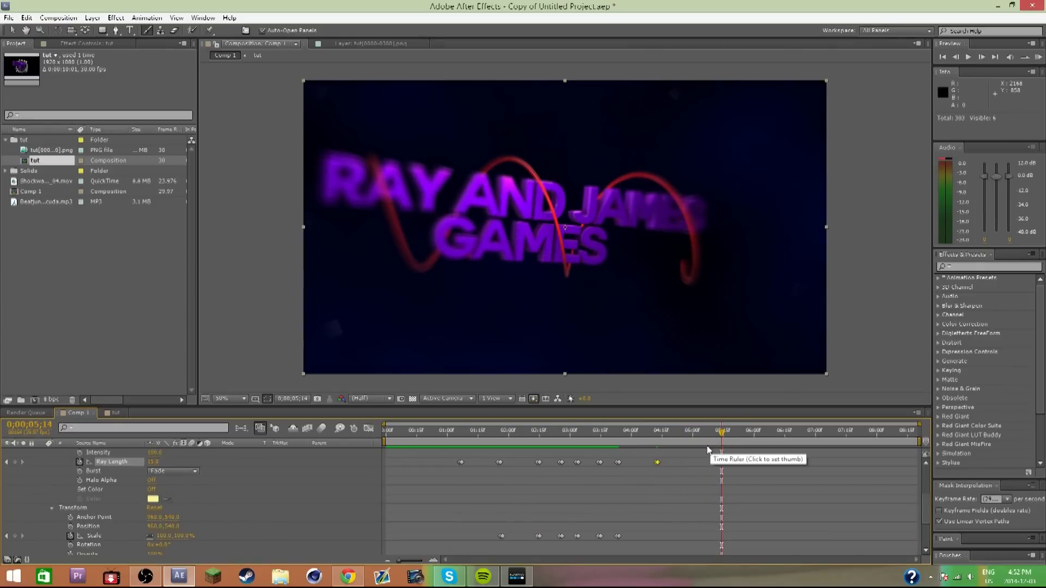
{"action": "left_click", "coordinate": [694, 440]}
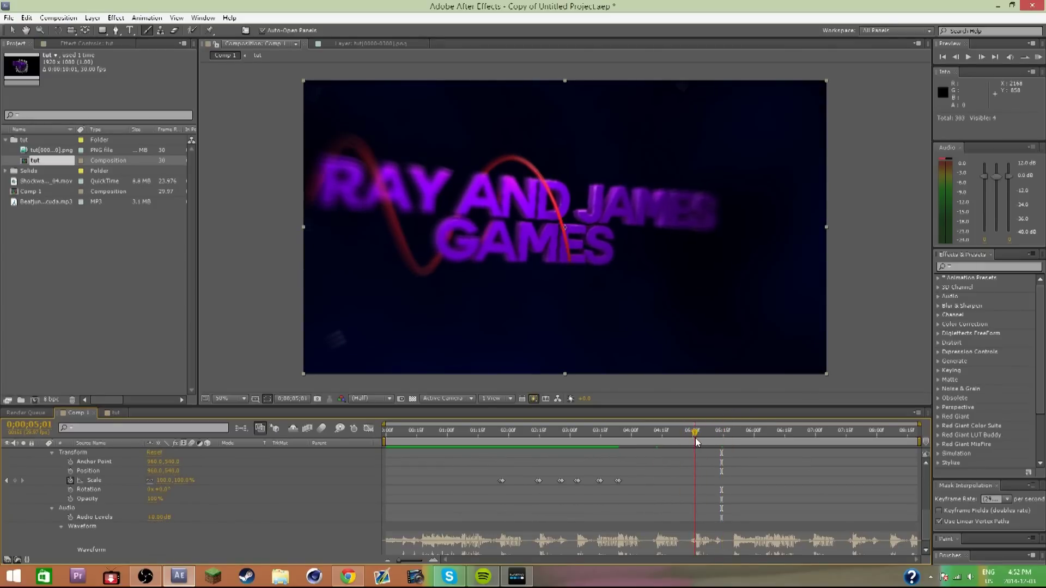
{"action": "key", "text": "ctrl+v"}
Preview from 0;00;05;10, then paste the sharp keyframes at 0;00;05;11.
{"action": "scroll", "coordinate": [718, 476], "scroll_direction": "down", "scroll_amount": 1}
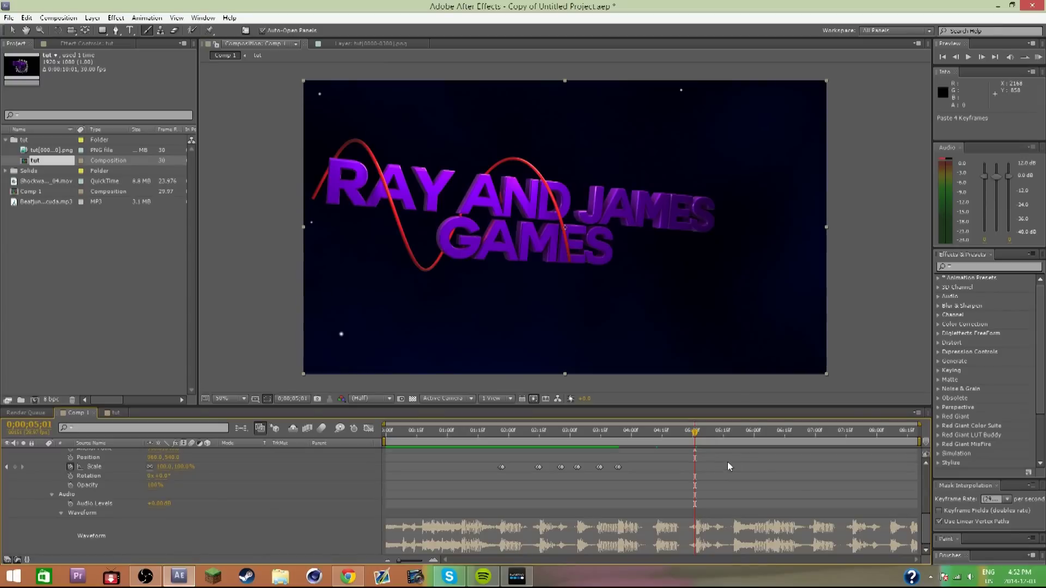
{"action": "left_click", "coordinate": [730, 432]}
{"action": "left_click", "coordinate": [712, 440]}
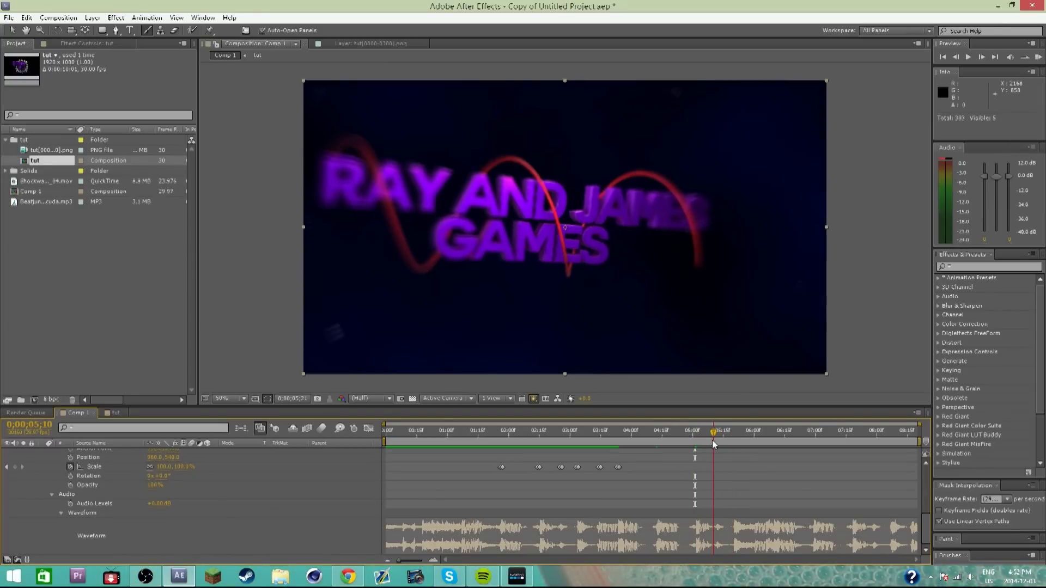
{"action": "left_click", "coordinate": [1038, 57]}
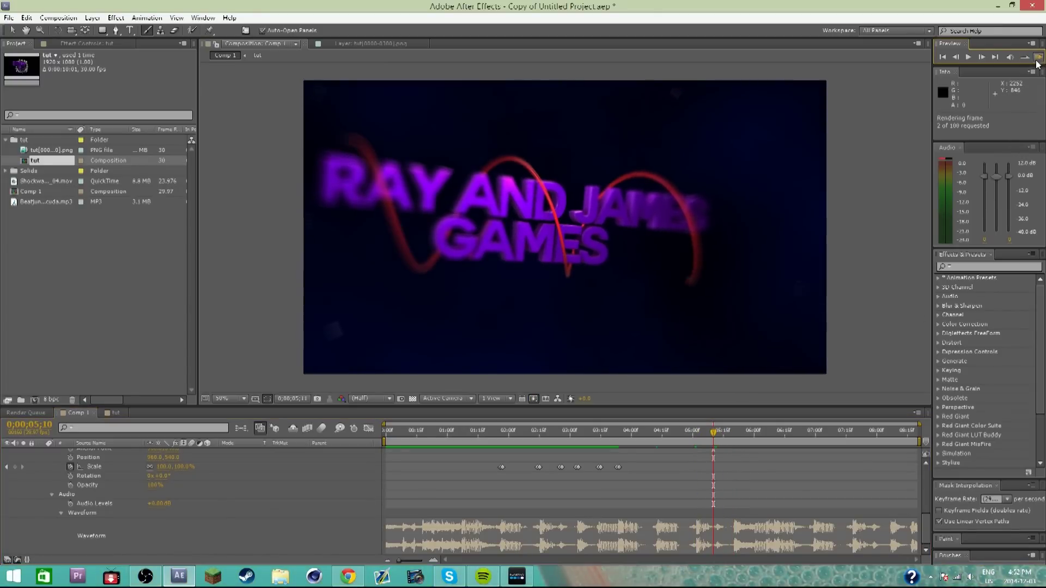
{"action": "key", "text": "space"}
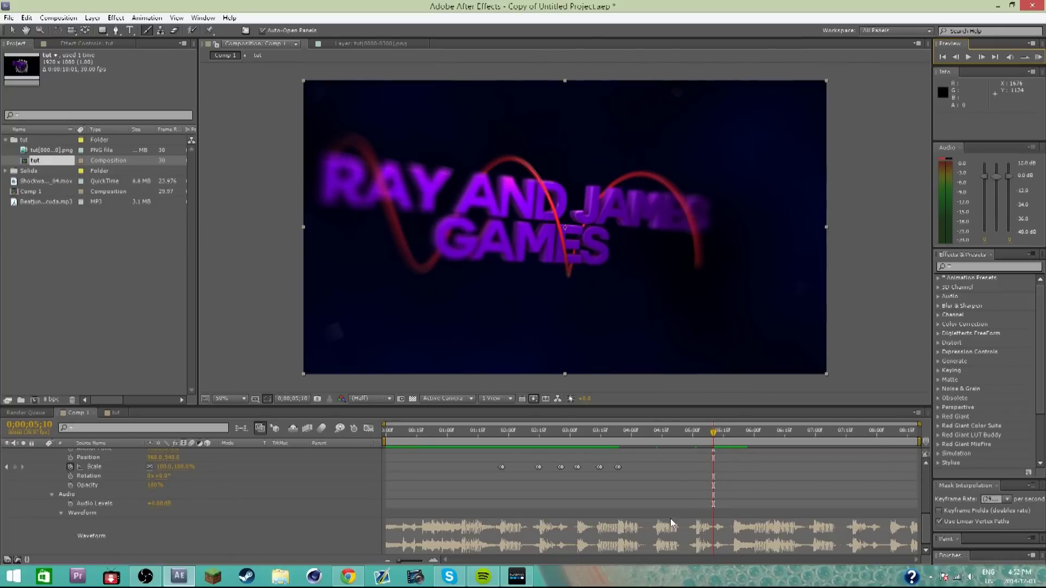
{"action": "left_click", "coordinate": [715, 445]}
{"action": "key", "text": "ctrl+v"}
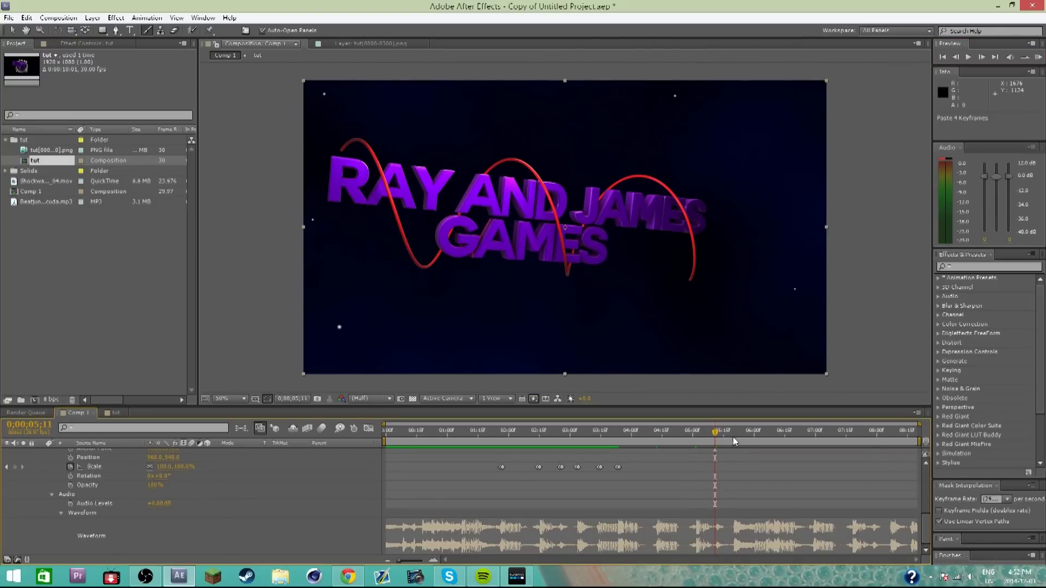
Preview the new sharp snaps and inspect the frames around 0;00;05;21.
{"action": "mouse_move", "coordinate": [727, 440]}
{"action": "left_mouse_down"}
{"action": "mouse_move", "coordinate": [752, 439]}
{"action": "mouse_move", "coordinate": [723, 439]}
{"action": "left_mouse_up"}
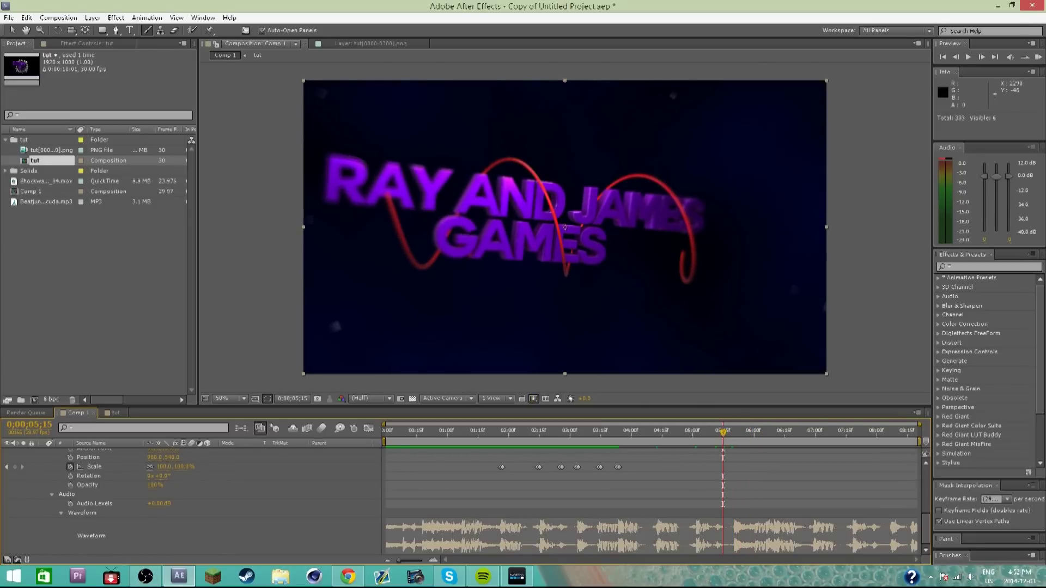
{"action": "left_click", "coordinate": [1038, 58]}
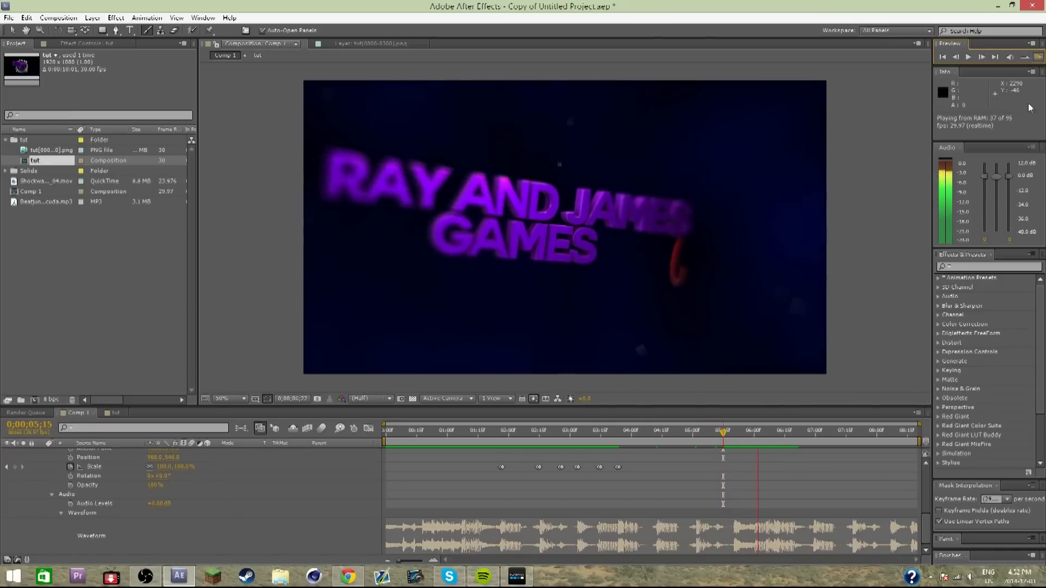
{"action": "left_click", "coordinate": [774, 440]}
{"action": "left_click_drag", "start_coordinate": [730, 452], "coordinate": [734, 449]}
{"action": "scroll", "coordinate": [761, 470], "scroll_direction": "up", "scroll_amount": 3}
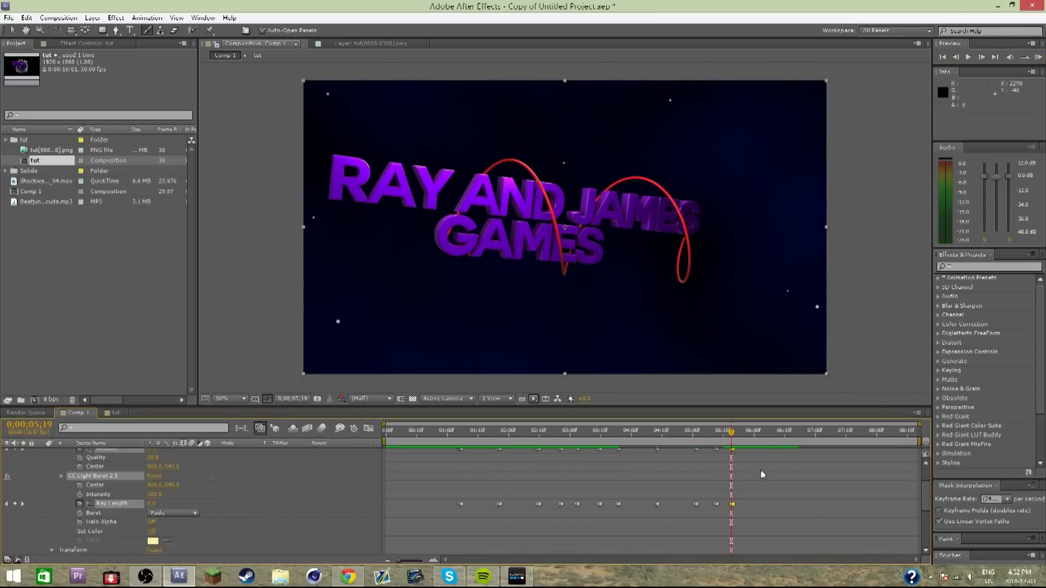
{"action": "scroll", "coordinate": [760, 472], "scroll_direction": "down", "scroll_amount": 3}
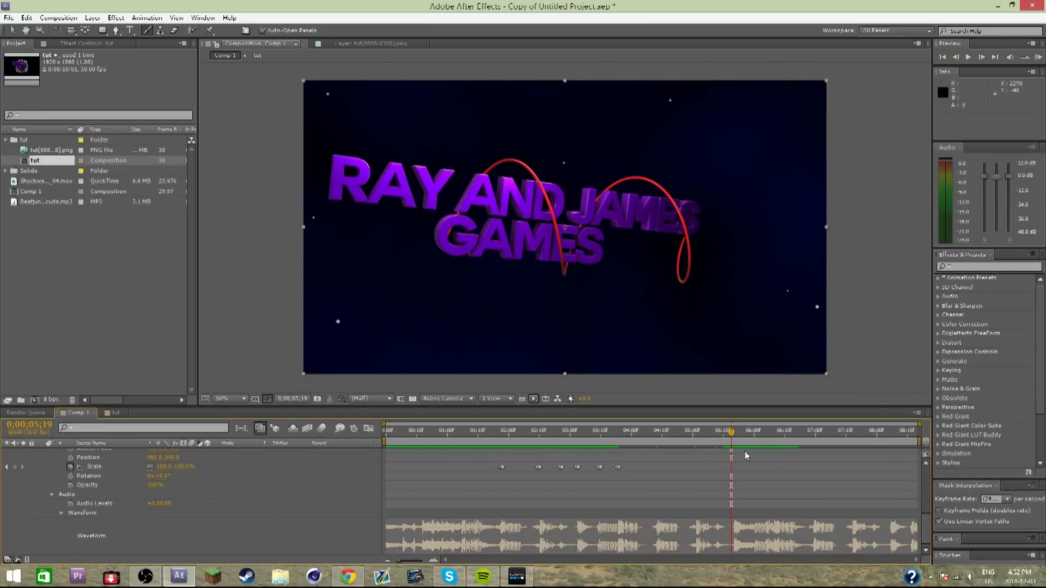
{"action": "left_click_drag", "start_coordinate": [748, 443], "coordinate": [768, 448]}
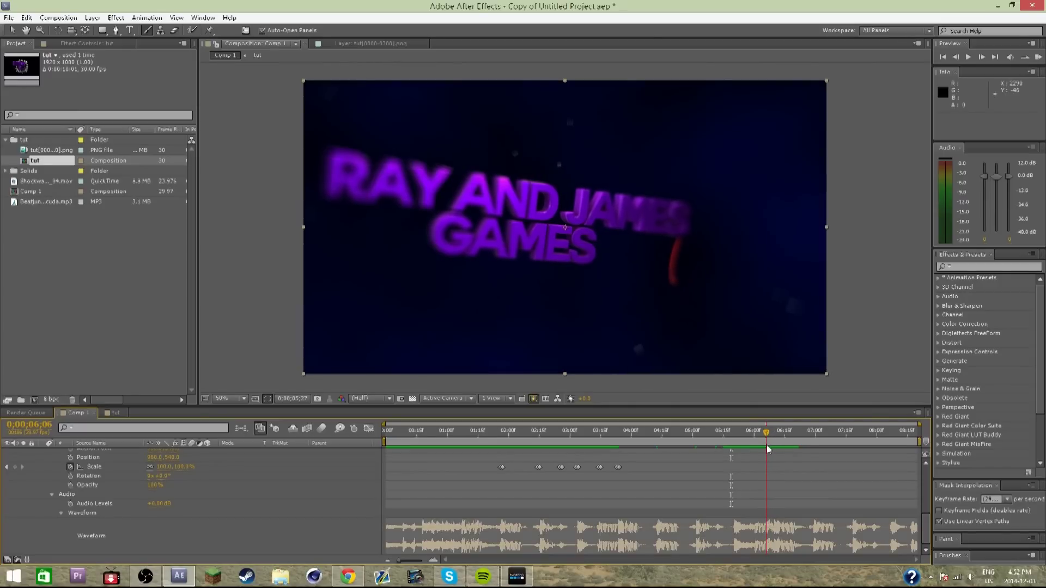
Search 'vc' in Effects & Presets and apply VC Color Vibrance to the tut layer.
{"action": "left_click", "coordinate": [994, 263]}
{"action": "type", "text": "vc"}
{"action": "left_click_drag", "start_coordinate": [987, 288], "coordinate": [208, 481]}
{"action": "scroll", "coordinate": [254, 480], "scroll_direction": "up", "scroll_amount": 4}
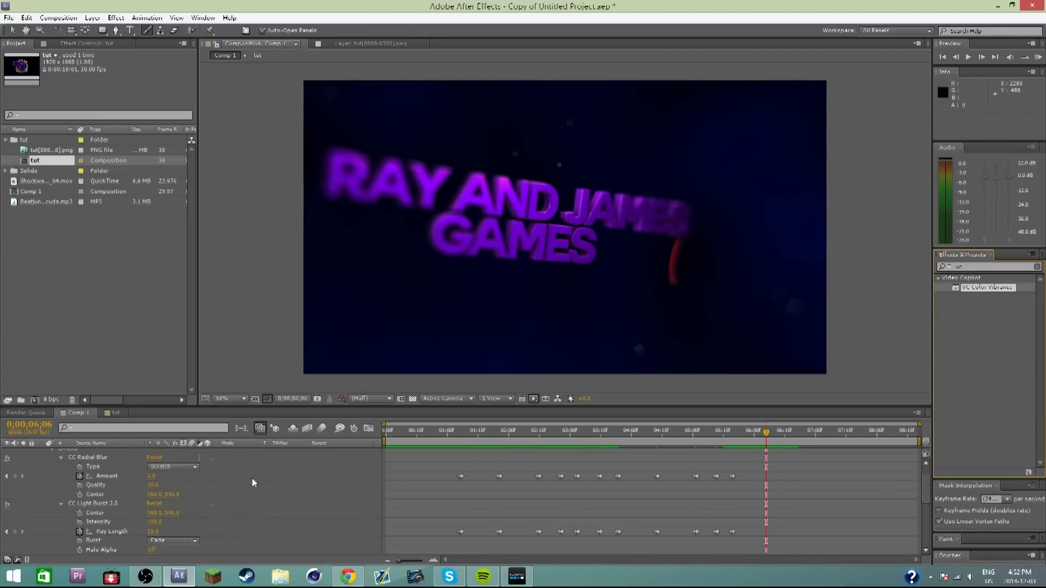
{"action": "scroll", "coordinate": [254, 481], "scroll_direction": "up", "scroll_amount": 1}
{"action": "left_click", "coordinate": [42, 454]}
{"action": "left_click_drag", "start_coordinate": [963, 287], "coordinate": [87, 452]}
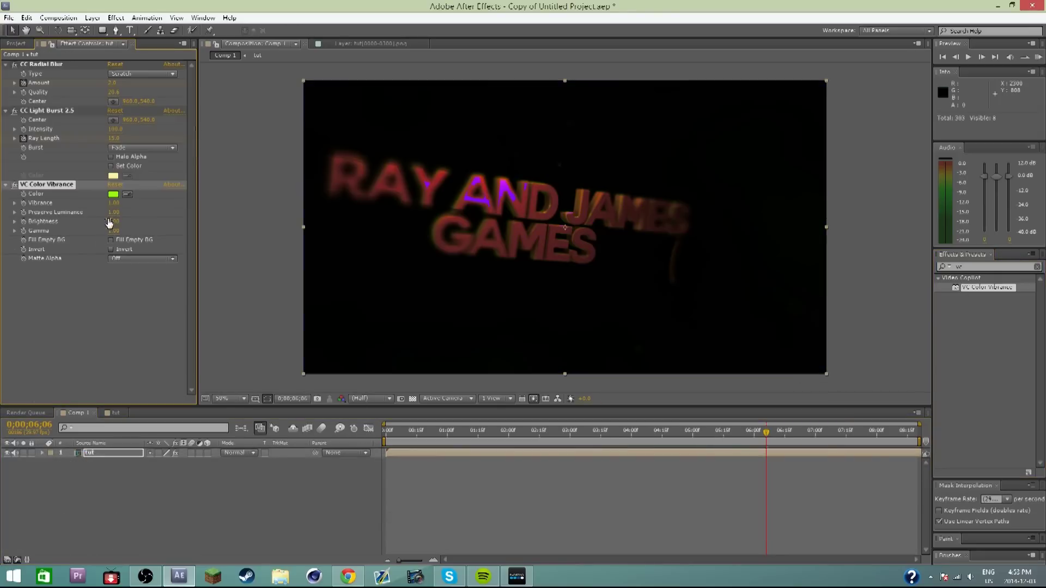
Set the VC Color Vibrance colour to a dark red and raise Vibrance to 1.44.
{"action": "left_click", "coordinate": [113, 195]}
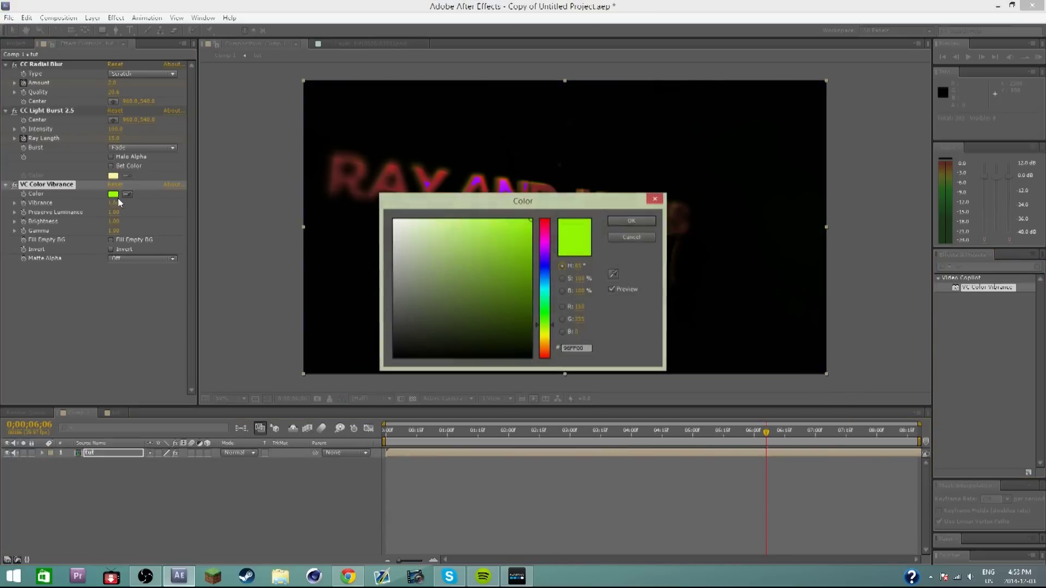
{"action": "left_click", "coordinate": [465, 331]}
{"action": "left_click_drag", "start_coordinate": [471, 345], "coordinate": [446, 284]}
{"action": "left_click_drag", "start_coordinate": [537, 278], "coordinate": [546, 213]}
{"action": "mouse_move", "coordinate": [531, 315]}
{"action": "left_mouse_down"}
{"action": "mouse_move", "coordinate": [503, 299]}
{"action": "mouse_move", "coordinate": [543, 207]}
{"action": "left_mouse_up"}
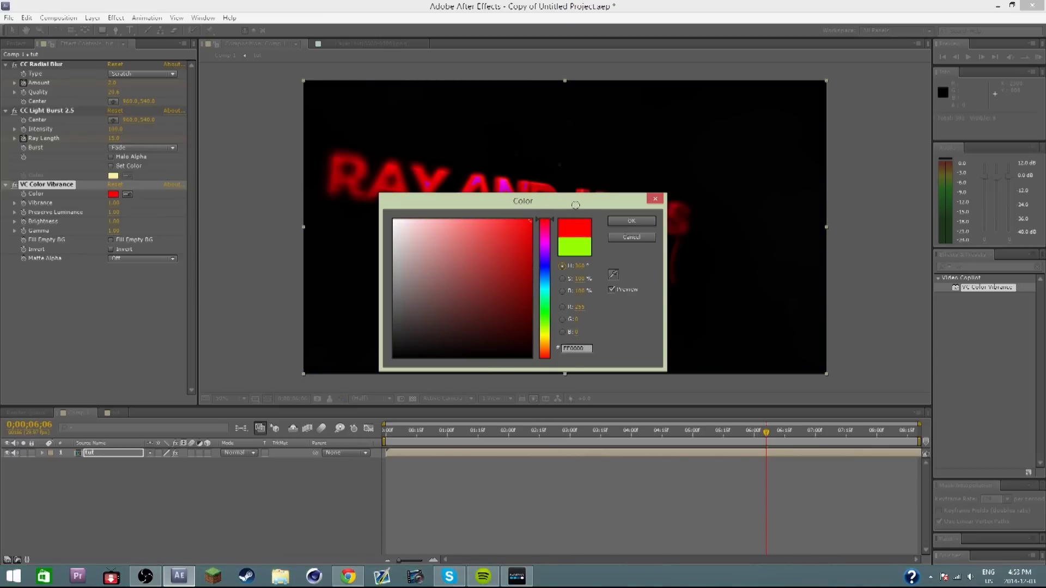
{"action": "left_click", "coordinate": [632, 222]}
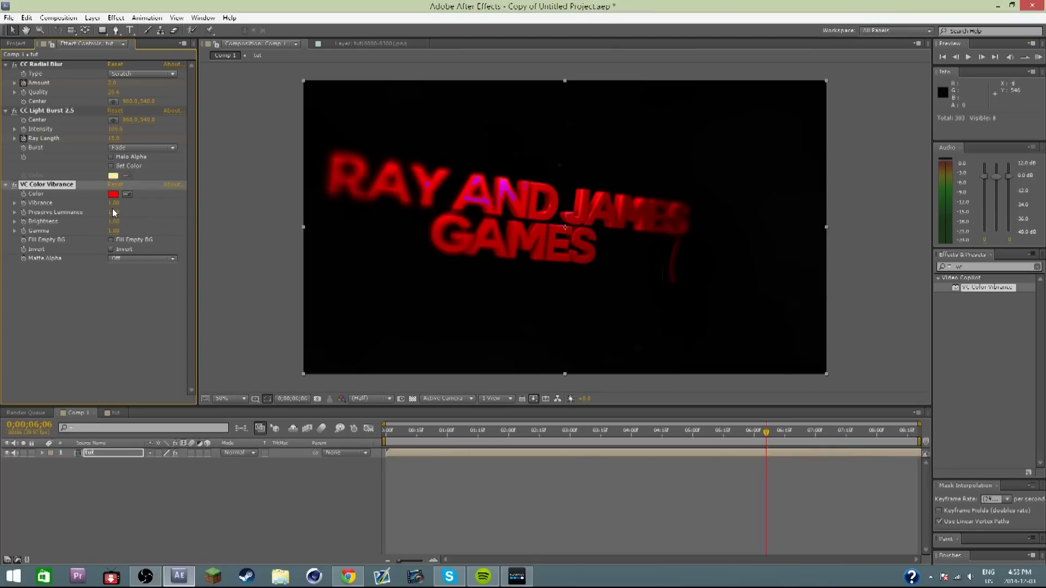
{"action": "left_click_drag", "start_coordinate": [114, 203], "coordinate": [163, 220]}
Raise Brightness to 1.26, then add a Vibrance keyframe at 0;00;06;06 in VC Color Vibrance.
{"action": "left_click_drag", "start_coordinate": [117, 228], "coordinate": [128, 228]}
{"action": "left_click", "coordinate": [42, 456]}
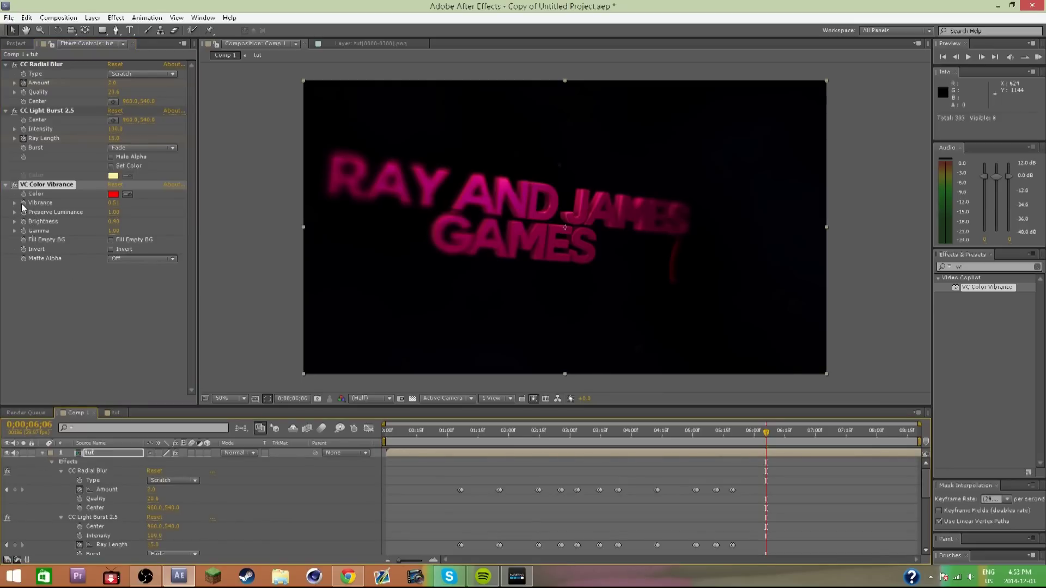
{"action": "scroll", "coordinate": [643, 501], "scroll_direction": "down", "scroll_amount": 8}
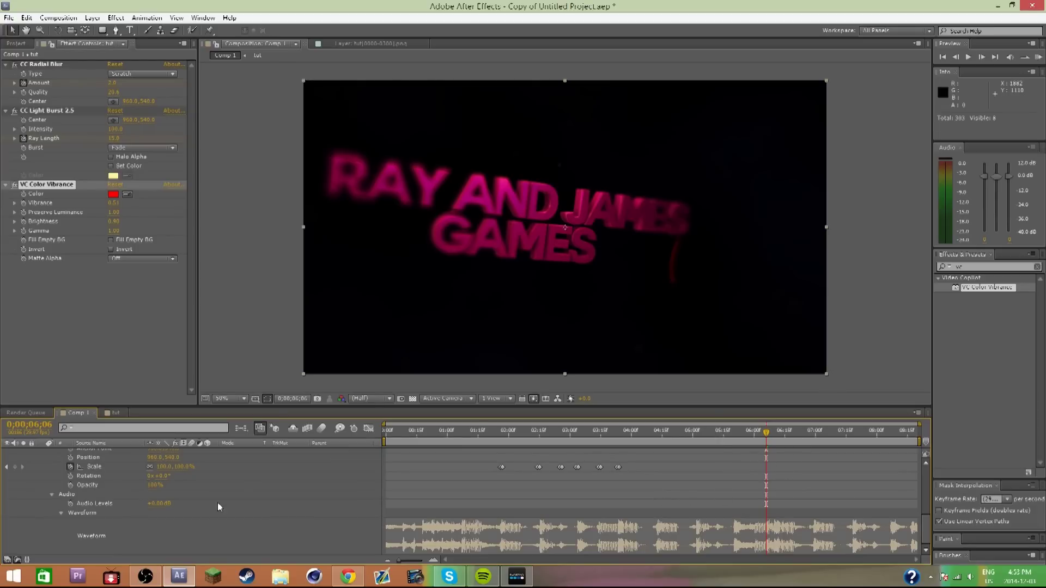
{"action": "scroll", "coordinate": [55, 493], "scroll_direction": "up", "scroll_amount": 8}
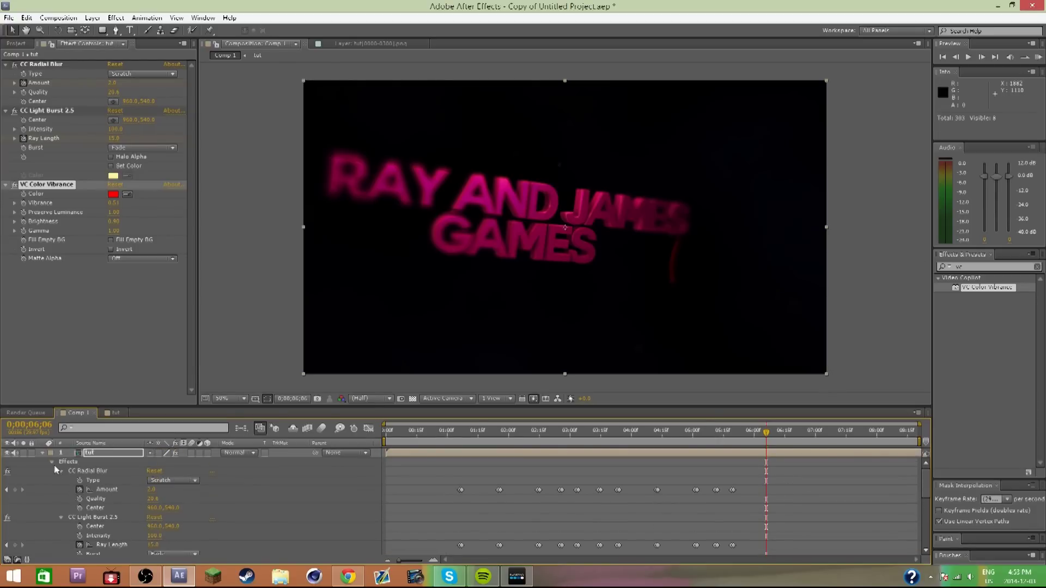
{"action": "scroll", "coordinate": [58, 473], "scroll_direction": "down", "scroll_amount": 1}
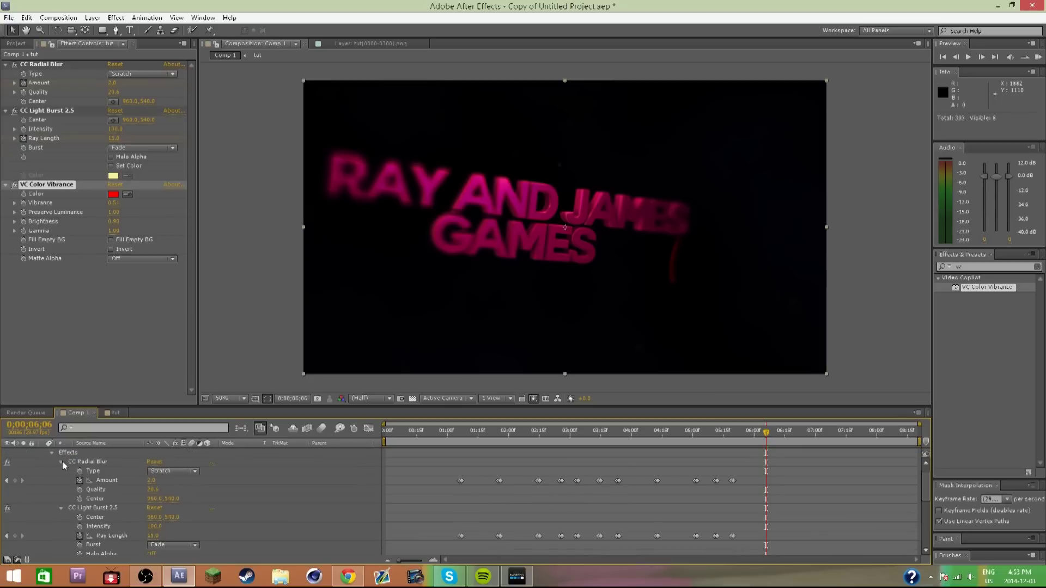
{"action": "left_click", "coordinate": [61, 463]}
{"action": "left_click", "coordinate": [61, 472]}
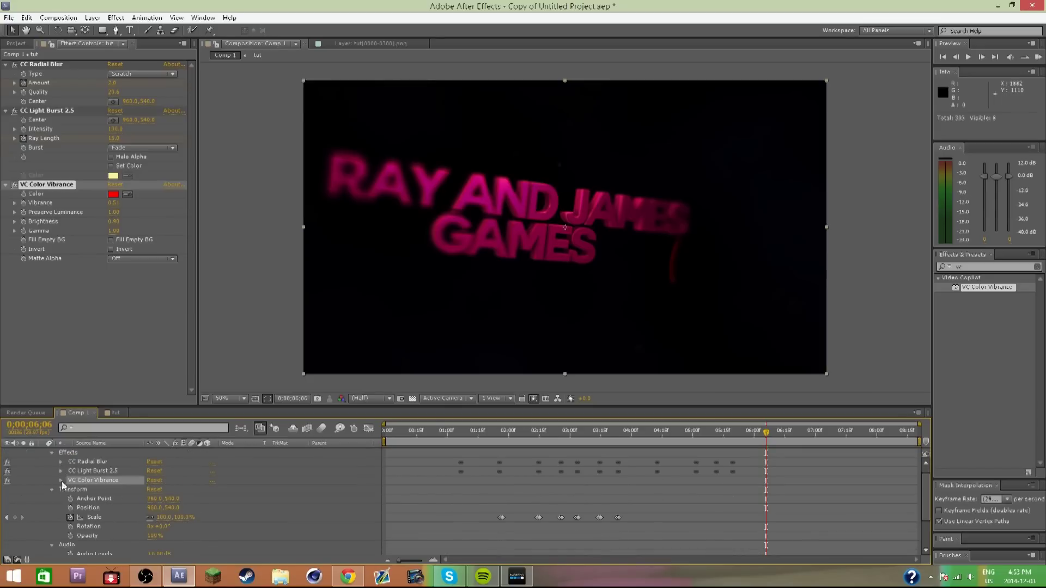
{"action": "left_click", "coordinate": [61, 480]}
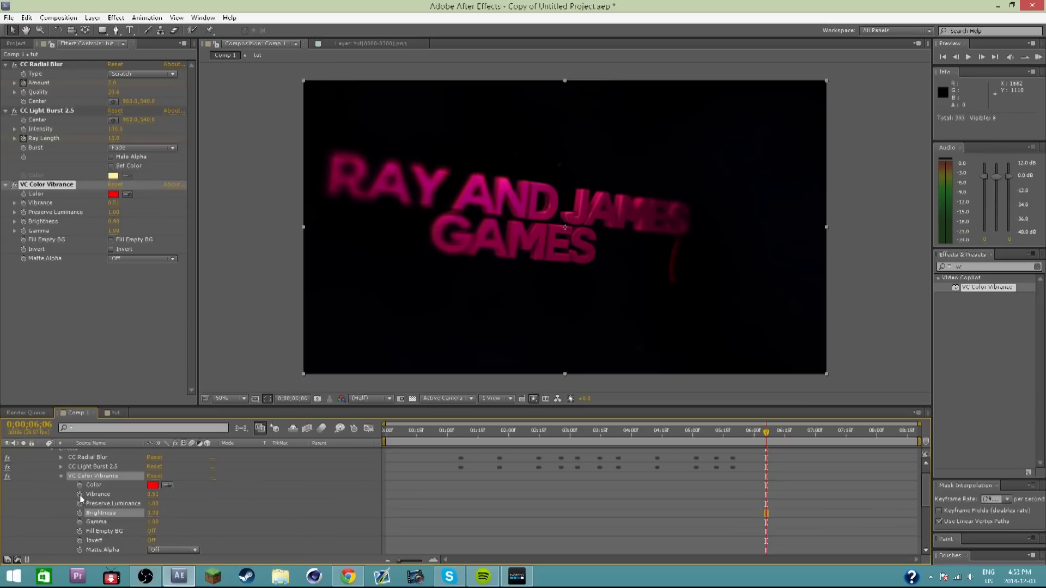
{"action": "left_click", "coordinate": [80, 495]}
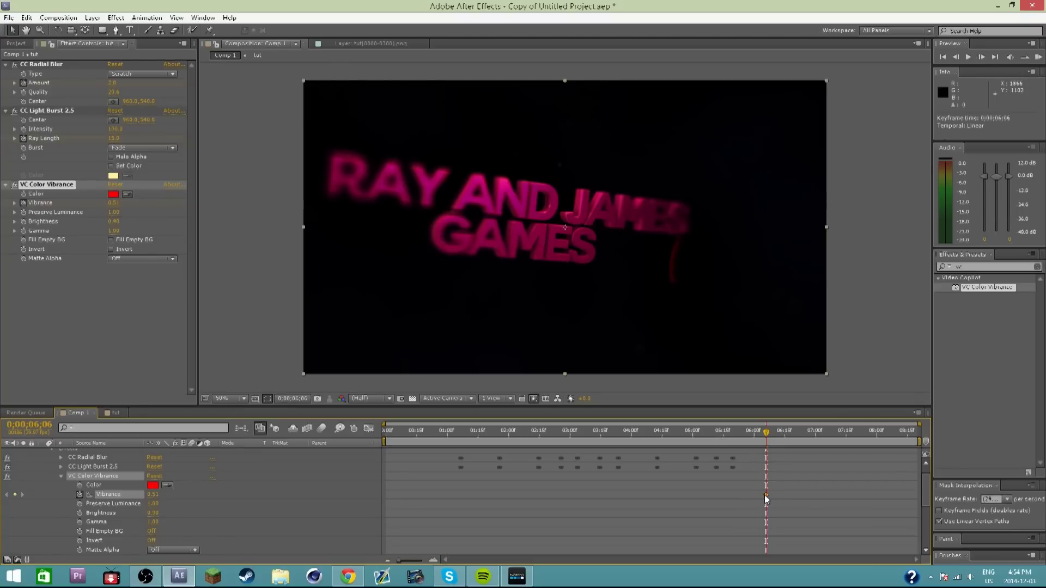
Set Vibrance to 0 at 0;00;06;06 so the title turns purple.
{"action": "scroll", "coordinate": [774, 502], "scroll_direction": "down", "scroll_amount": 4}
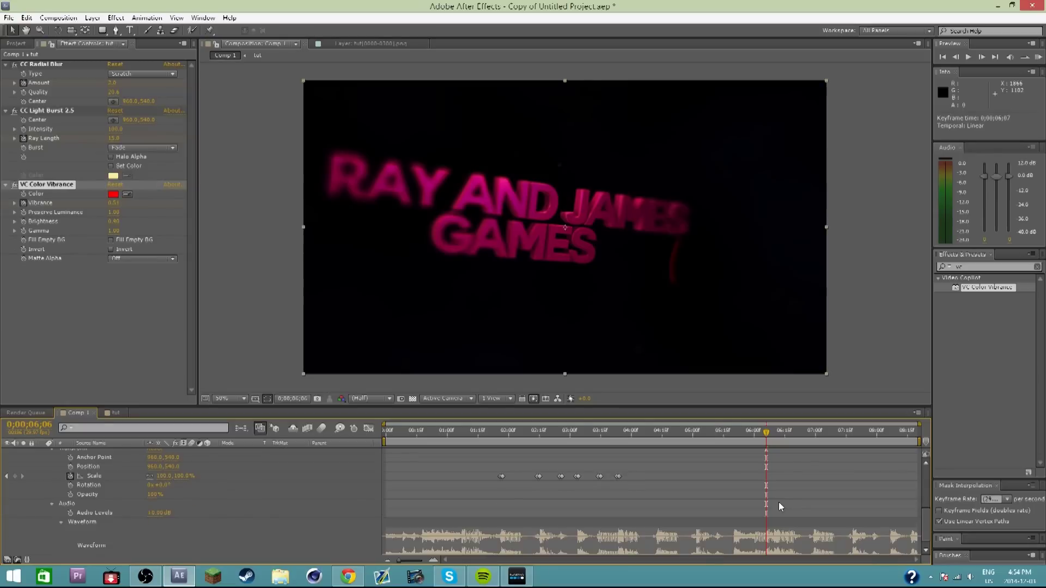
{"action": "scroll", "coordinate": [780, 504], "scroll_direction": "up", "scroll_amount": 3}
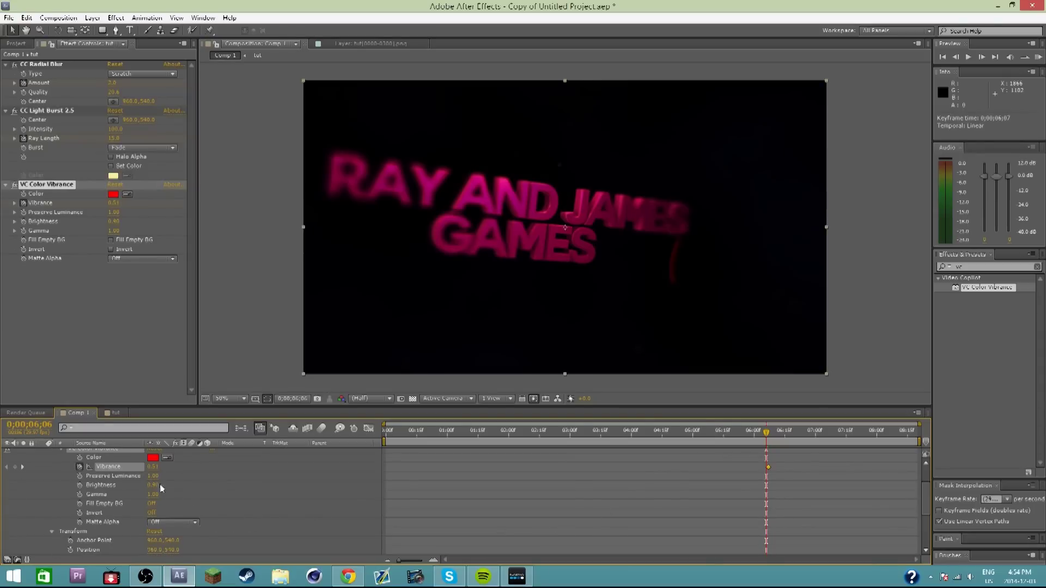
{"action": "left_click", "coordinate": [152, 467]}
{"action": "type", "text": "0"}
{"action": "key", "text": "Return"}
Copy the Vibrance keyframes at 6;06 and paste them at 0;00;06;10.
{"action": "left_click_drag", "start_coordinate": [790, 493], "coordinate": [741, 459]}
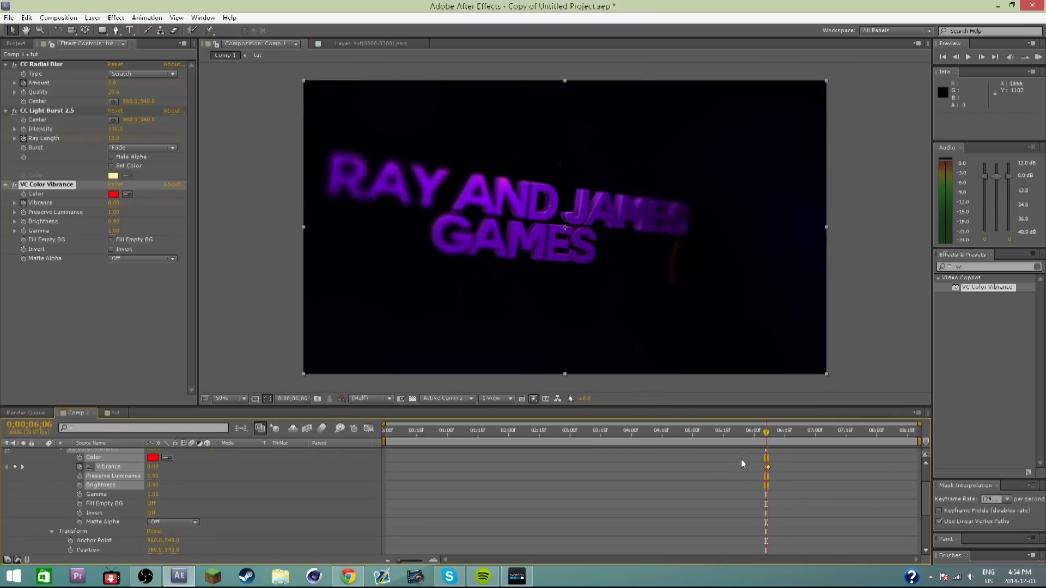
{"action": "key", "text": "ctrl+c"}
{"action": "scroll", "coordinate": [763, 459], "scroll_direction": "down", "scroll_amount": 3}
{"action": "left_click_drag", "start_coordinate": [771, 436], "coordinate": [774, 436]}
{"action": "key", "text": "ctrl+v"}
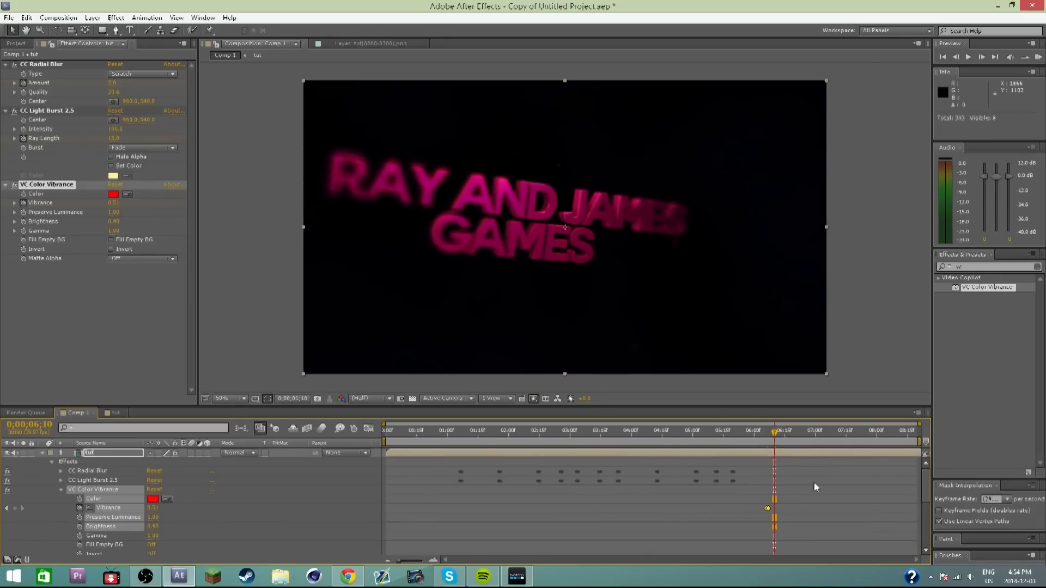
{"action": "left_click", "coordinate": [771, 516]}
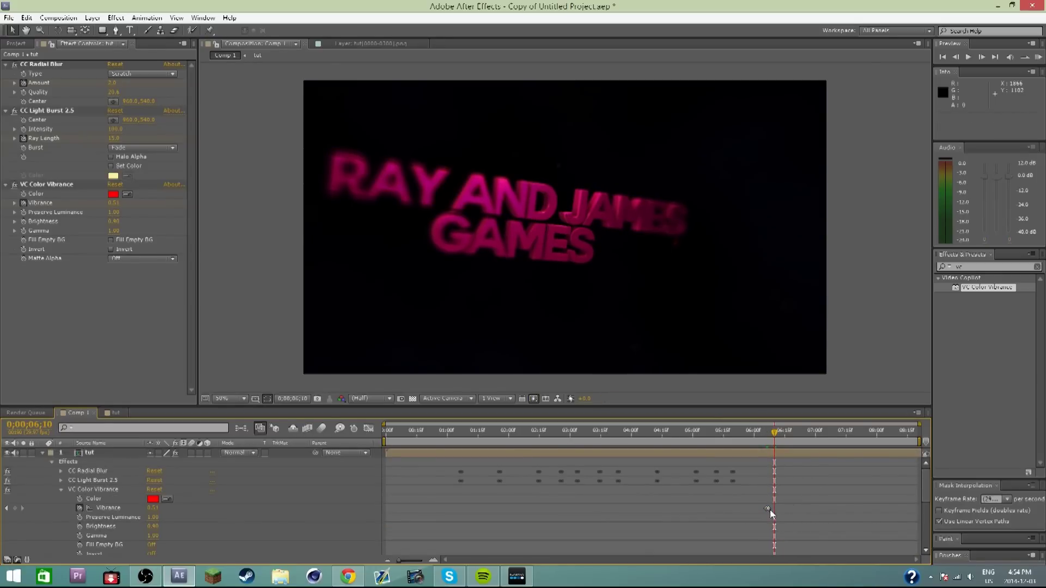
{"action": "key", "text": "ctrl+v"}
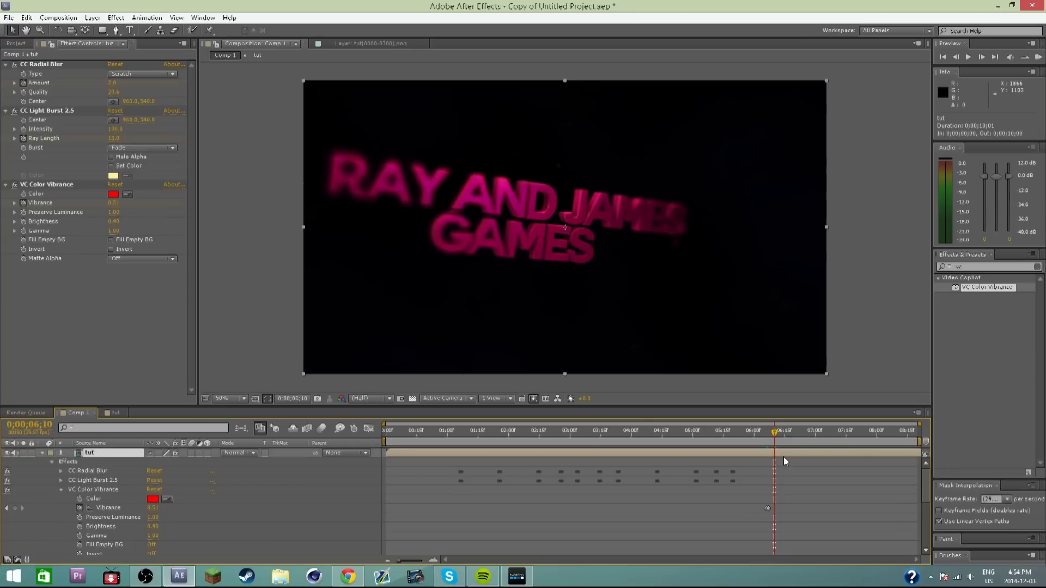
{"action": "left_click", "coordinate": [783, 512]}
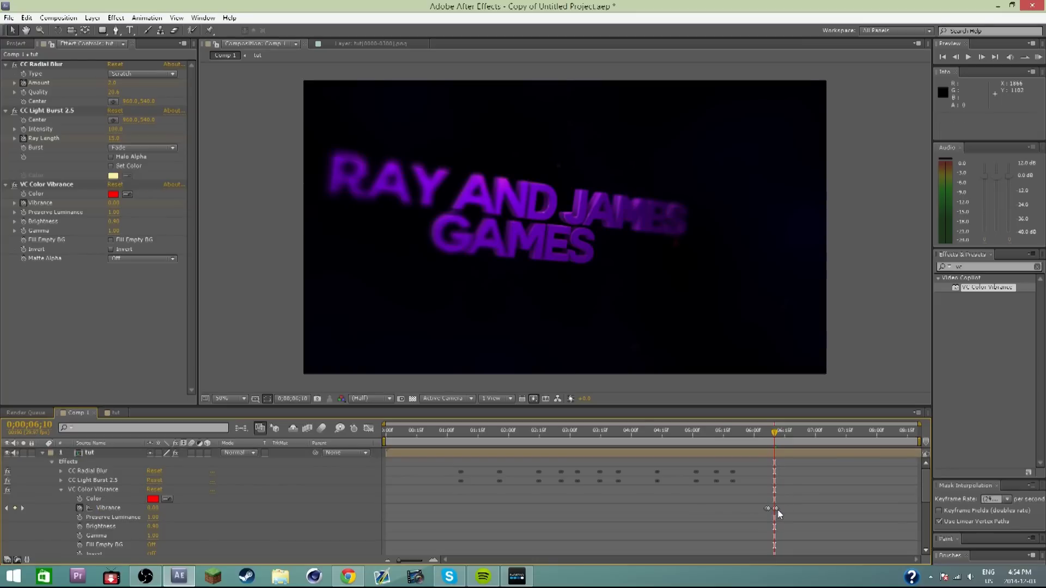
{"action": "left_click", "coordinate": [775, 509]}
{"action": "mouse_move", "coordinate": [788, 519]}
{"action": "left_mouse_down"}
{"action": "mouse_move", "coordinate": [770, 508]}
{"action": "mouse_move", "coordinate": [779, 511]}
{"action": "left_mouse_up"}
RAM-preview the colour switch starting from 0;00;05;23.
{"action": "left_click", "coordinate": [739, 443]}
{"action": "left_click", "coordinate": [1038, 58]}
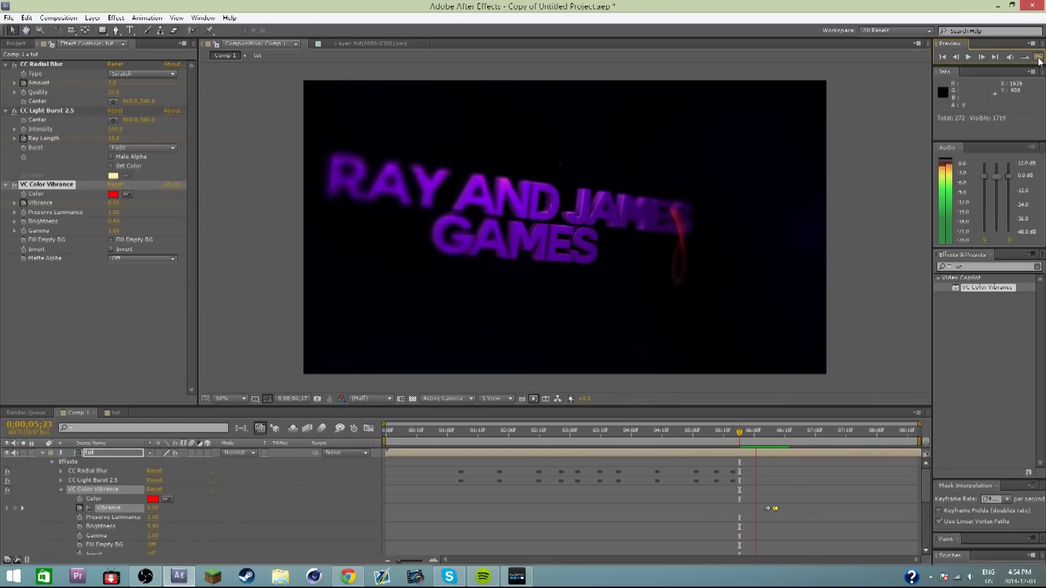
{"action": "left_click", "coordinate": [1037, 58]}
Move the Vibrance keyframe earlier so it snaps to 0;00;05;21.
{"action": "left_click", "coordinate": [1037, 59]}
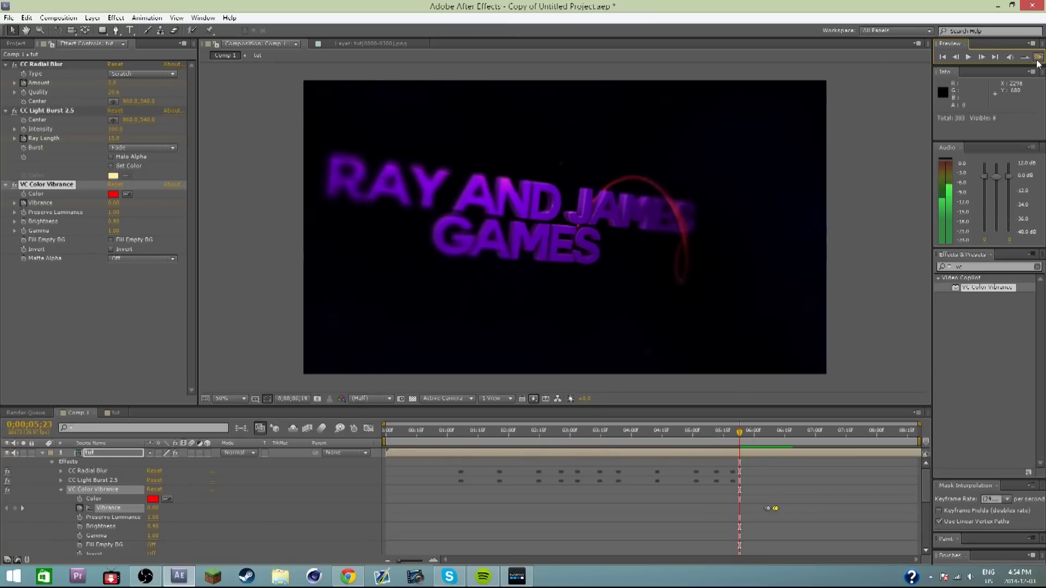
{"action": "left_click", "coordinate": [770, 456]}
{"action": "left_click_drag", "start_coordinate": [757, 437], "coordinate": [774, 439]}
{"action": "scroll", "coordinate": [774, 479], "scroll_direction": "down", "scroll_amount": 5}
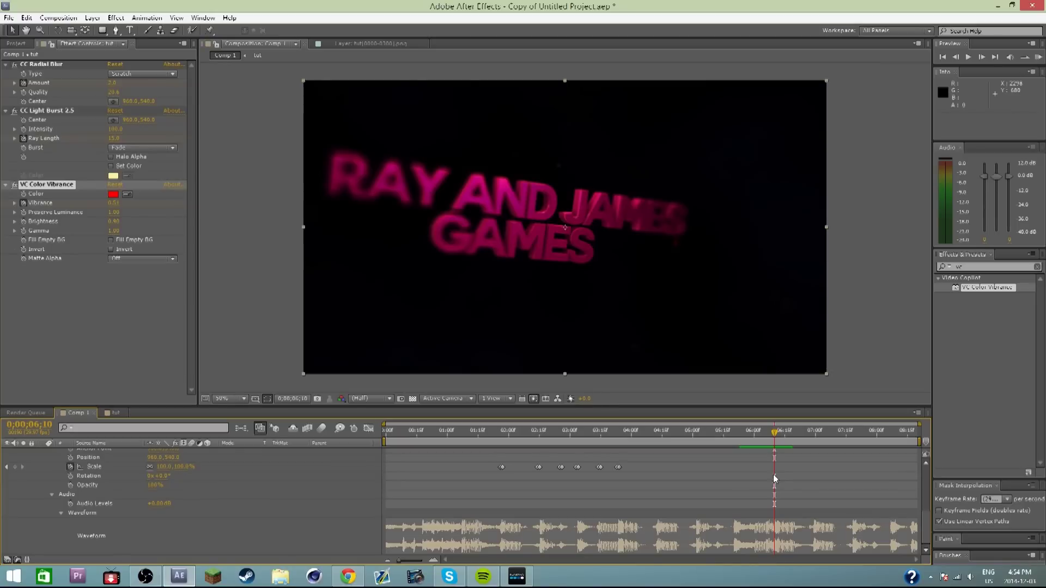
{"action": "scroll", "coordinate": [774, 471], "scroll_direction": "up", "scroll_amount": 3}
{"action": "scroll", "coordinate": [772, 457], "scroll_direction": "down", "scroll_amount": 3}
{"action": "scroll", "coordinate": [752, 490], "scroll_direction": "up", "scroll_amount": 3}
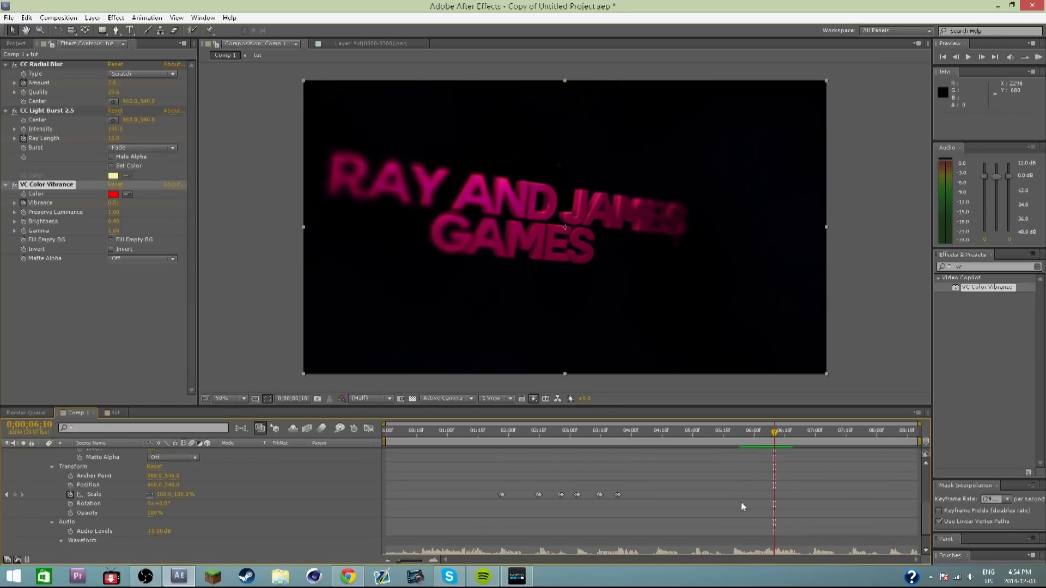
{"action": "left_click", "coordinate": [774, 476]}
{"action": "left_click_drag", "start_coordinate": [768, 459], "coordinate": [751, 462]}
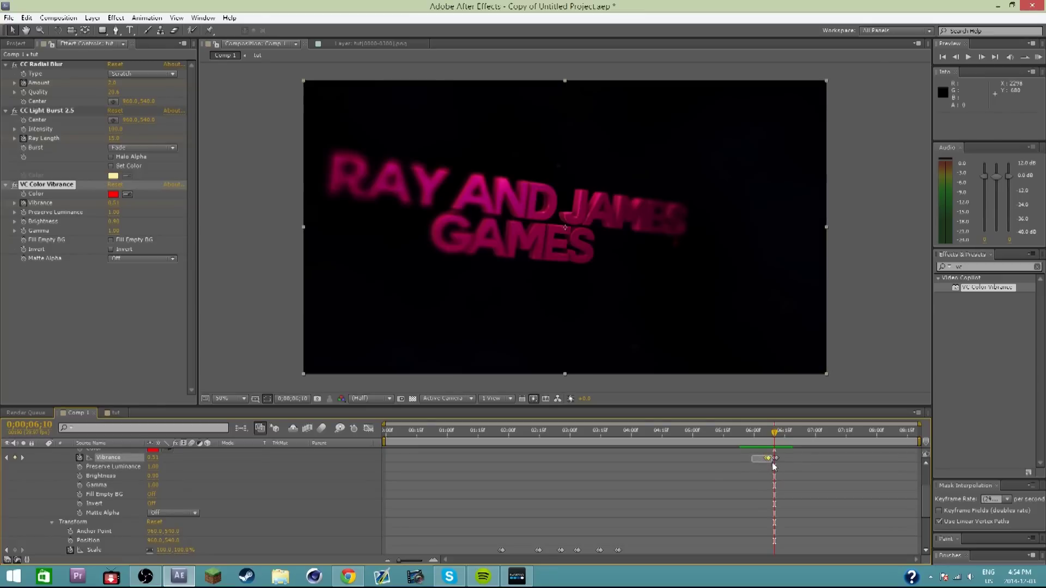
{"action": "scroll", "coordinate": [741, 452], "scroll_direction": "down", "scroll_amount": 3}
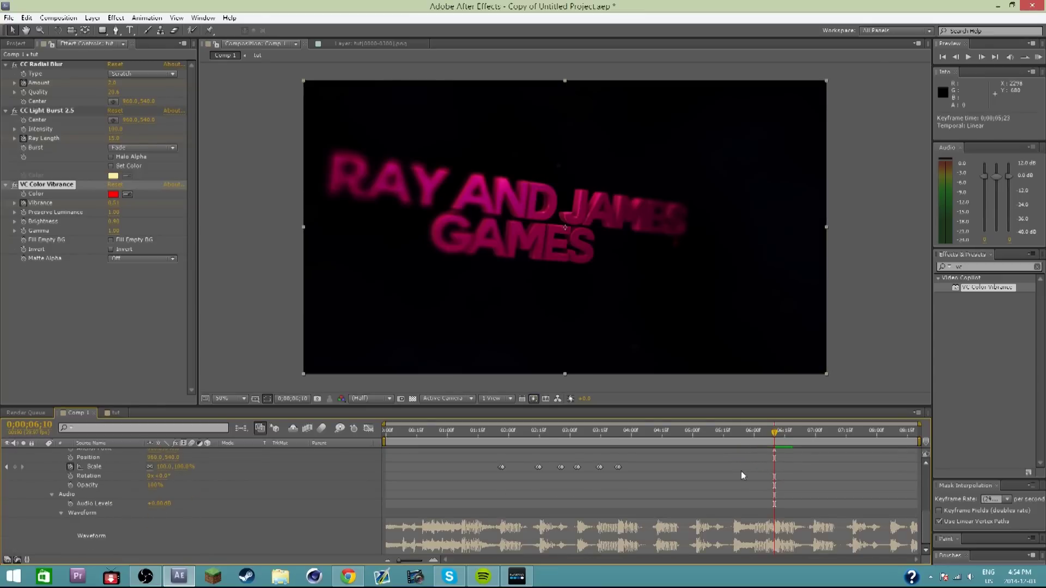
{"action": "left_click", "coordinate": [736, 436]}
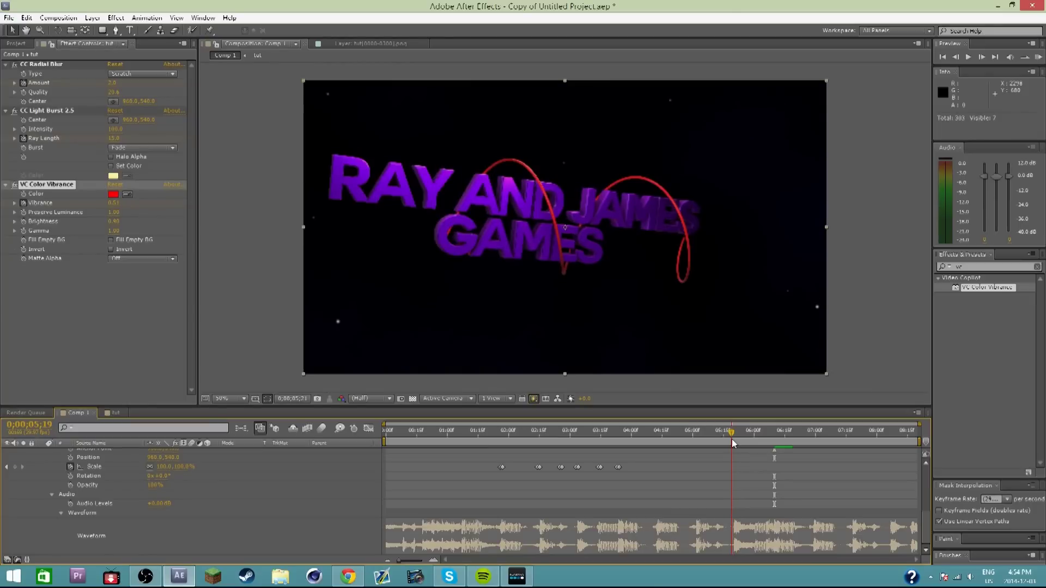
{"action": "scroll", "coordinate": [752, 462], "scroll_direction": "up", "scroll_amount": 5}
{"action": "left_click_drag", "start_coordinate": [739, 509], "coordinate": [733, 510]}
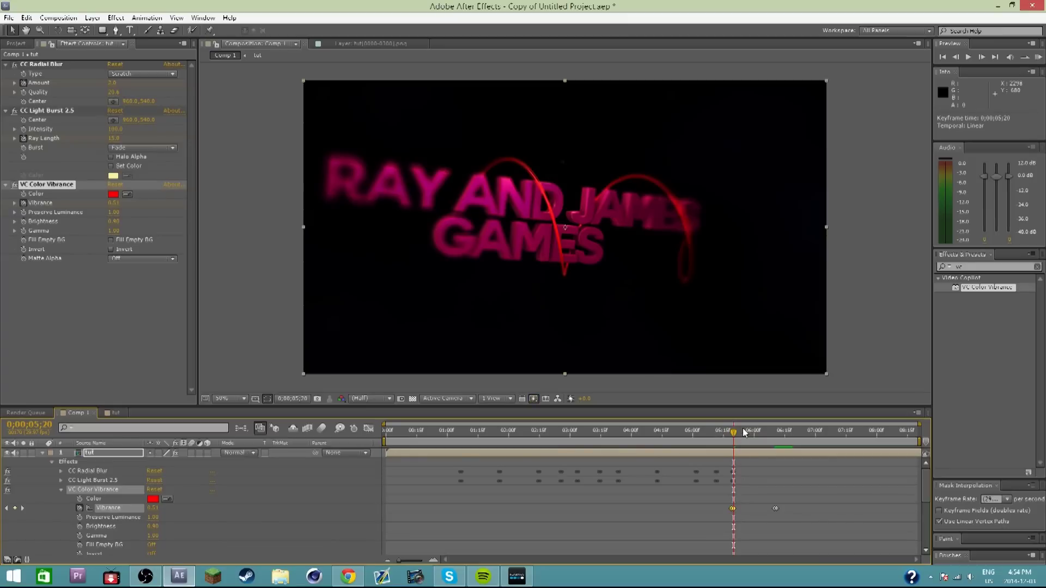
RAM-preview the earlier colour change from 0;00;05;03 twice.
{"action": "mouse_move", "coordinate": [734, 439]}
{"action": "left_mouse_down"}
{"action": "mouse_move", "coordinate": [735, 448]}
{"action": "mouse_move", "coordinate": [739, 435]}
{"action": "mouse_move", "coordinate": [777, 435]}
{"action": "mouse_move", "coordinate": [699, 433]}
{"action": "left_mouse_up"}
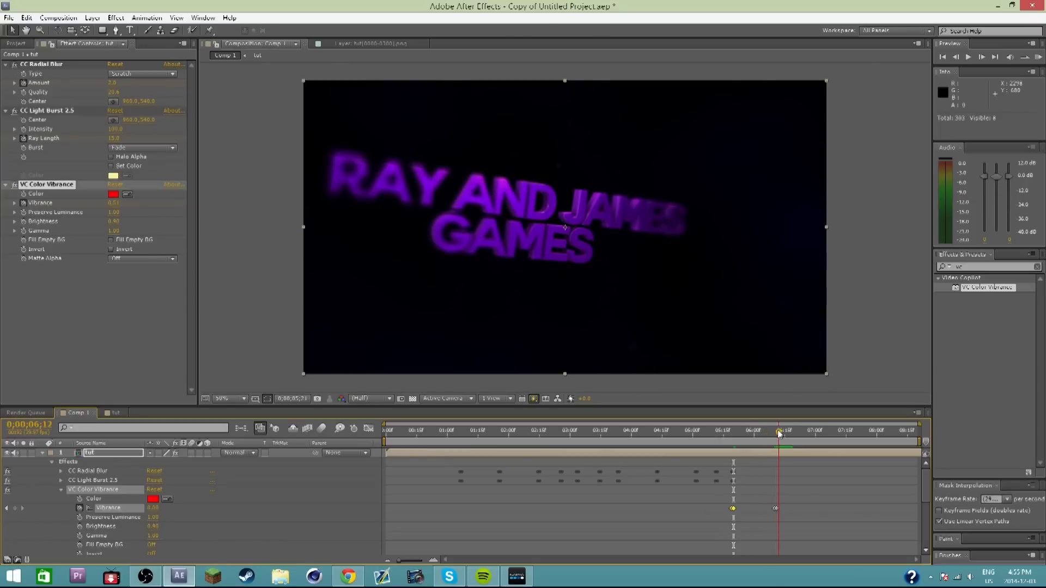
{"action": "left_click", "coordinate": [1039, 57]}
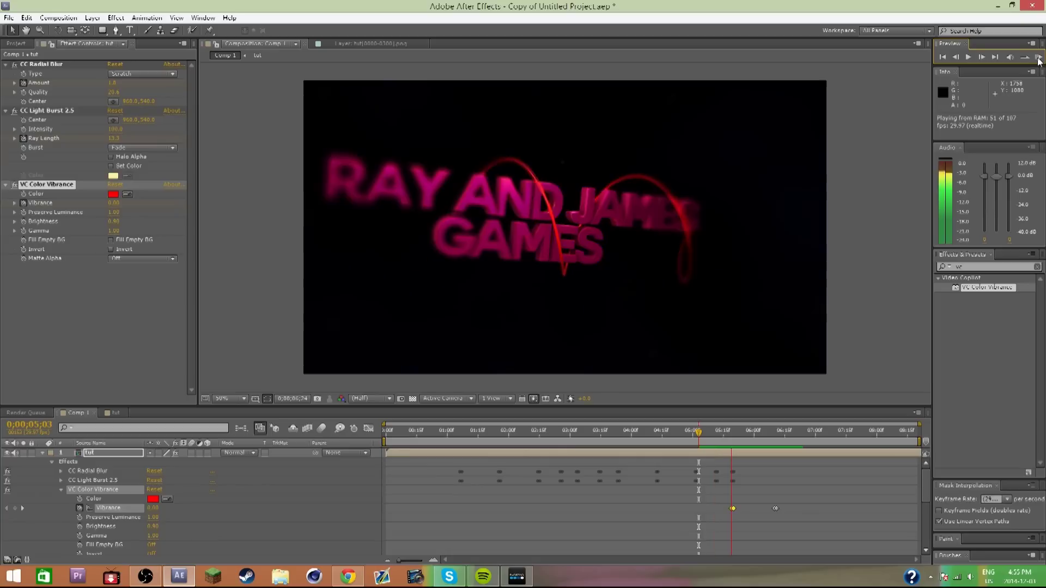
{"action": "left_click", "coordinate": [841, 452]}
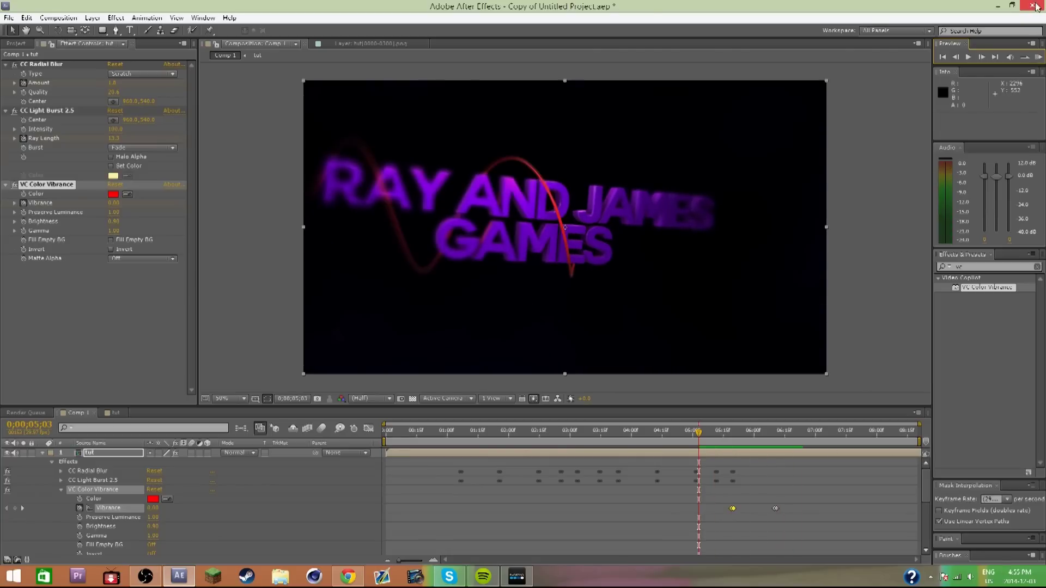
{"action": "left_click", "coordinate": [1037, 59]}
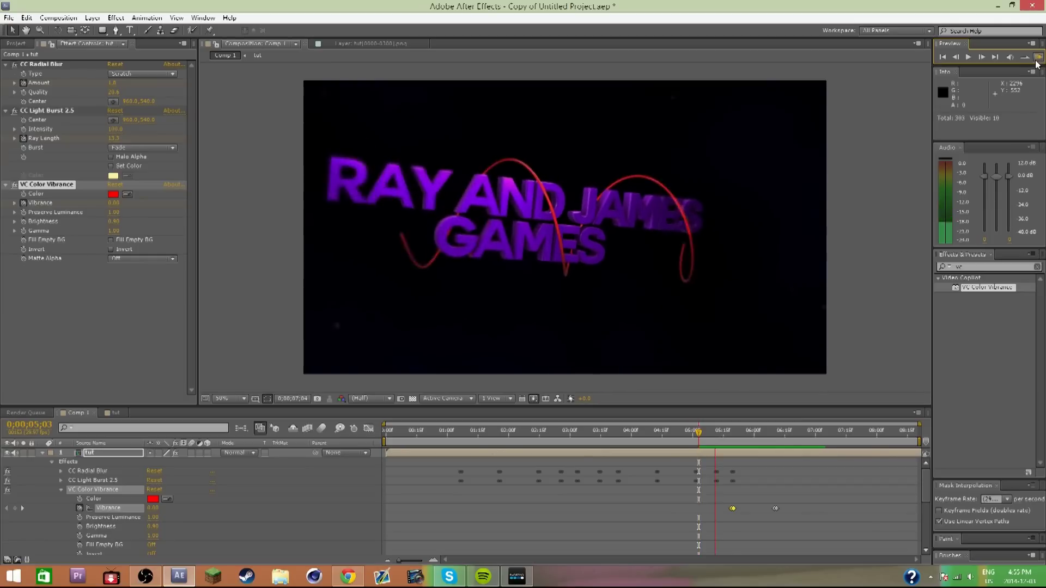
{"action": "left_click", "coordinate": [1027, 277]}
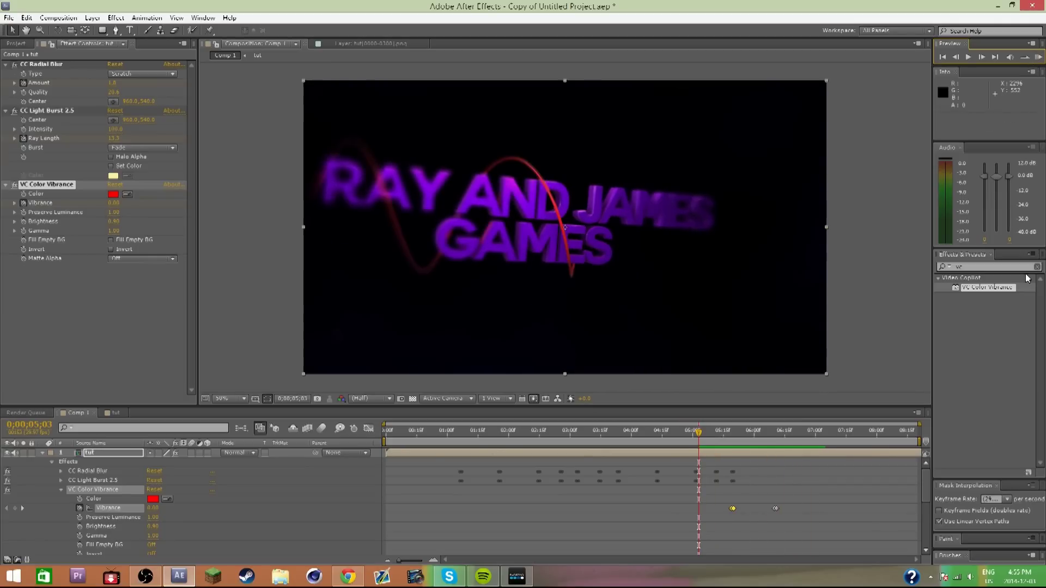
Apply Gaussian Blur to the title layer and set its Blurriness to 0.
{"action": "left_click", "coordinate": [985, 267]}
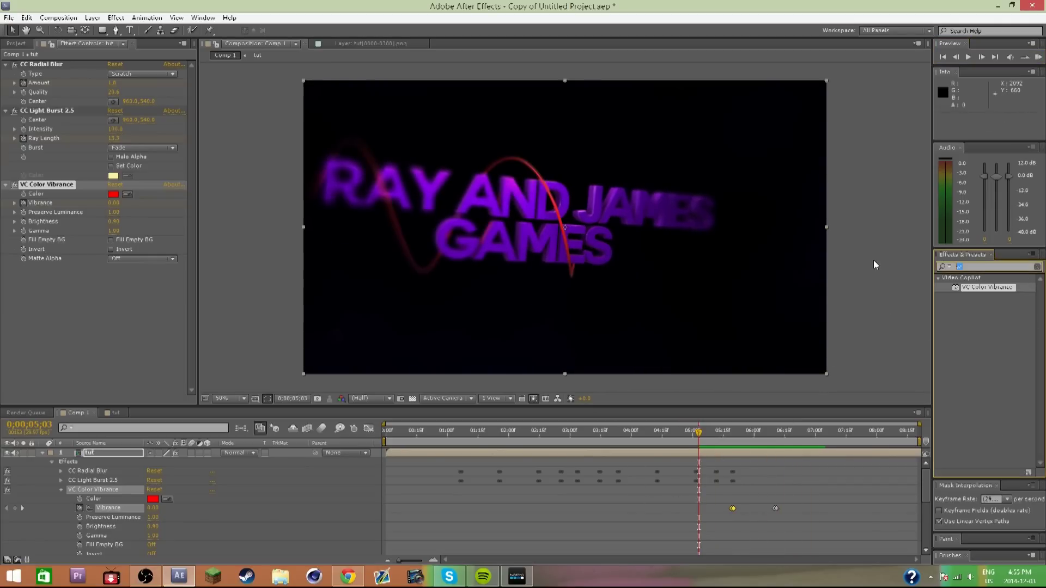
{"action": "type", "text": "gau"}
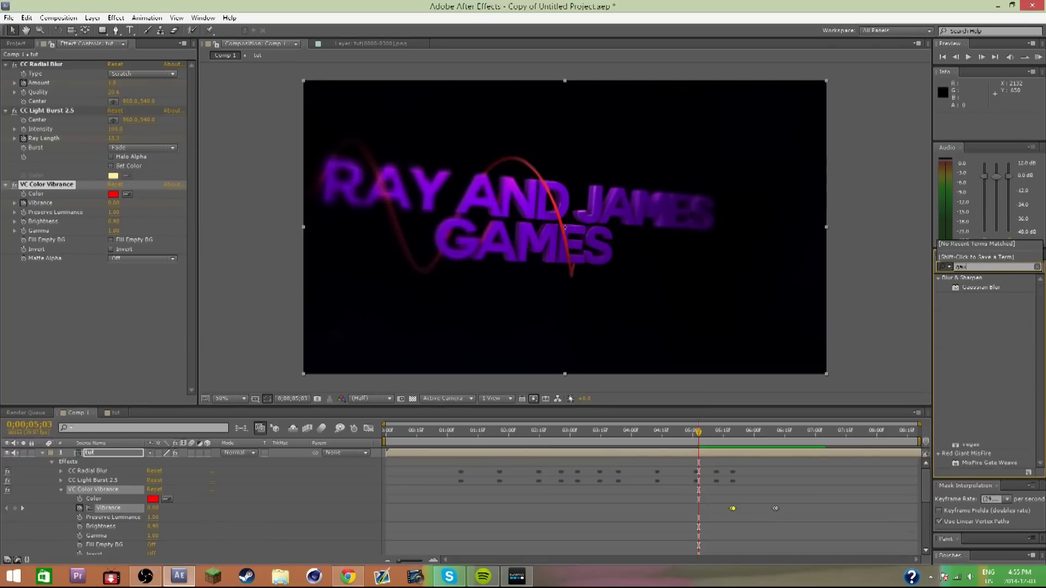
{"action": "left_click_drag", "start_coordinate": [966, 289], "coordinate": [829, 452]}
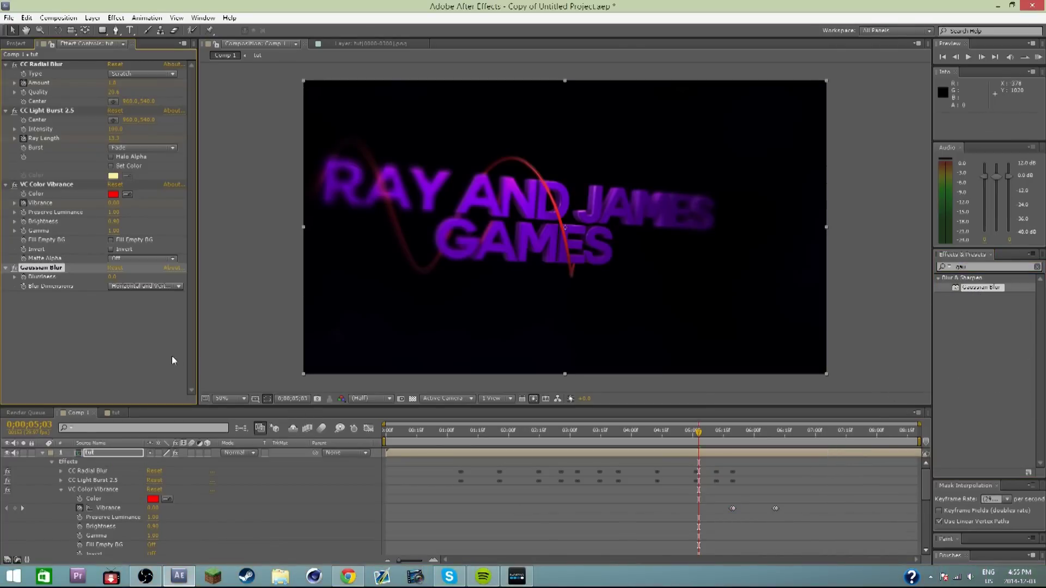
{"action": "left_click_drag", "start_coordinate": [112, 277], "coordinate": [182, 278]}
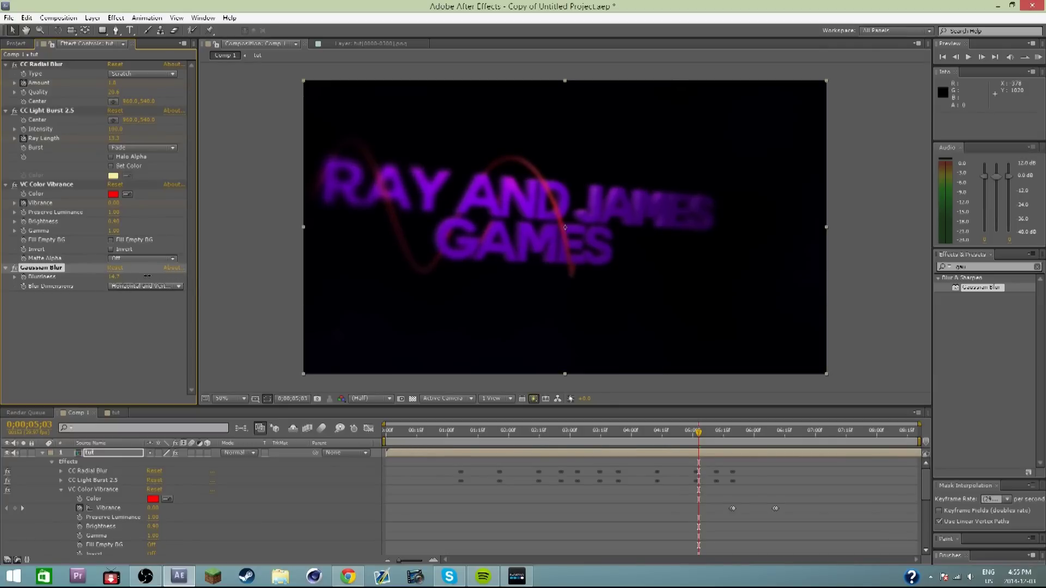
{"action": "left_click_drag", "start_coordinate": [113, 276], "coordinate": [175, 304]}
{"action": "left_click", "coordinate": [116, 277]}
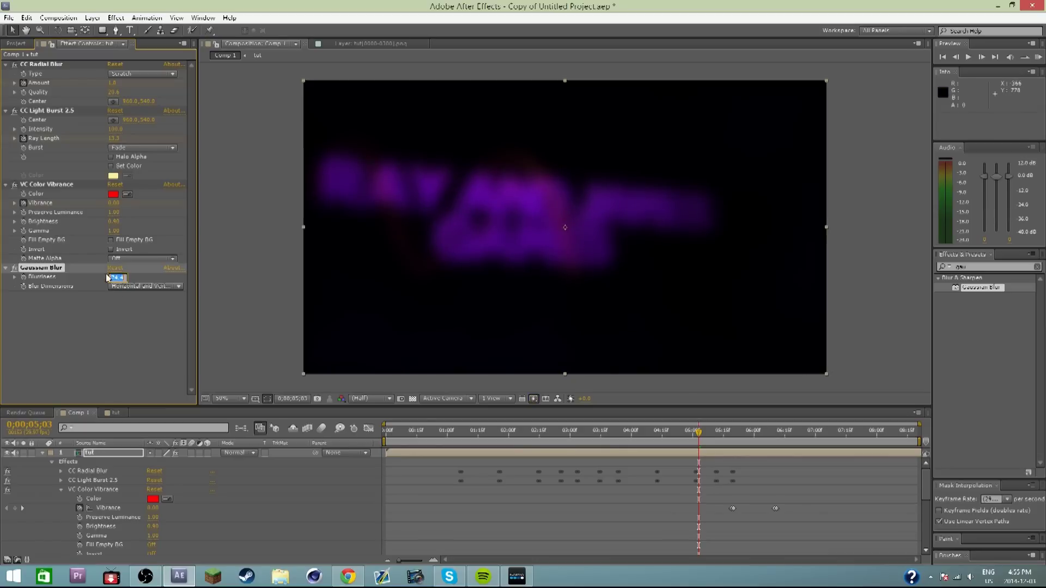
{"action": "type", "text": "0"}
{"action": "key", "text": "Return"}
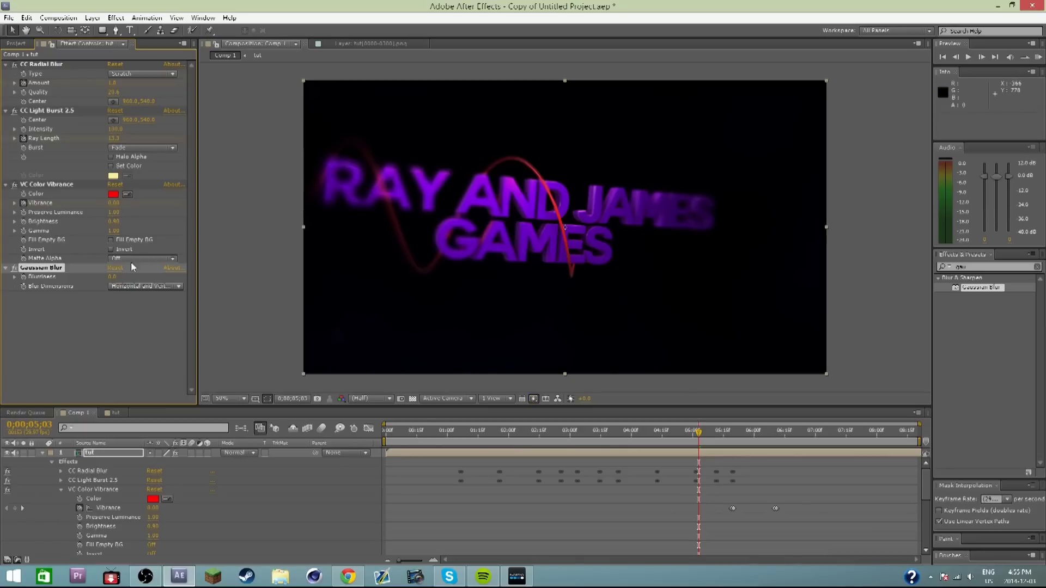
Keyframe Blurriness at 7;15, then raise it to about 103.6 at the last frame.
{"action": "mouse_move", "coordinate": [862, 440]}
{"action": "left_mouse_down"}
{"action": "mouse_move", "coordinate": [919, 435]}
{"action": "mouse_move", "coordinate": [819, 441]}
{"action": "mouse_move", "coordinate": [848, 444]}
{"action": "left_mouse_up"}
{"action": "left_click", "coordinate": [24, 278]}
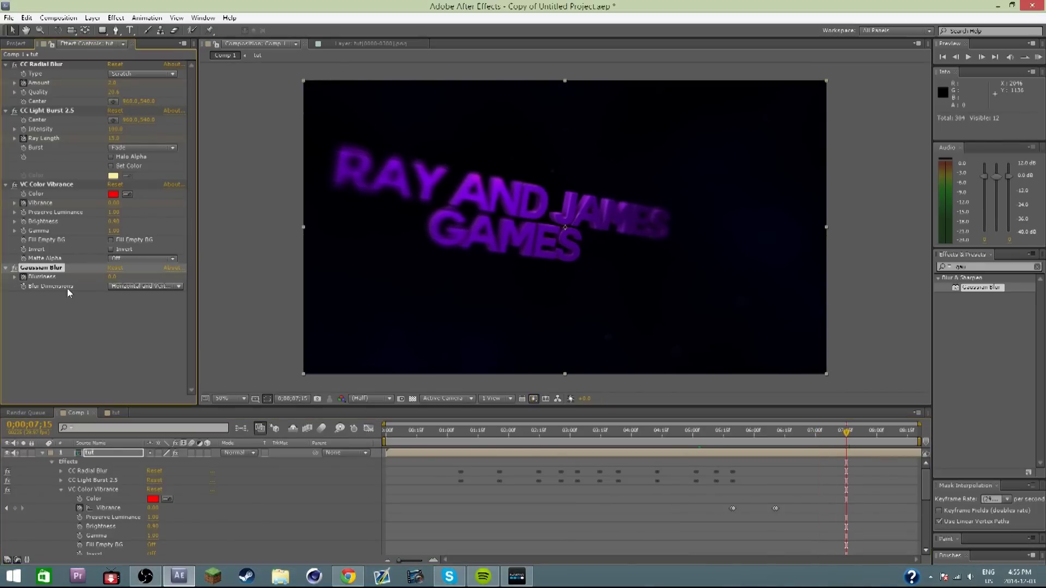
{"action": "left_click_drag", "start_coordinate": [892, 434], "coordinate": [916, 434]}
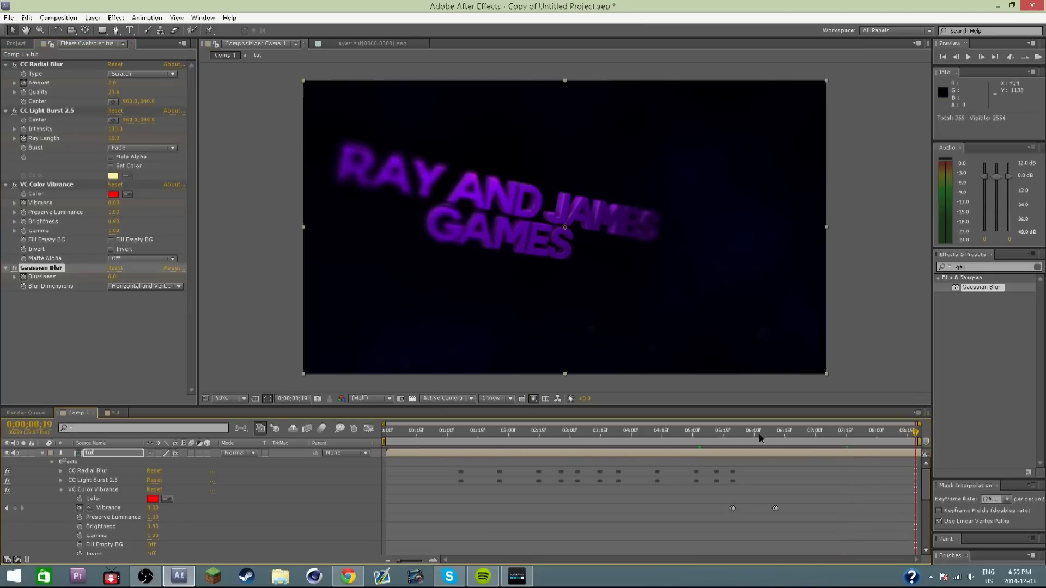
{"action": "left_click", "coordinate": [111, 278]}
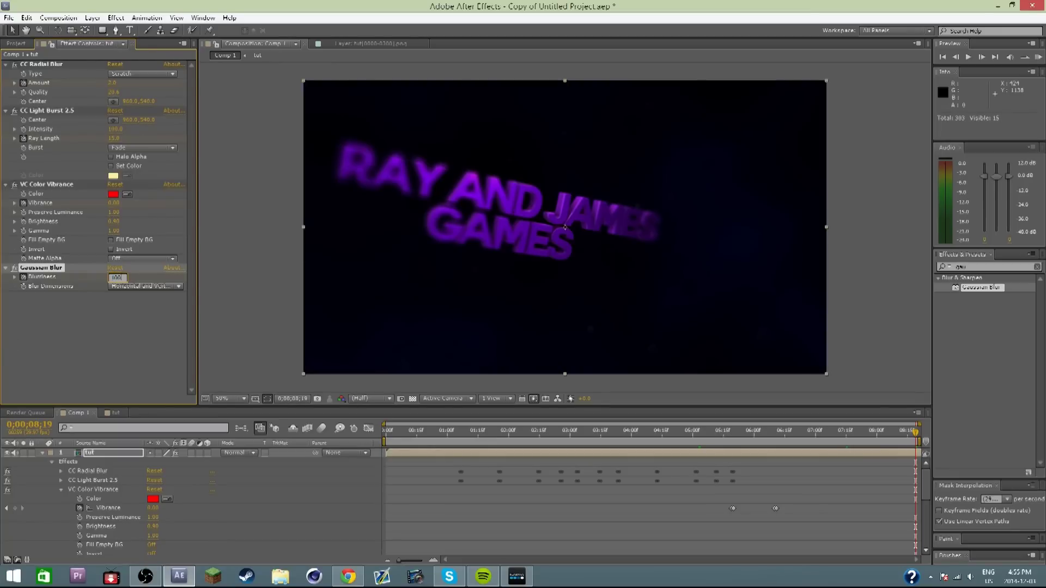
{"action": "type", "text": "100"}
{"action": "key", "text": "Return"}
{"action": "left_click_drag", "start_coordinate": [114, 277], "coordinate": [129, 274]}
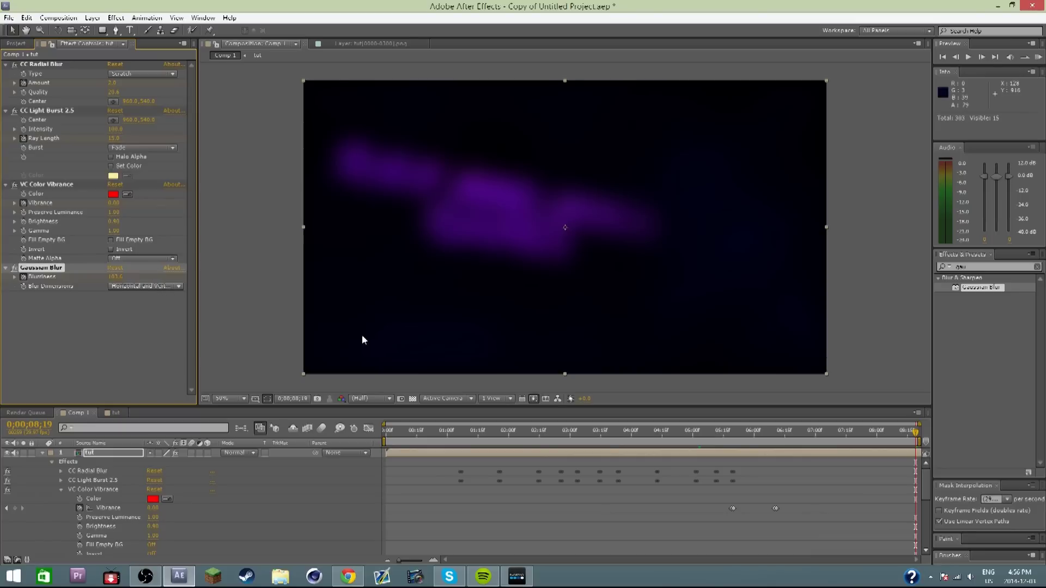
{"action": "scroll", "coordinate": [856, 502], "scroll_direction": "down", "scroll_amount": 5}
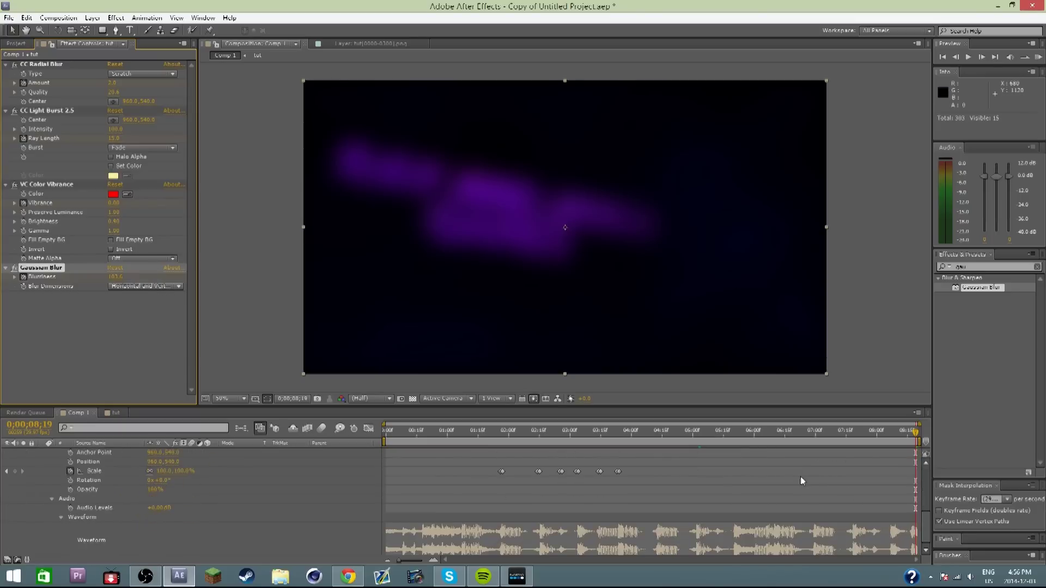
Keyframe the title's Opacity at 100% at 7;15 and 30% at the final frame.
{"action": "left_click", "coordinate": [849, 433]}
{"action": "left_click_drag", "start_coordinate": [848, 438], "coordinate": [846, 436]}
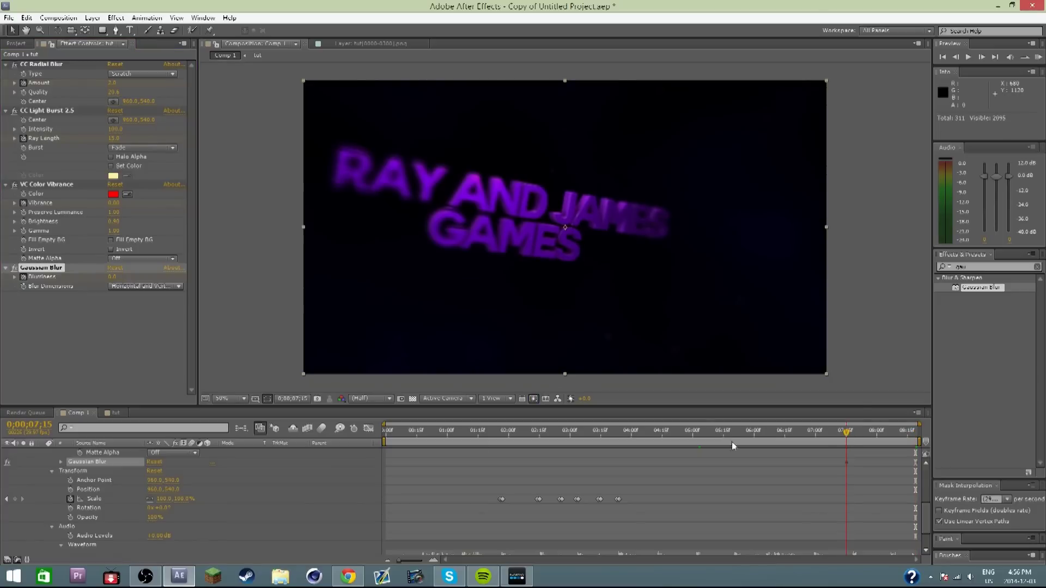
{"action": "left_click", "coordinate": [71, 517]}
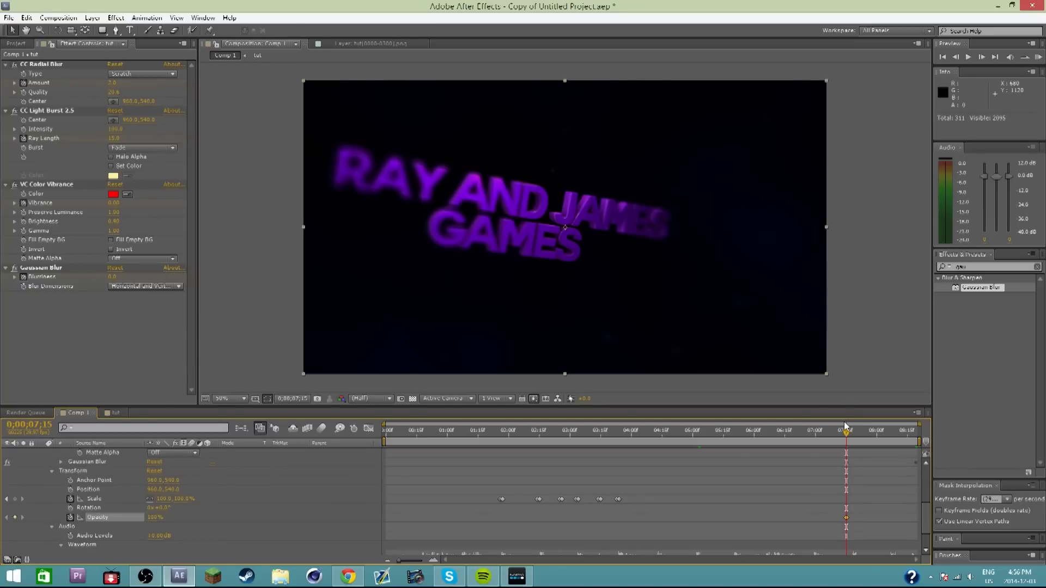
{"action": "left_click_drag", "start_coordinate": [876, 433], "coordinate": [920, 430]}
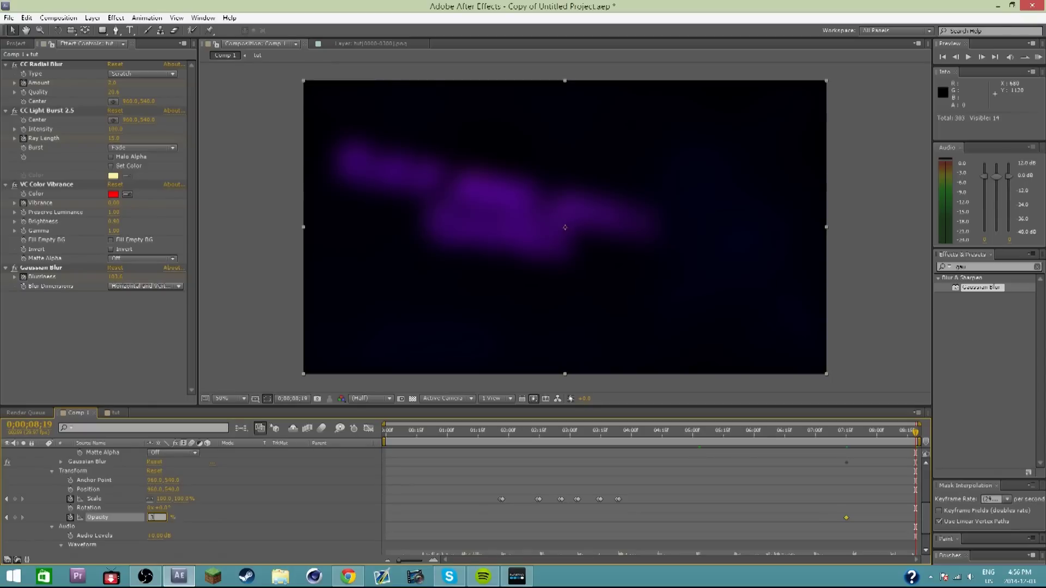
{"action": "key", "text": "Return"}
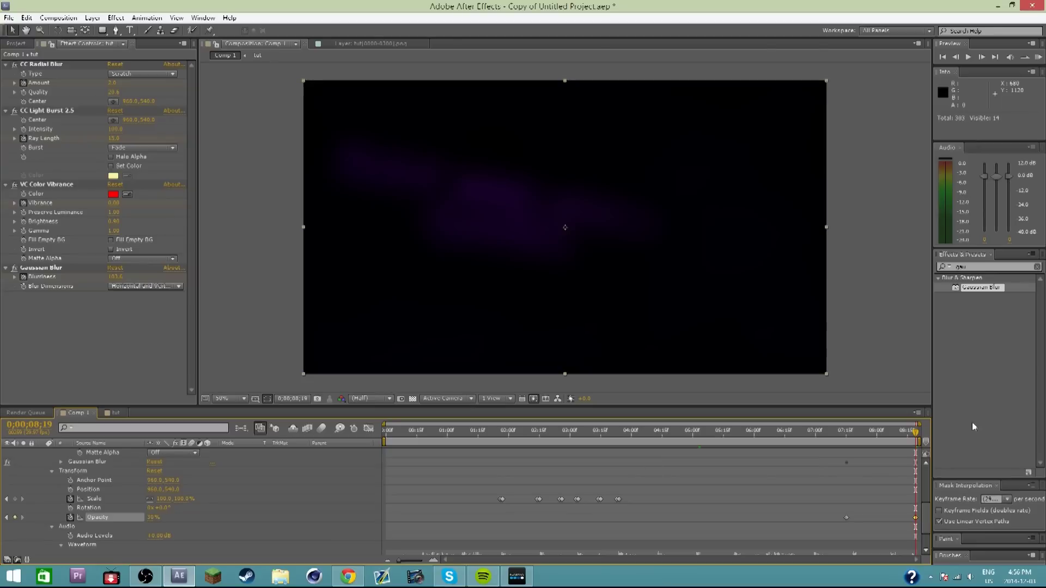
{"action": "left_click_drag", "start_coordinate": [909, 430], "coordinate": [845, 456]}
{"action": "scroll", "coordinate": [852, 463], "scroll_direction": "down", "scroll_amount": 1}
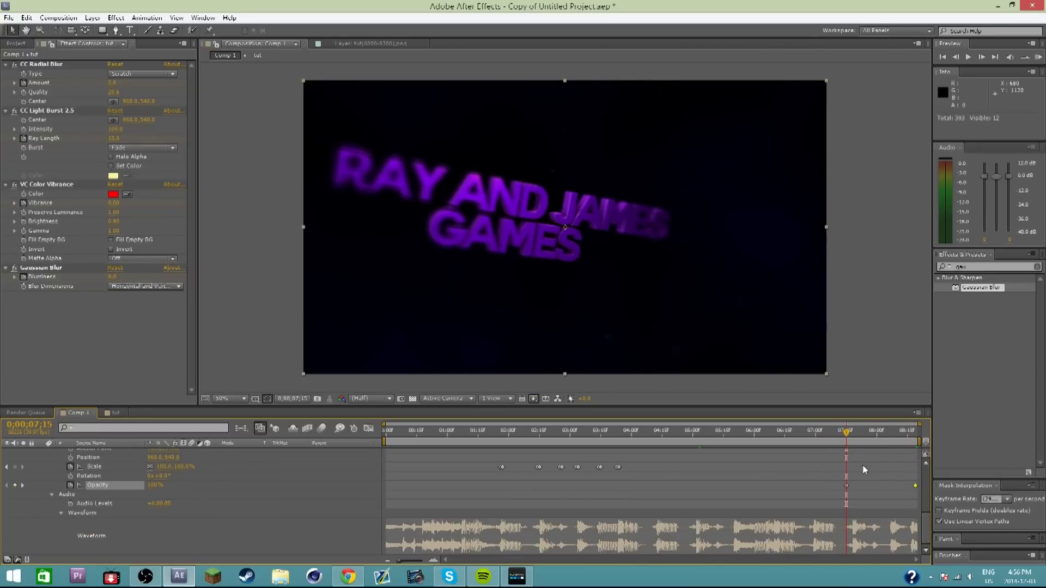
Keyframe Audio Levels from +0.00 dB at 7;15 to -50 dB at the end, then preview from the start.
{"action": "left_click", "coordinate": [78, 506]}
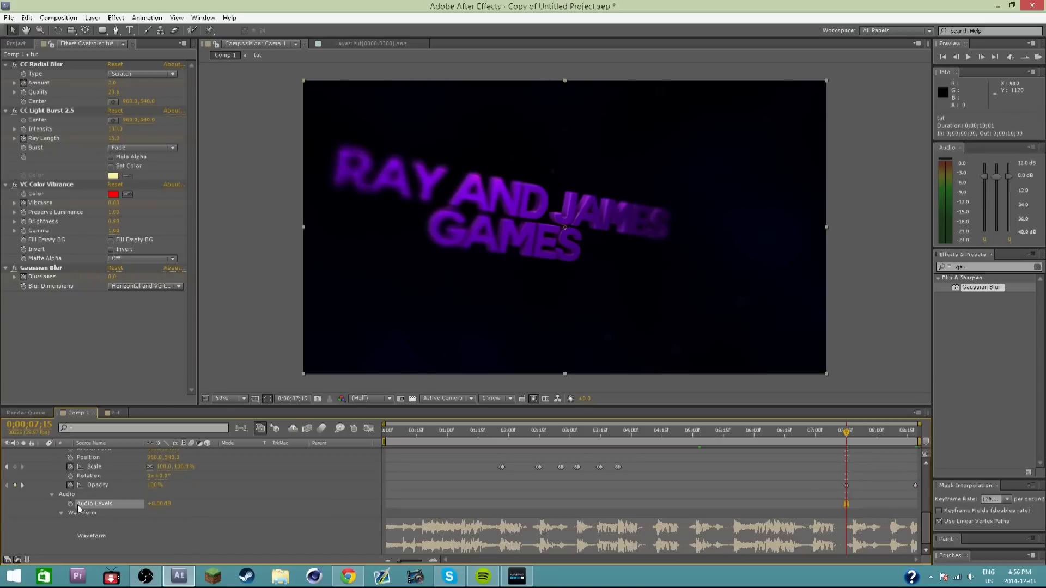
{"action": "left_click", "coordinate": [71, 504]}
{"action": "left_click_drag", "start_coordinate": [919, 440], "coordinate": [918, 436]}
{"action": "left_click", "coordinate": [170, 509]}
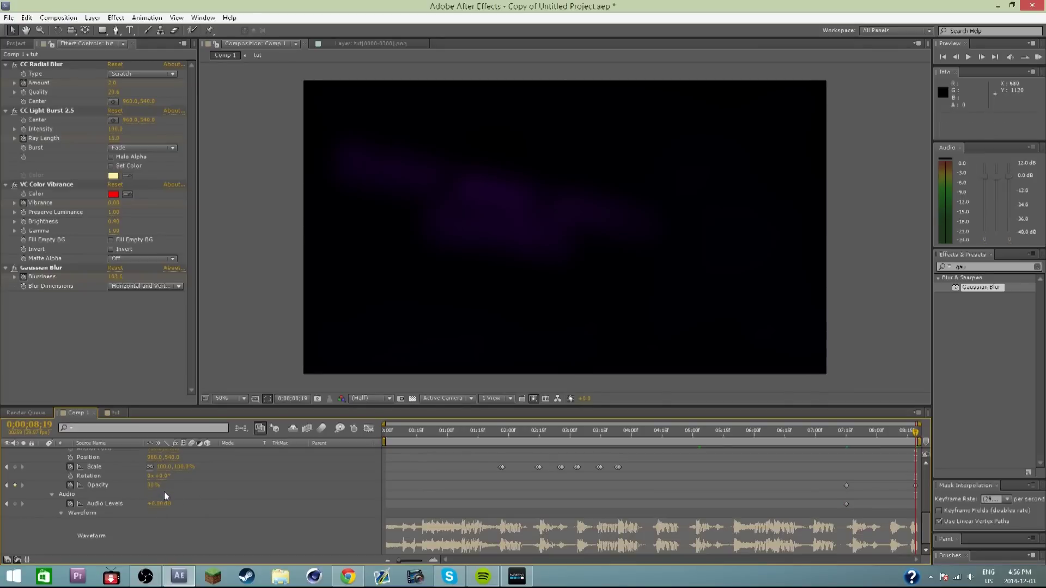
{"action": "left_click", "coordinate": [156, 503]}
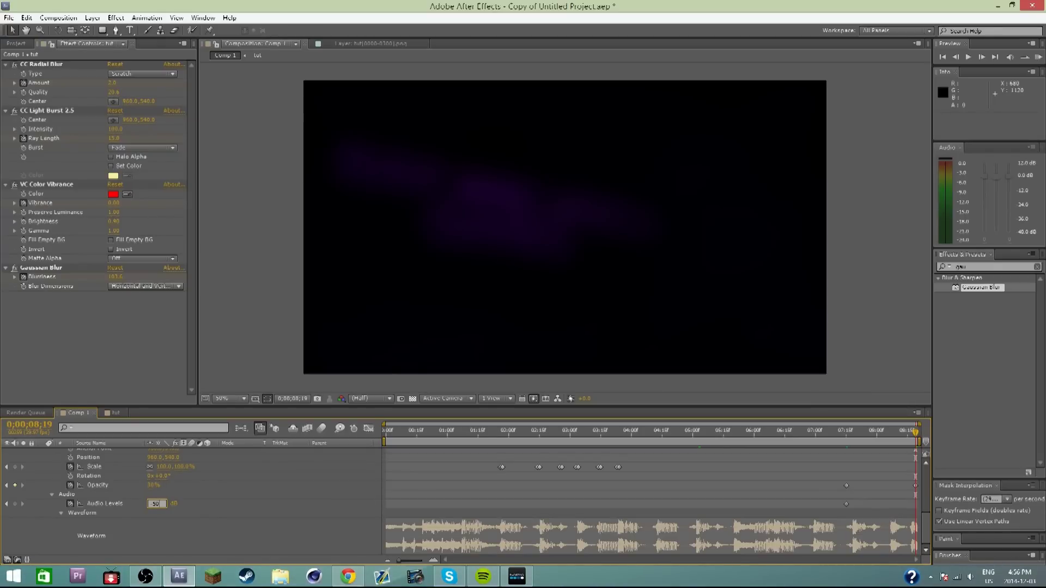
{"action": "key", "text": "Return"}
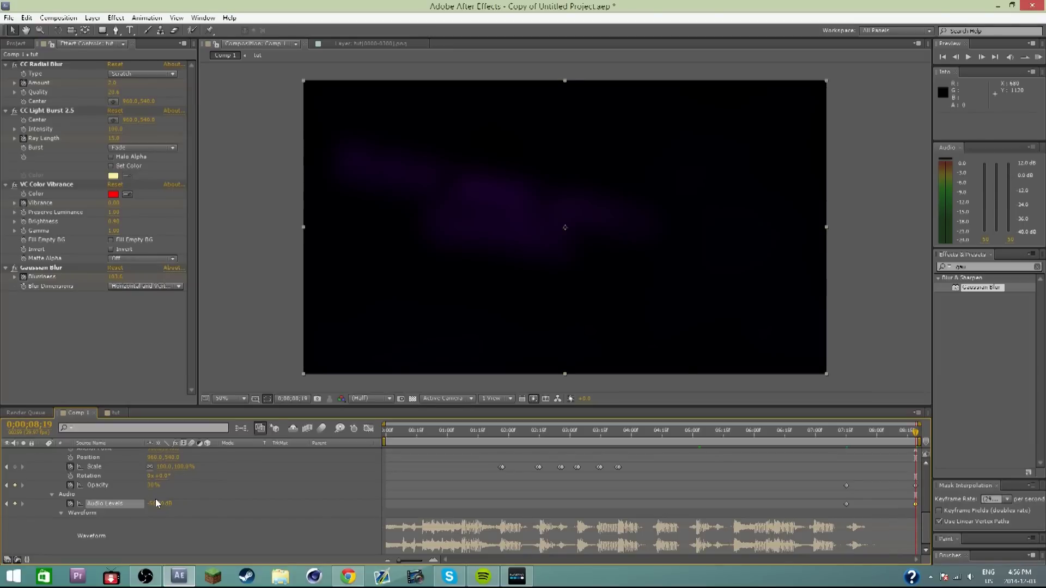
{"action": "key", "text": "Home"}
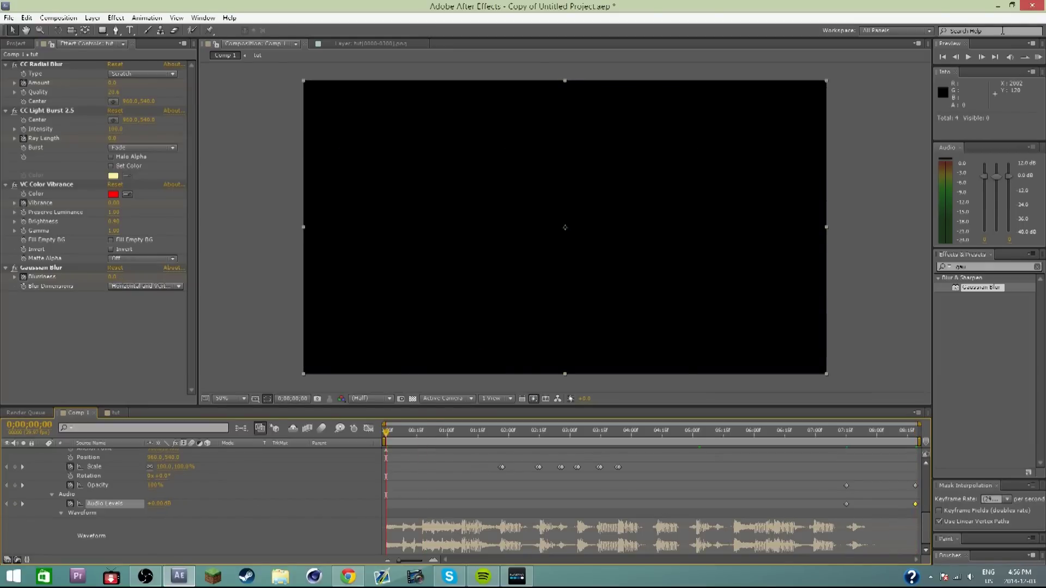
{"action": "left_click", "coordinate": [1037, 58]}
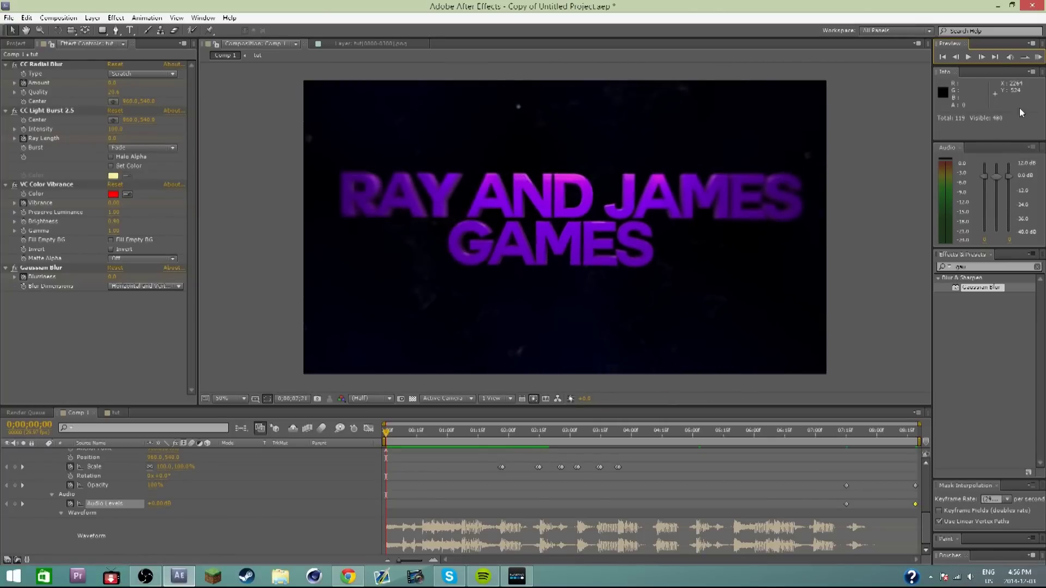
Play the intro preview several times, then dock the Project panel at the left edge.
{"action": "left_click", "coordinate": [1038, 57]}
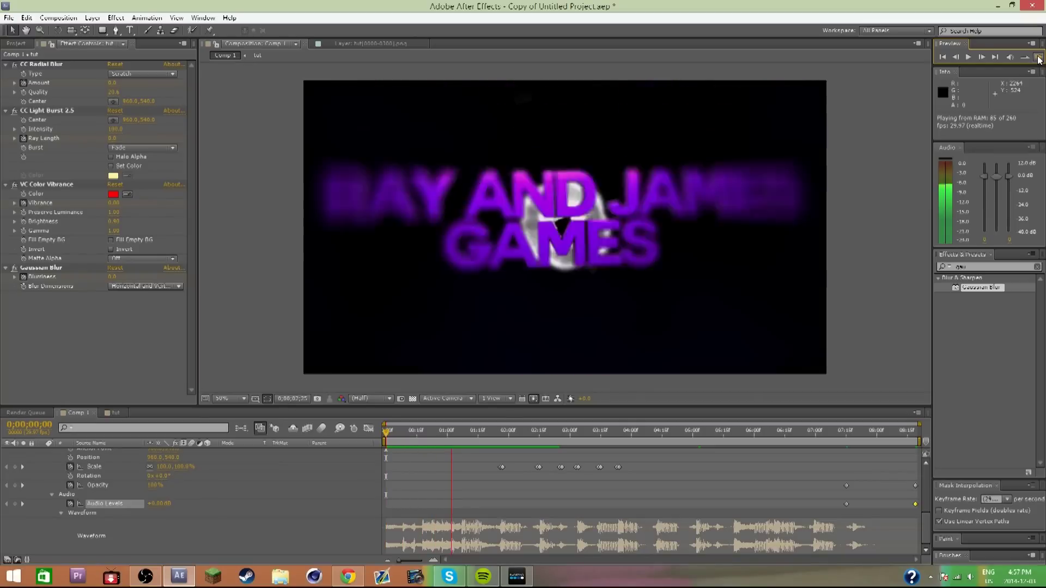
{"action": "left_click", "coordinate": [545, 446]}
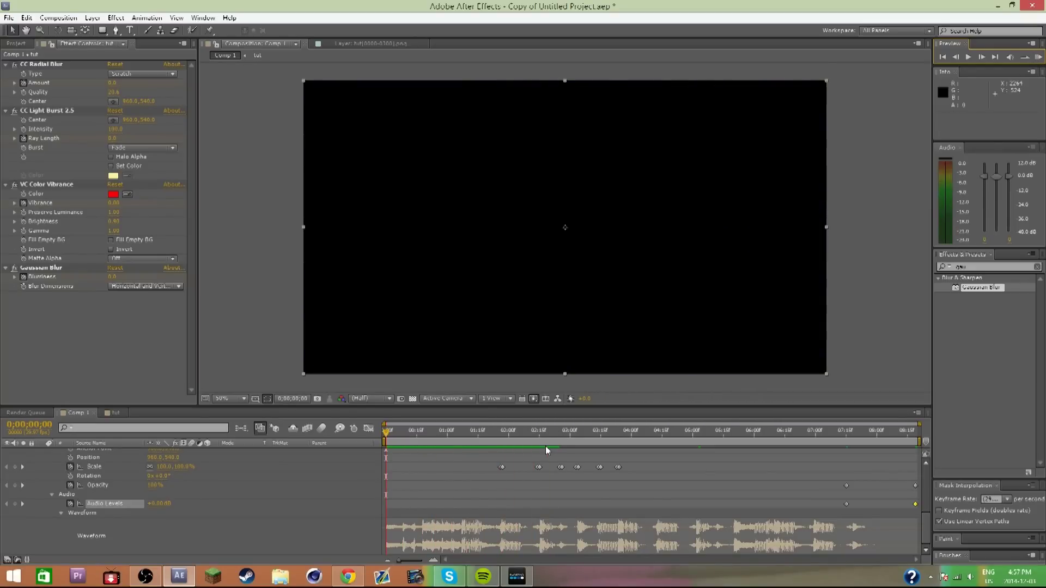
{"action": "scroll", "coordinate": [638, 496], "scroll_direction": "up", "scroll_amount": 3}
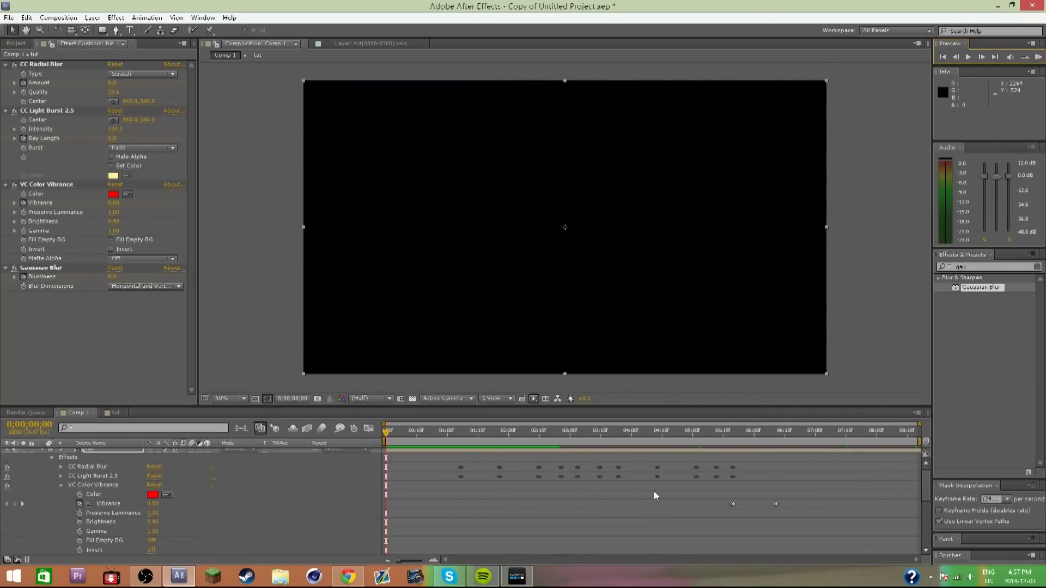
{"action": "left_click", "coordinate": [1038, 57]}
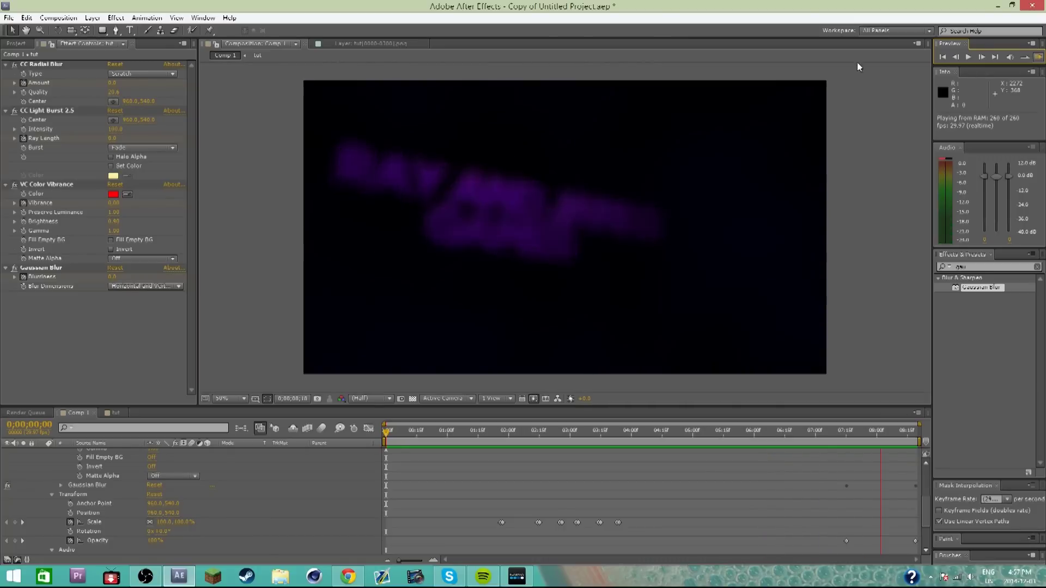
{"action": "left_click", "coordinate": [1037, 57]}
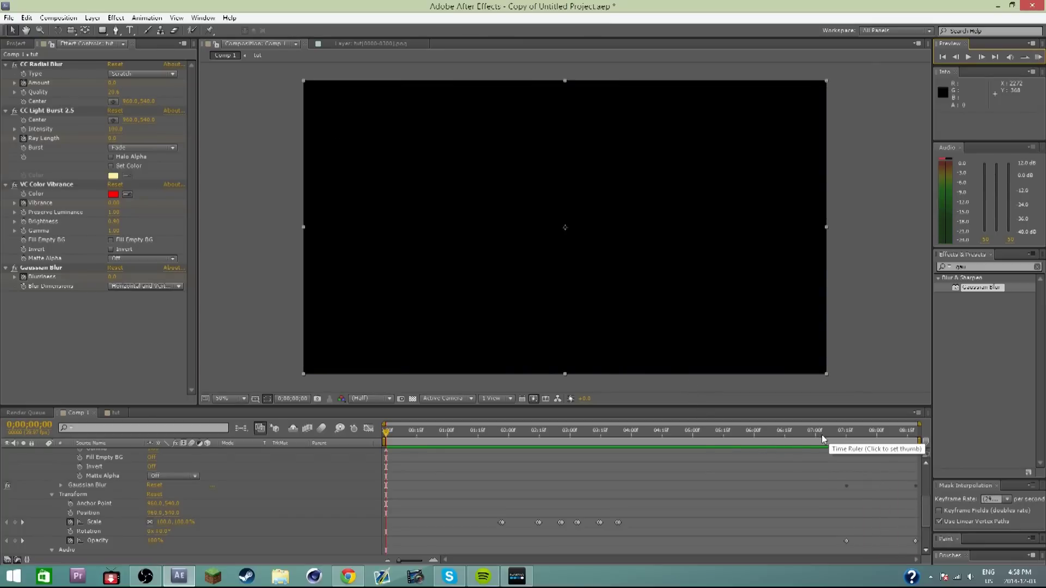
{"action": "scroll", "coordinate": [807, 448], "scroll_direction": "down", "scroll_amount": 3}
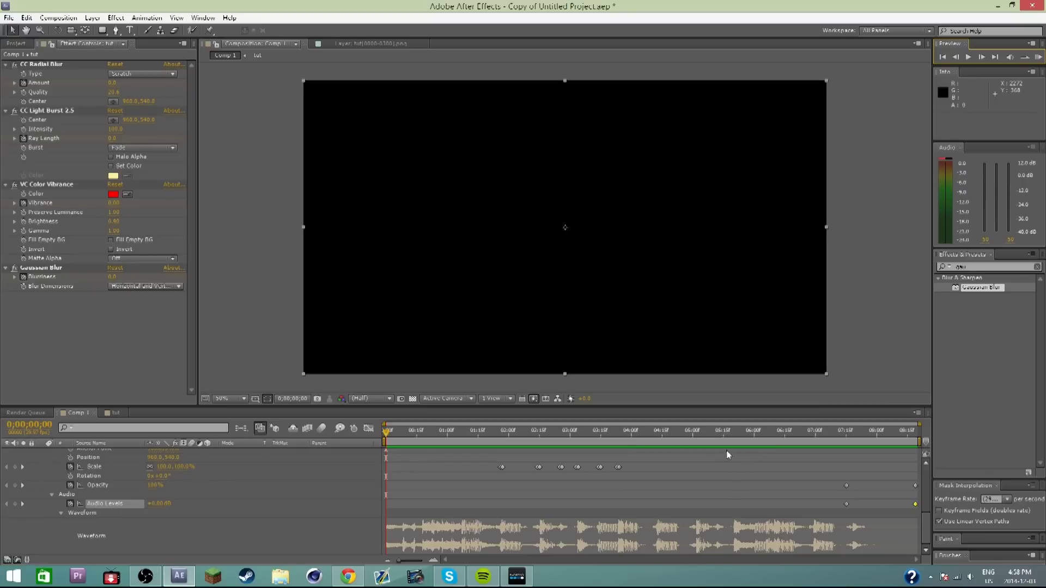
{"action": "left_click_drag", "start_coordinate": [16, 43], "coordinate": [13, 54]}
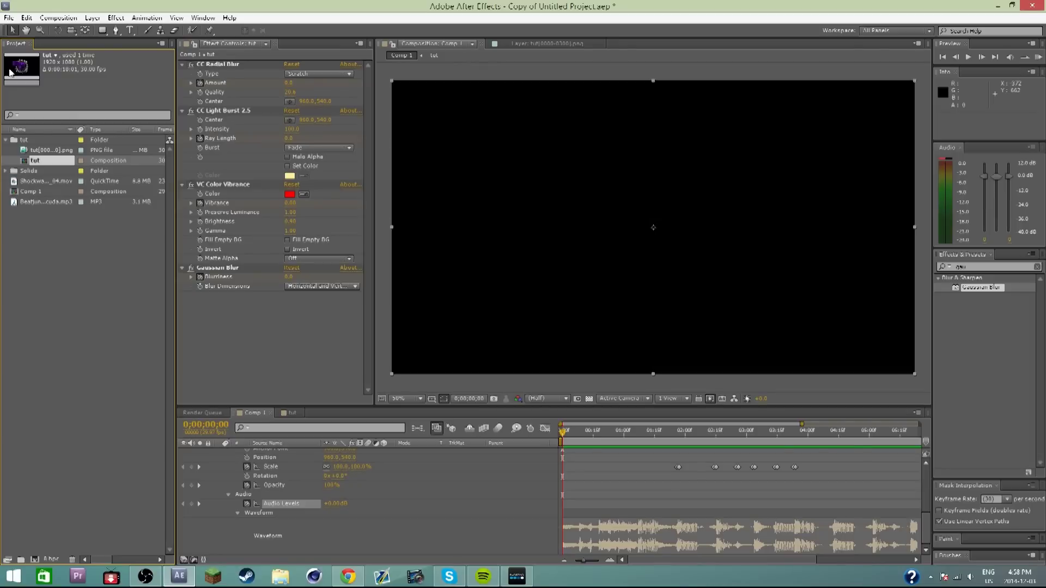